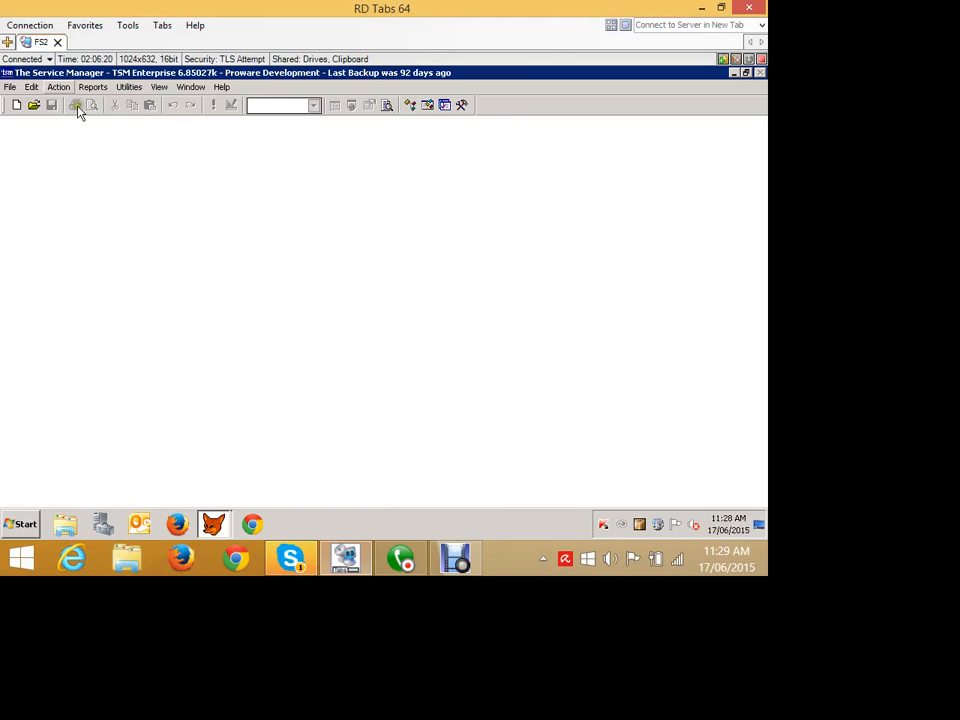
- Create a new job card for a new customer with the ID ACME SERVICE
{"action": "left_click", "coordinate": [58, 87]}
{"action": "mouse_move", "coordinate": [85, 103]}
{"action": "left_click", "coordinate": [212, 131]}
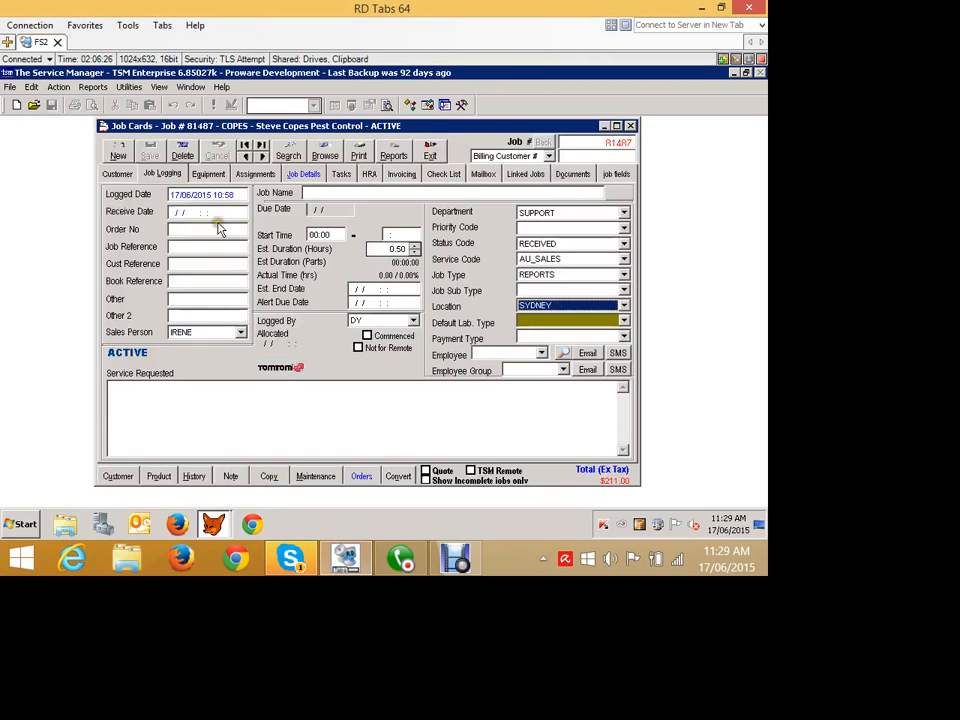
{"action": "left_click", "coordinate": [117, 149]}
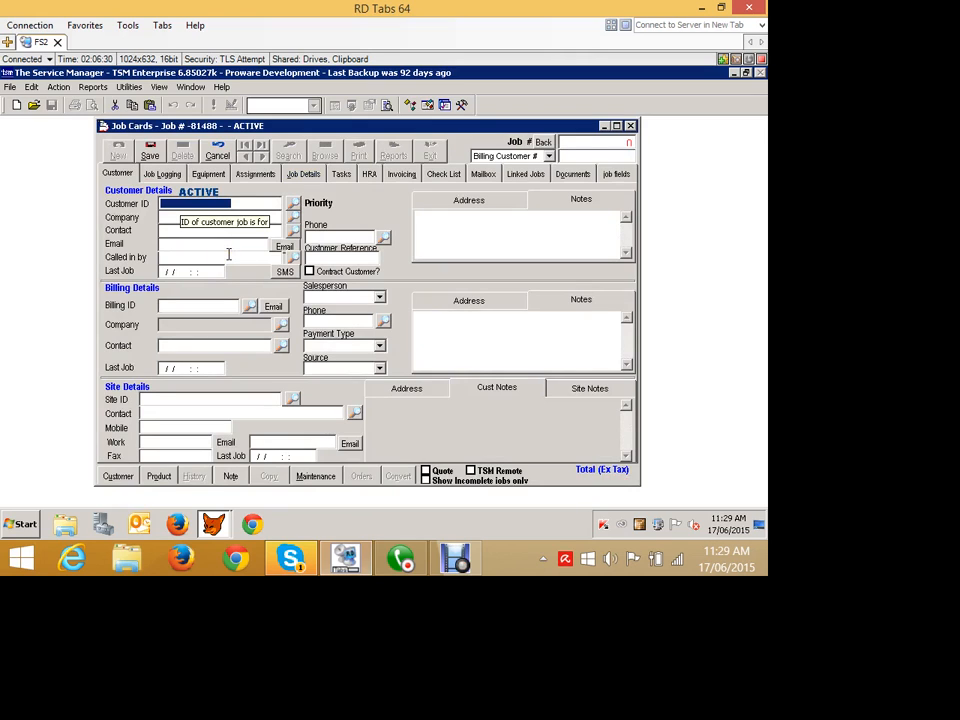
{"action": "type", "text": "ACME"}
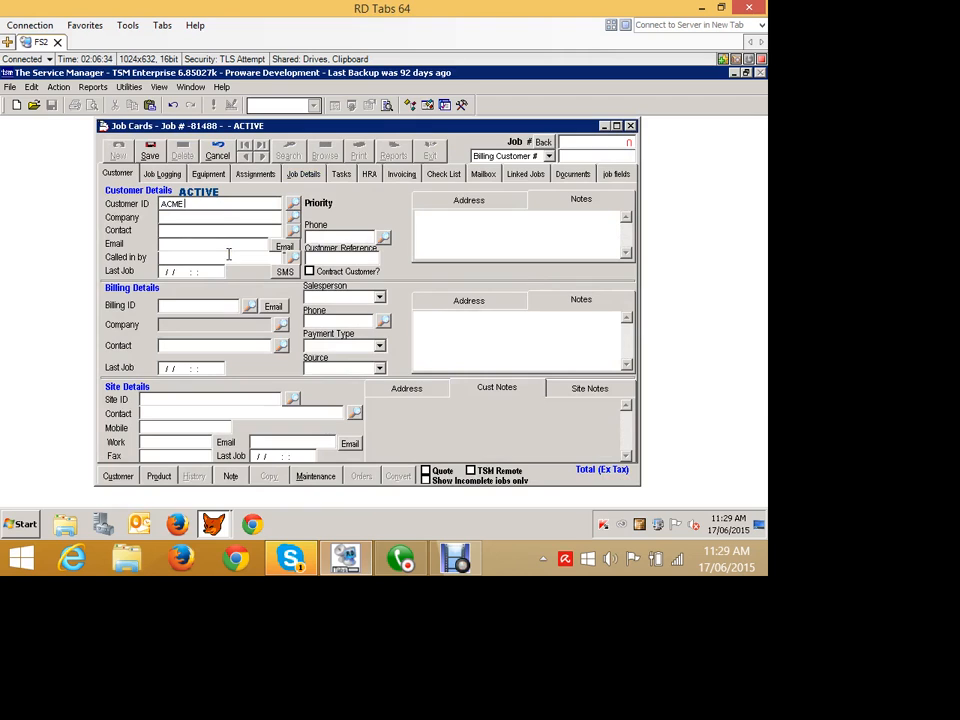
{"action": "type", "text": " SERVICE"}
{"action": "key", "text": "Tab"}
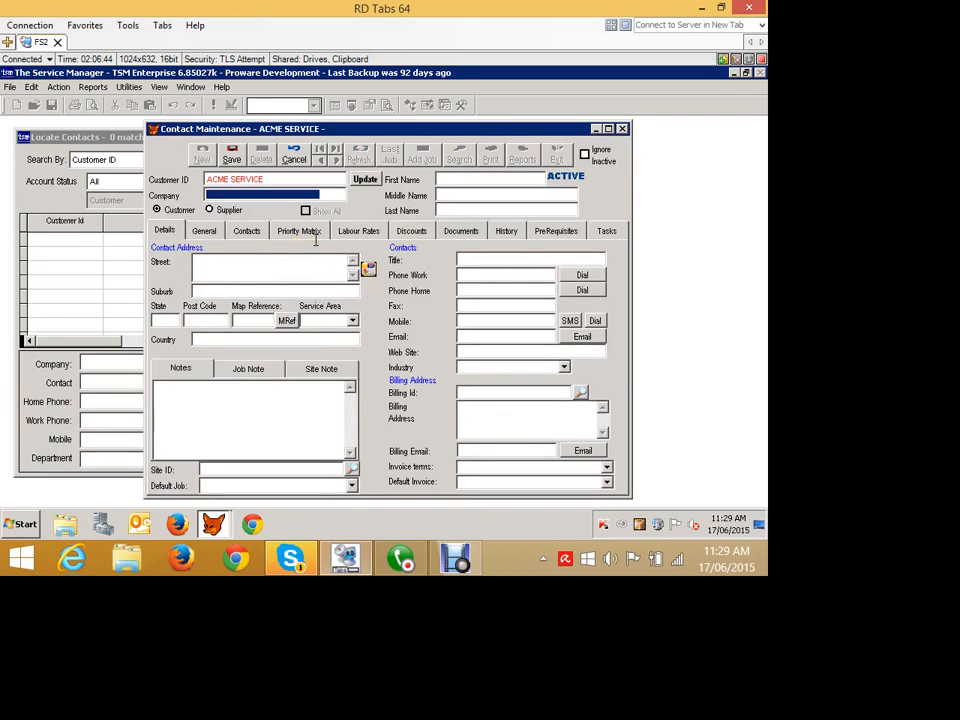
- Enter Acme Services P/L as the new customer's company and fill in the contact's first and last name
{"action": "type", "text": "Ad"}
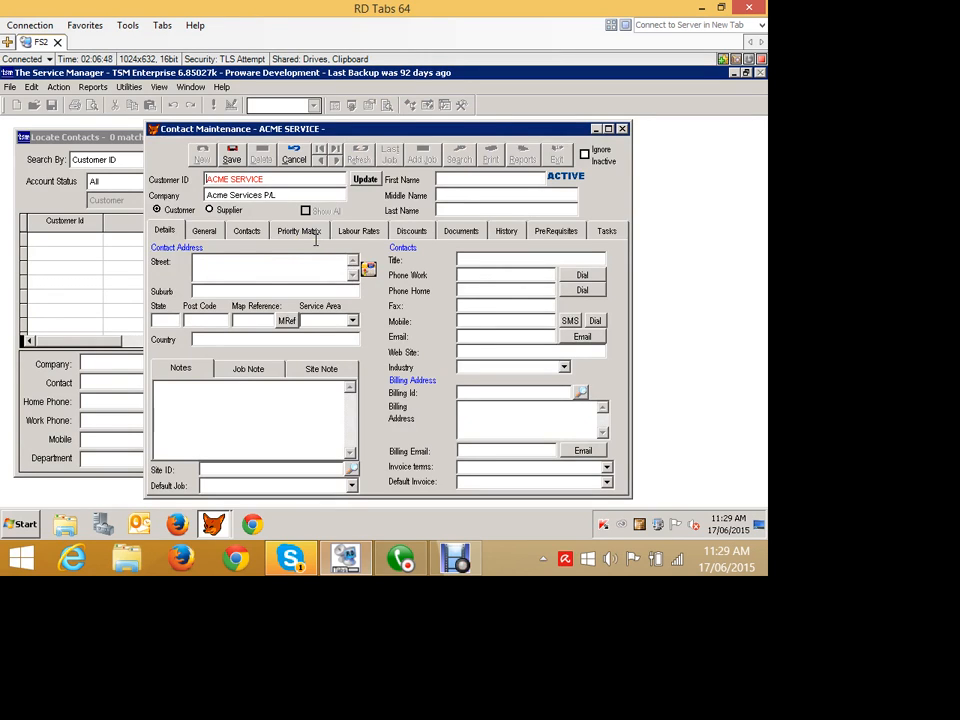
{"action": "left_click", "coordinate": [473, 175]}
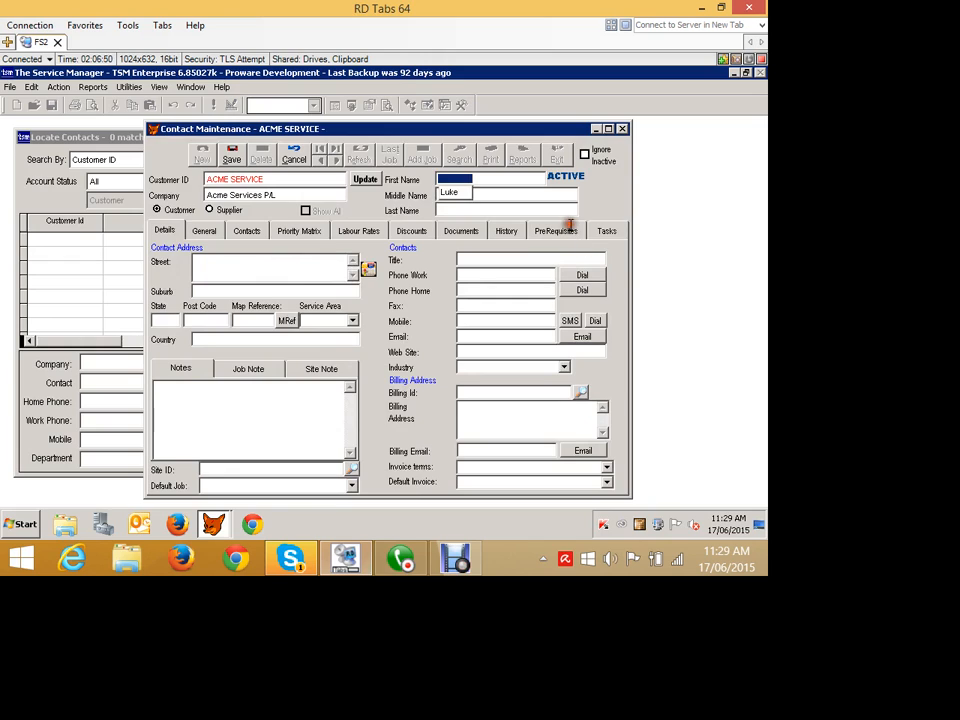
{"action": "type", "text": "Fred"}
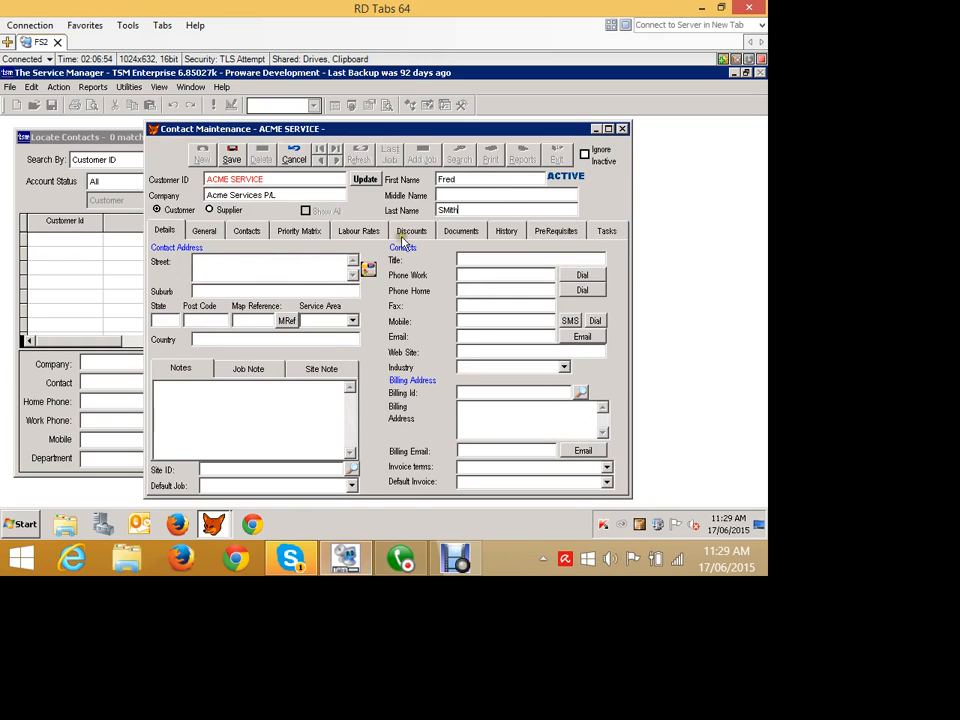
- Fill in the customer's street address and choose the matching suburb from the suburb lookup
{"action": "key", "text": "Tab"}
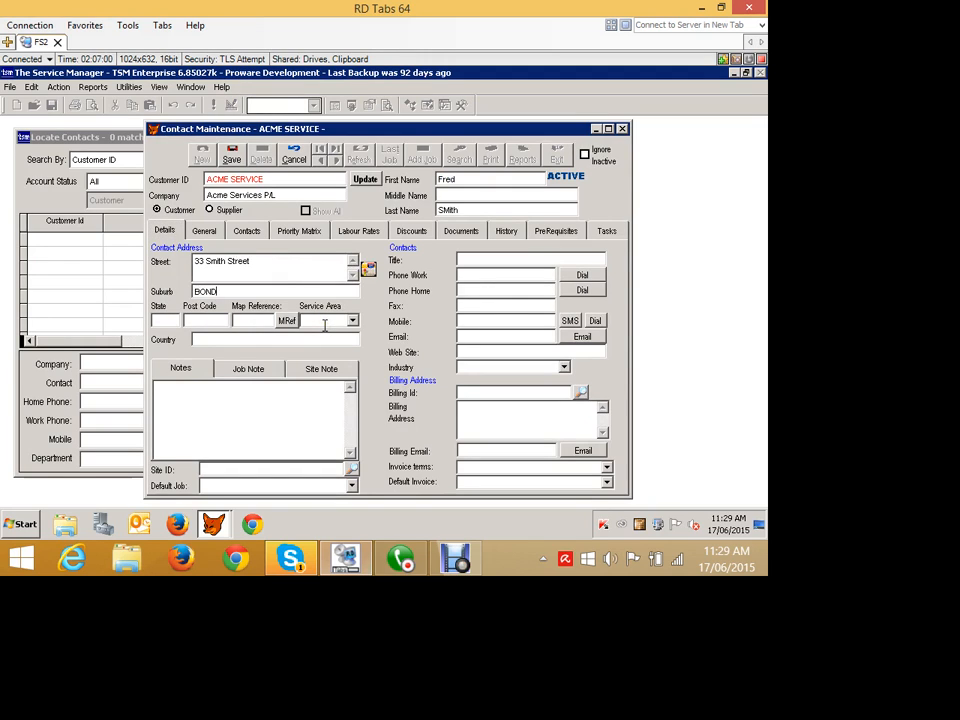
{"action": "key", "text": "Tab"}
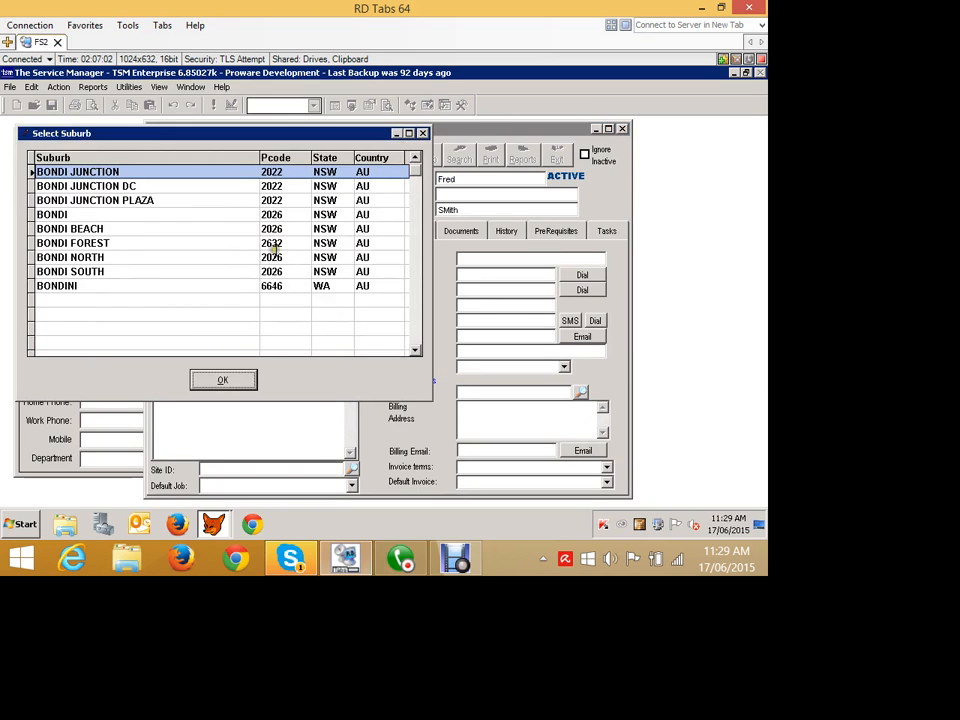
{"action": "left_click", "coordinate": [99, 214]}
{"action": "left_click", "coordinate": [225, 379]}
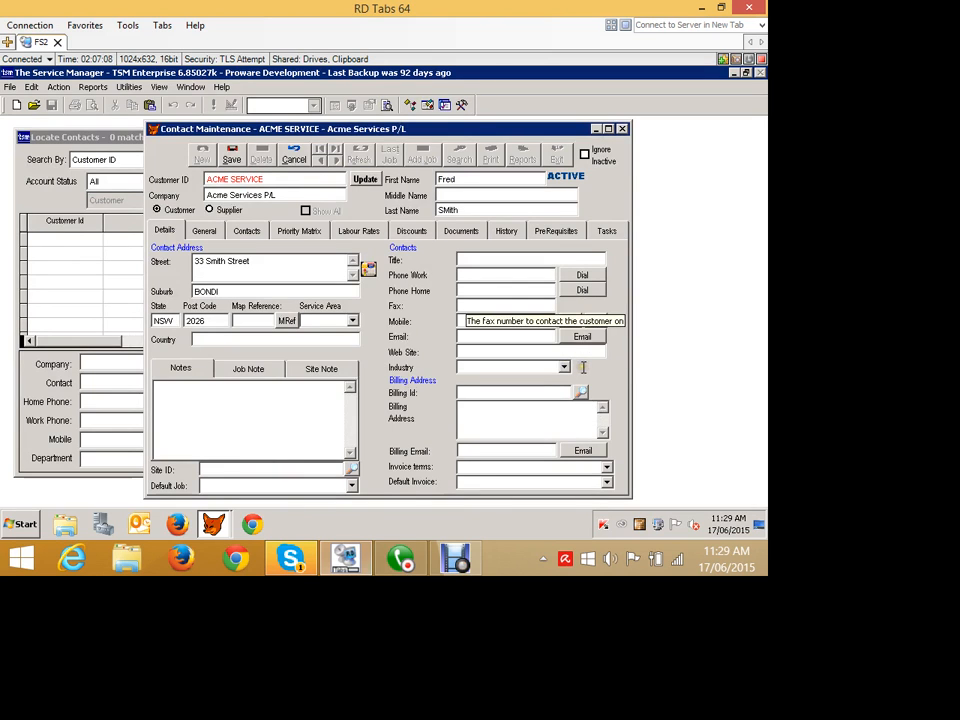
- Enter the customer's work phone number and save the new contact record to the job card
{"action": "left_click", "coordinate": [465, 290]}
{"action": "left_click", "coordinate": [463, 275]}
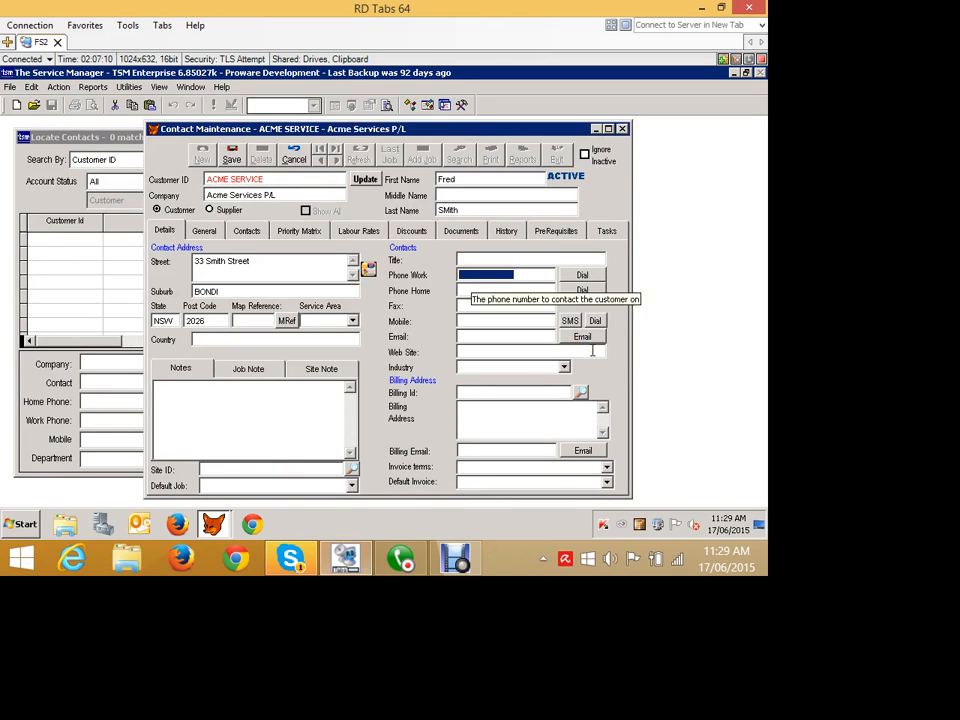
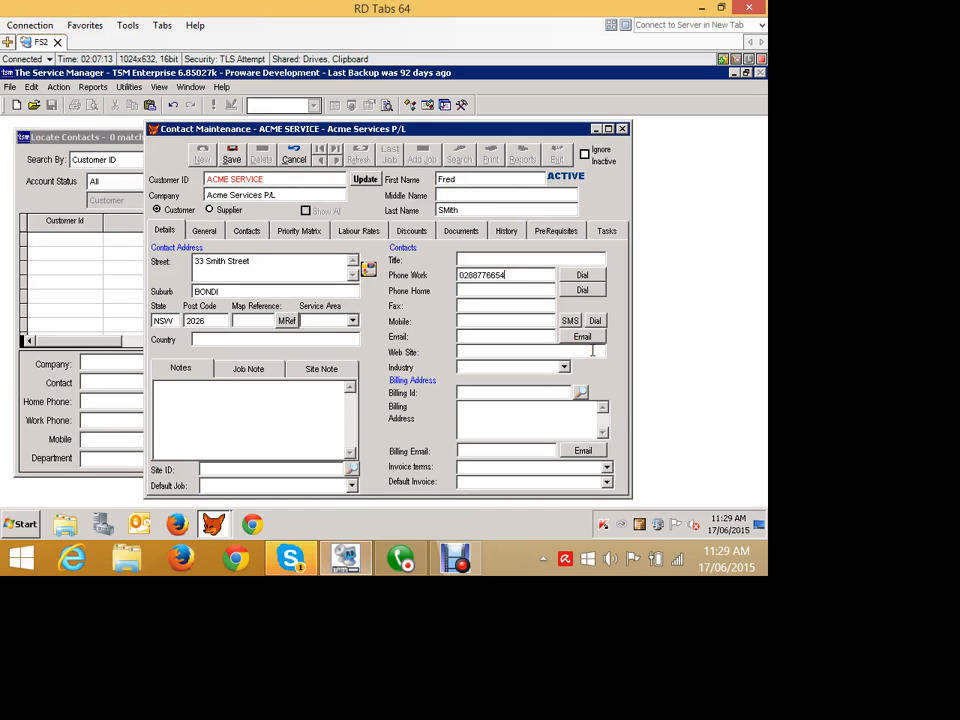
{"action": "left_click", "coordinate": [232, 155]}
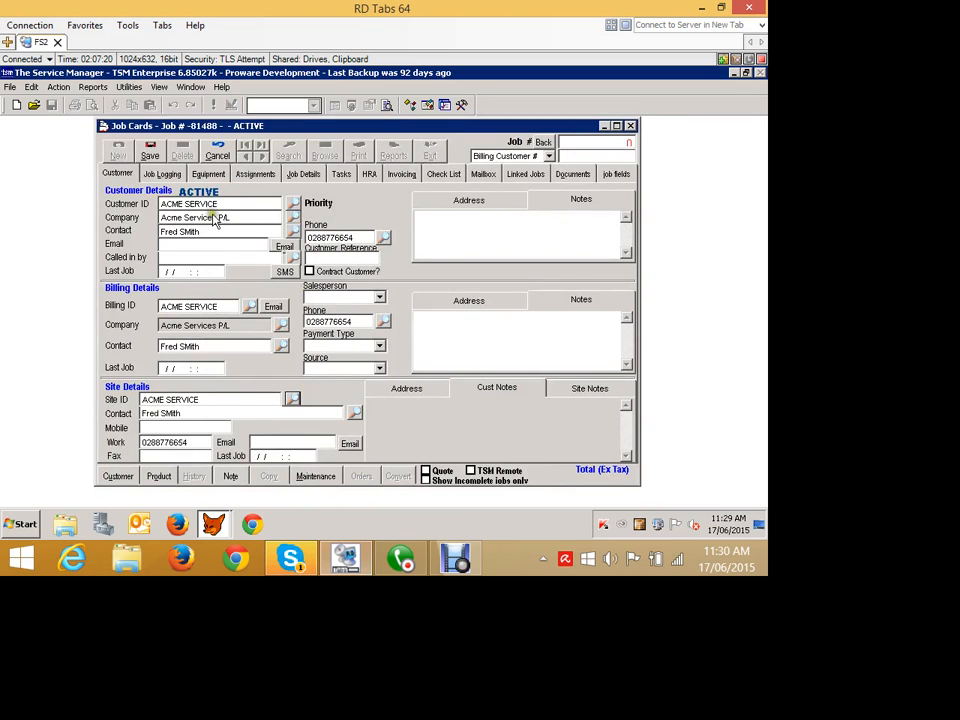
- Name the job "Not working" and enter "Please fix it!!" as the service requested
{"action": "left_click", "coordinate": [162, 174]}
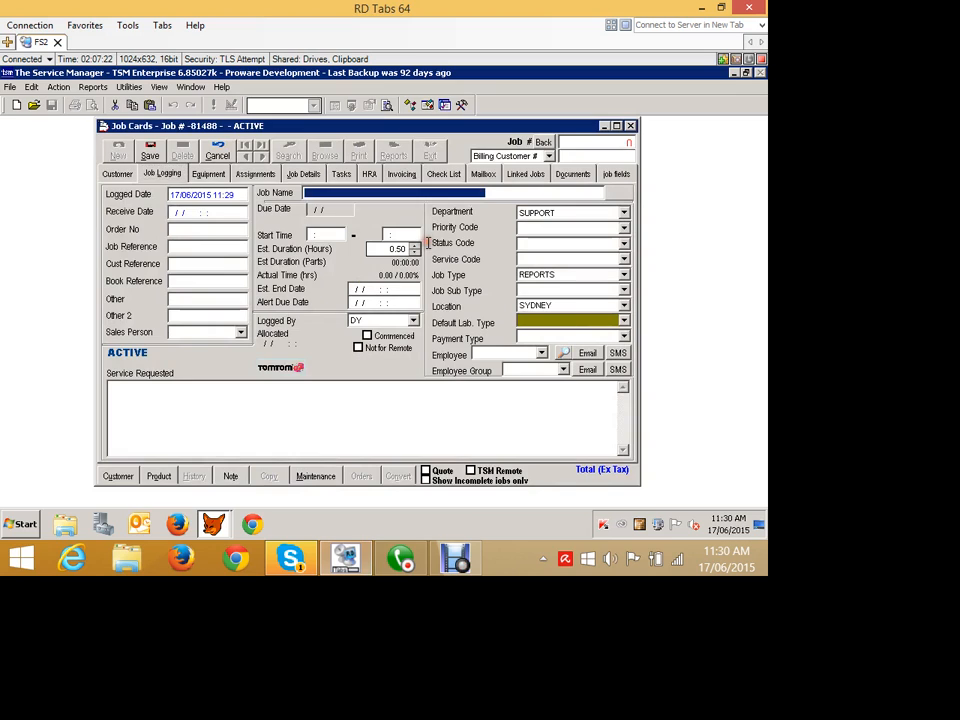
{"action": "type", "text": "Not working"}
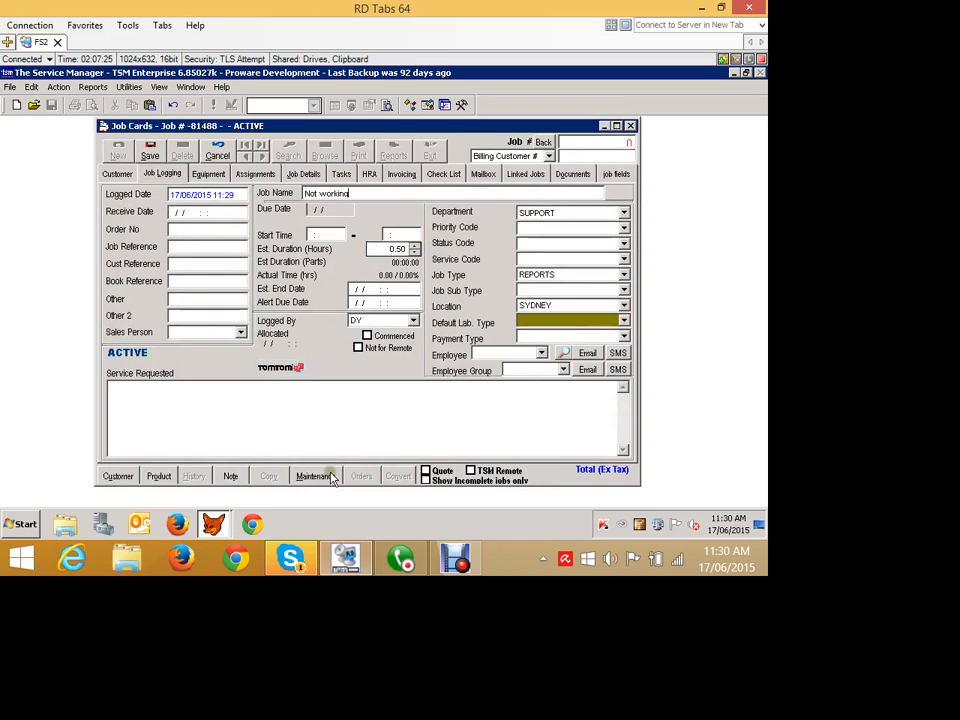
{"action": "key", "text": "Tab"}
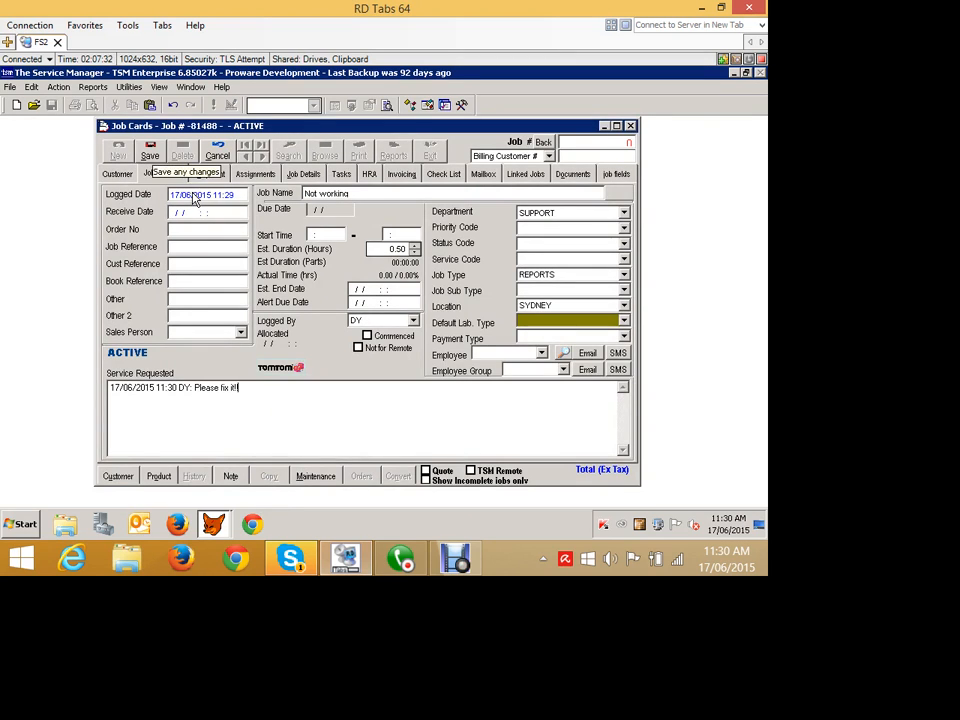
- Mark the job as a quote and save it with automatic job card numbering
{"action": "left_click", "coordinate": [430, 470]}
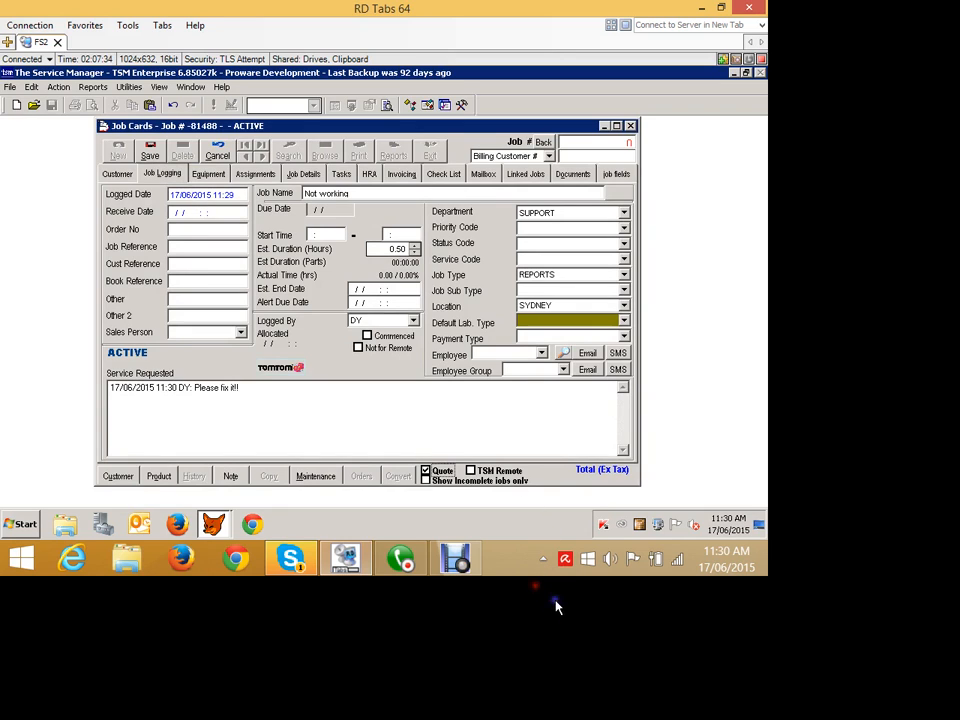
{"action": "left_click", "coordinate": [152, 154]}
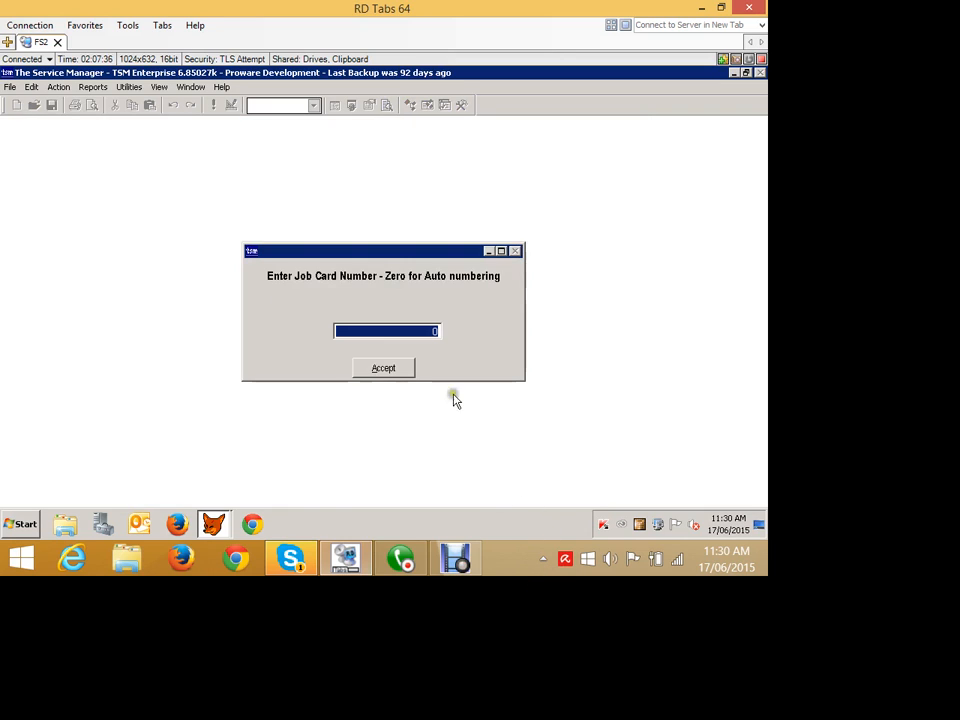
{"action": "key", "text": "Return"}
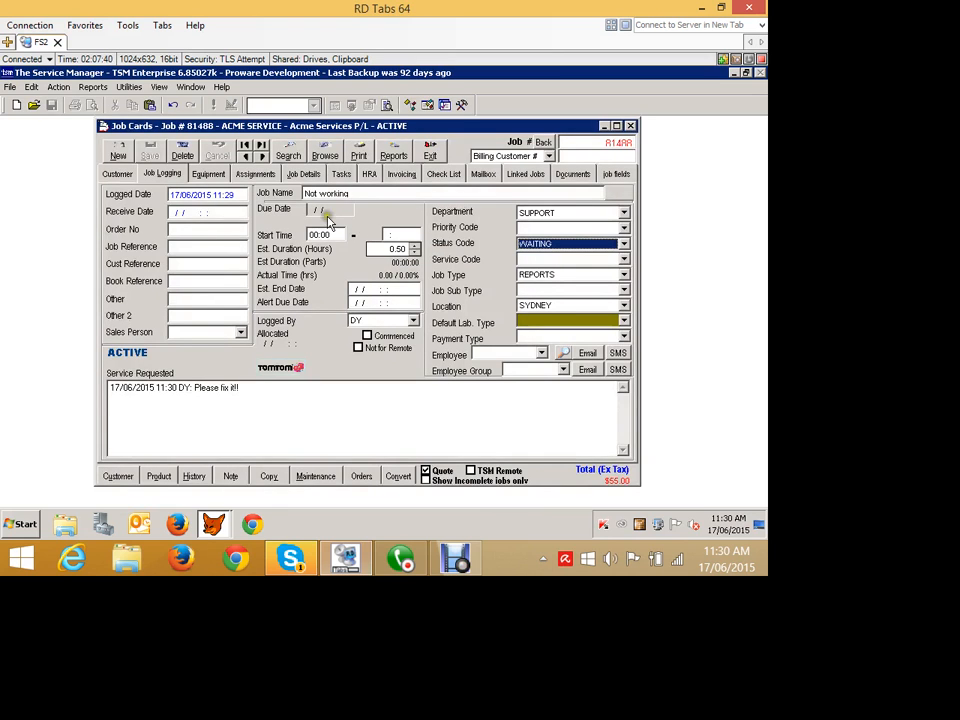
- Add a part to the quote's job details, choosing the TIMER HARNESS product ANSP0010200 from the product lookup
{"action": "left_click", "coordinate": [297, 174]}
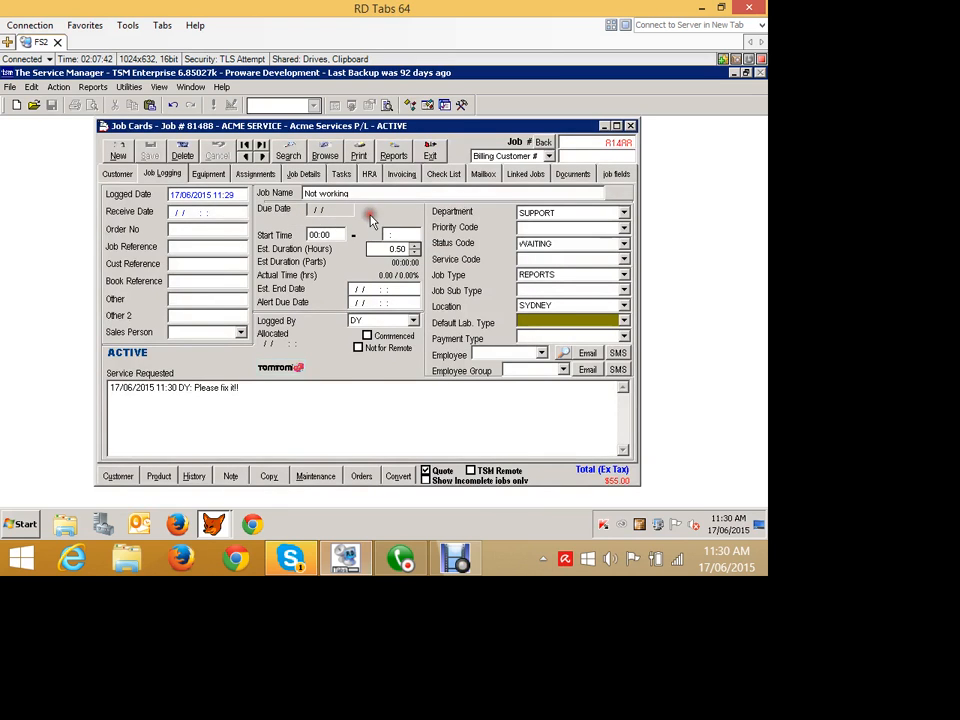
{"action": "left_click", "coordinate": [584, 378]}
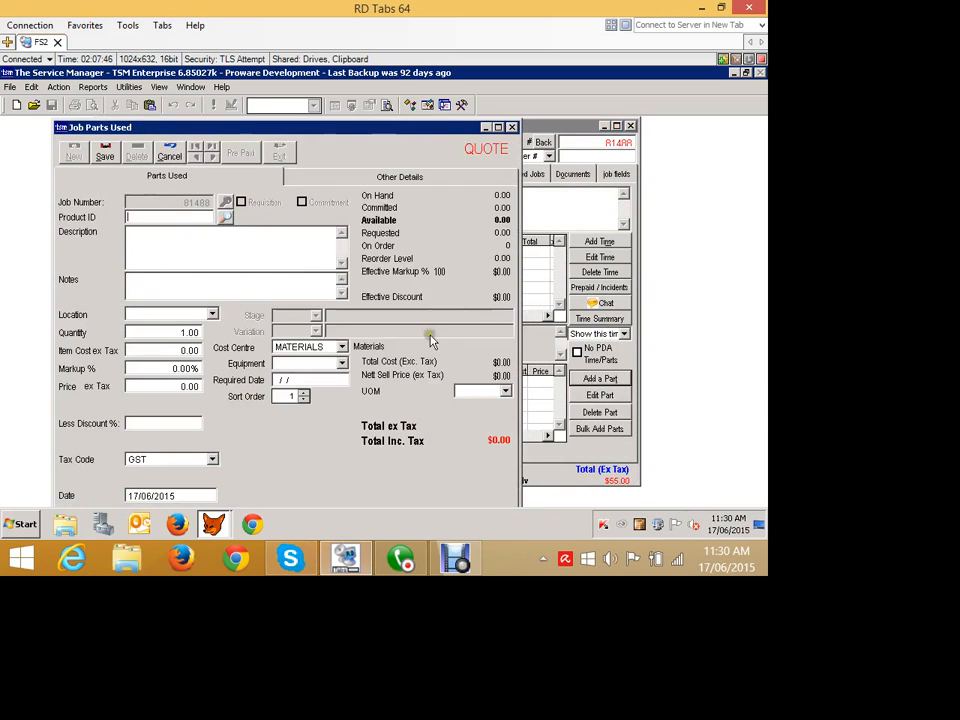
{"action": "left_click", "coordinate": [225, 217]}
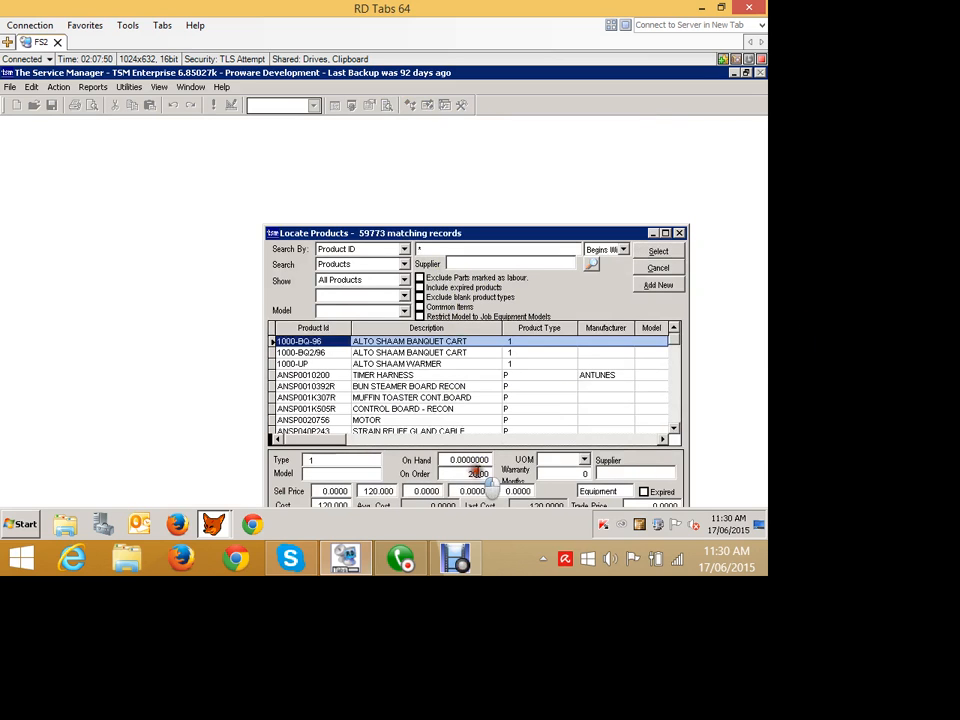
{"action": "left_click", "coordinate": [378, 375]}
{"action": "left_click", "coordinate": [672, 250]}
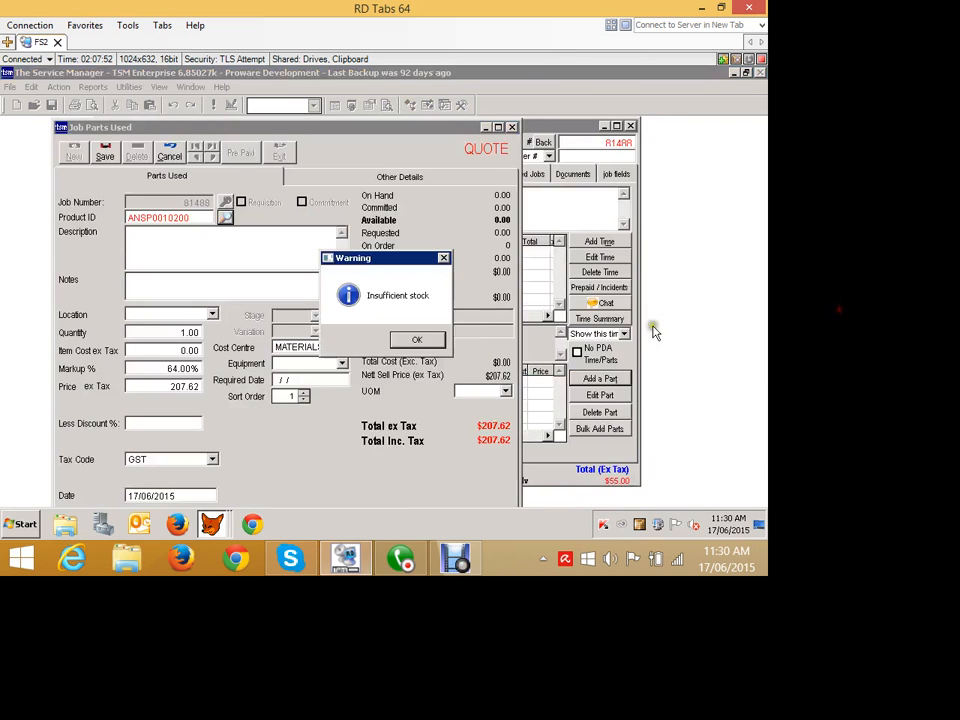
{"action": "left_click", "coordinate": [418, 340]}
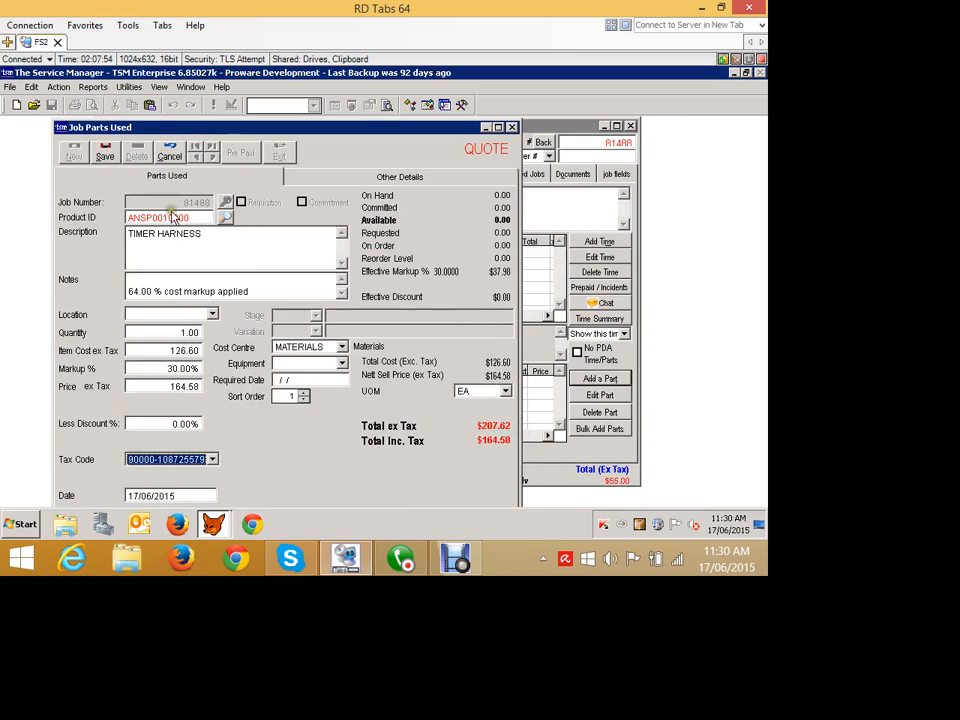
- Set the timer harness part's location to NSW - Van 1 and save the part
{"action": "left_click", "coordinate": [104, 152]}
{"action": "left_click", "coordinate": [452, 339]}
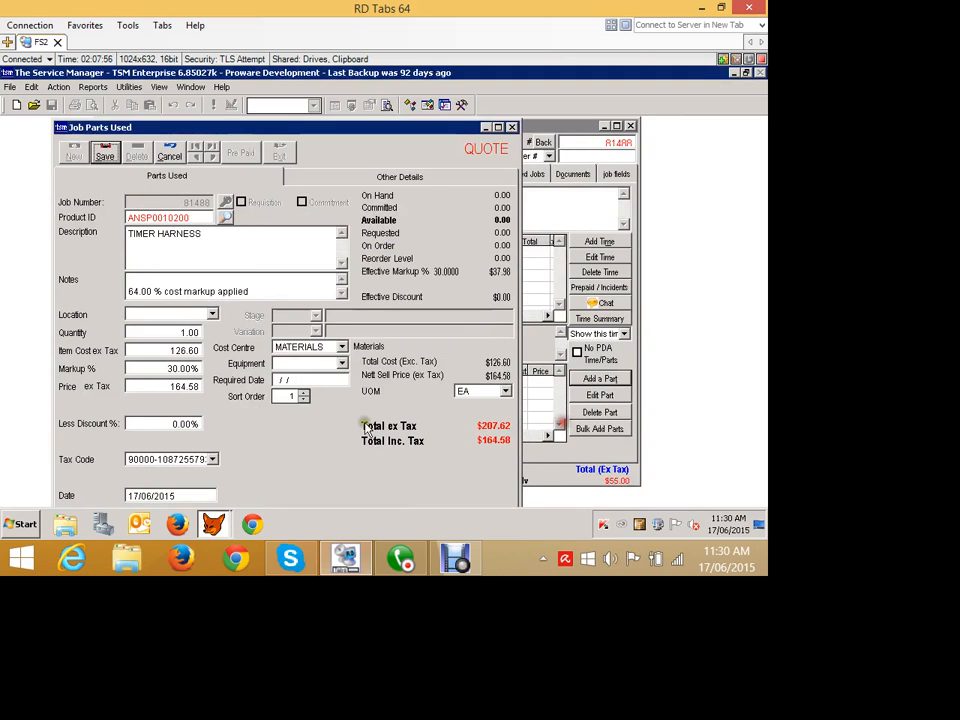
{"action": "left_click", "coordinate": [212, 314]}
{"action": "left_click", "coordinate": [205, 328]}
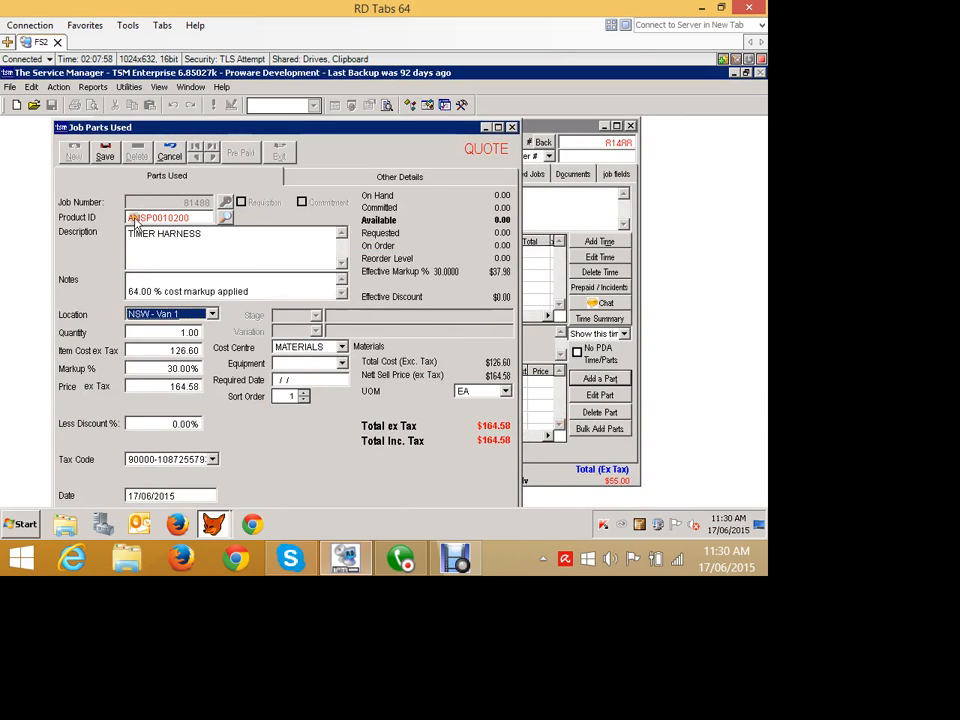
{"action": "left_click", "coordinate": [105, 154]}
{"action": "left_click", "coordinate": [543, 126]}
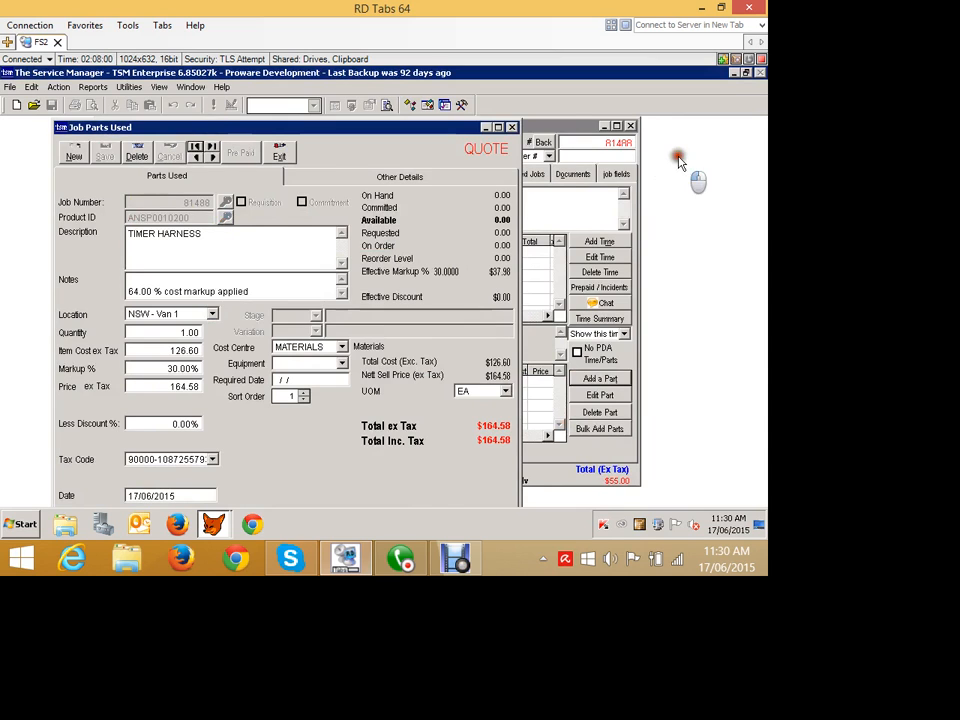
{"action": "left_click", "coordinate": [162, 174]}
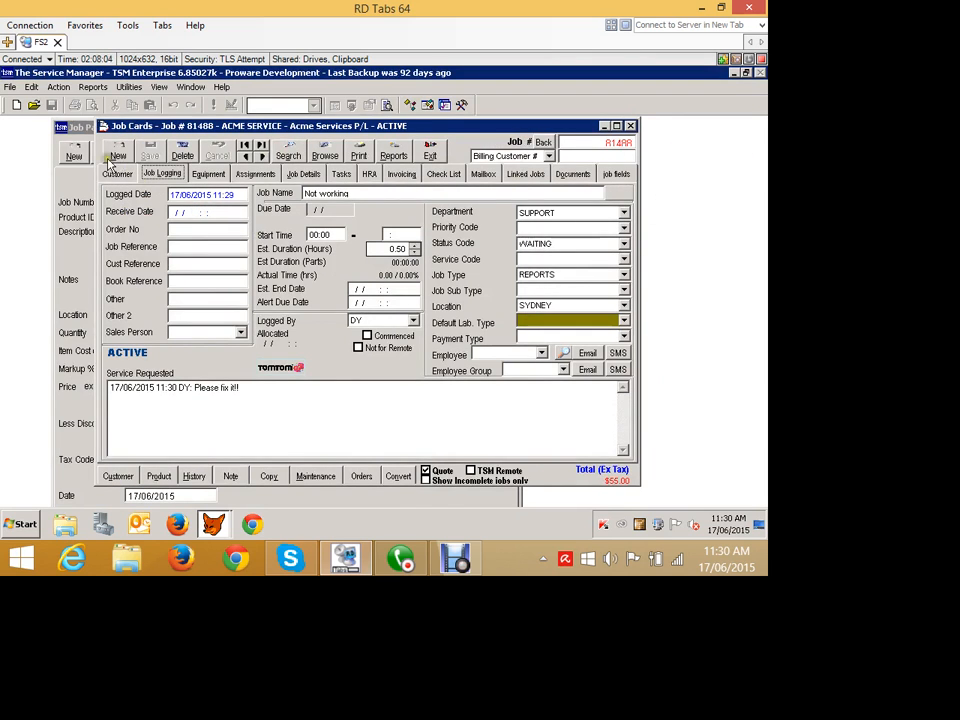
{"action": "left_click", "coordinate": [78, 126]}
- Add the MOTOR product ANSP0020756 as a second quote part with location NSW - Van 1, and save it
{"action": "left_click", "coordinate": [75, 150]}
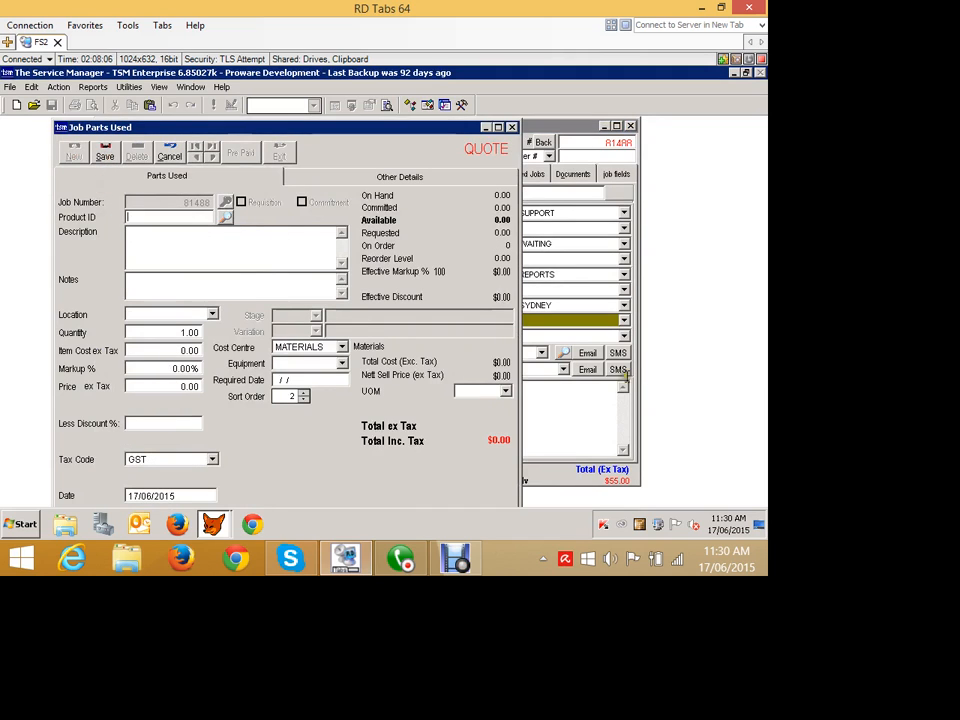
{"action": "left_click", "coordinate": [225, 217]}
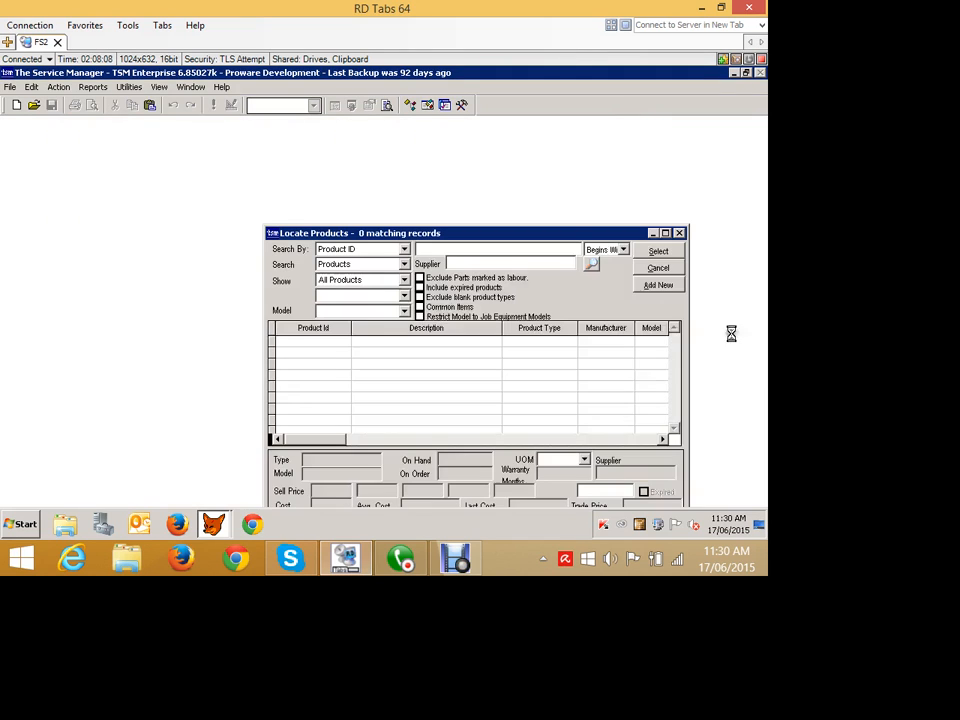
{"action": "type", "text": "*"}
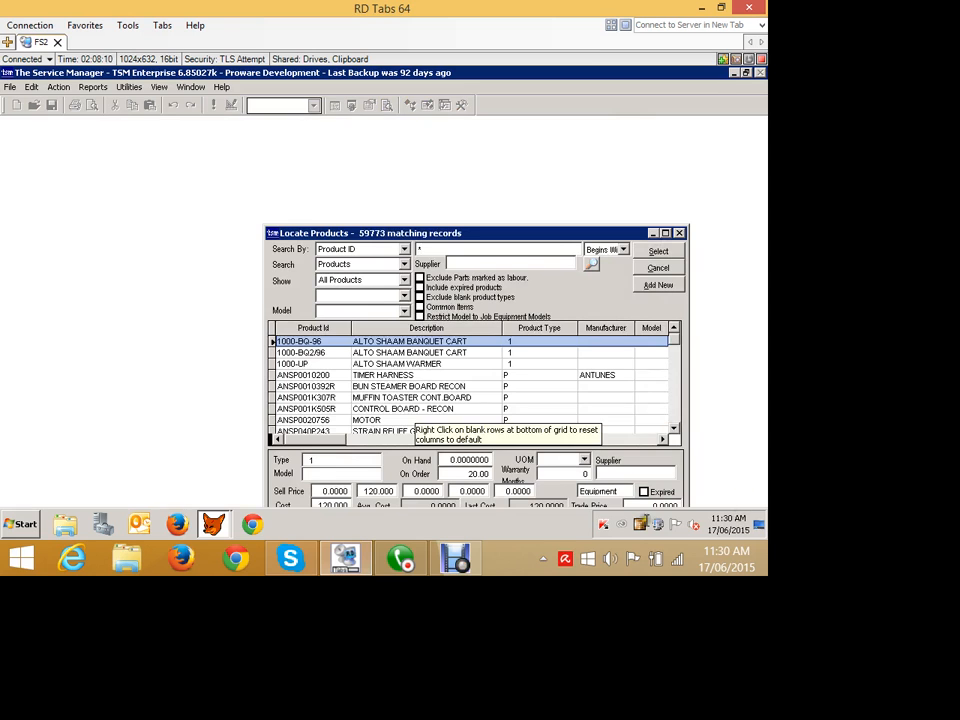
{"action": "left_click", "coordinate": [464, 420]}
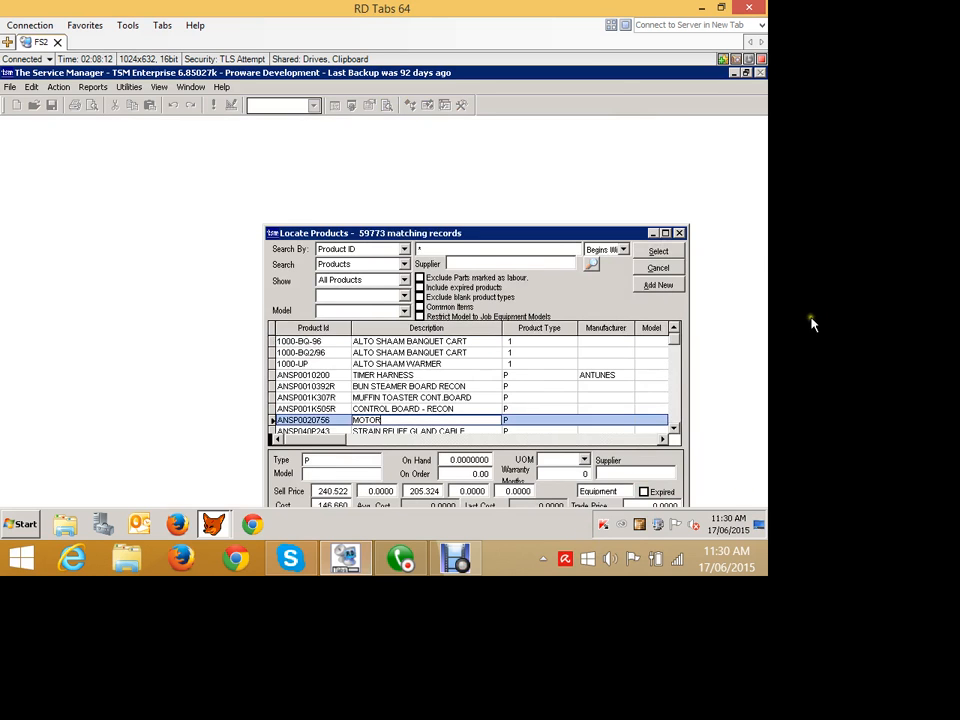
{"action": "left_click", "coordinate": [656, 251]}
{"action": "left_click", "coordinate": [417, 339]}
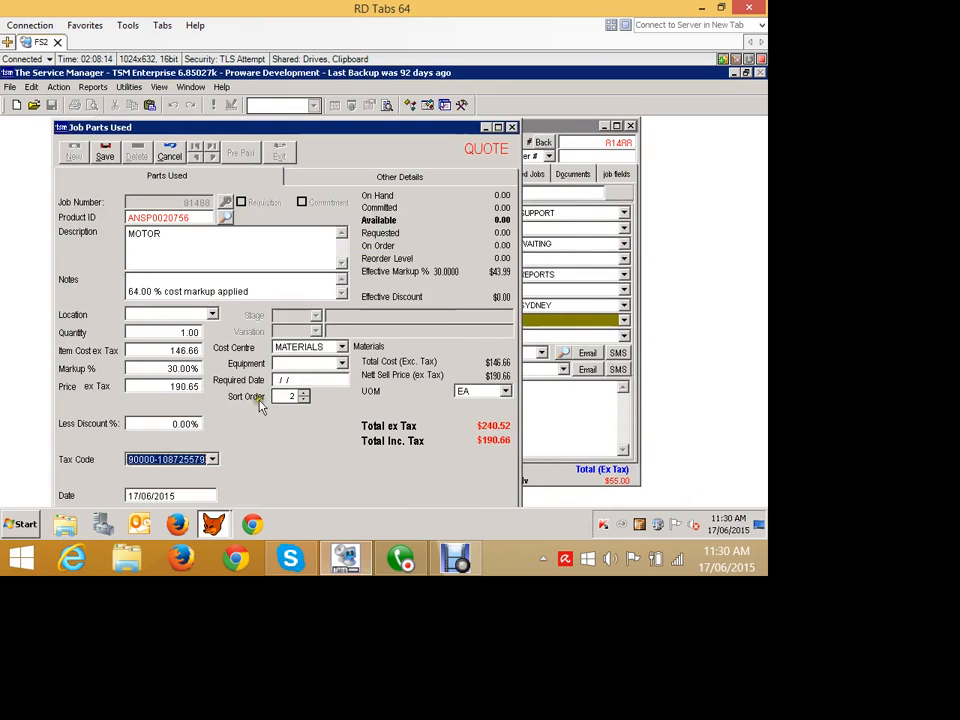
{"action": "left_click", "coordinate": [200, 328]}
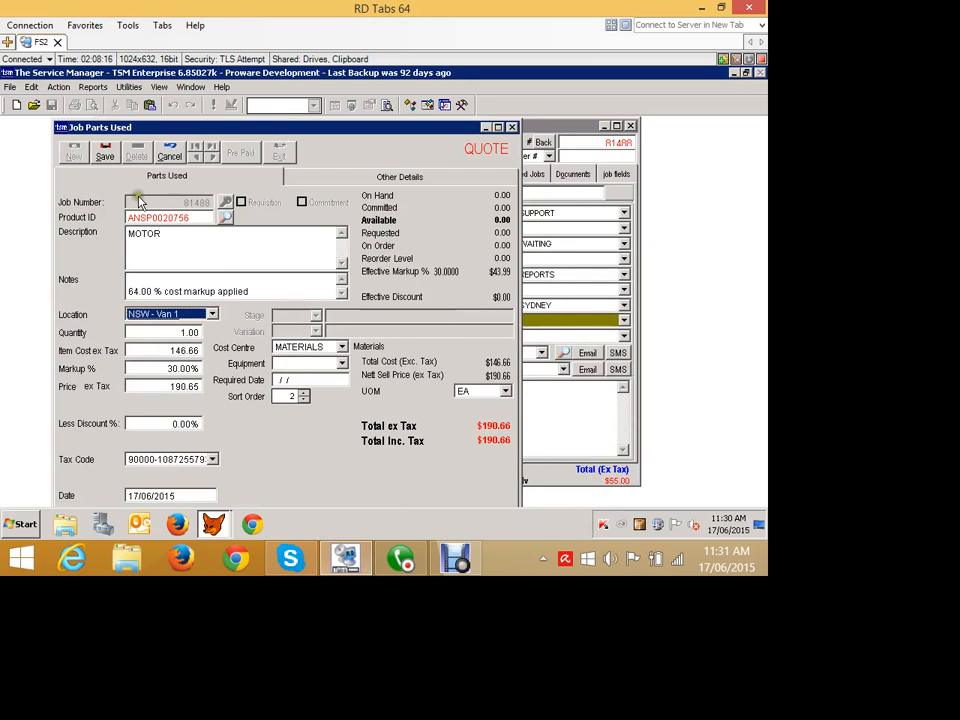
{"action": "left_click", "coordinate": [109, 154]}
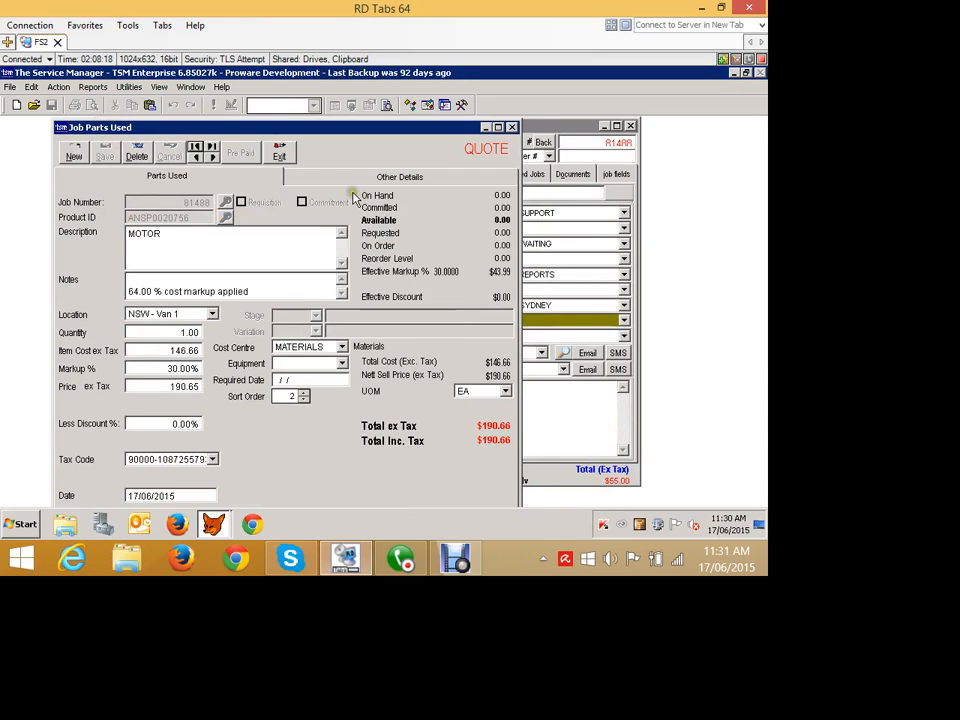
- Close the parts form and print-preview the quote to review its quoted parts
{"action": "left_click", "coordinate": [281, 154]}
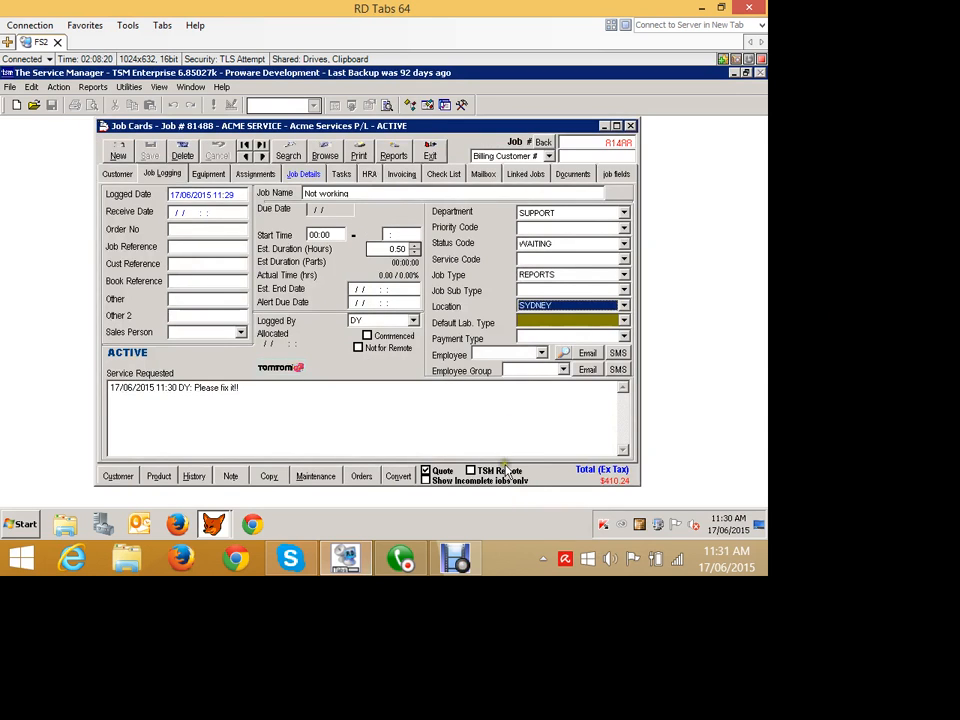
{"action": "left_click", "coordinate": [431, 155]}
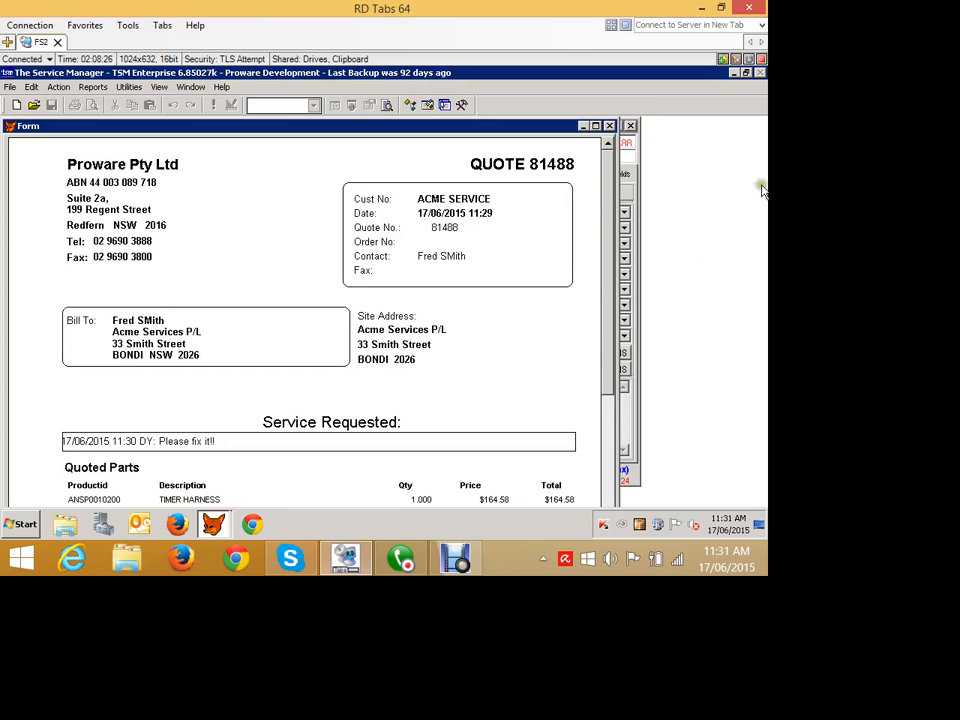
{"action": "left_click", "coordinate": [738, 158]}
{"action": "scroll", "coordinate": [664, 250], "scroll_direction": "down", "scroll_amount": 10}
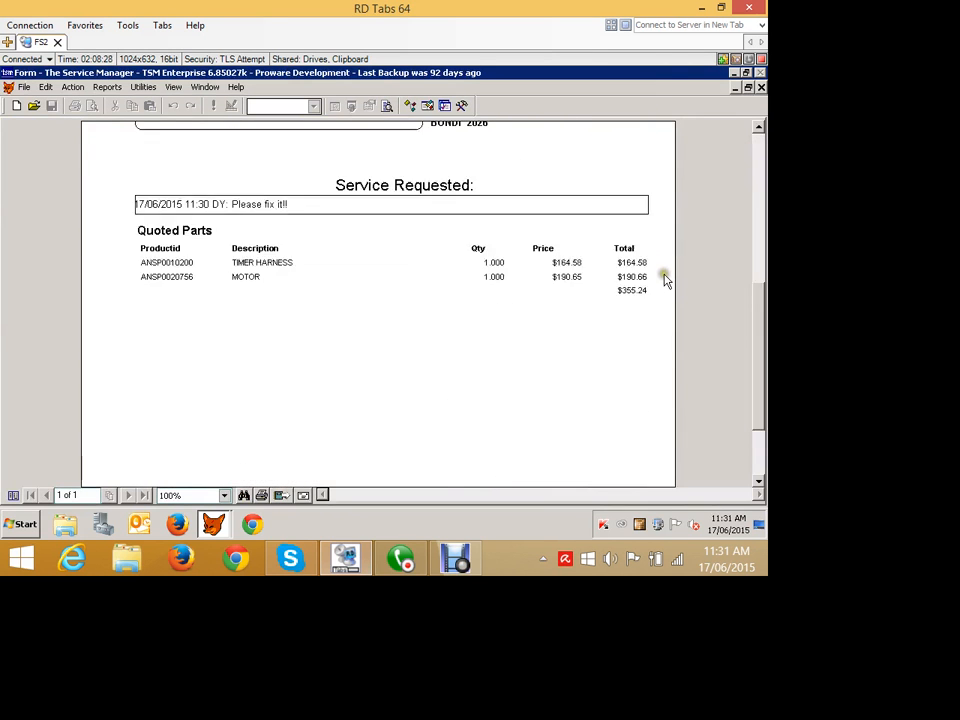
- Bring up an email for the quote with its PDF attached, and launch the attachment to check it
{"action": "left_click", "coordinate": [949, 108]}
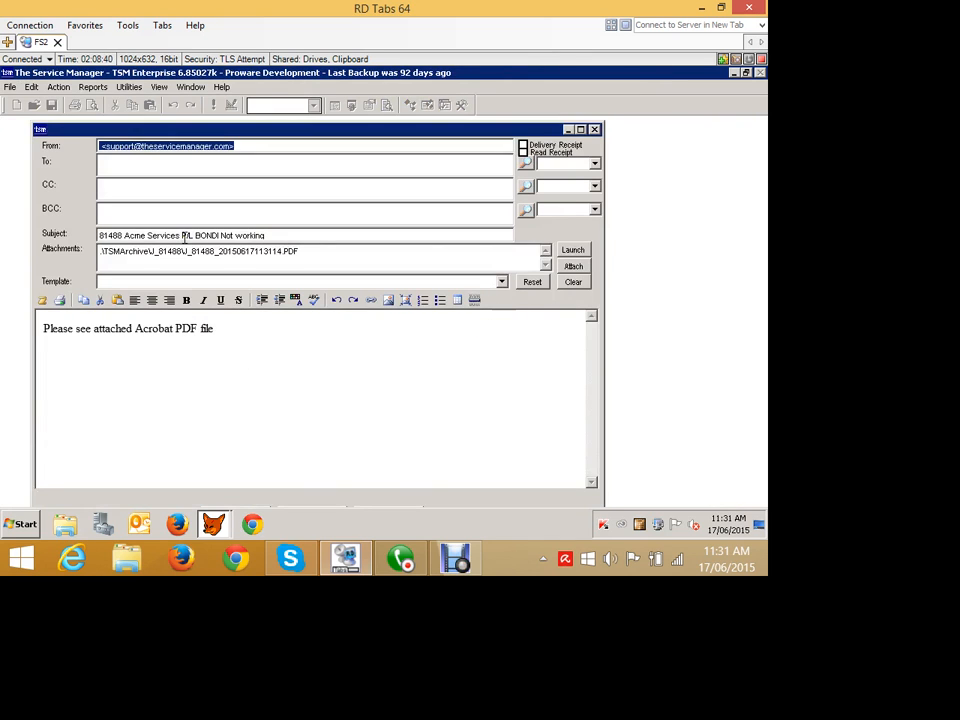
{"action": "left_click", "coordinate": [573, 250]}
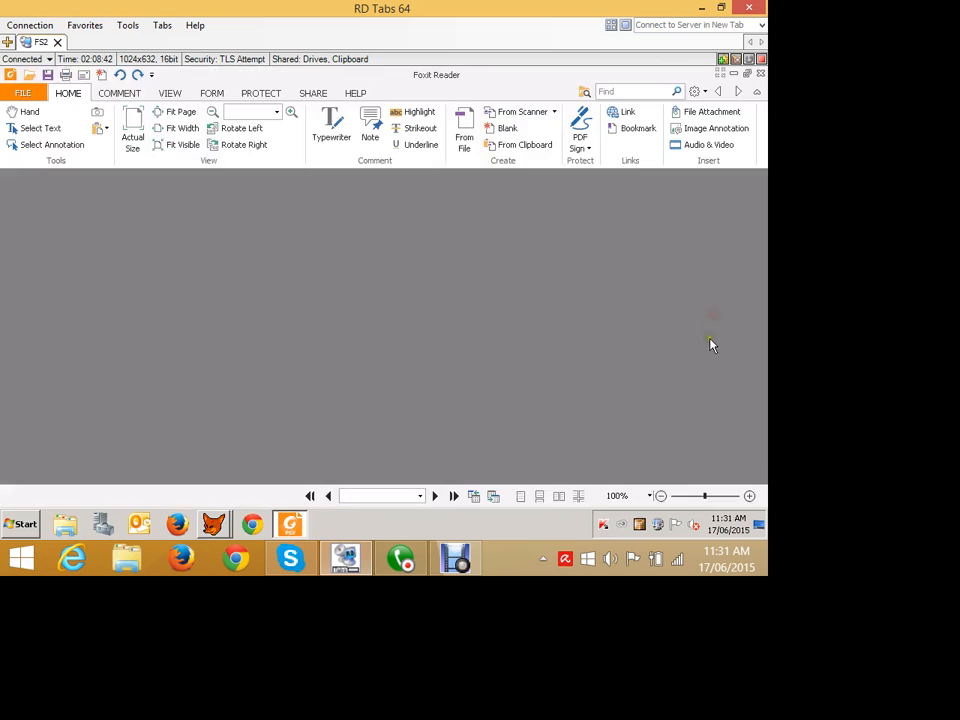
{"action": "scroll", "coordinate": [615, 358], "scroll_direction": "down", "scroll_amount": 6}
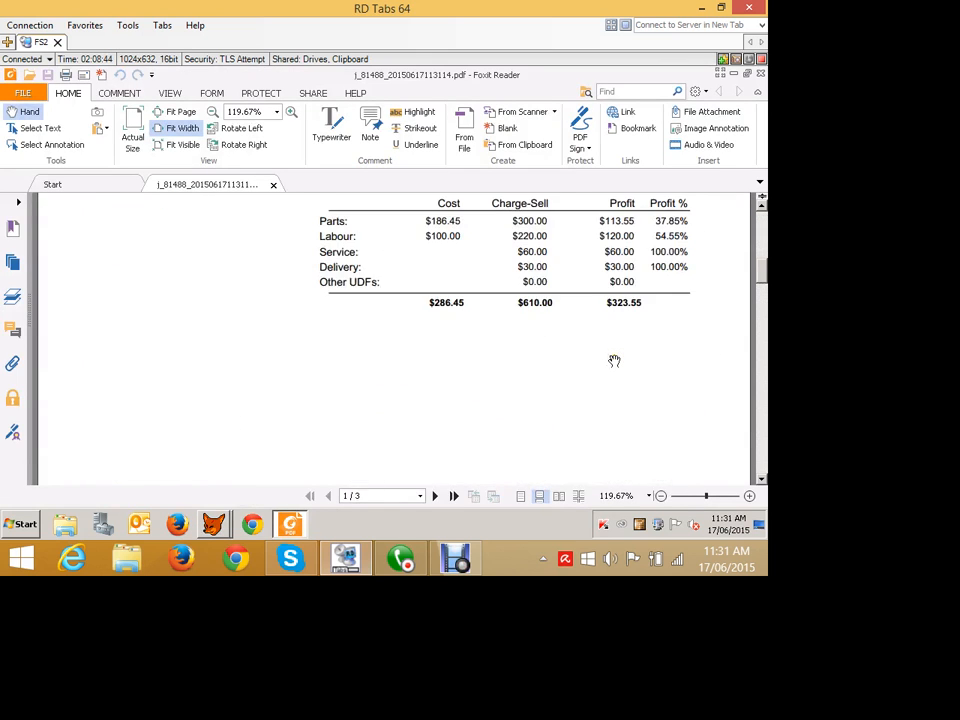
{"action": "scroll", "coordinate": [615, 360], "scroll_direction": "up", "scroll_amount": 3}
{"action": "left_click", "coordinate": [760, 74]}
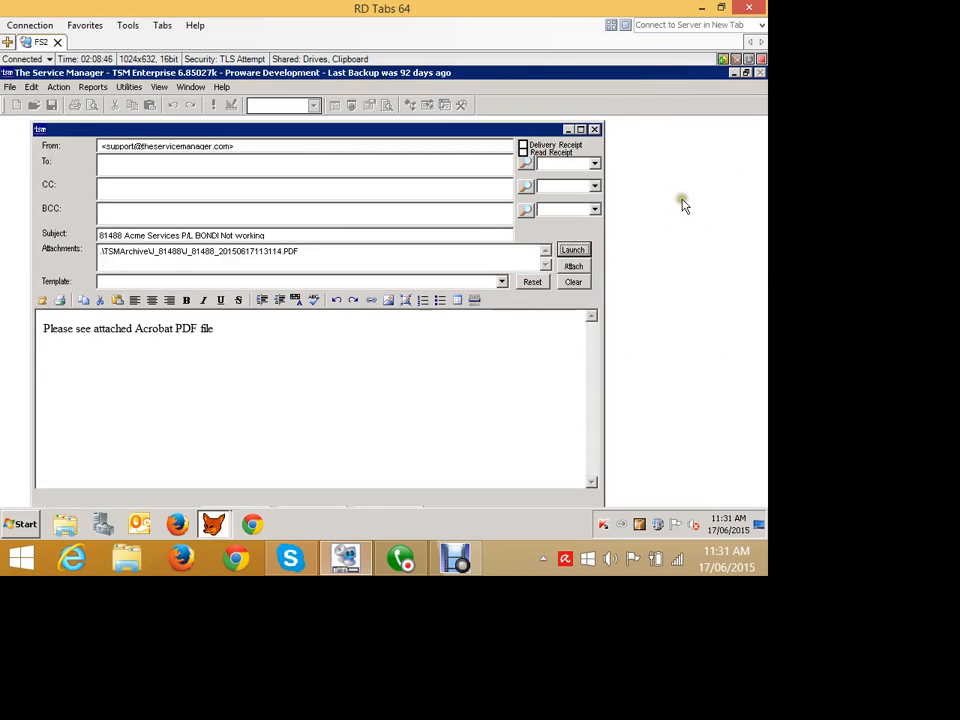
- Close the quote email unsent and restore the job card to its normal window size
{"action": "left_click", "coordinate": [742, 161]}
{"action": "key", "text": "Escape"}
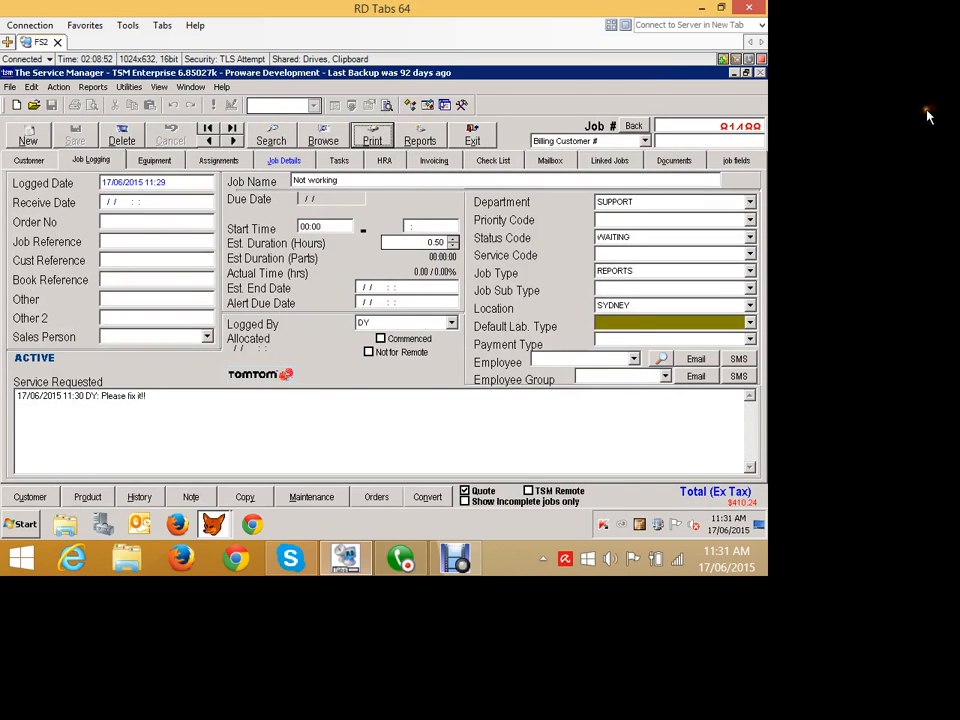
{"action": "left_click", "coordinate": [927, 113]}
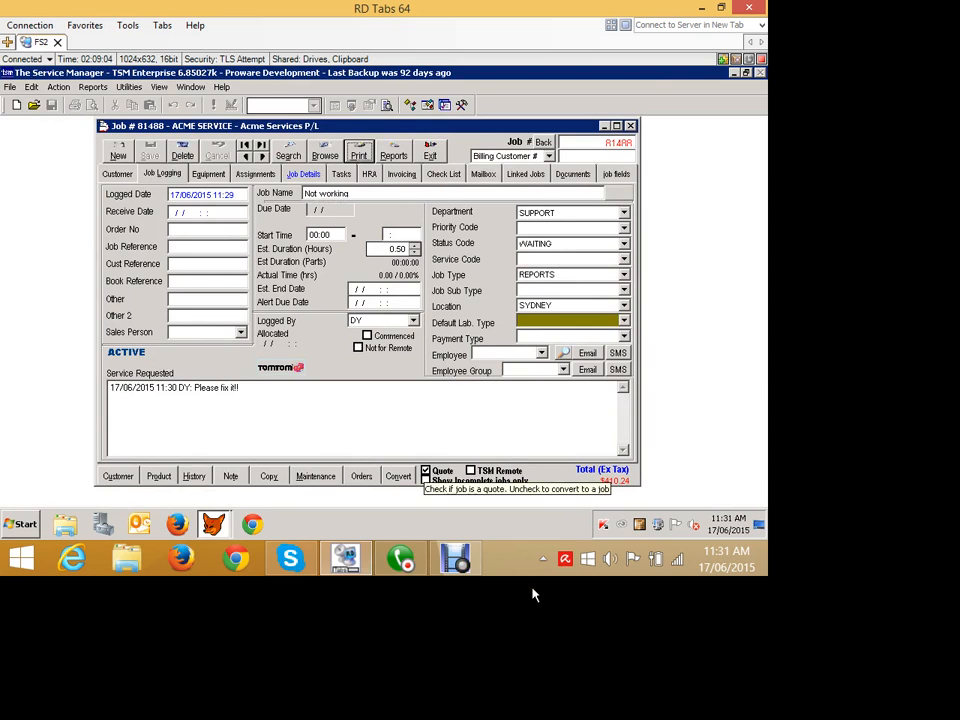
- Convert the quote to a job keeping the quoted fixed parts price, enter the customer's order number, and save
{"action": "left_click", "coordinate": [426, 470]}
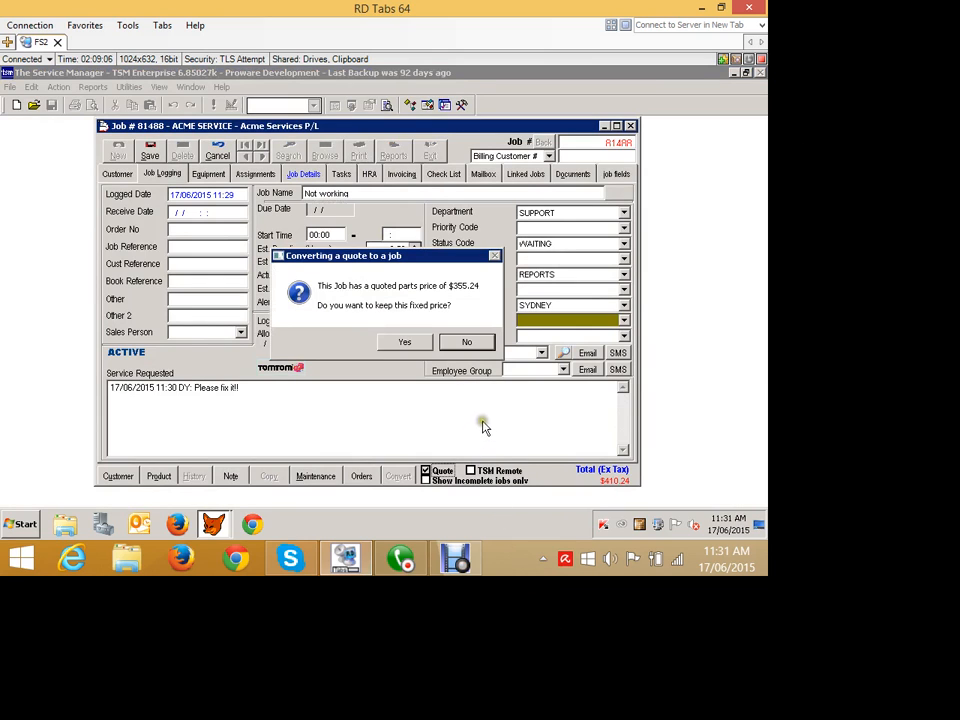
{"action": "left_click", "coordinate": [404, 341]}
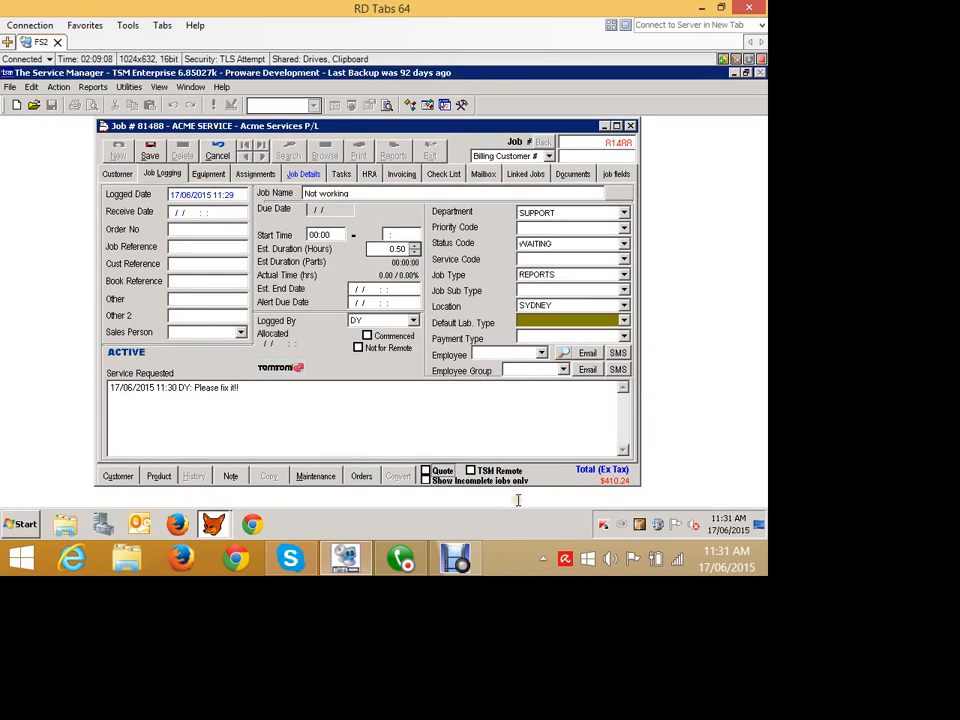
{"action": "left_click", "coordinate": [149, 155]}
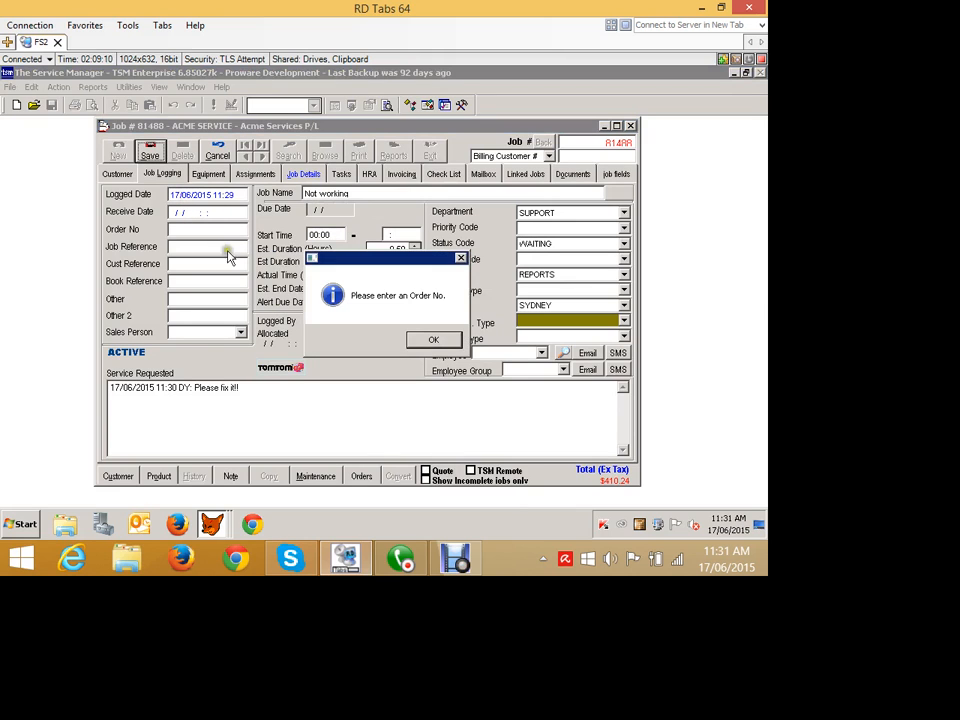
{"action": "left_click", "coordinate": [433, 339]}
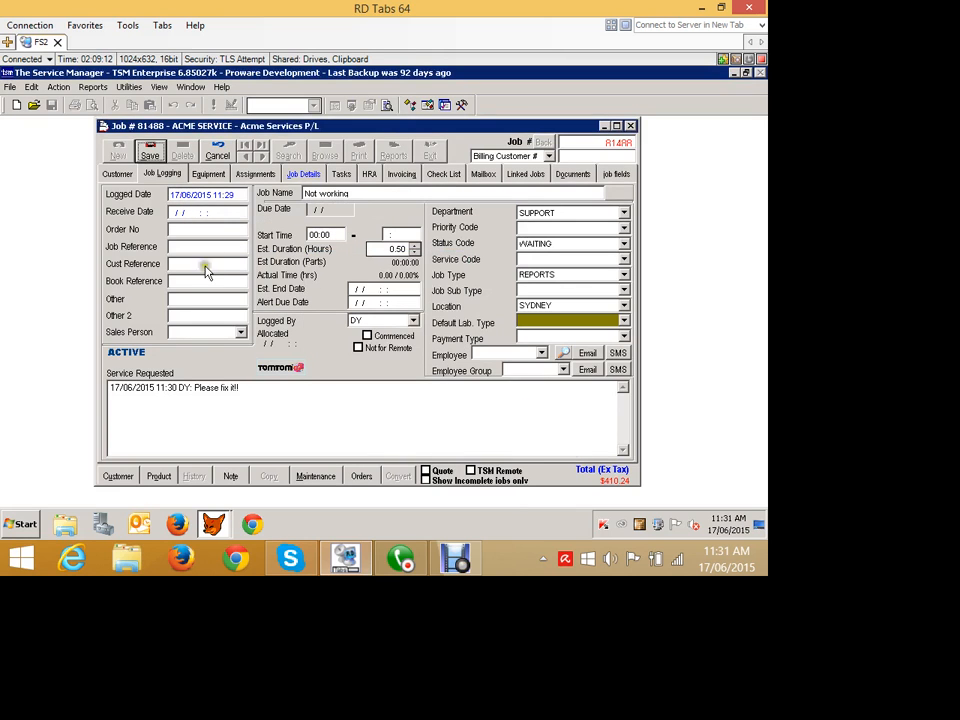
{"action": "left_click", "coordinate": [178, 230]}
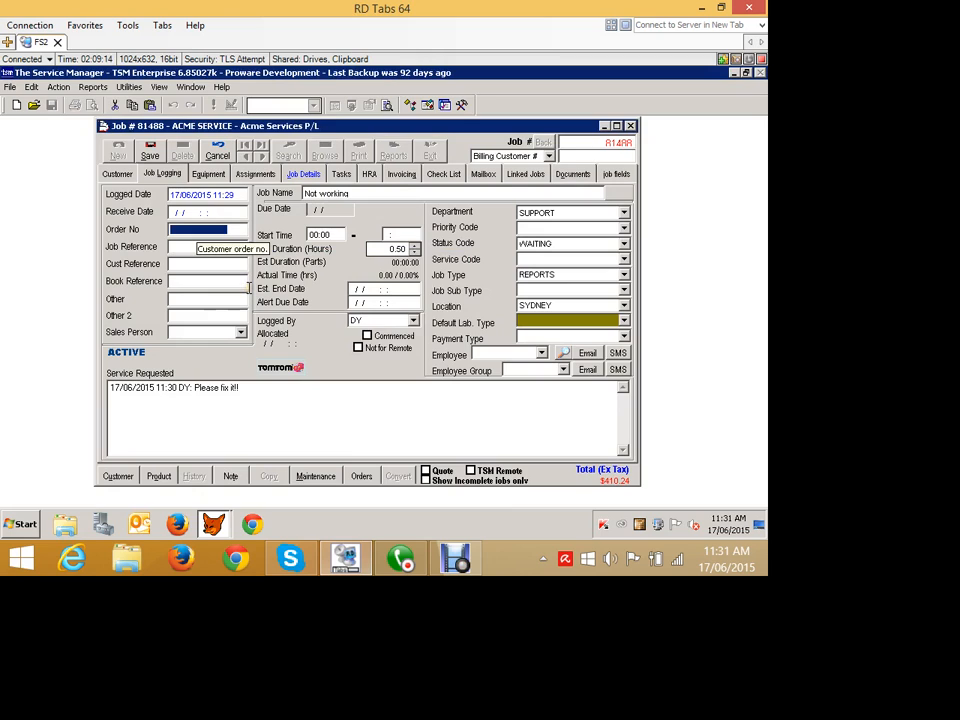
{"action": "type", "text": "123123"}
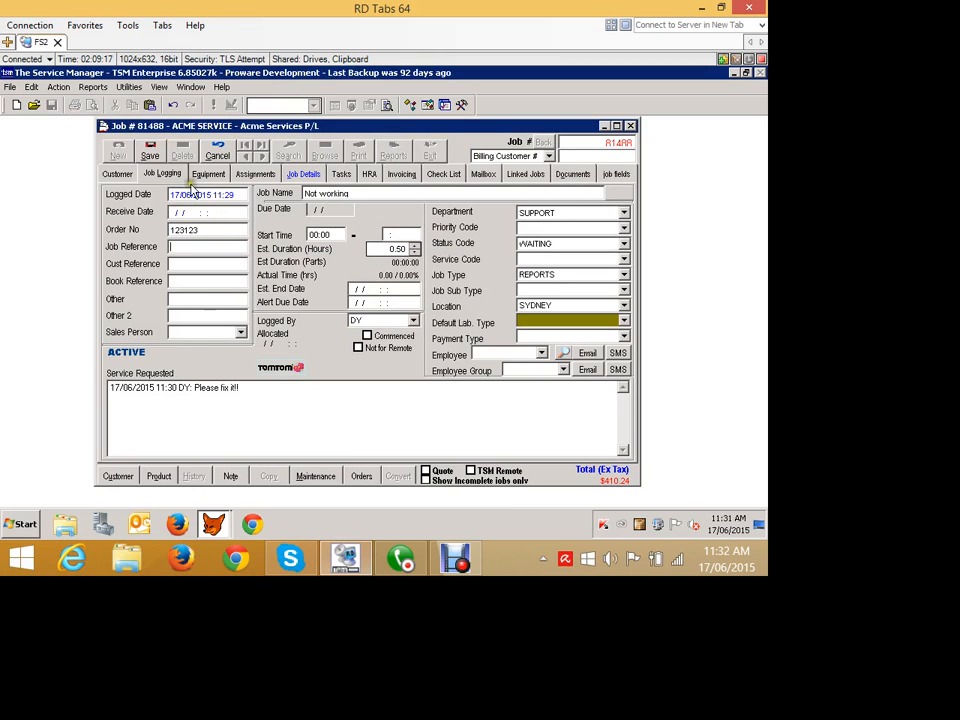
{"action": "left_click", "coordinate": [151, 150]}
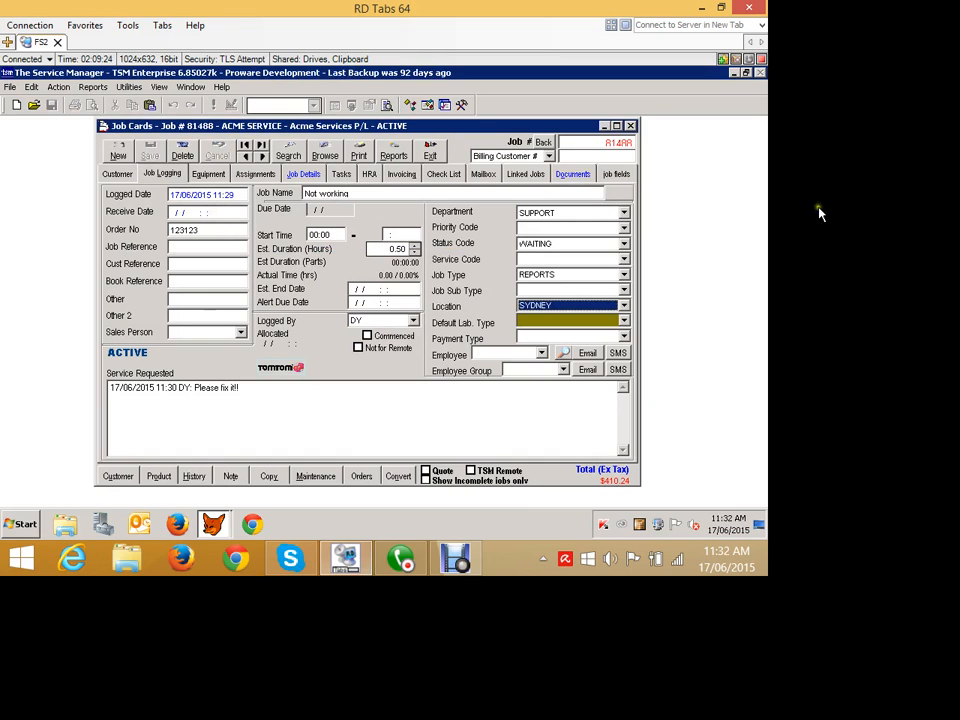
- Check the job's archived documents and bring up the quoted parts in its job details
{"action": "left_click", "coordinate": [556, 173]}
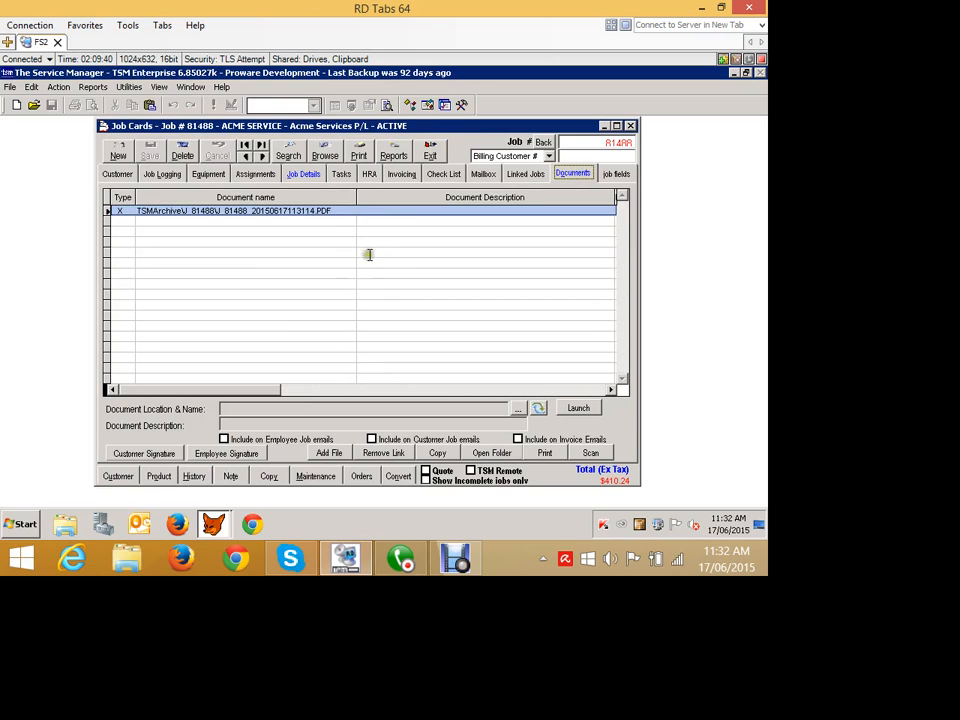
{"action": "right_click", "coordinate": [377, 217]}
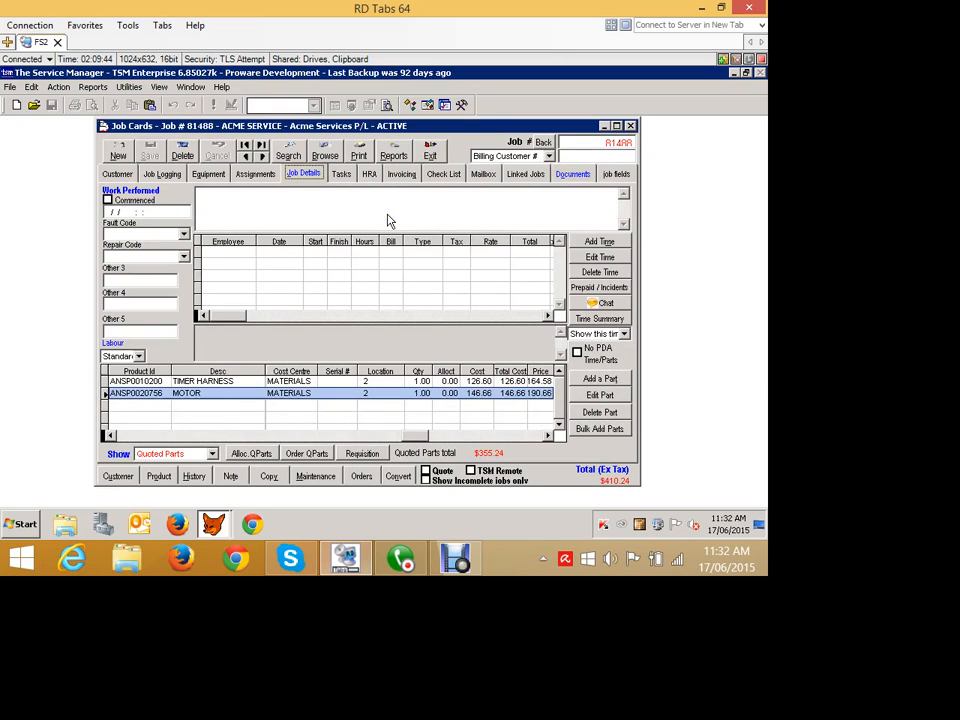
{"action": "left_click", "coordinate": [429, 266]}
{"action": "left_click", "coordinate": [400, 499]}
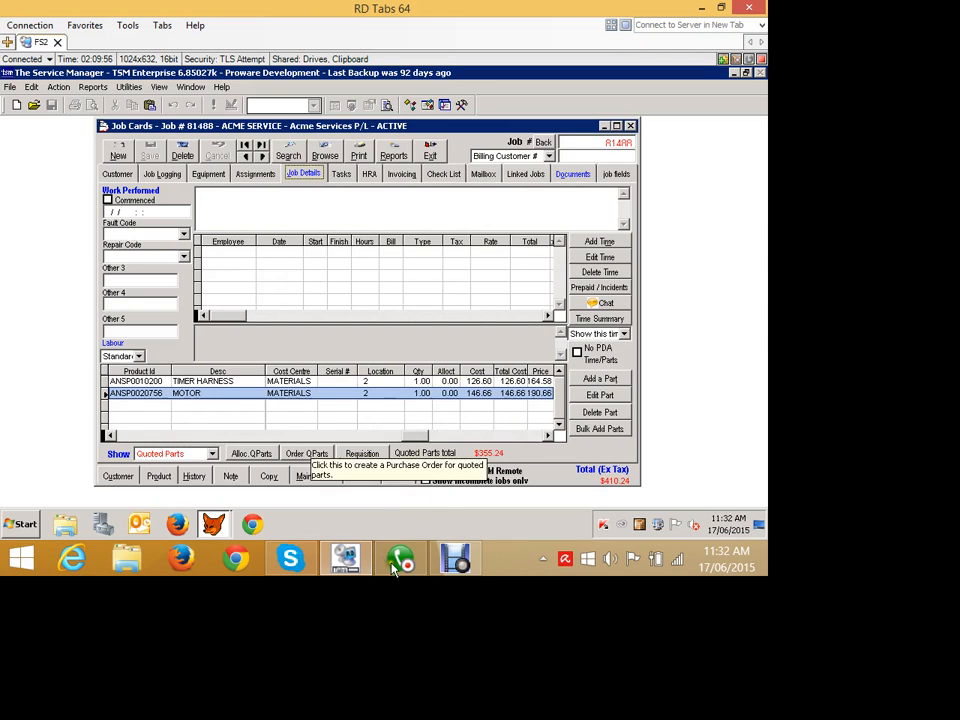
- Create a stock requisition for the job's quoted parts, resizing the Stock Requisitions window to fit
{"action": "left_click", "coordinate": [460, 564]}
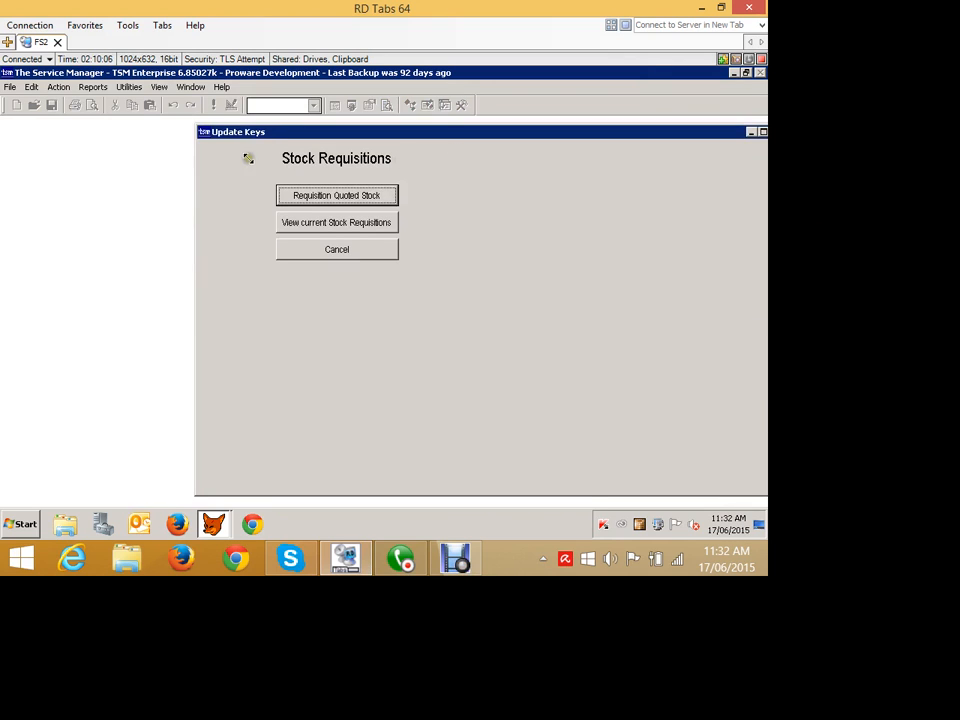
{"action": "left_click_drag", "start_coordinate": [244, 156], "coordinate": [301, 239]}
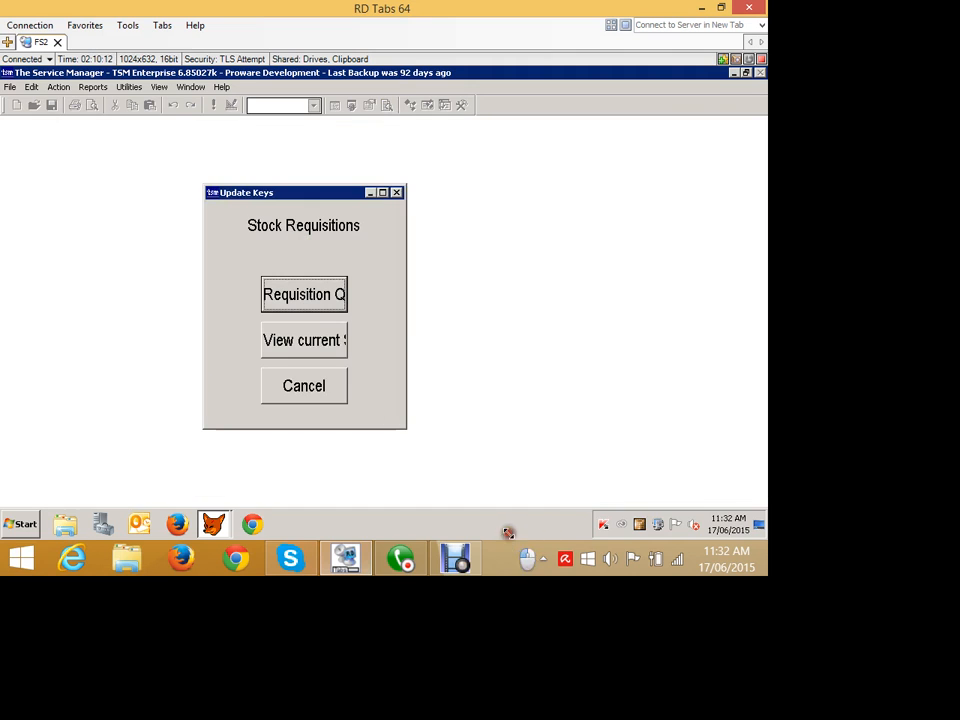
{"action": "left_click_drag", "start_coordinate": [510, 531], "coordinate": [686, 611]}
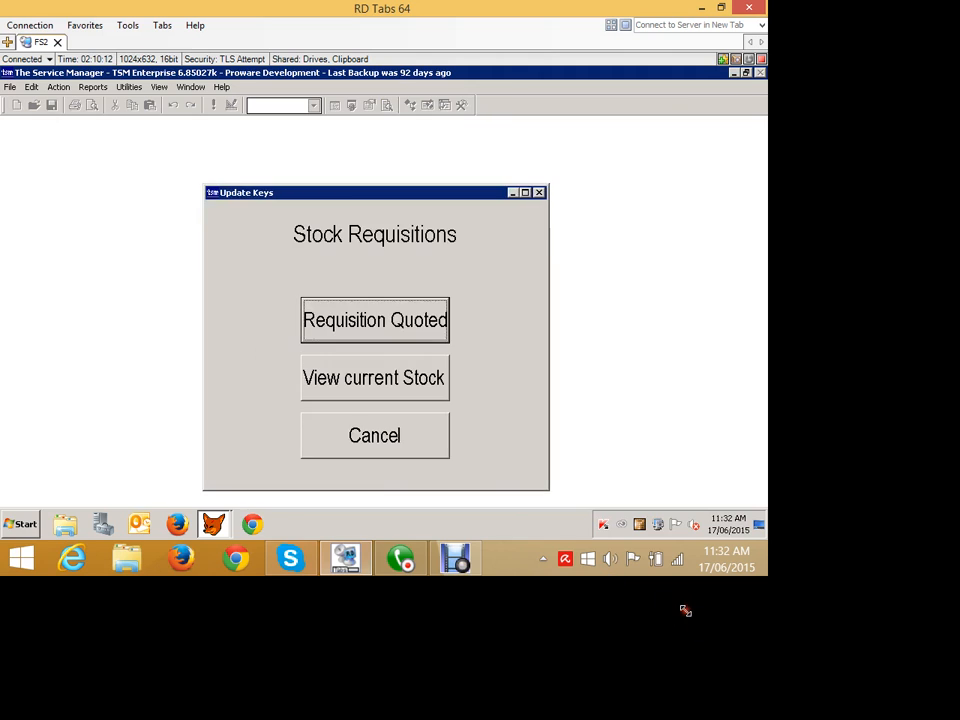
{"action": "left_click", "coordinate": [466, 396]}
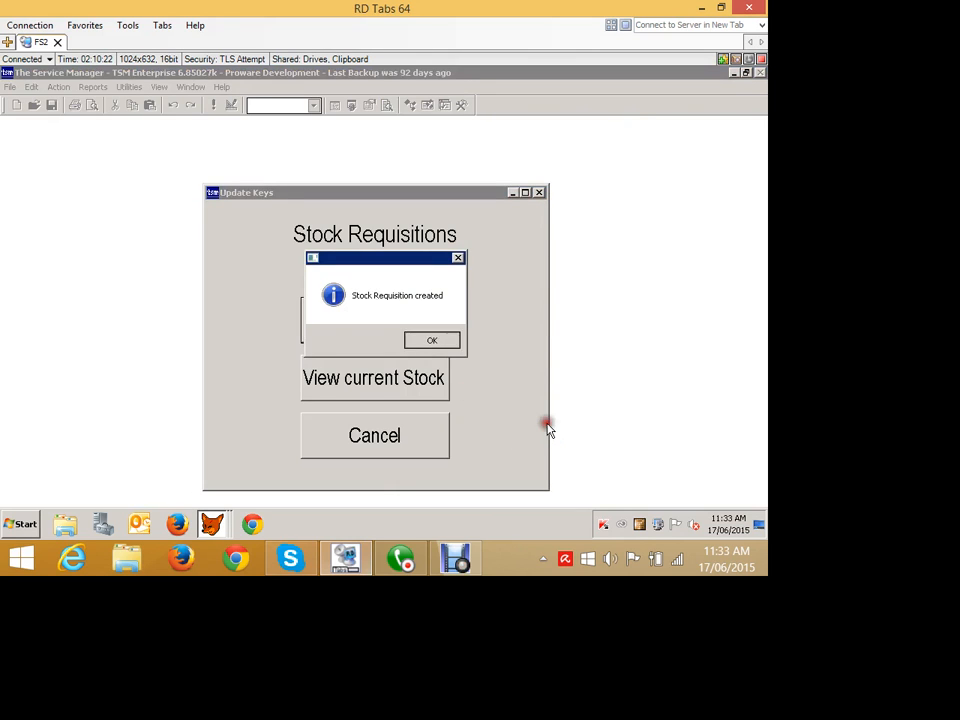
{"action": "key", "text": "Return"}
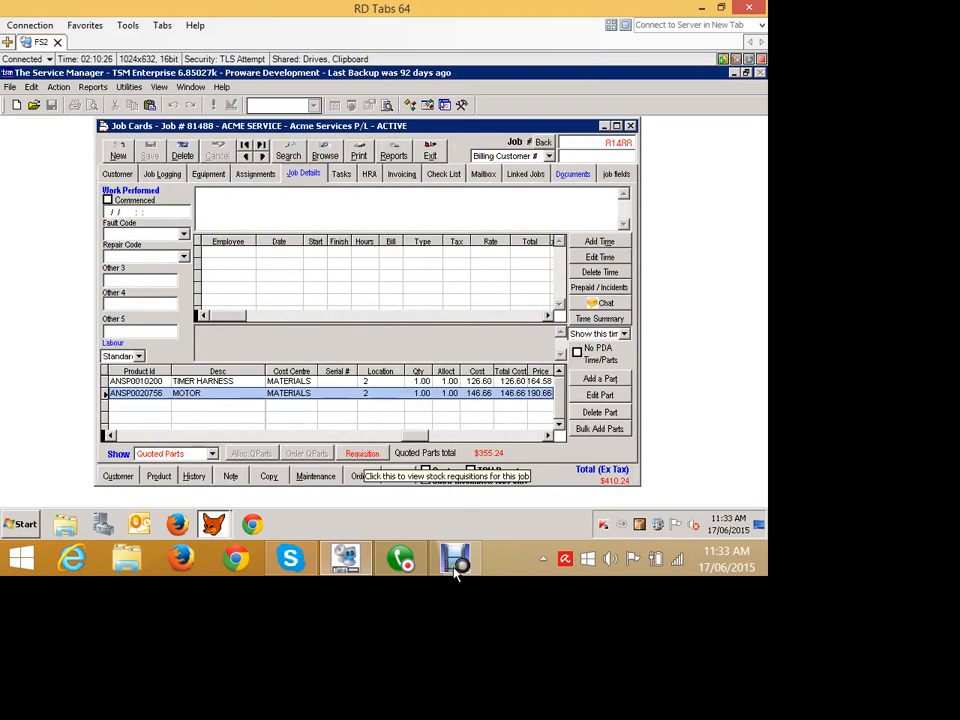
- View the job's current stock requisitions and exit back to the job card
{"action": "left_click", "coordinate": [363, 454]}
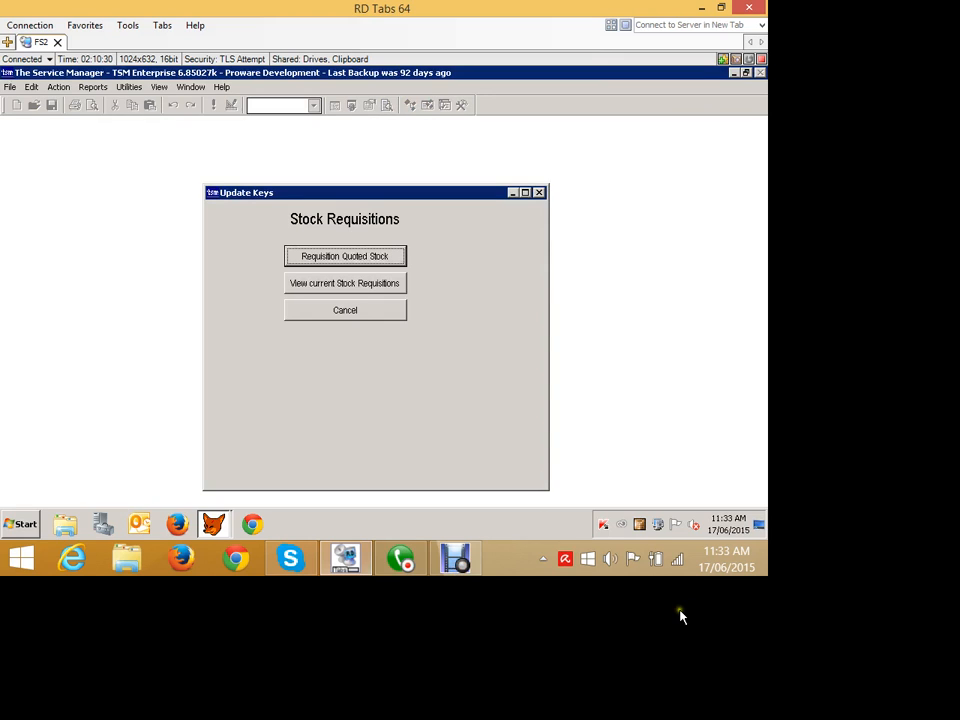
{"action": "mouse_move", "coordinate": [548, 490]}
{"action": "left_mouse_down"}
{"action": "mouse_move", "coordinate": [402, 380]}
{"action": "mouse_move", "coordinate": [412, 365]}
{"action": "mouse_move", "coordinate": [444, 378]}
{"action": "left_mouse_up"}
{"action": "left_click", "coordinate": [355, 310]}
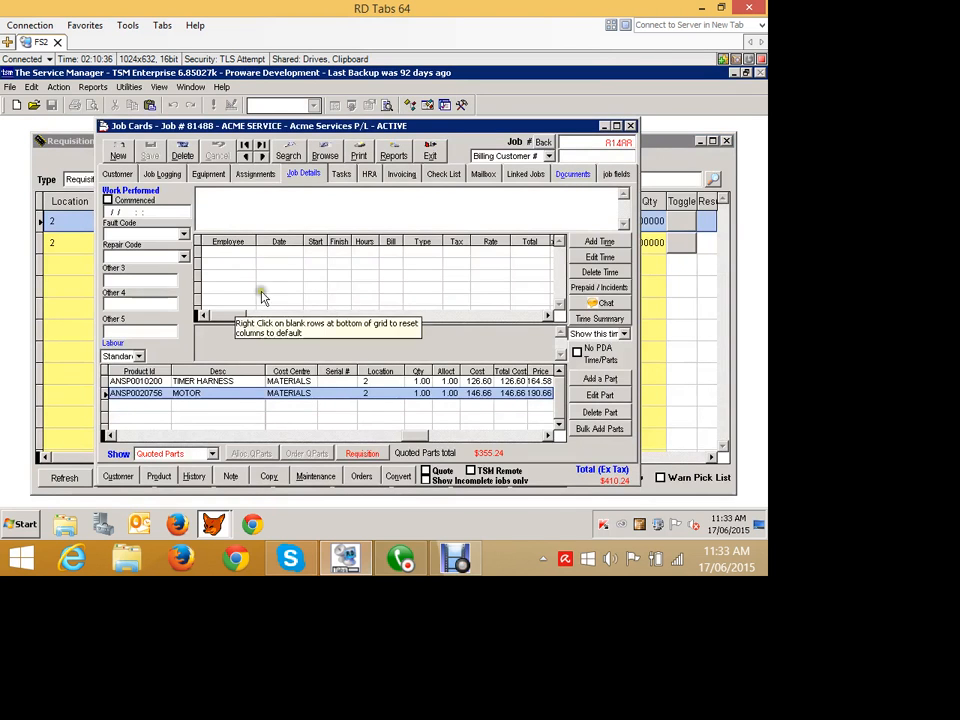
{"action": "left_click", "coordinate": [81, 164]}
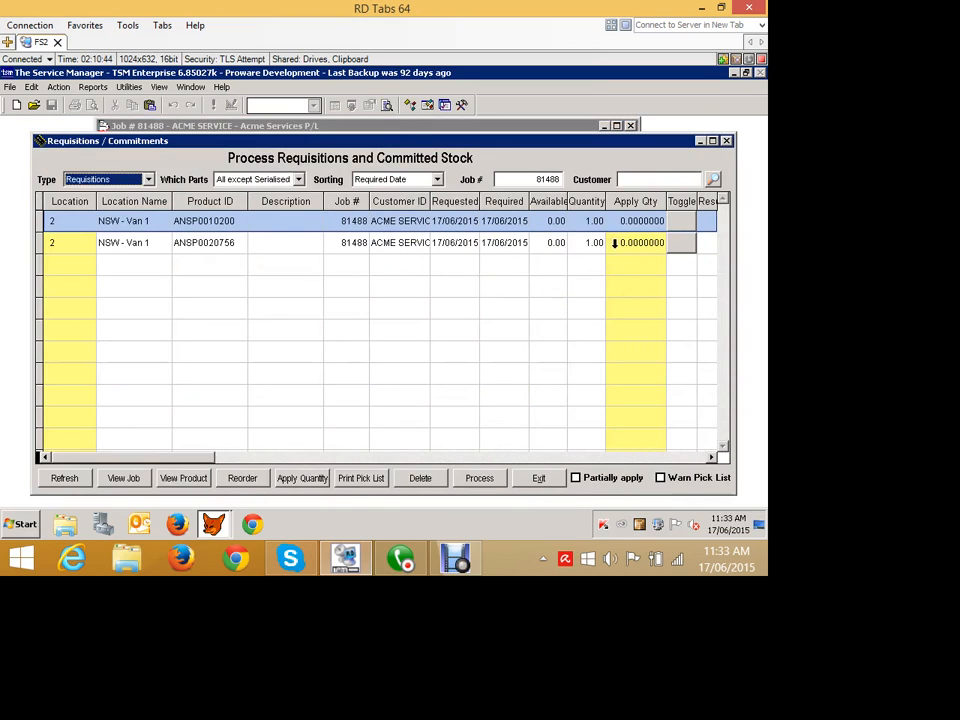
{"action": "left_click", "coordinate": [536, 478]}
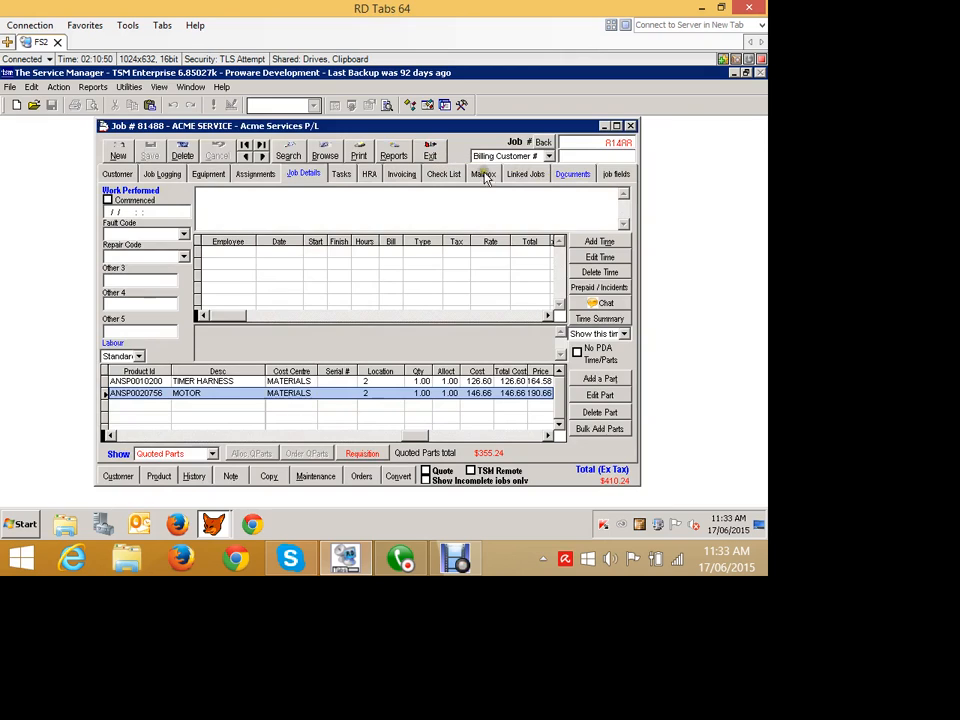
- Minimise the job card and list requisitions for all jobs in Requisitions/Commitments, with Which Parts set to All except Serialised
{"action": "left_click", "coordinate": [603, 126]}
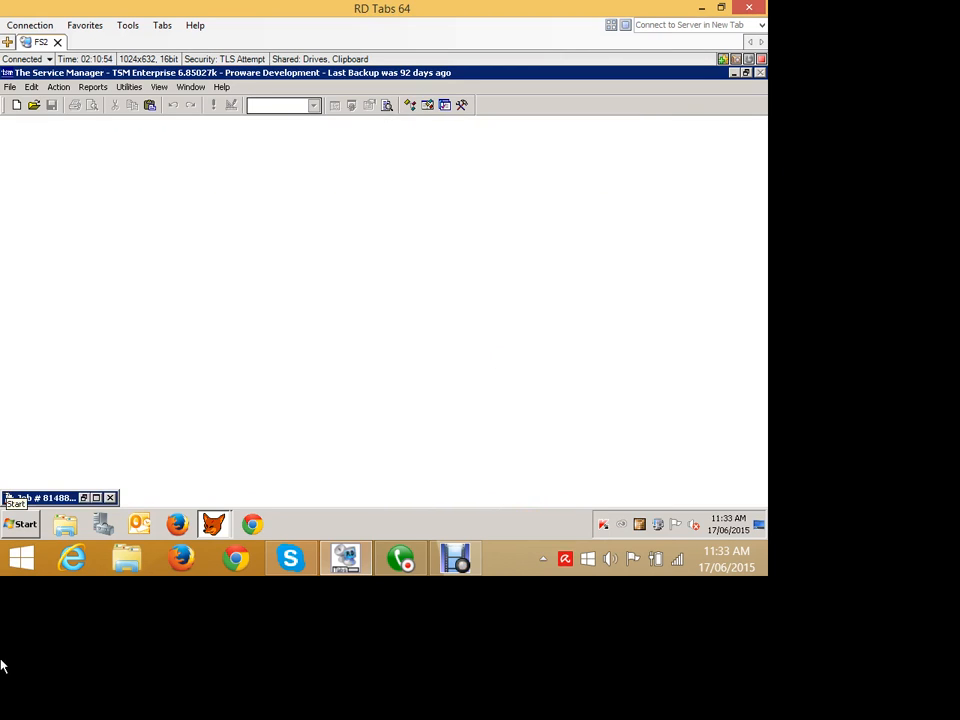
{"action": "left_click", "coordinate": [58, 87]}
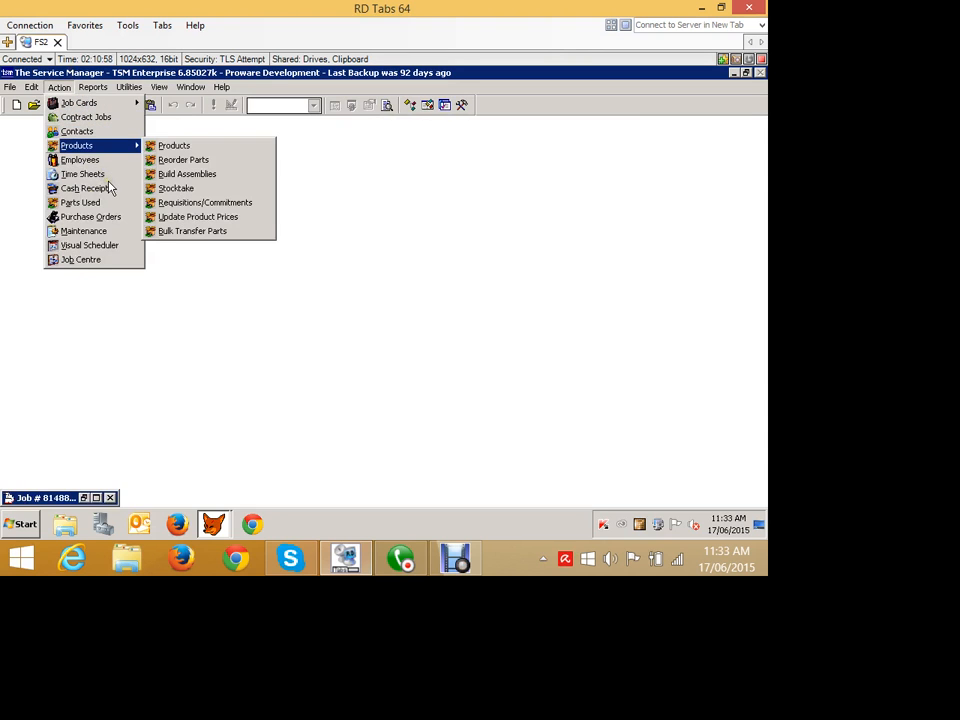
{"action": "left_click", "coordinate": [205, 203]}
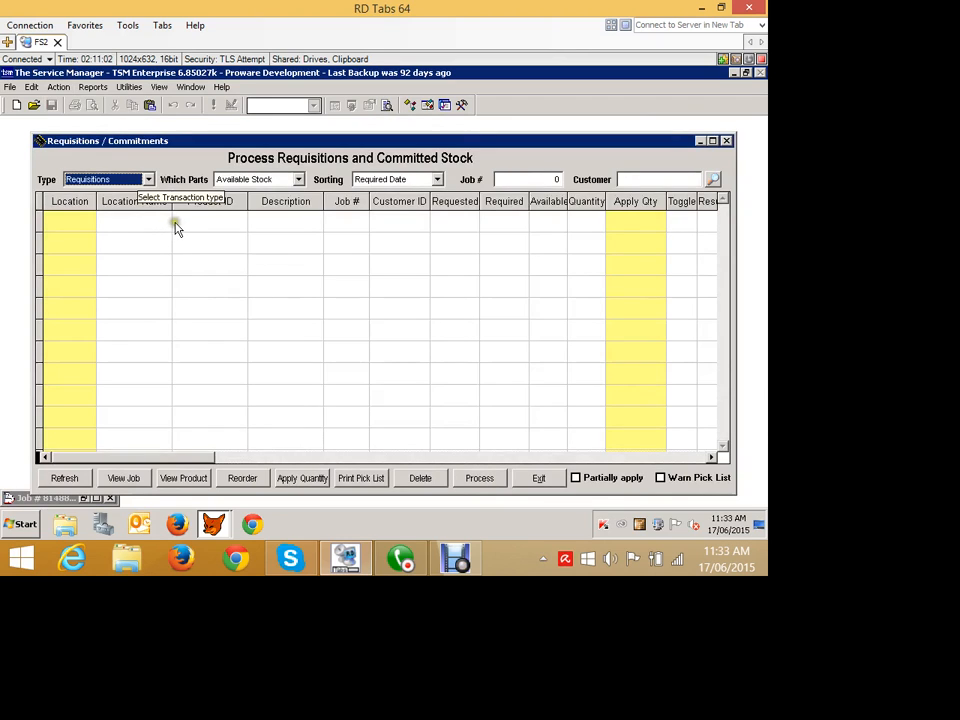
{"action": "left_click", "coordinate": [65, 479]}
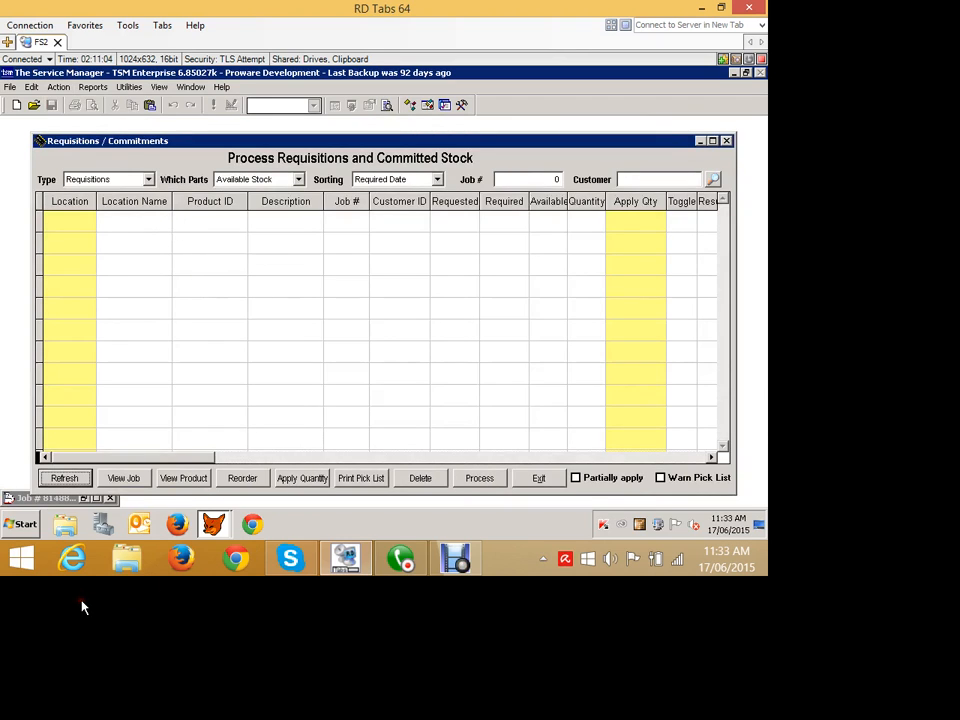
{"action": "left_click", "coordinate": [296, 180]}
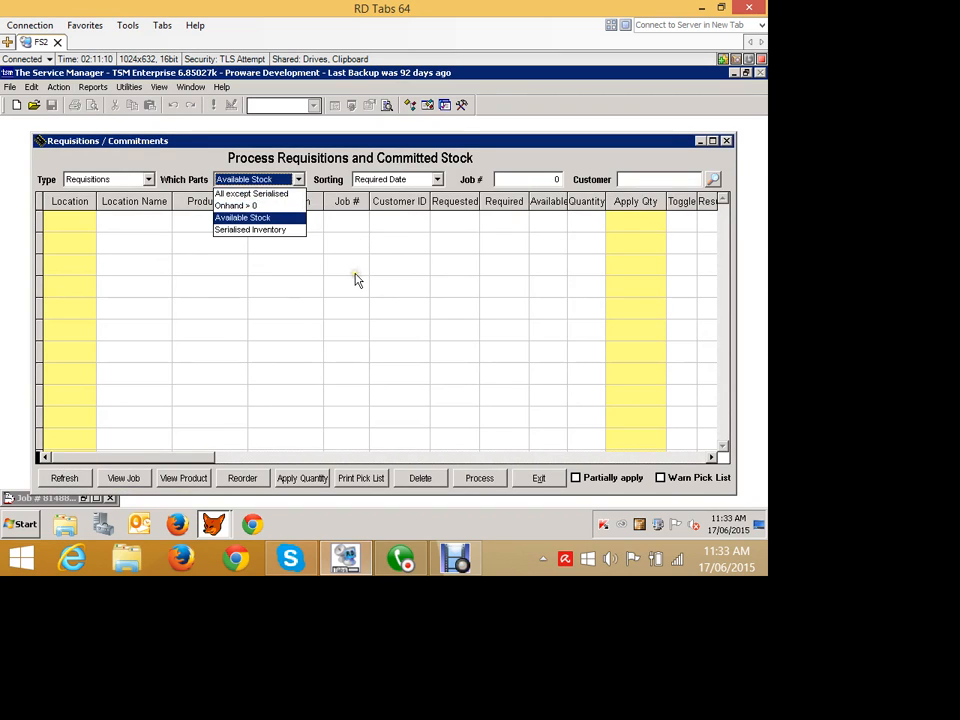
{"action": "key", "text": "Up"}
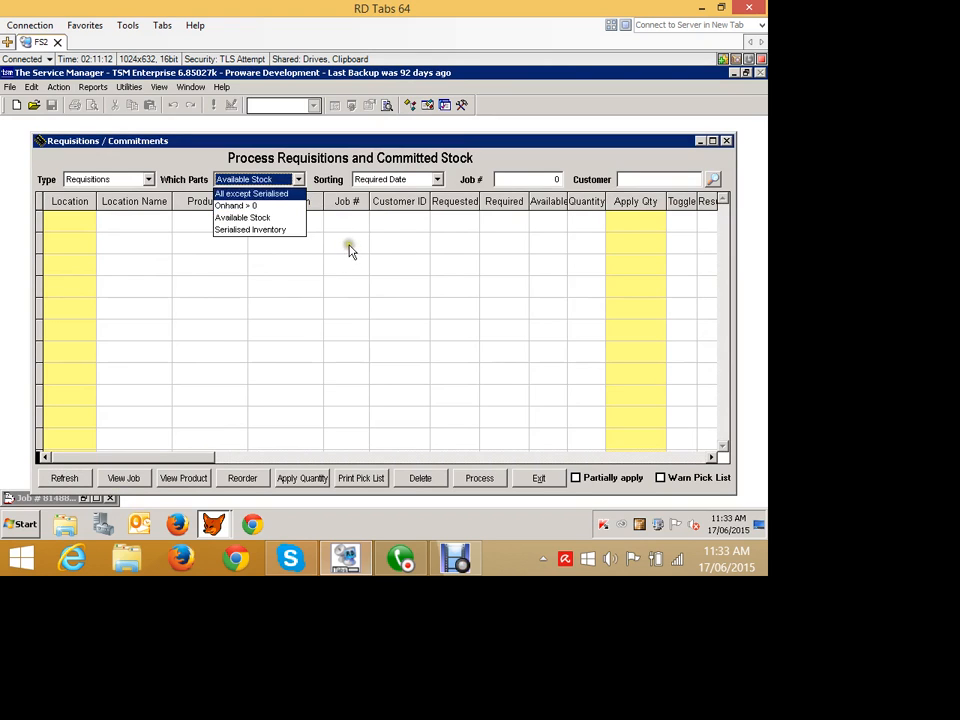
{"action": "key", "text": "Return"}
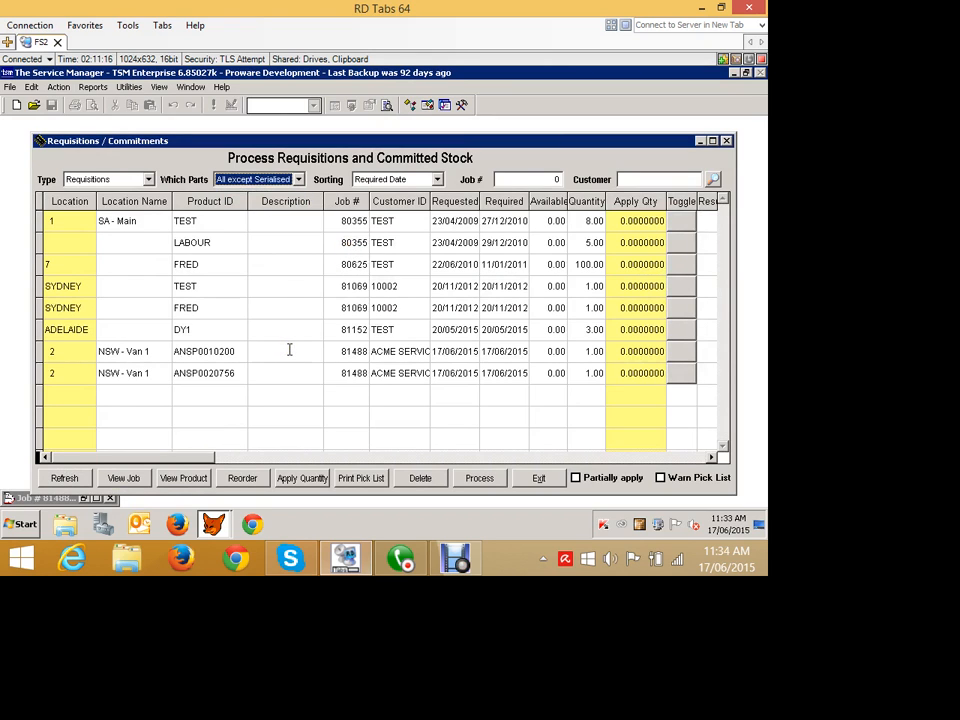
- Filter the requisitions to Available Stock and restore Which Parts to All except Serialised
{"action": "left_click", "coordinate": [225, 177]}
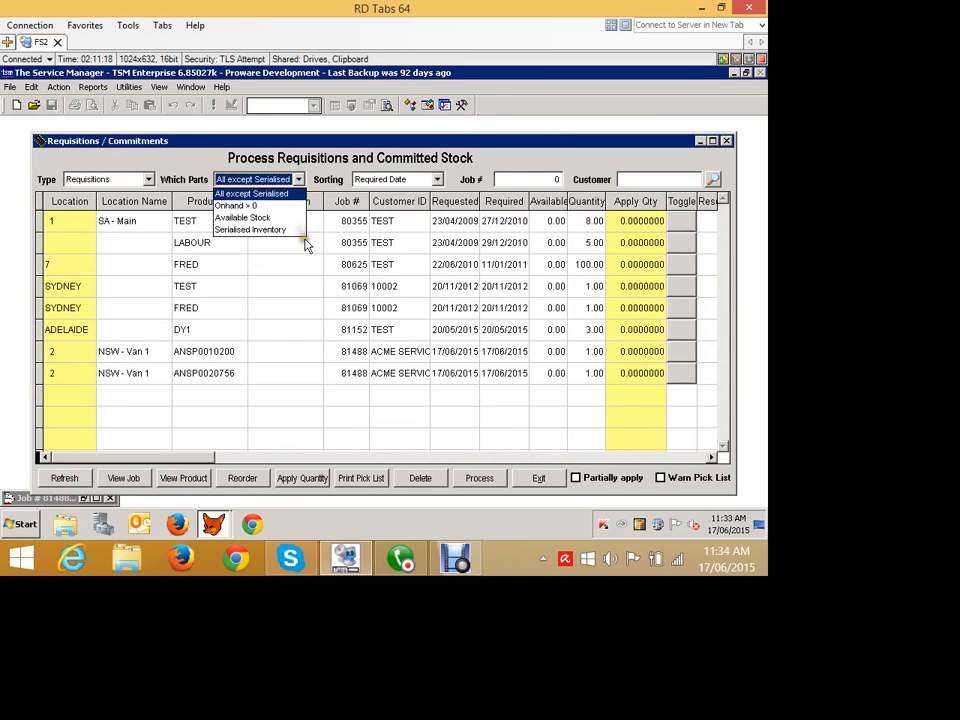
{"action": "key", "text": "Down"}
{"action": "key", "text": "Down"}
{"action": "key", "text": "Return"}
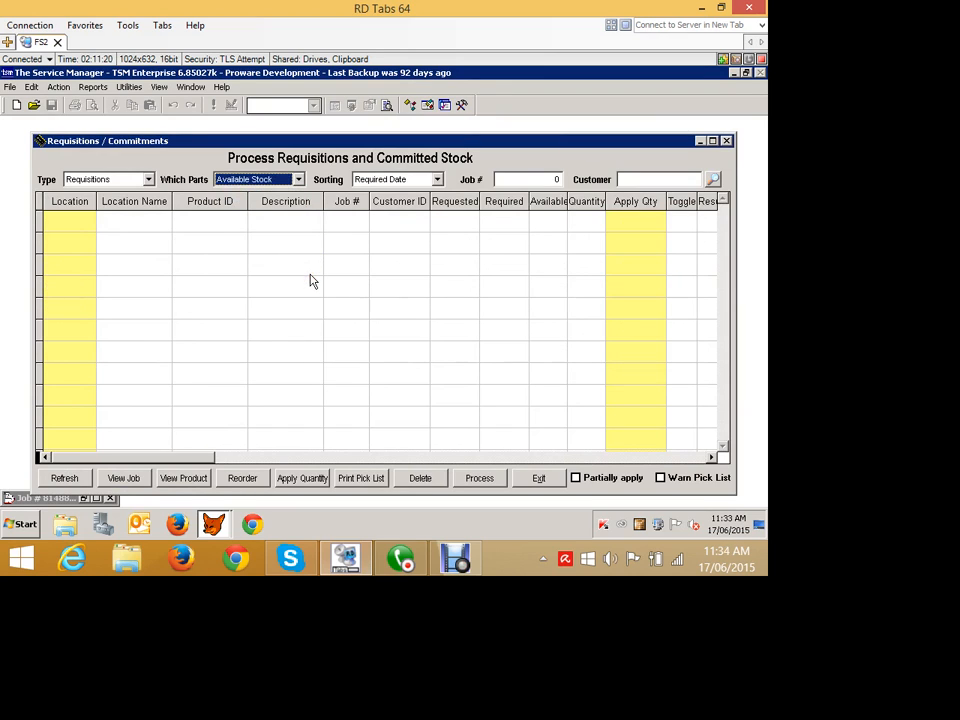
{"action": "key", "text": "alt+Down"}
{"action": "key", "text": "Up"}
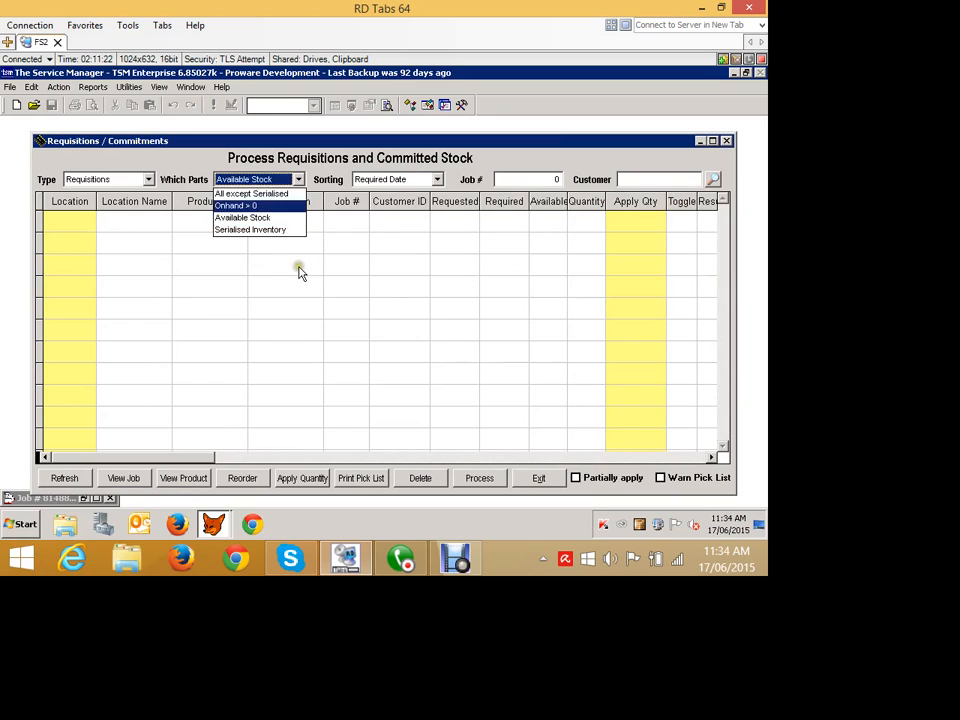
{"action": "key", "text": "Up"}
{"action": "key", "text": "Return"}
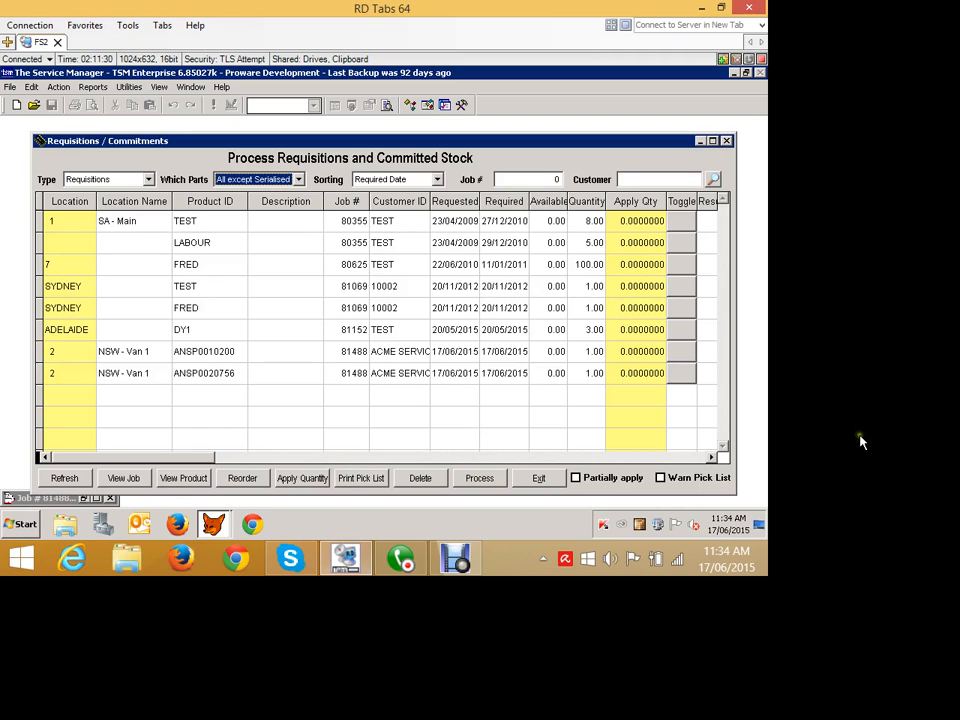
- Try to toggle the apply quantities of ANSP0010200 and ANSP0020756, and check the available Type options, keeping Requisitions
{"action": "left_click", "coordinate": [683, 352]}
{"action": "left_click", "coordinate": [681, 374]}
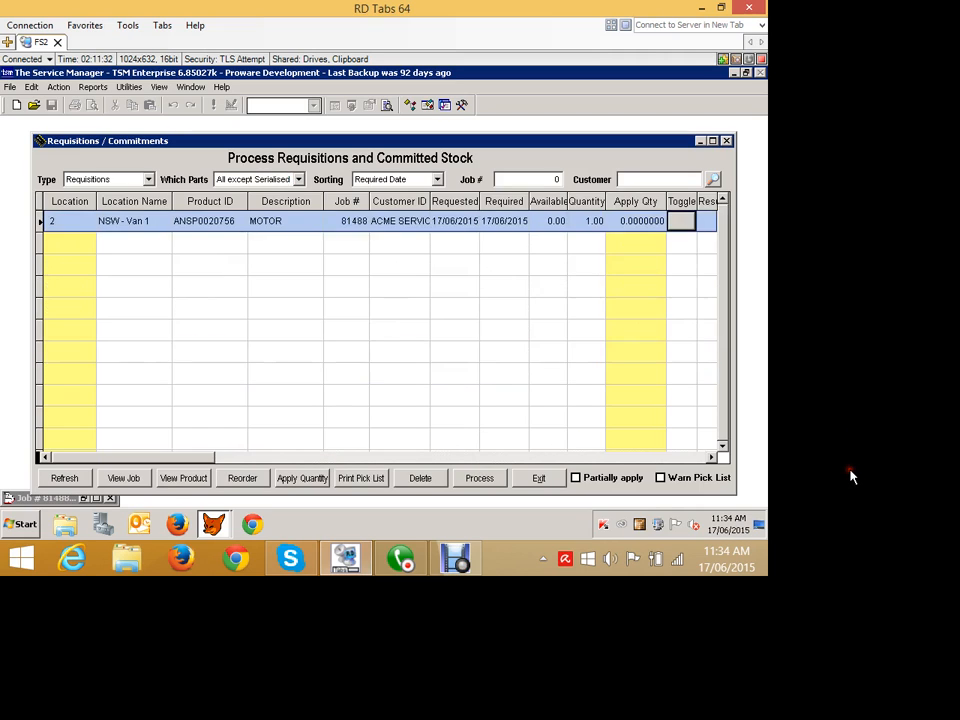
{"action": "left_click", "coordinate": [722, 200]}
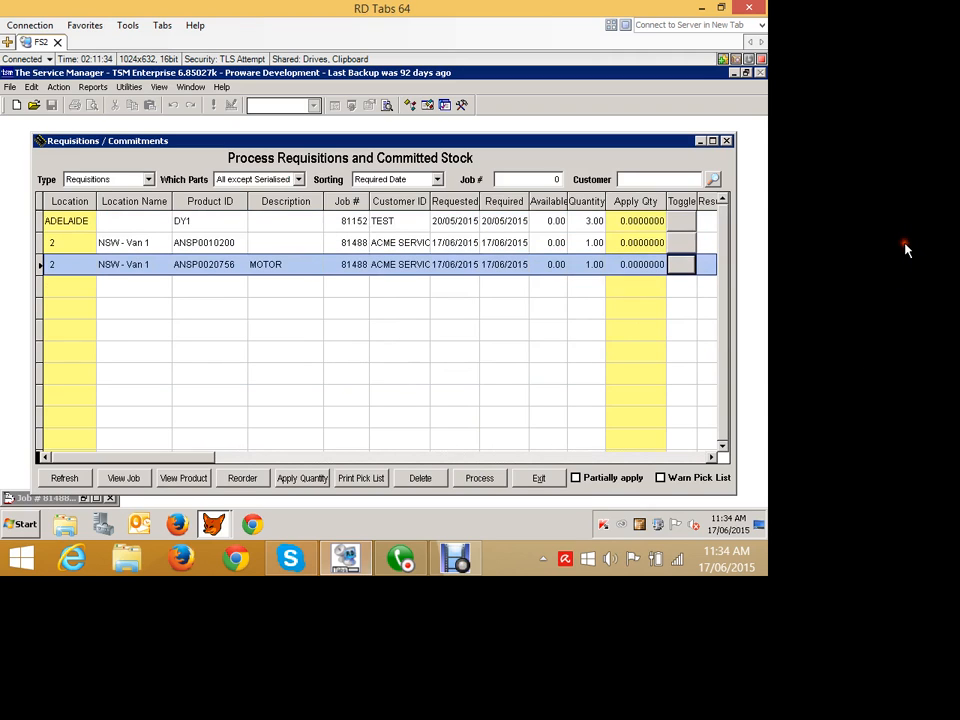
{"action": "left_click", "coordinate": [722, 200]}
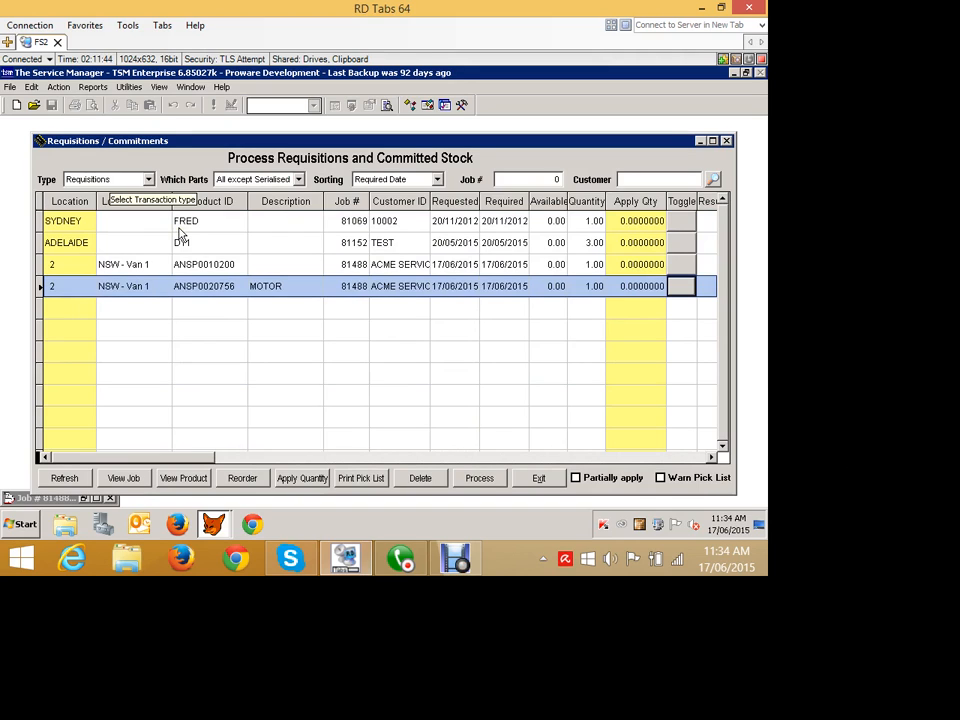
{"action": "left_click", "coordinate": [147, 180]}
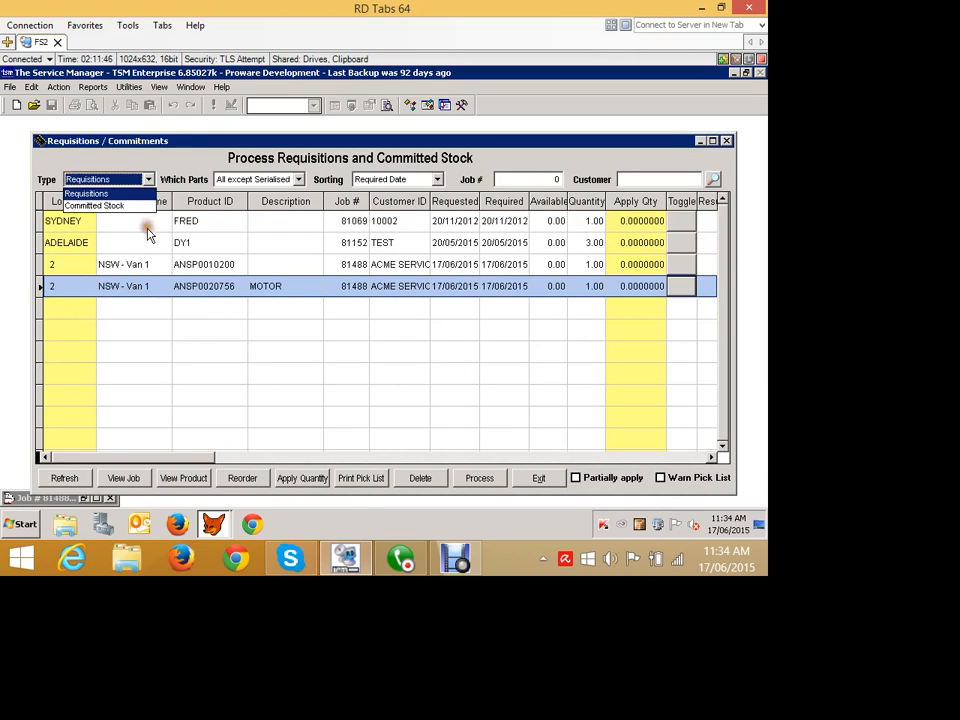
{"action": "left_click", "coordinate": [176, 203]}
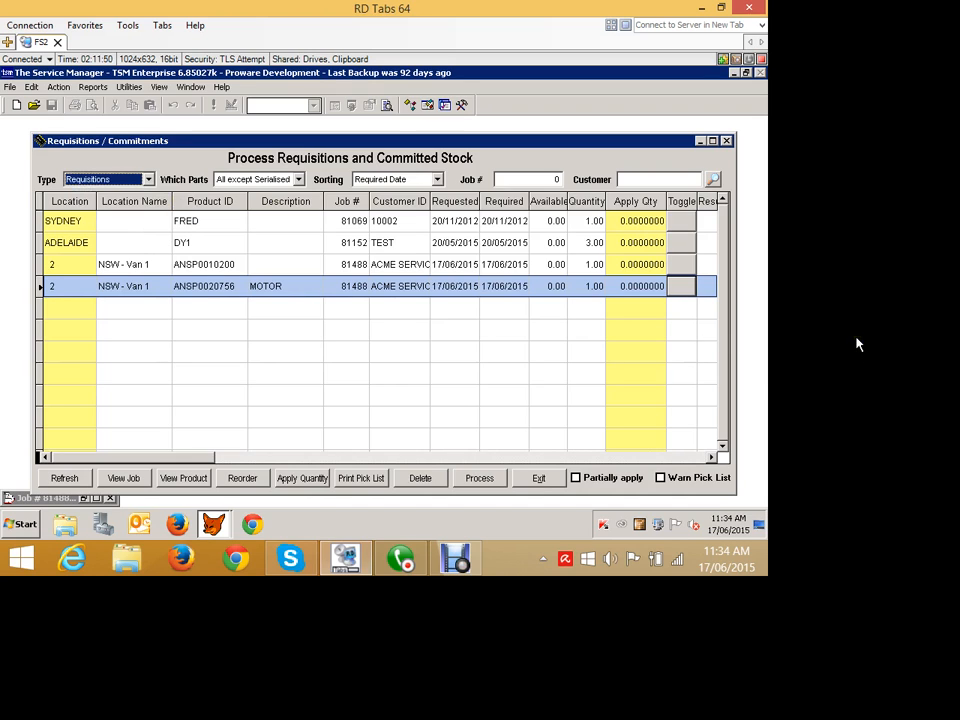
- Try an Apply Qty of 1 for part ANSP0010200 and reset it to 0
{"action": "left_click", "coordinate": [620, 265]}
{"action": "left_click_drag", "start_coordinate": [621, 264], "coordinate": [667, 264]}
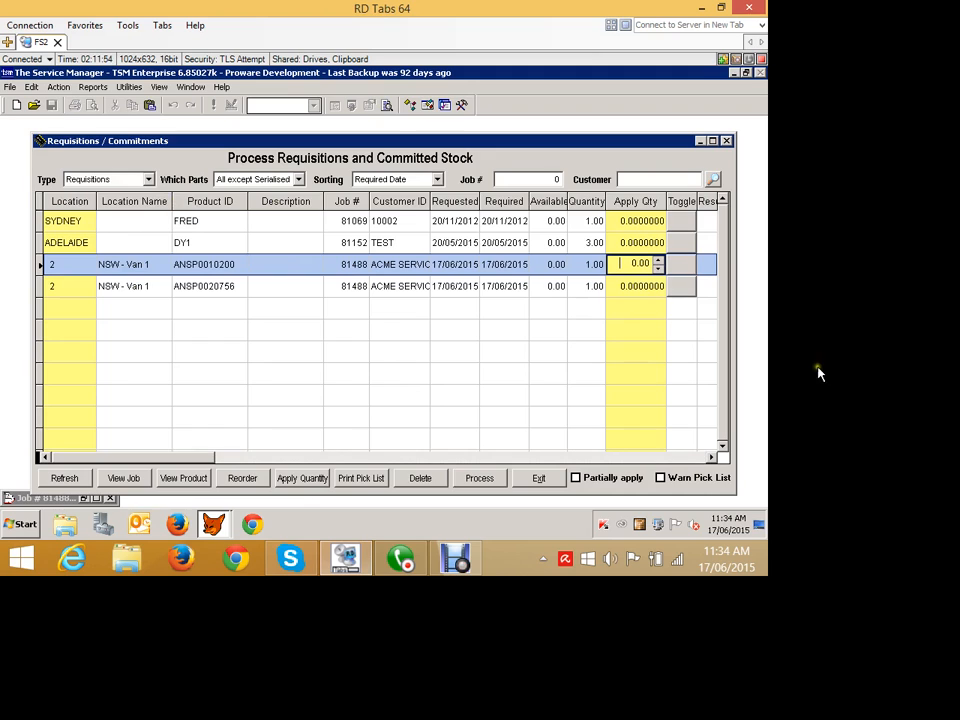
{"action": "type", "text": "1"}
{"action": "left_click", "coordinate": [769, 362]}
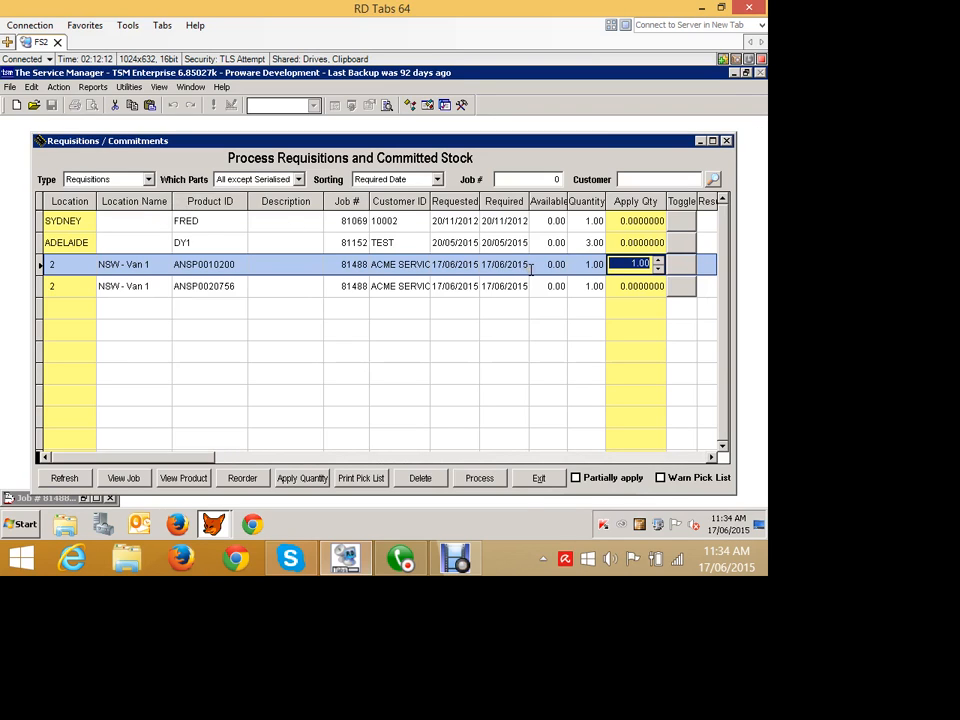
{"action": "type", "text": "0"}
{"action": "key", "text": "Tab"}
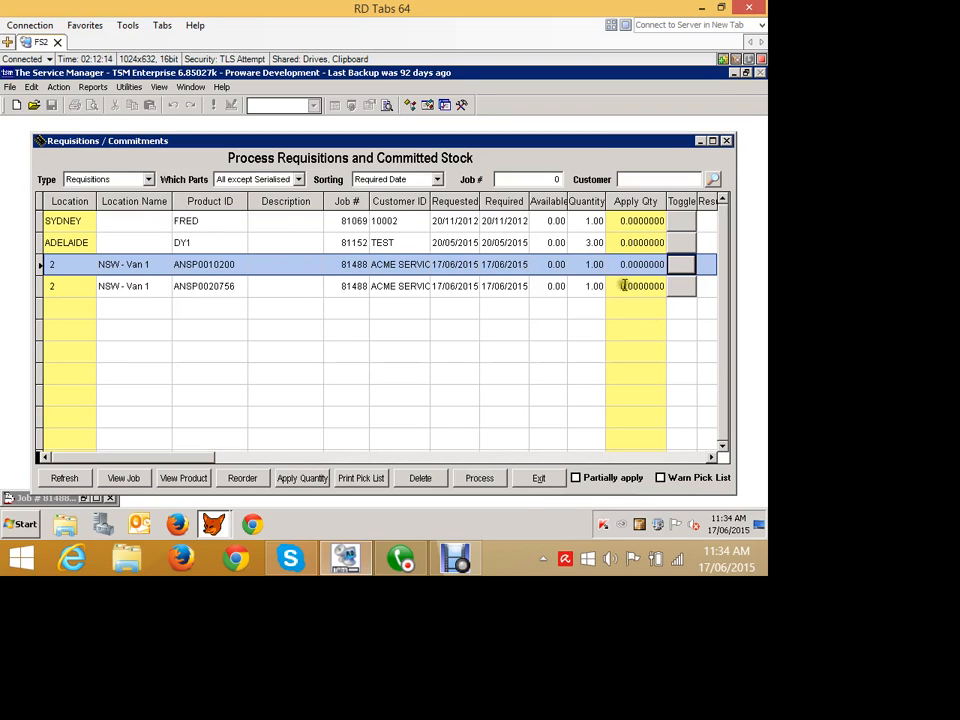
{"action": "left_click", "coordinate": [711, 457]}
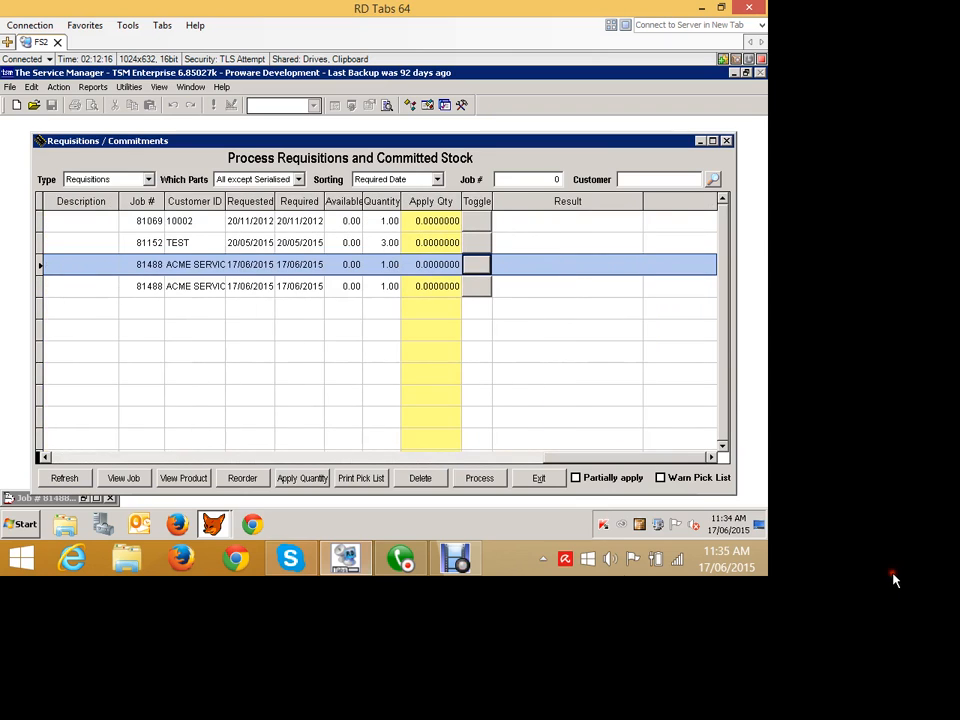
{"action": "left_click", "coordinate": [45, 457]}
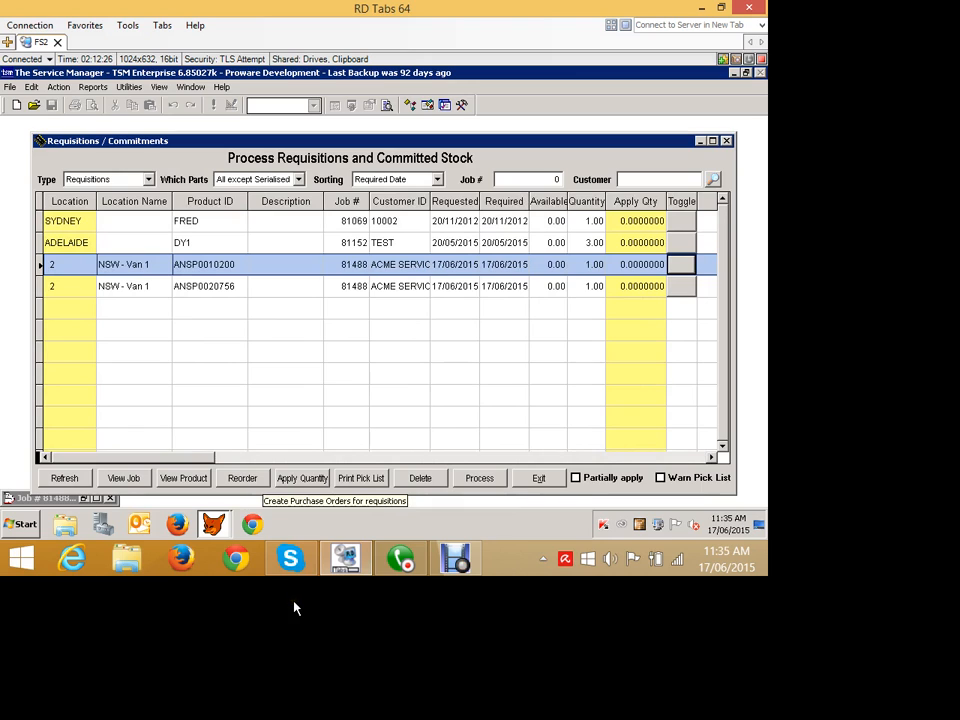
- View the Reorder Parts list for requisitions, close it and exit Requisitions/Commitments
{"action": "left_click", "coordinate": [242, 478]}
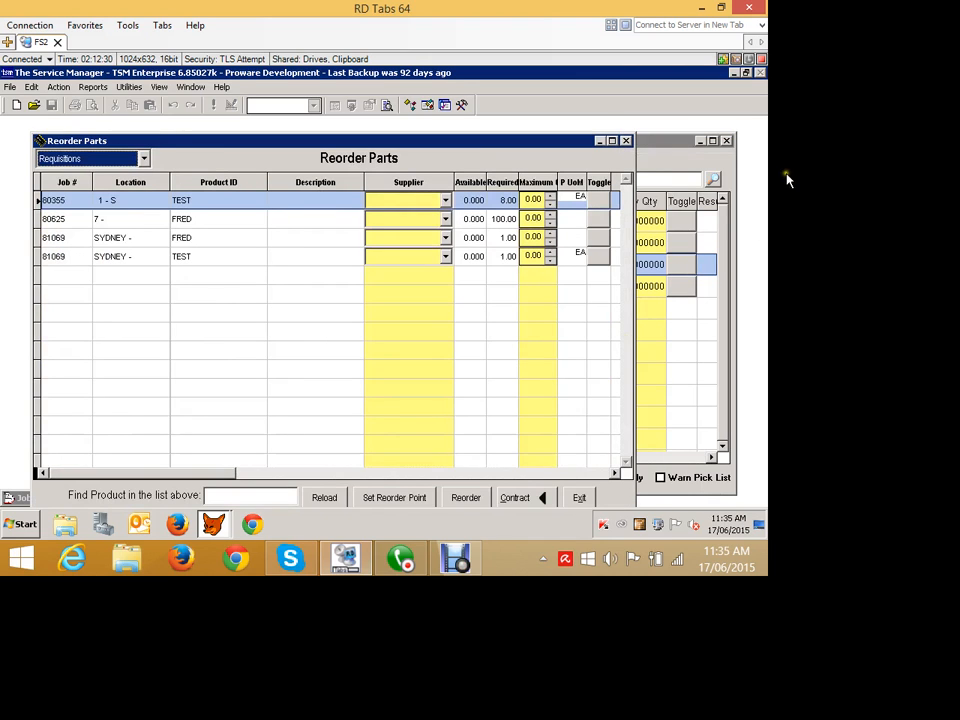
{"action": "left_click", "coordinate": [627, 141]}
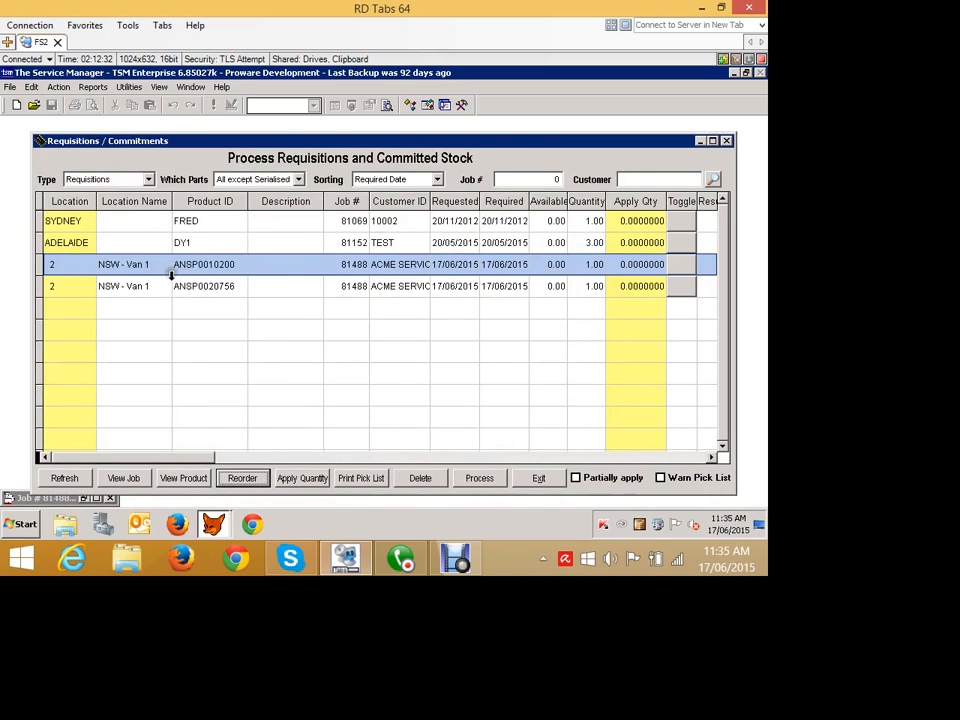
{"action": "left_click", "coordinate": [538, 478]}
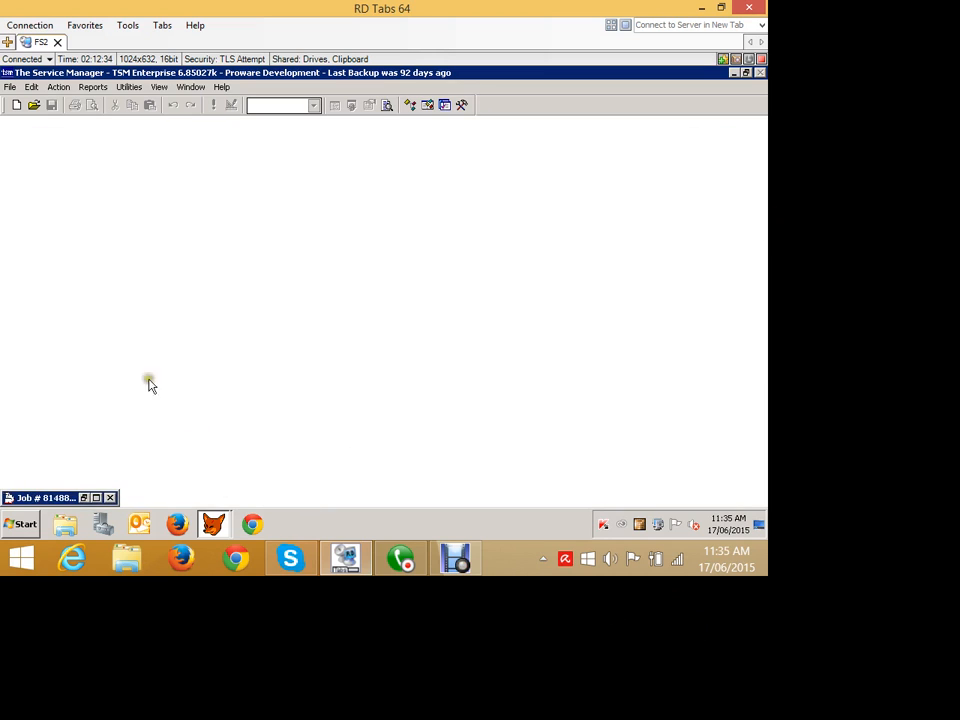
- Reopen Requisitions/Commitments and set the Reorder Parts maximum to 1 for the SYDNEY parts FRED and TEST
{"action": "left_click", "coordinate": [58, 87]}
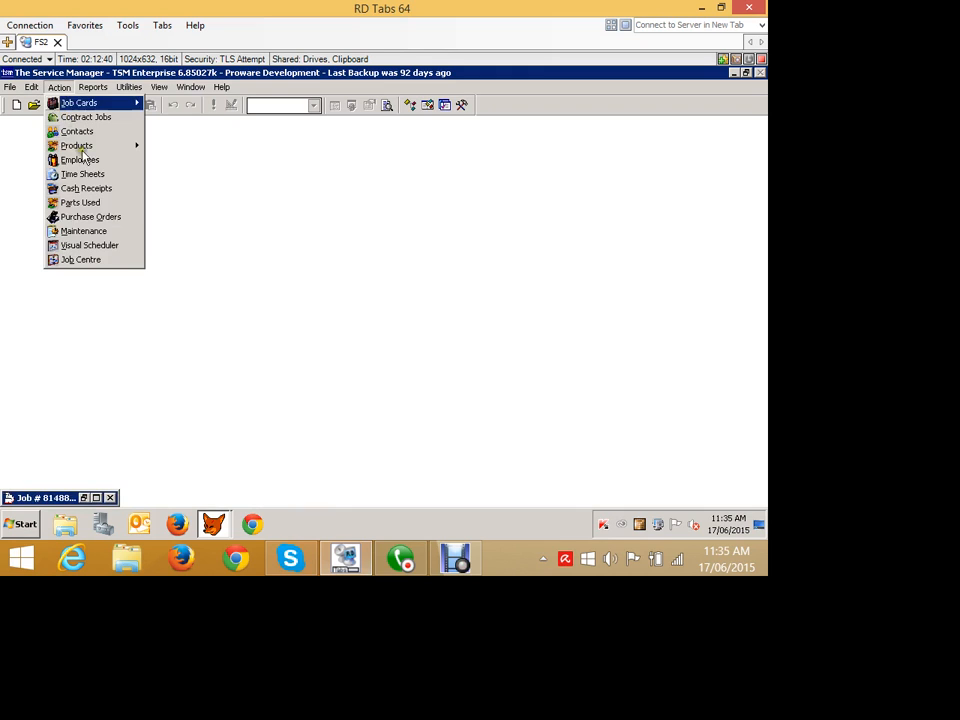
{"action": "mouse_move", "coordinate": [80, 145]}
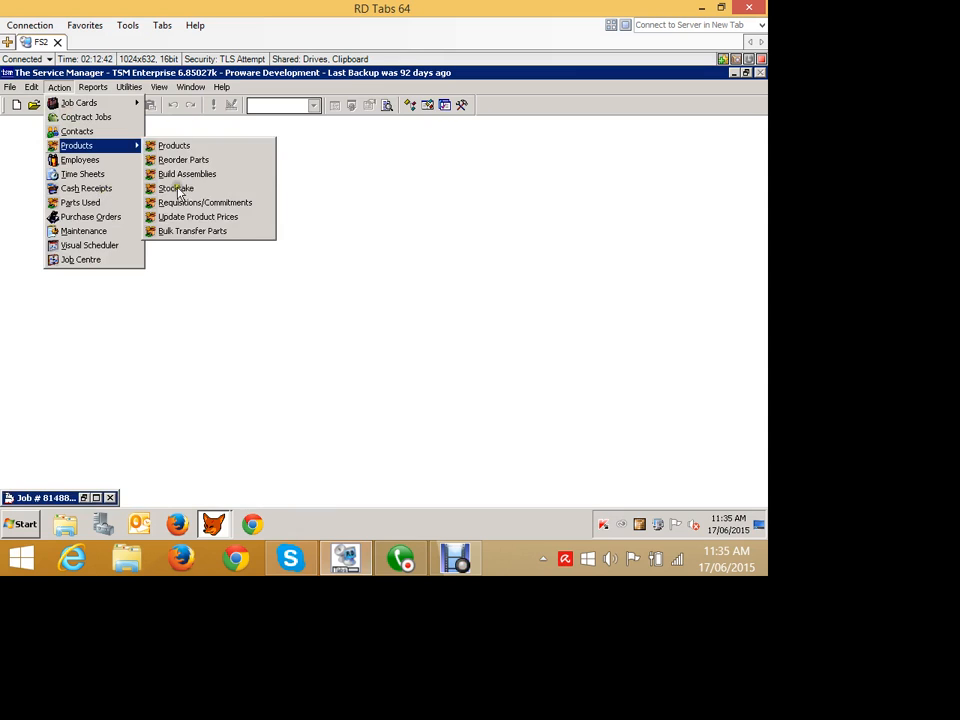
{"action": "left_click", "coordinate": [206, 204]}
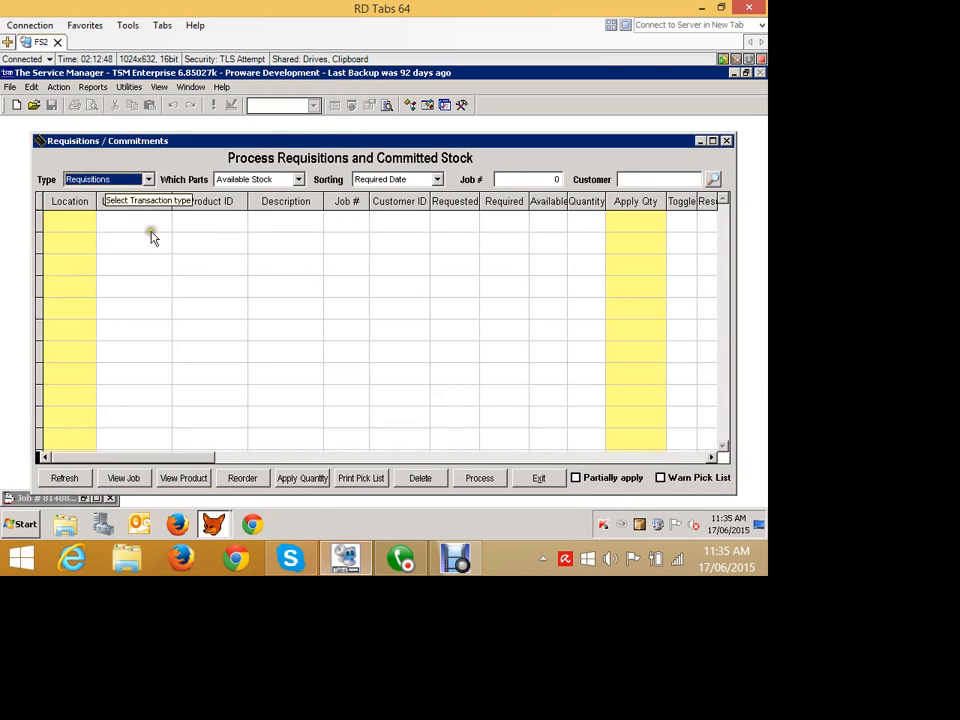
{"action": "left_click", "coordinate": [309, 607]}
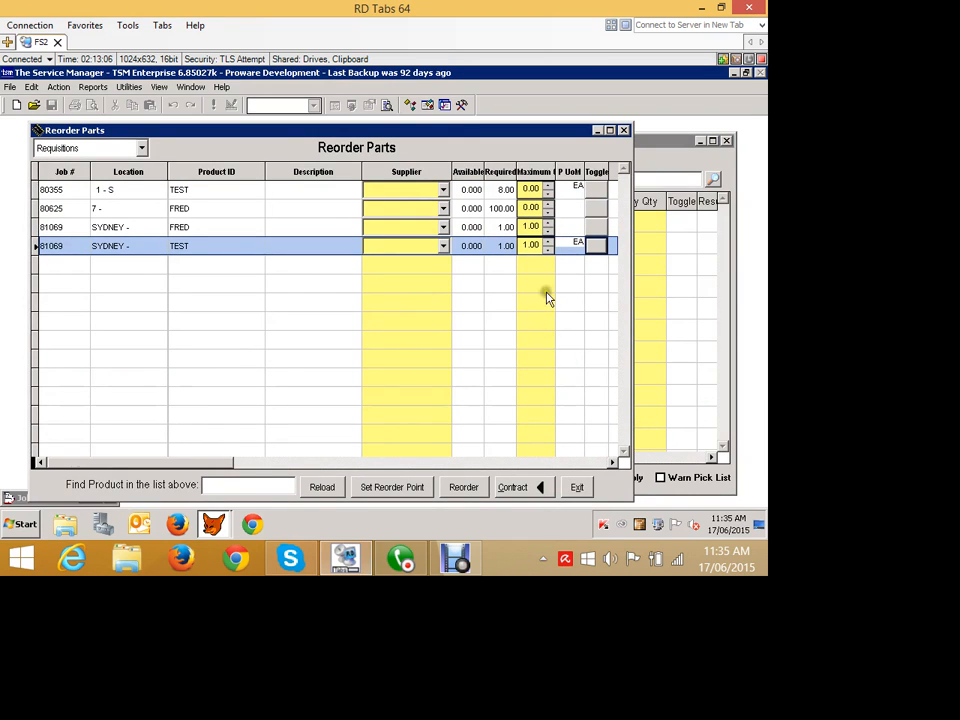
- Assign VIC AIR SUPPLIES as the supplier for the SYDNEY parts FRED and TEST
{"action": "left_click", "coordinate": [443, 227]}
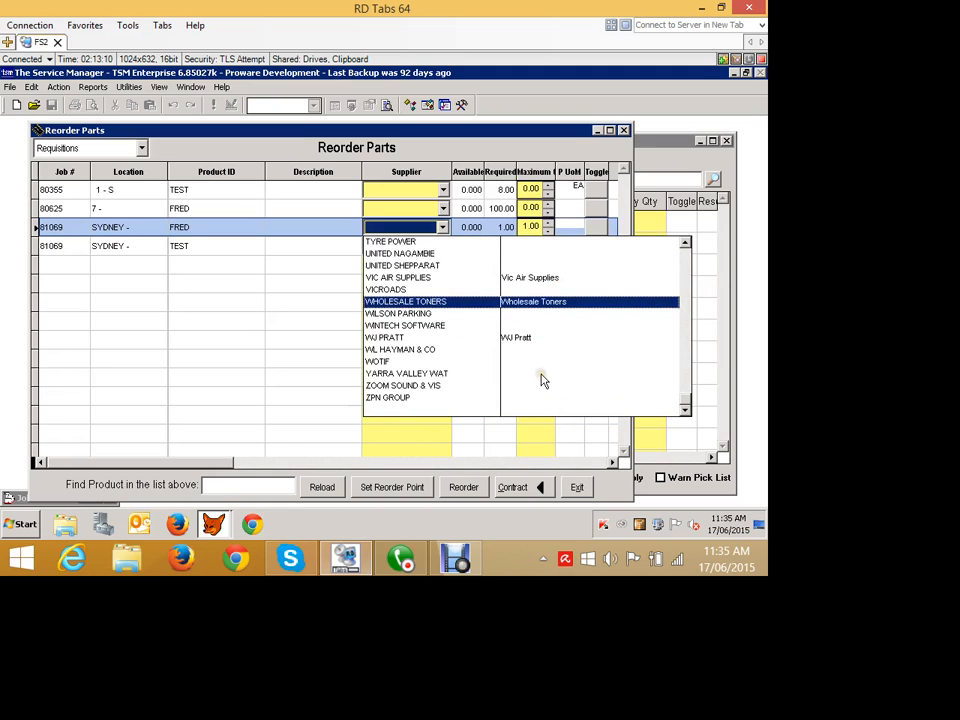
{"action": "key", "text": "Down"}
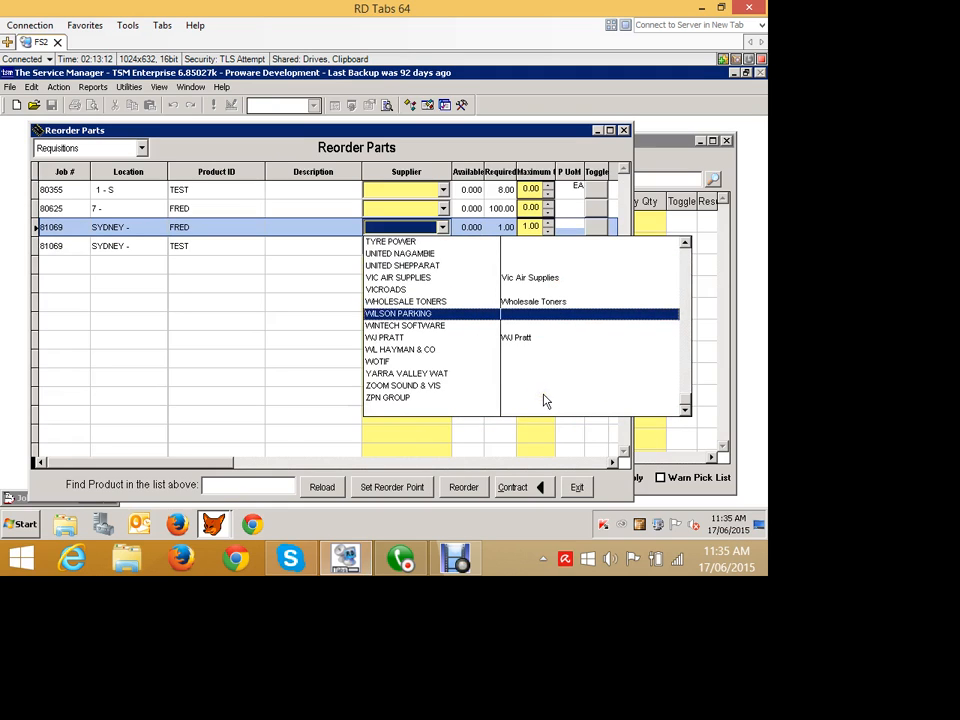
{"action": "key", "text": "Up"}
{"action": "key", "text": "Up"}
{"action": "key", "text": "Up"}
{"action": "left_click", "coordinate": [433, 277]}
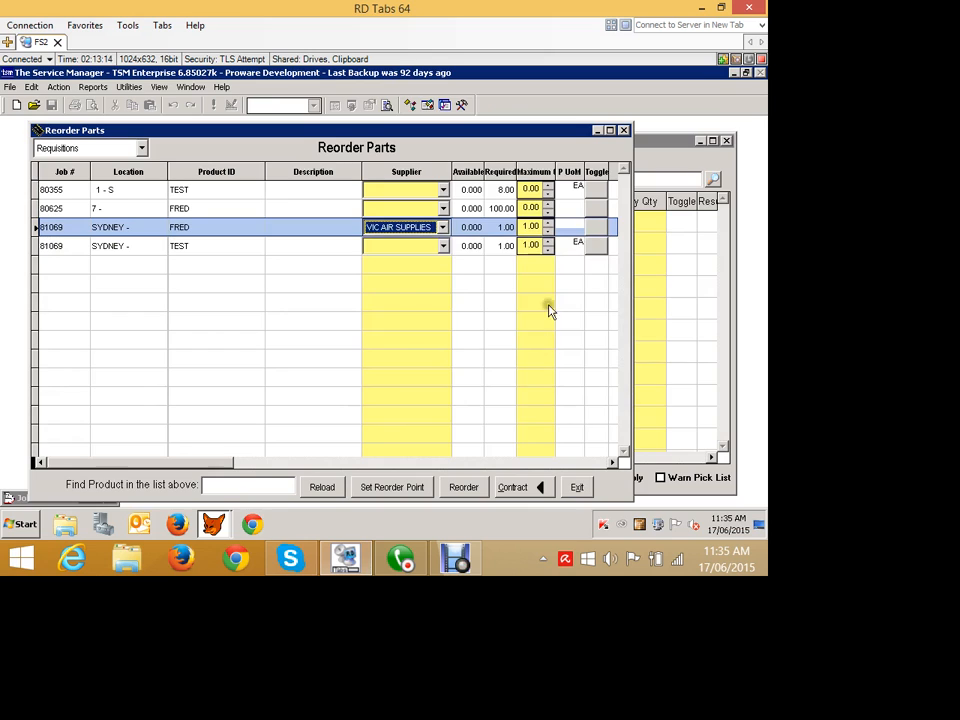
{"action": "left_click", "coordinate": [442, 246]}
{"action": "key", "text": "Return"}
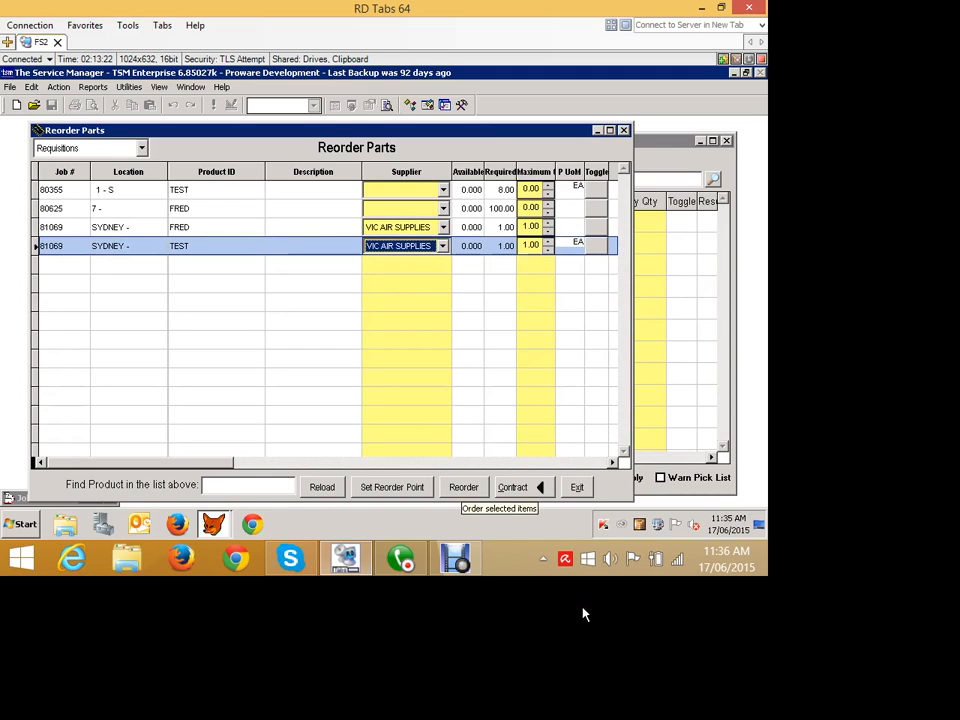
- Reorder the selected parts to create the purchase order, and exit Reorder Parts and Requisitions/Commitments
{"action": "left_click", "coordinate": [465, 488]}
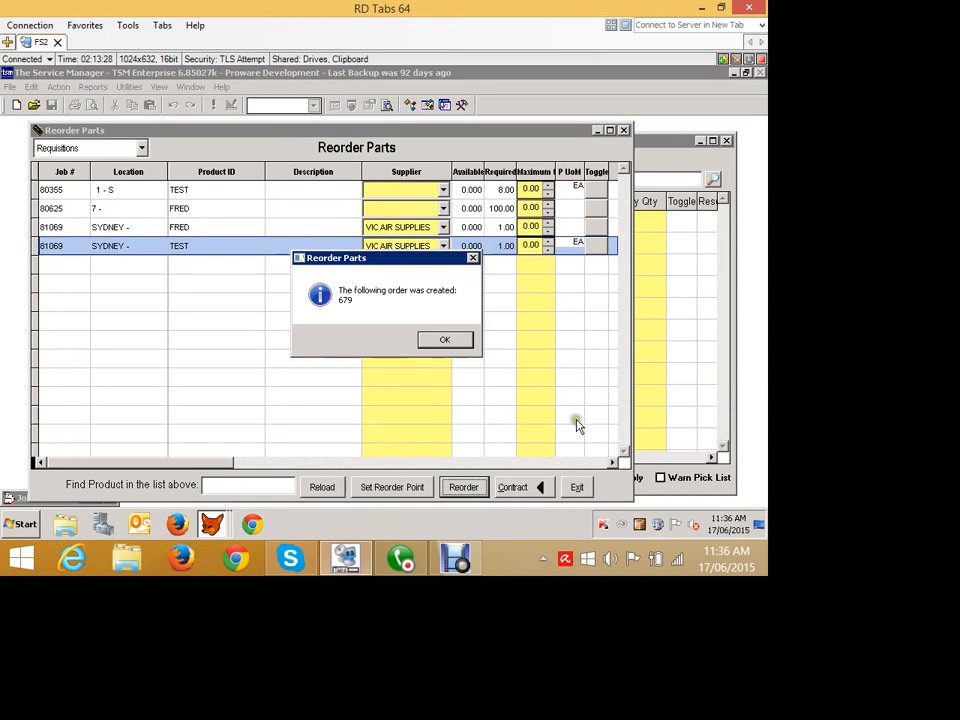
{"action": "key", "text": "Return"}
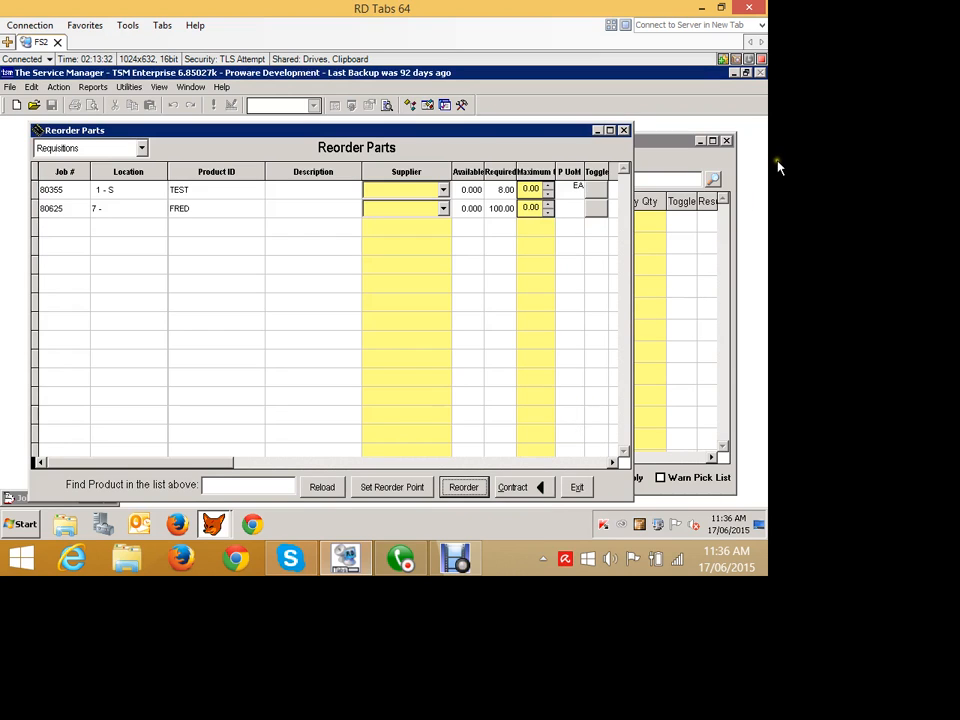
{"action": "left_click", "coordinate": [577, 487]}
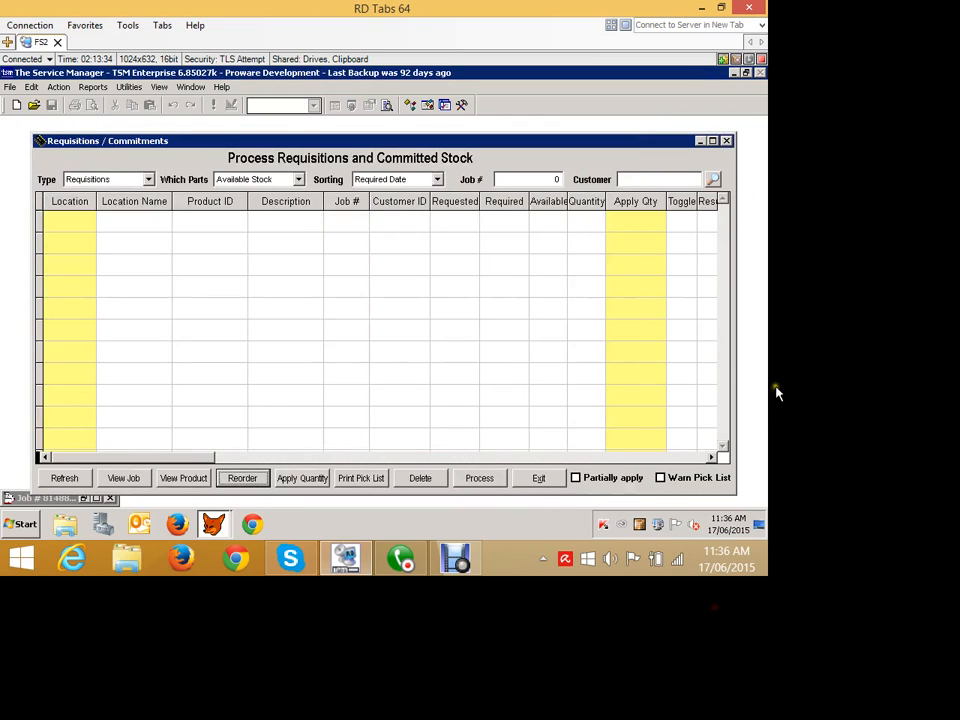
{"action": "left_click", "coordinate": [538, 478]}
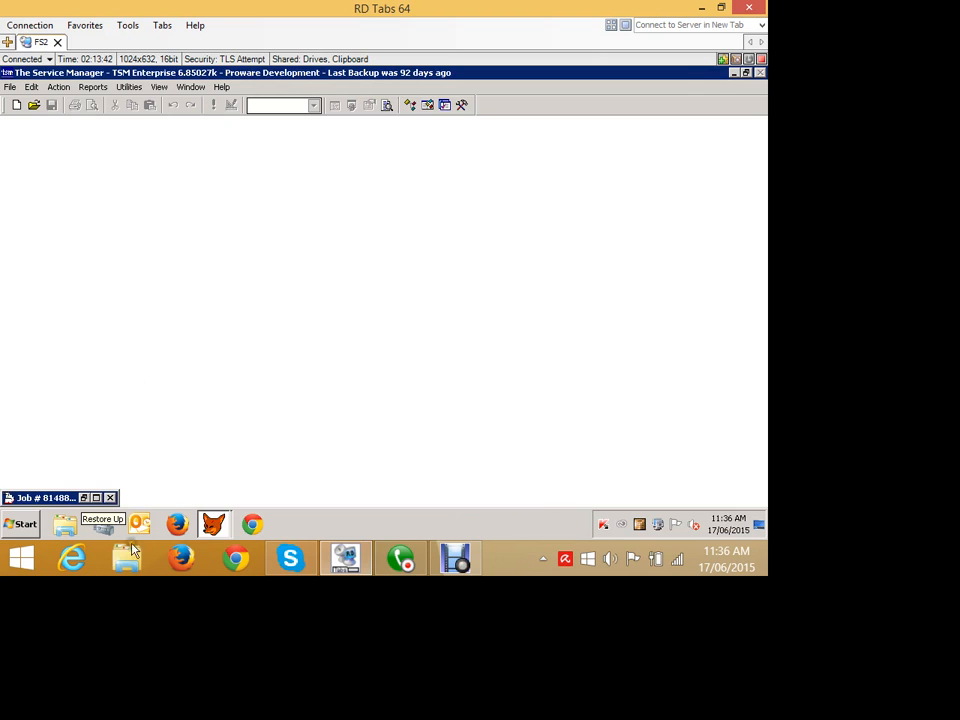
- Open the latest purchase order, for VIC AIR SUPPLIES, and show its order items with the whole window in view
{"action": "left_click", "coordinate": [59, 87]}
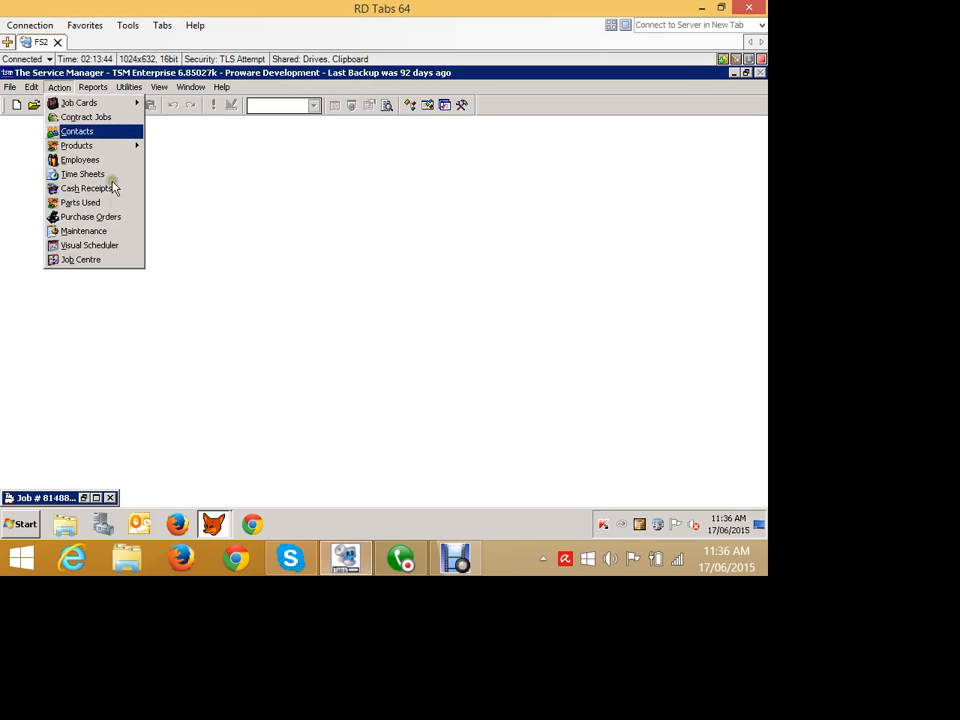
{"action": "left_click", "coordinate": [90, 216]}
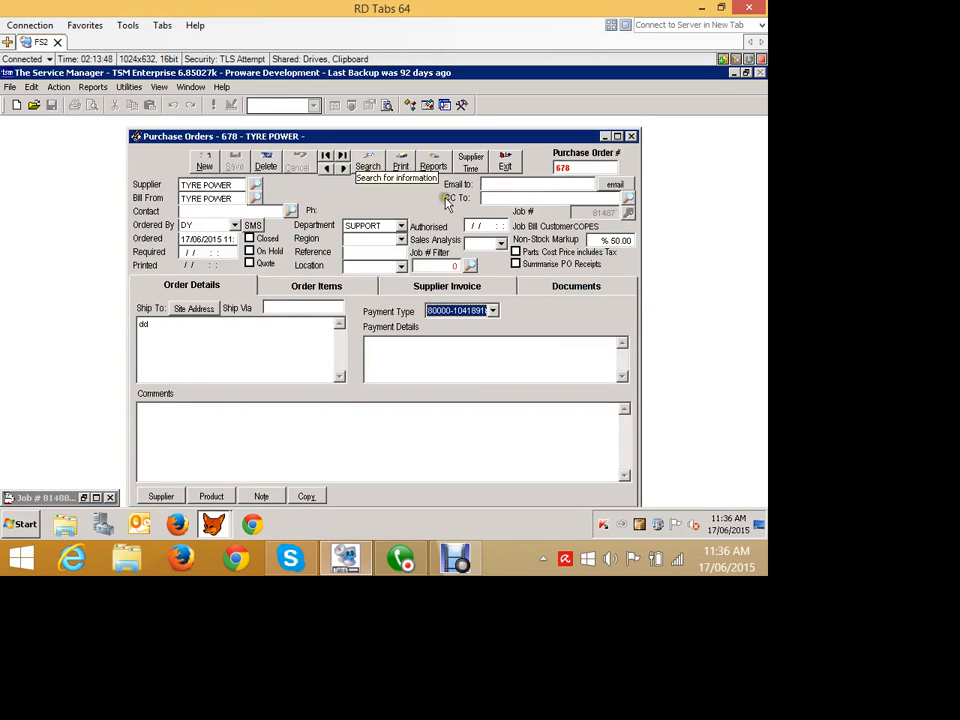
{"action": "left_click", "coordinate": [342, 156]}
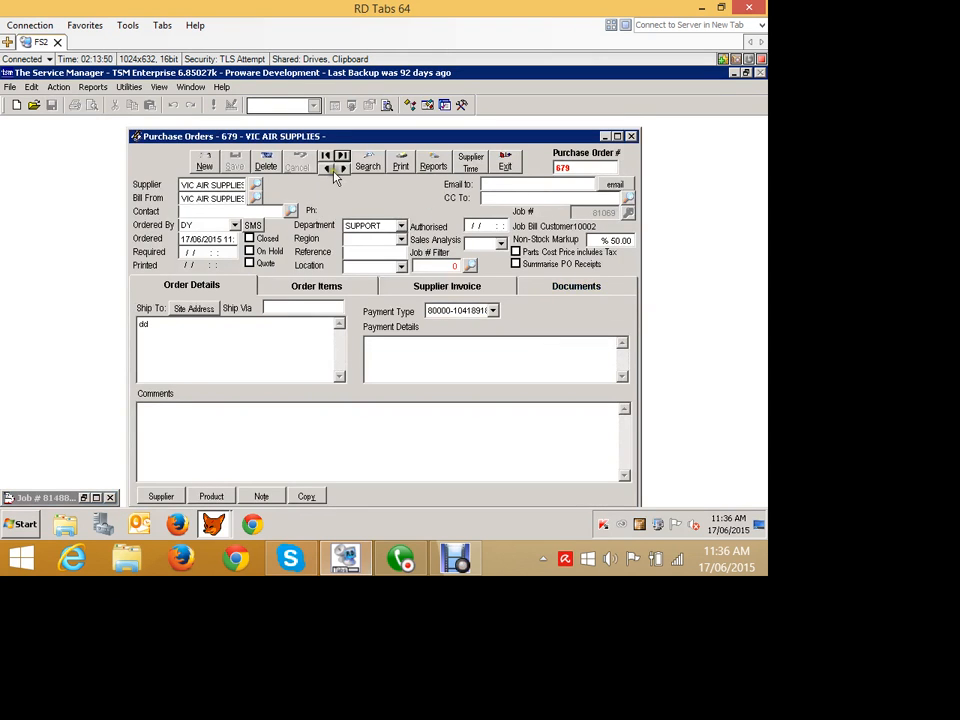
{"action": "left_click_drag", "start_coordinate": [311, 137], "coordinate": [290, 120]}
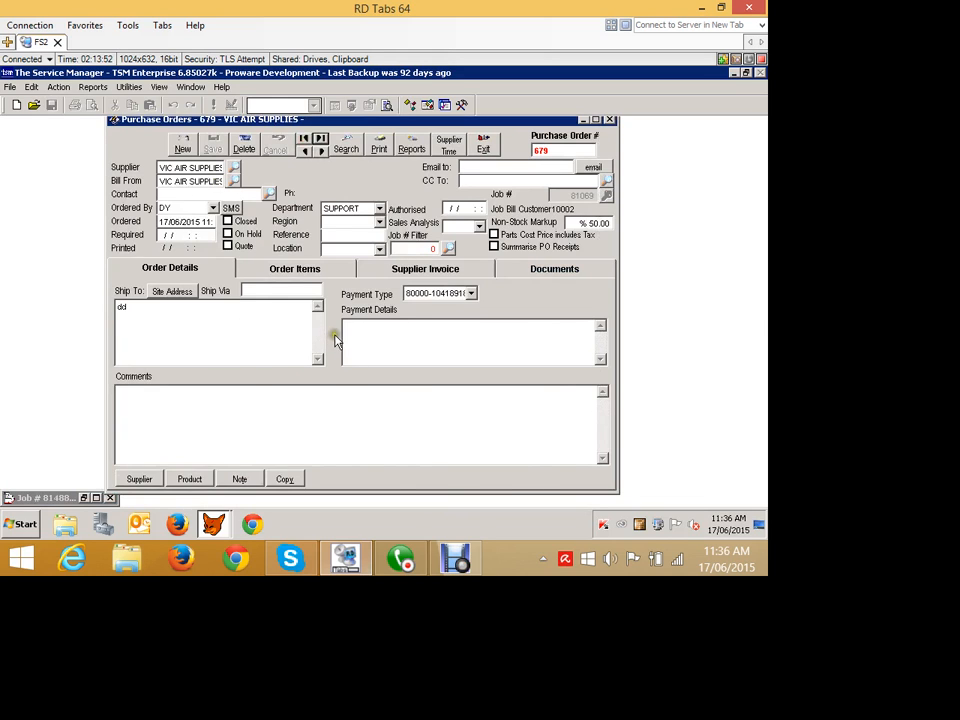
{"action": "left_click", "coordinate": [294, 268]}
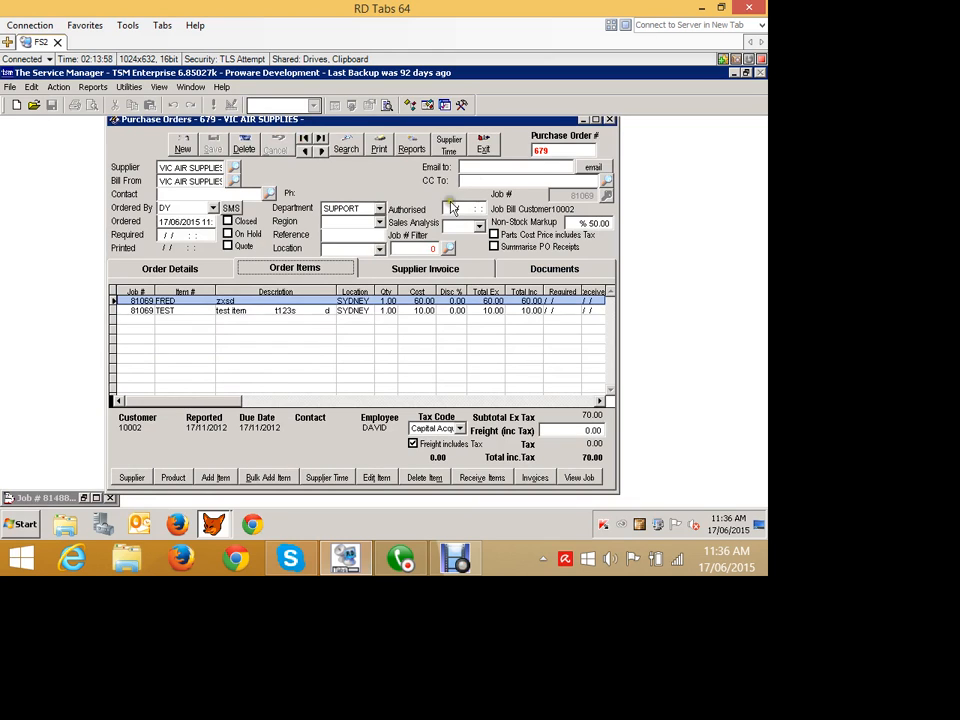
- Prepare an e-mail with the VIC AIR SUPPLIES purchase order as a PDF attachment, examine the attached PDF, and close the e-mail unsent
{"action": "left_click", "coordinate": [380, 146]}
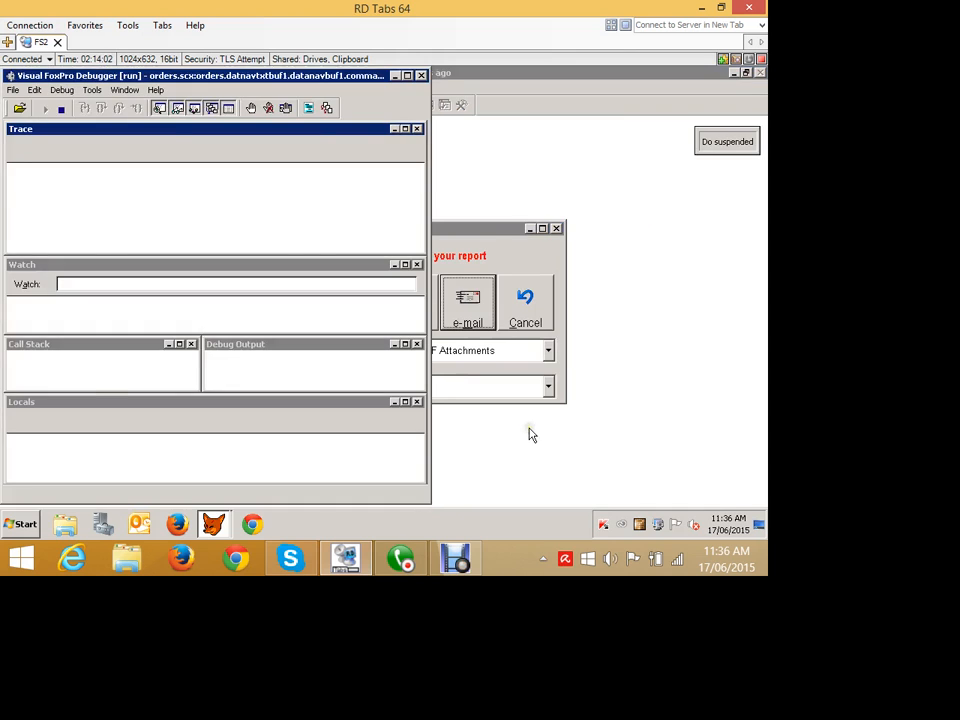
{"action": "left_click", "coordinate": [44, 108]}
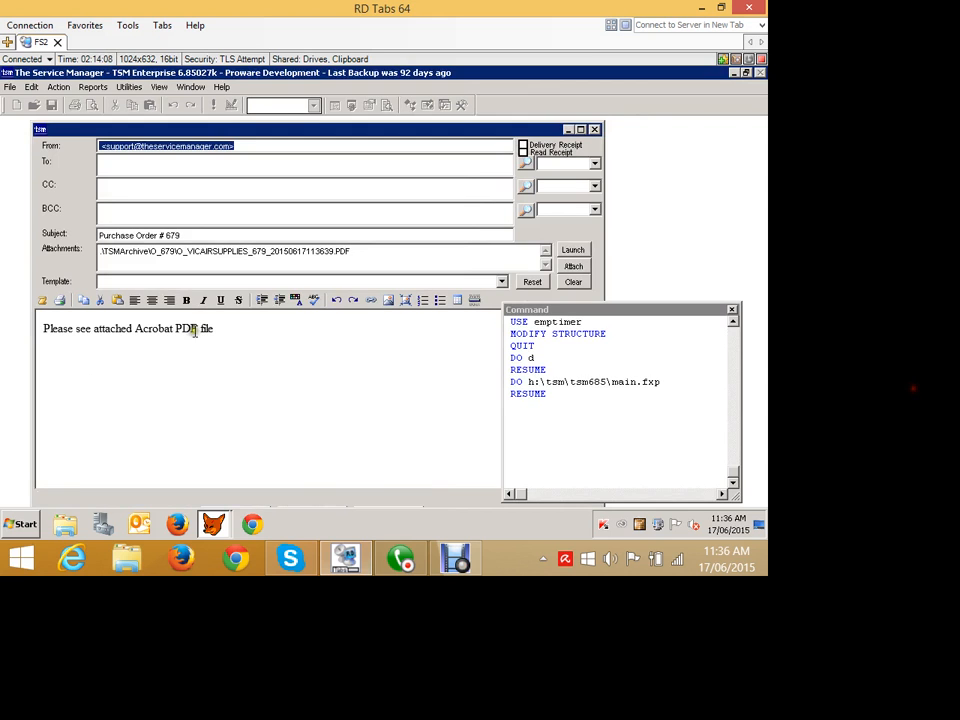
{"action": "left_click", "coordinate": [572, 251]}
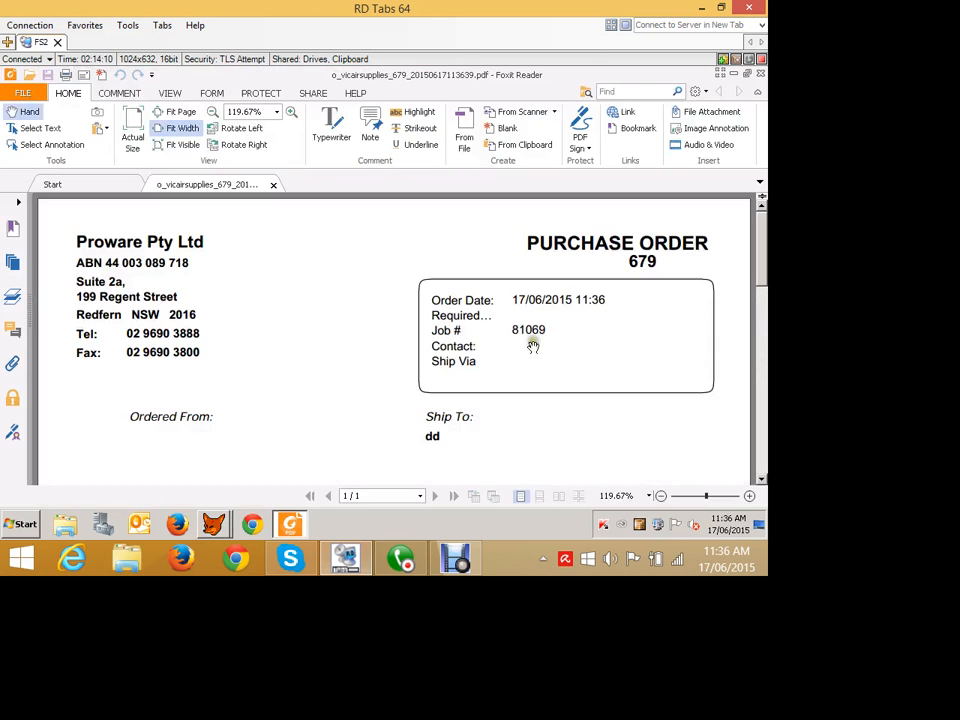
{"action": "scroll", "coordinate": [449, 350], "scroll_direction": "down", "scroll_amount": 10}
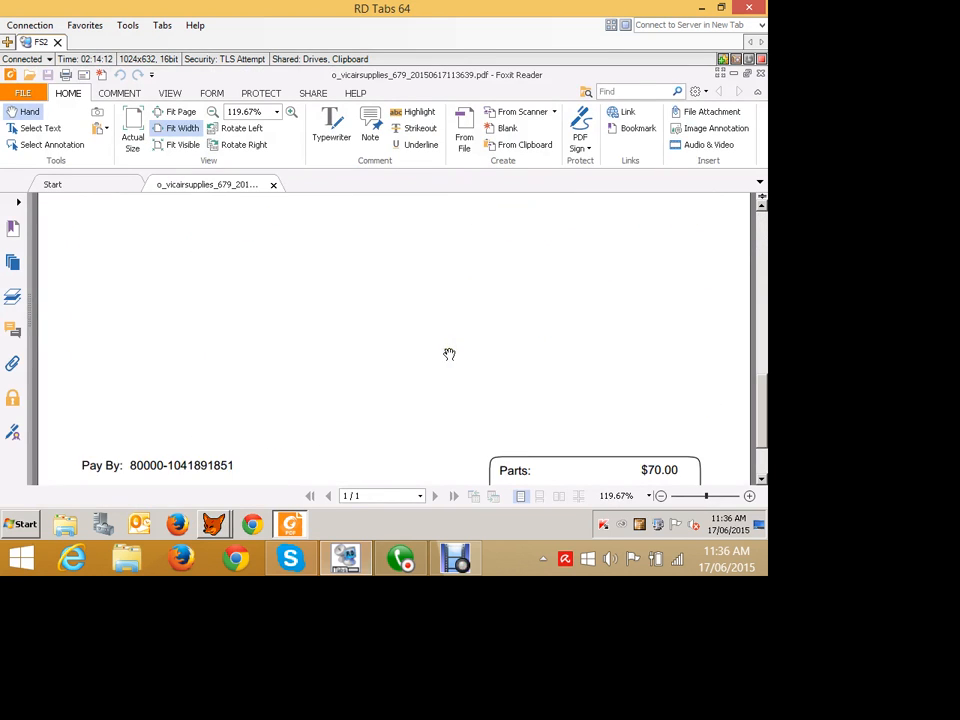
{"action": "scroll", "coordinate": [449, 352], "scroll_direction": "down", "scroll_amount": 5}
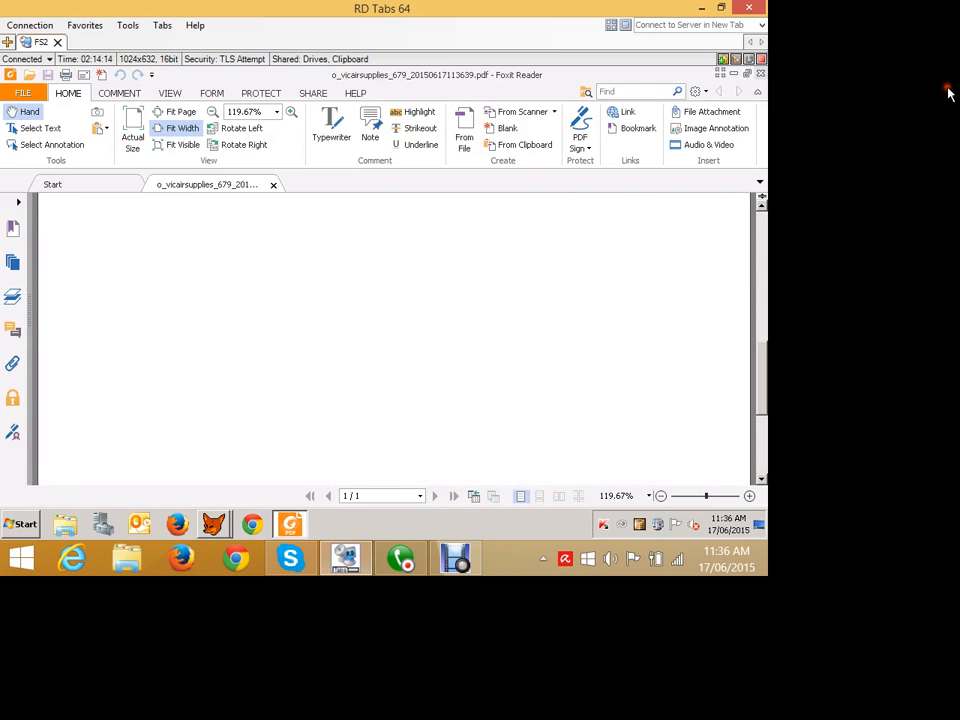
{"action": "left_click", "coordinate": [760, 73]}
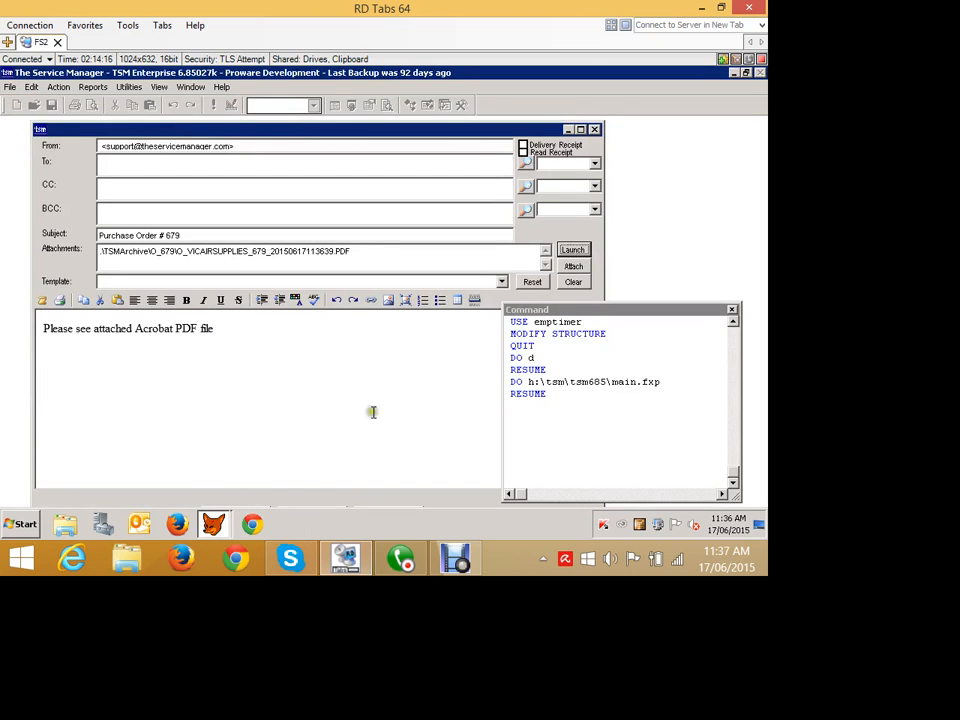
{"action": "left_click", "coordinate": [745, 159]}
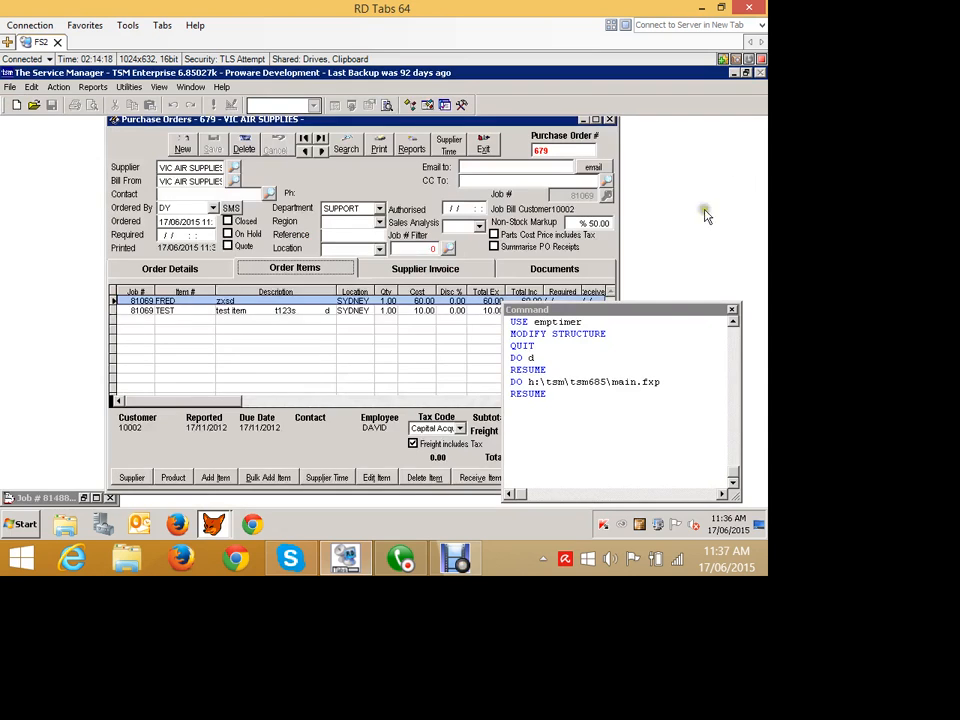
{"action": "left_click", "coordinate": [732, 310]}
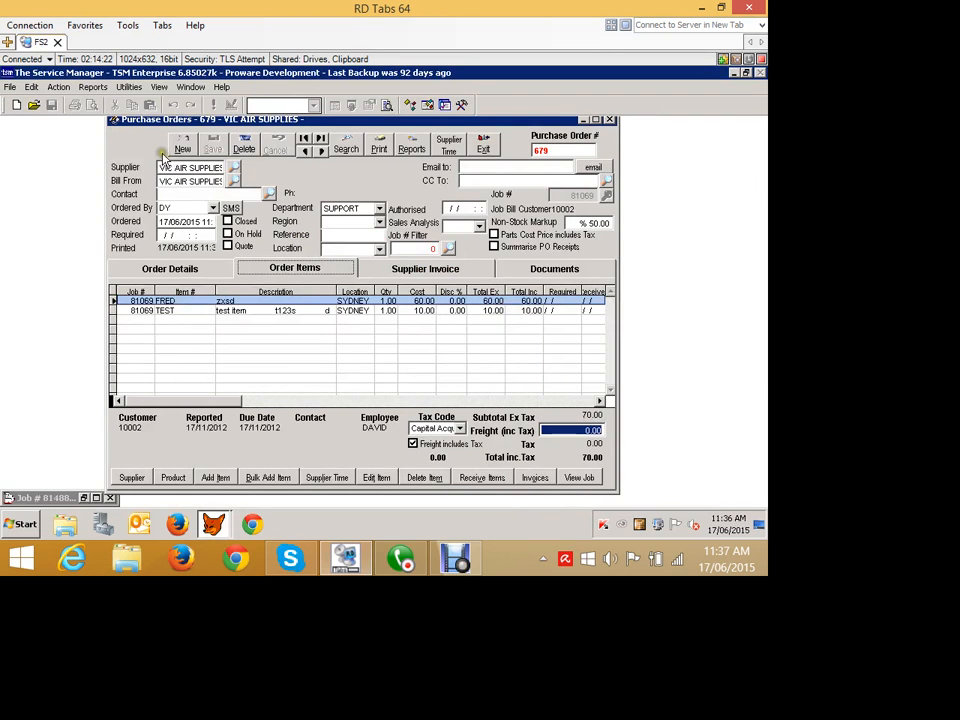
- Start receiving the purchase order's items, enter supplier invoice number A6657, and fill the received quantities automatically
{"action": "left_click_drag", "start_coordinate": [159, 153], "coordinate": [144, 158]}
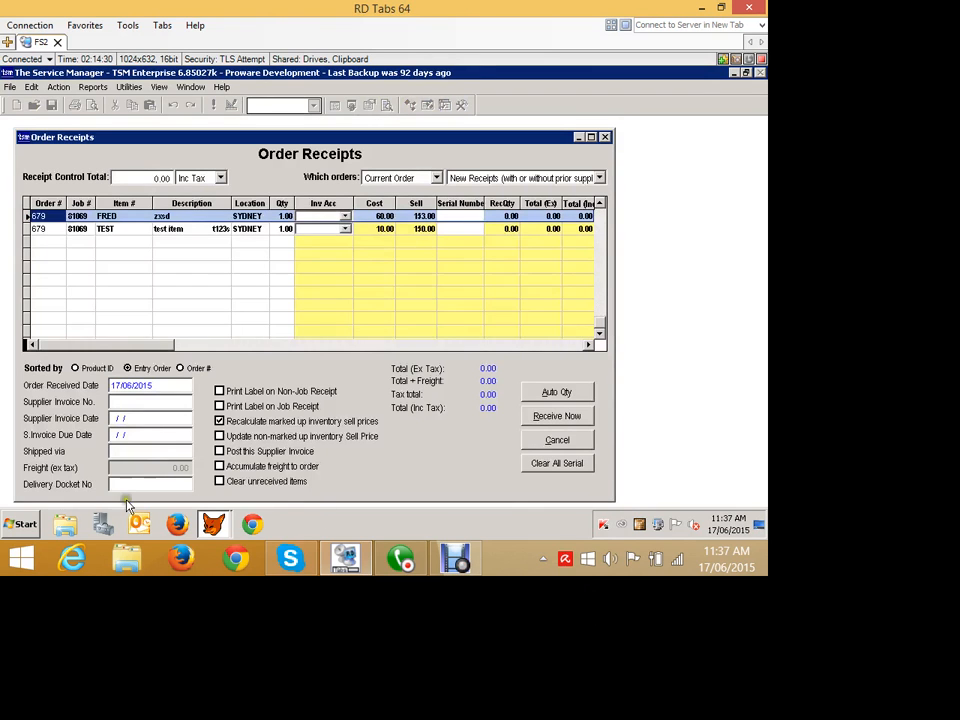
{"action": "left_click", "coordinate": [121, 403]}
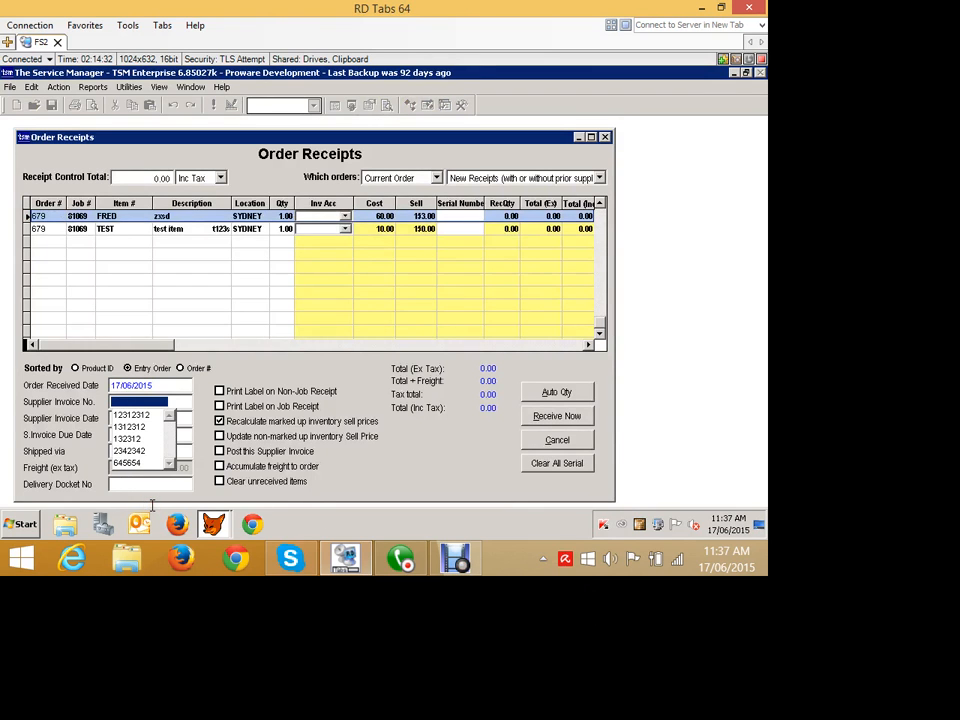
{"action": "type", "text": "A6657"}
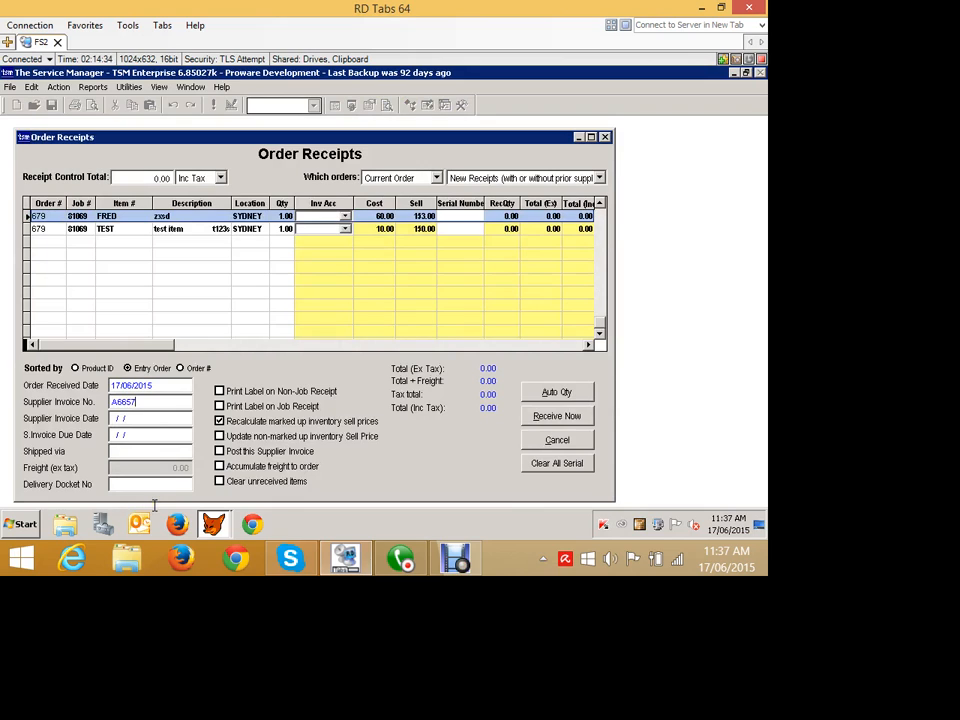
{"action": "key", "text": "Tab"}
{"action": "left_click", "coordinate": [566, 391]}
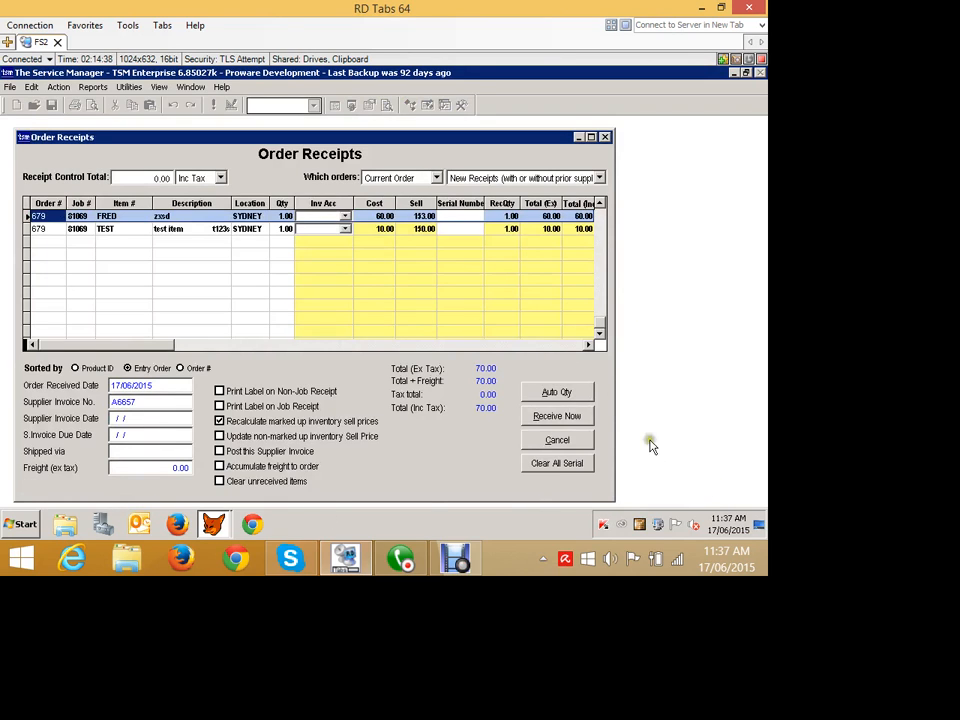
- Set the cost of part FRED to 58.00 in Order Receipts and receive the items
{"action": "left_click", "coordinate": [460, 267]}
{"action": "left_click", "coordinate": [502, 270]}
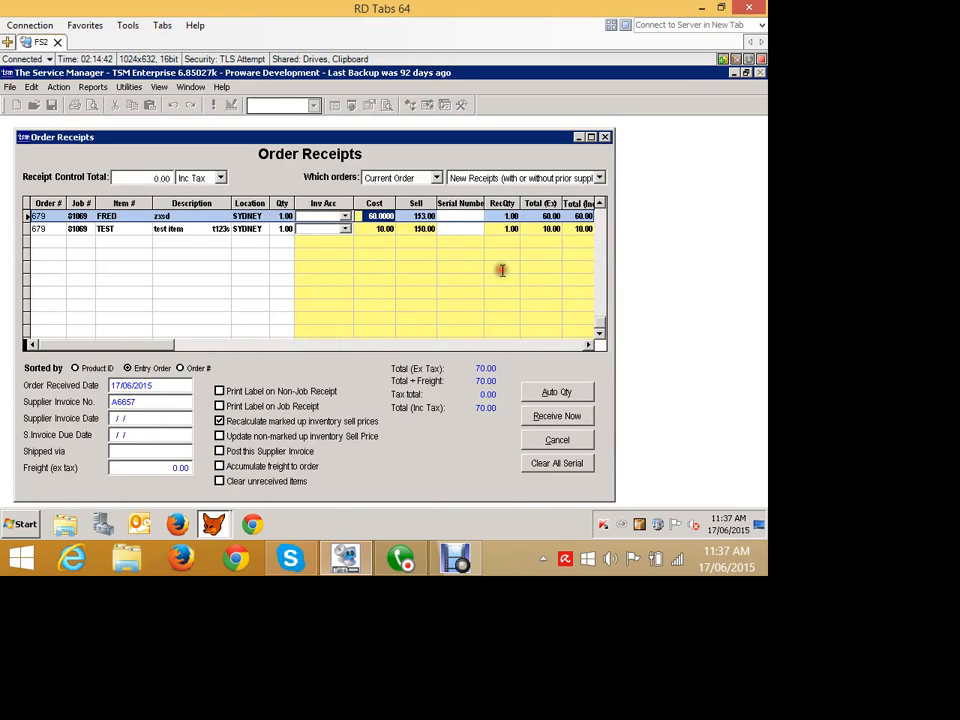
{"action": "type", "text": "1"}
{"action": "key", "text": "Tab"}
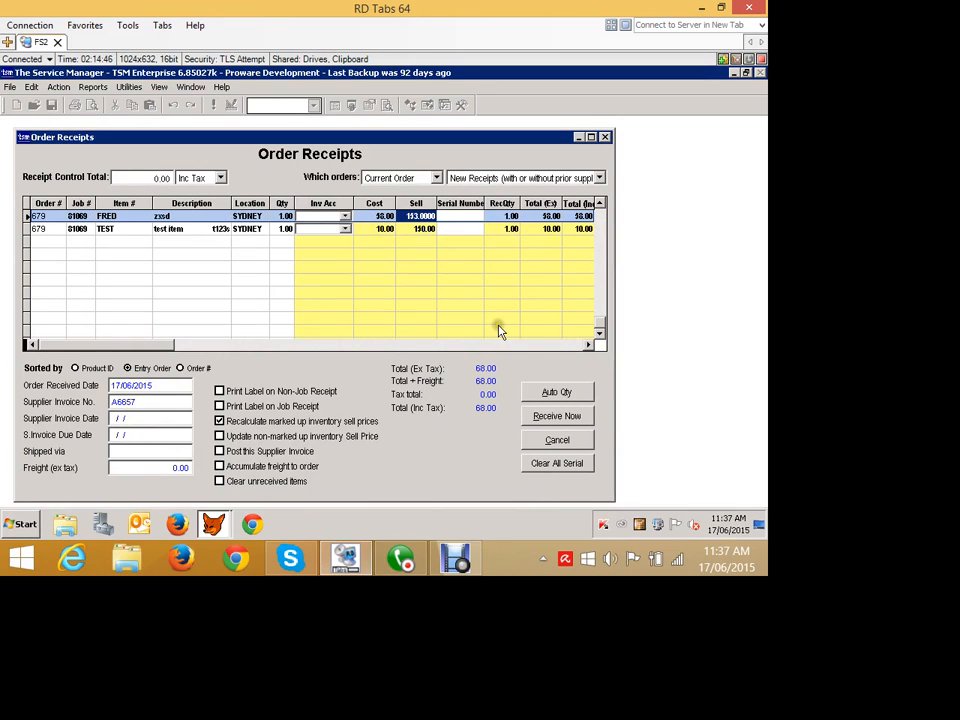
{"action": "left_click", "coordinate": [545, 412]}
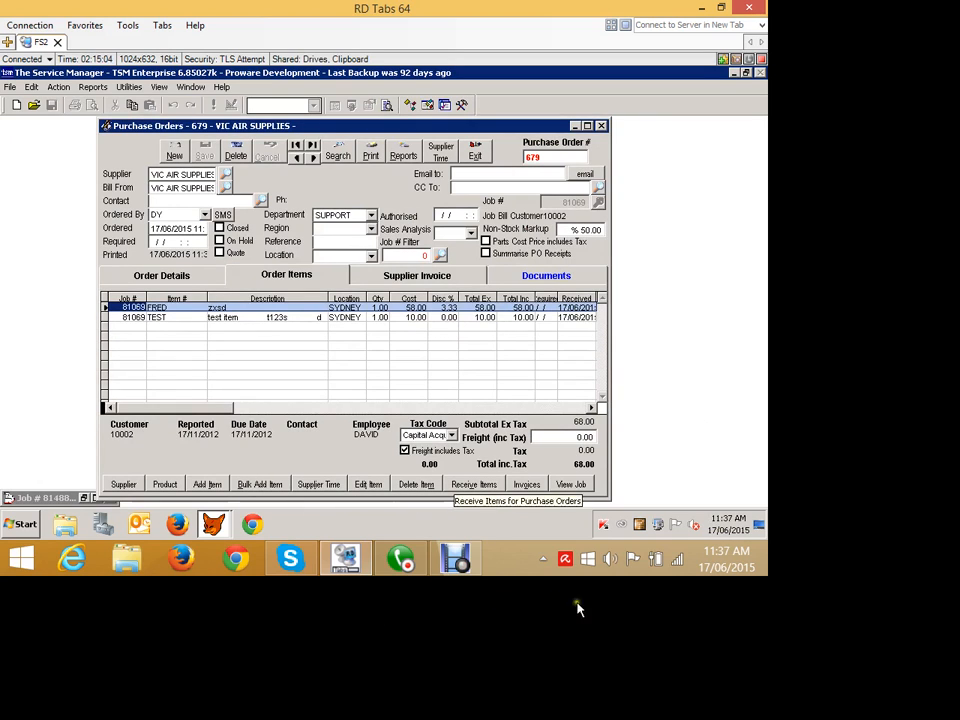
- Exit the purchase order, restore the Acme Services P/L job card, and show its Actual Parts
{"action": "left_click", "coordinate": [747, 157]}
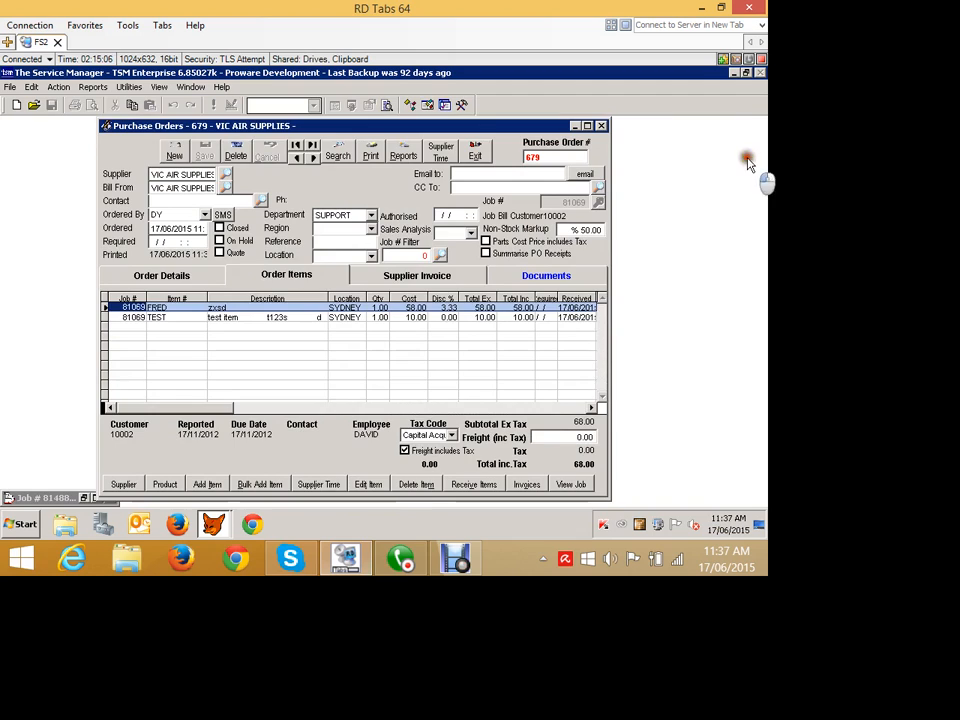
{"action": "left_click", "coordinate": [102, 617]}
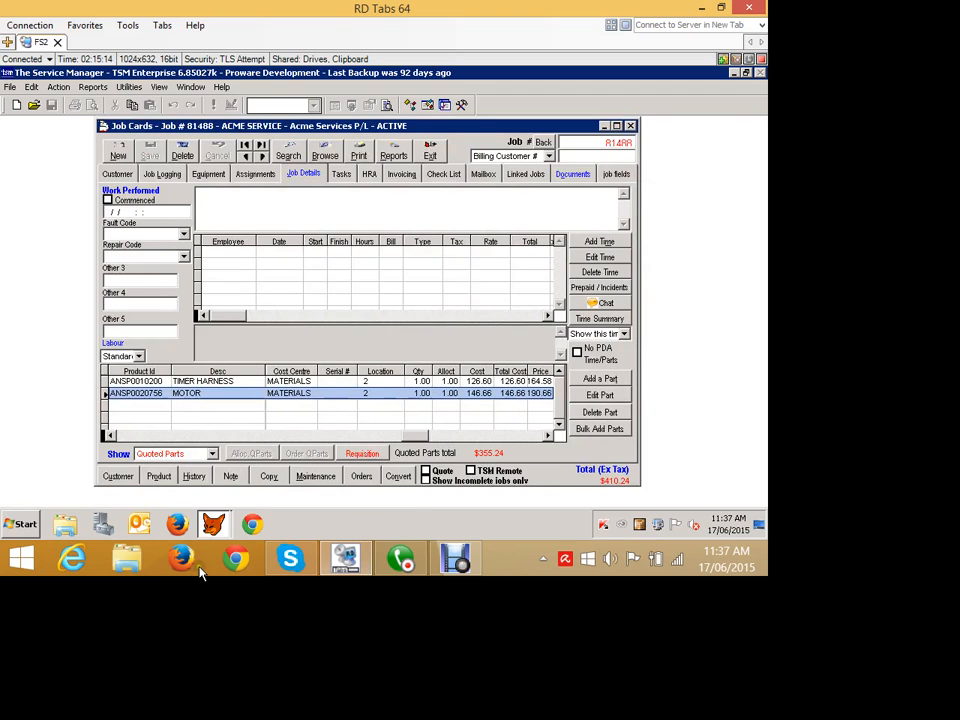
{"action": "left_click", "coordinate": [160, 454]}
{"action": "left_click", "coordinate": [183, 379]}
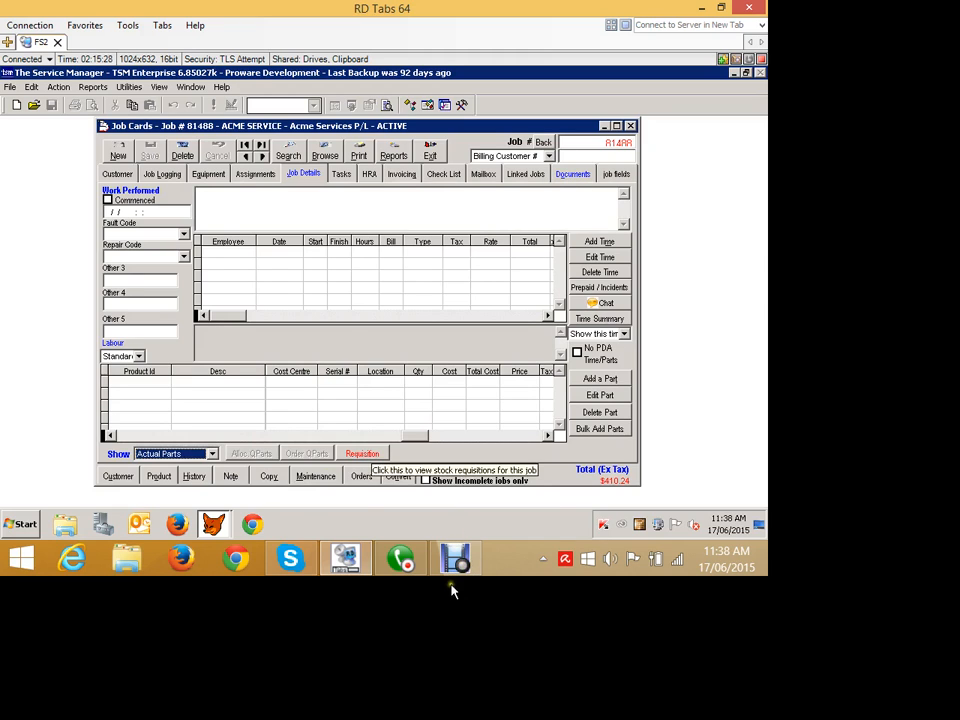
- Check the purchase orders linked to the Acme Services P/L job, and exit back to the job card
{"action": "left_click", "coordinate": [361, 476]}
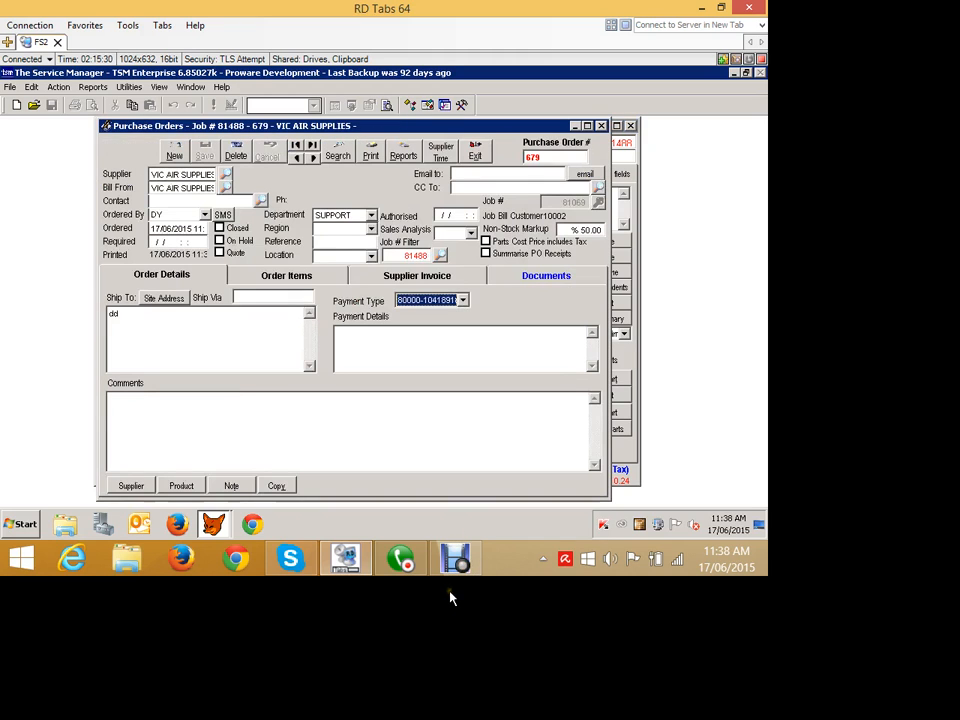
{"action": "left_click", "coordinate": [476, 154]}
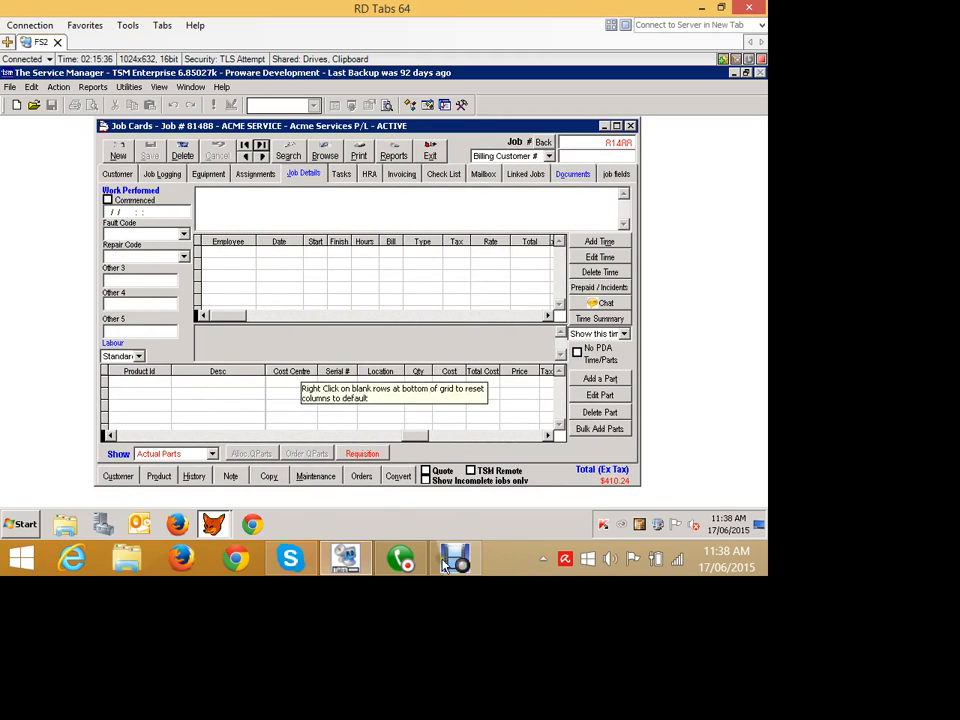
{"action": "left_click", "coordinate": [466, 600]}
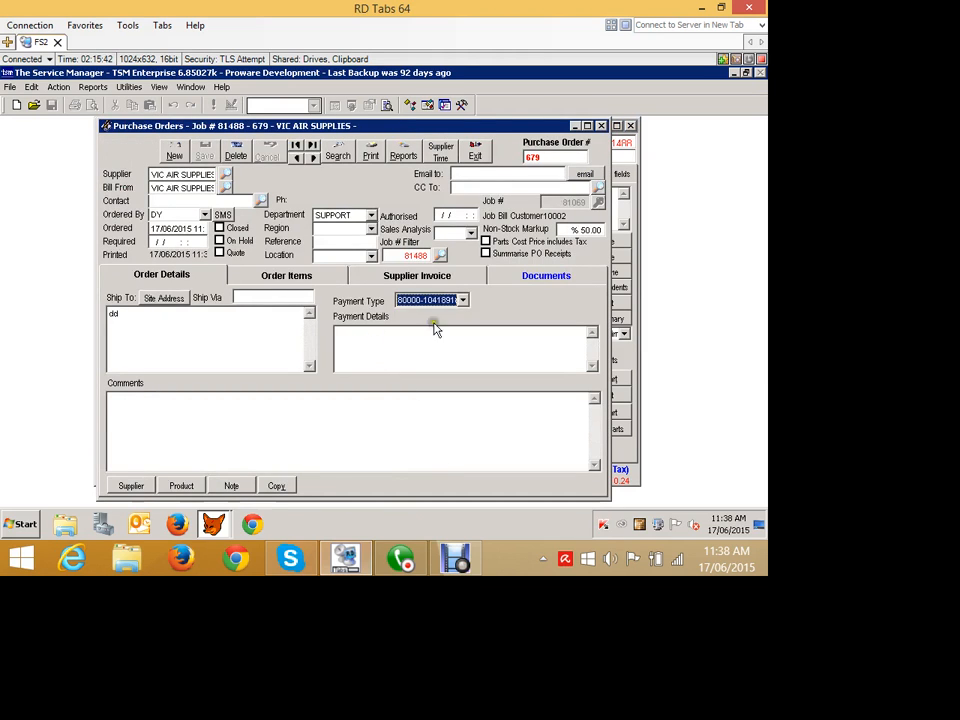
{"action": "left_click", "coordinate": [599, 190]}
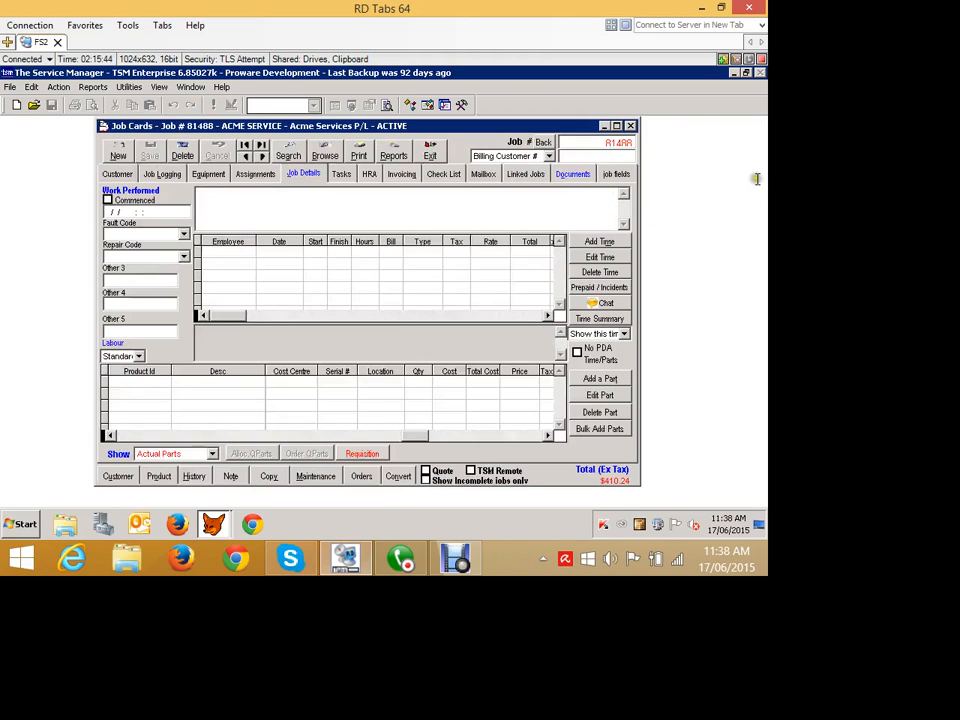
- Look up job 81069 to examine its actual parts, and go back to job 81488
{"action": "left_click", "coordinate": [752, 175]}
{"action": "type", "text": "81069"}
{"action": "key", "text": "Return"}
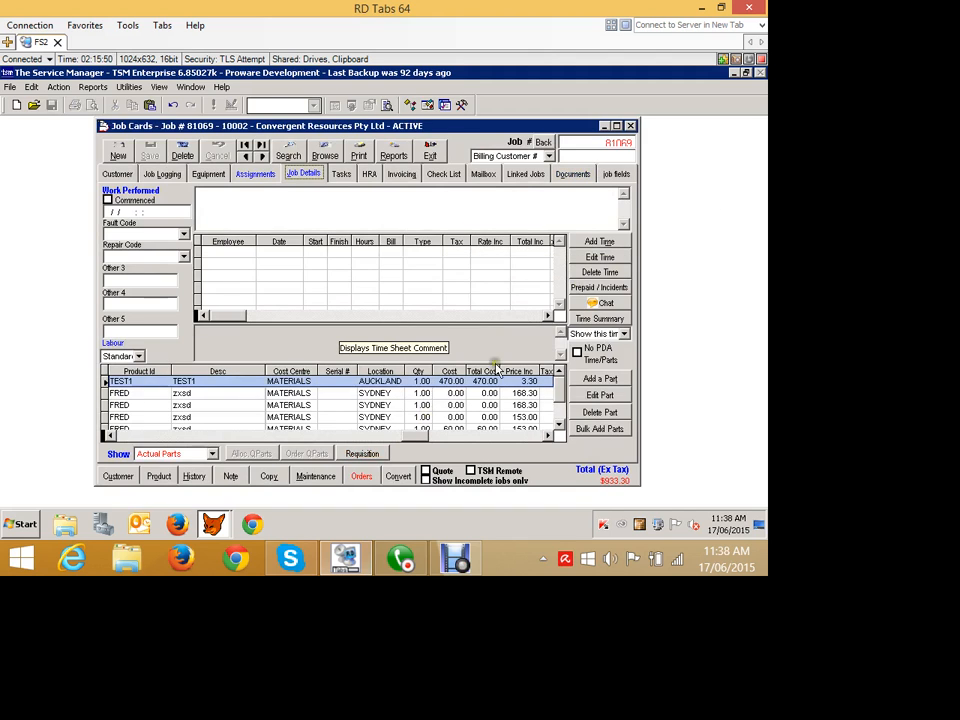
{"action": "left_click", "coordinate": [682, 175]}
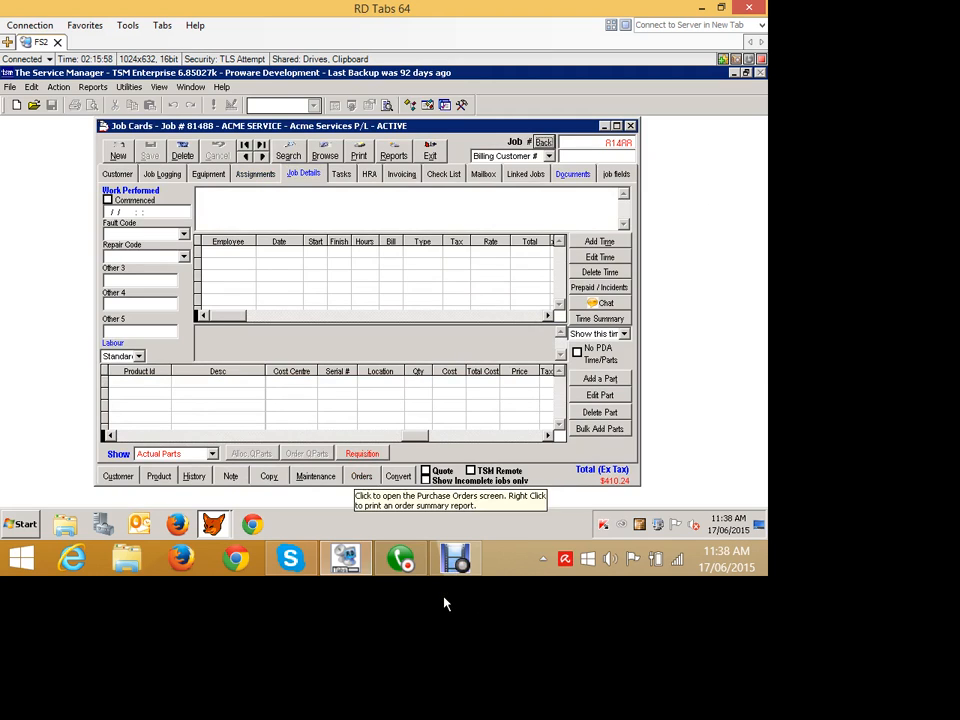
- Open the stock requisitions of job 81488, check its Reorder Parts list, and exit the list
{"action": "left_click", "coordinate": [358, 454]}
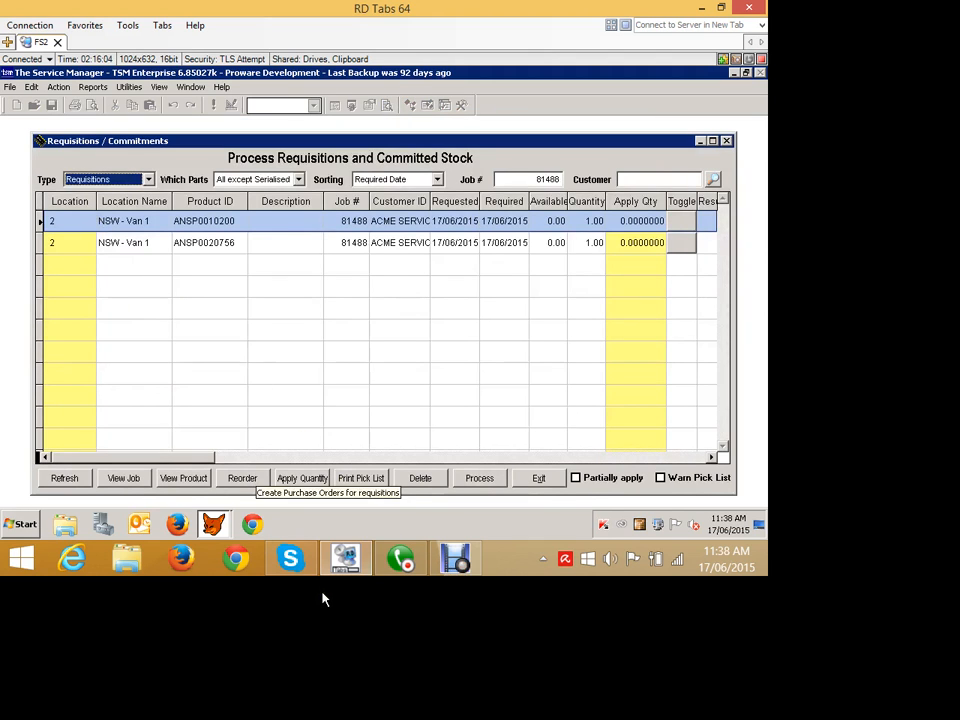
{"action": "left_click", "coordinate": [242, 478]}
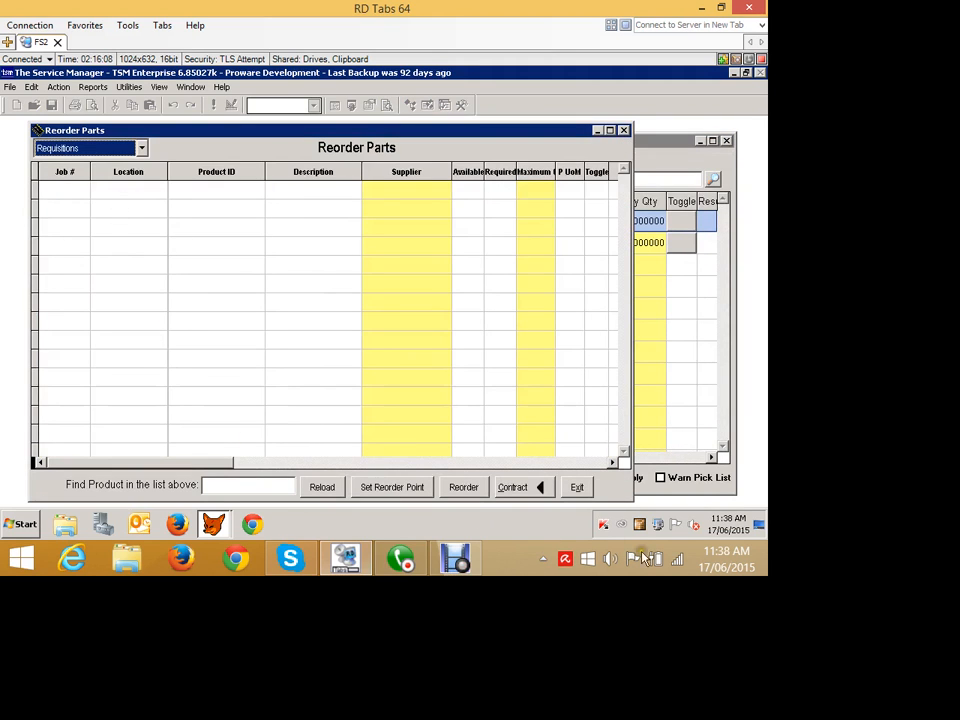
{"action": "left_click", "coordinate": [577, 487]}
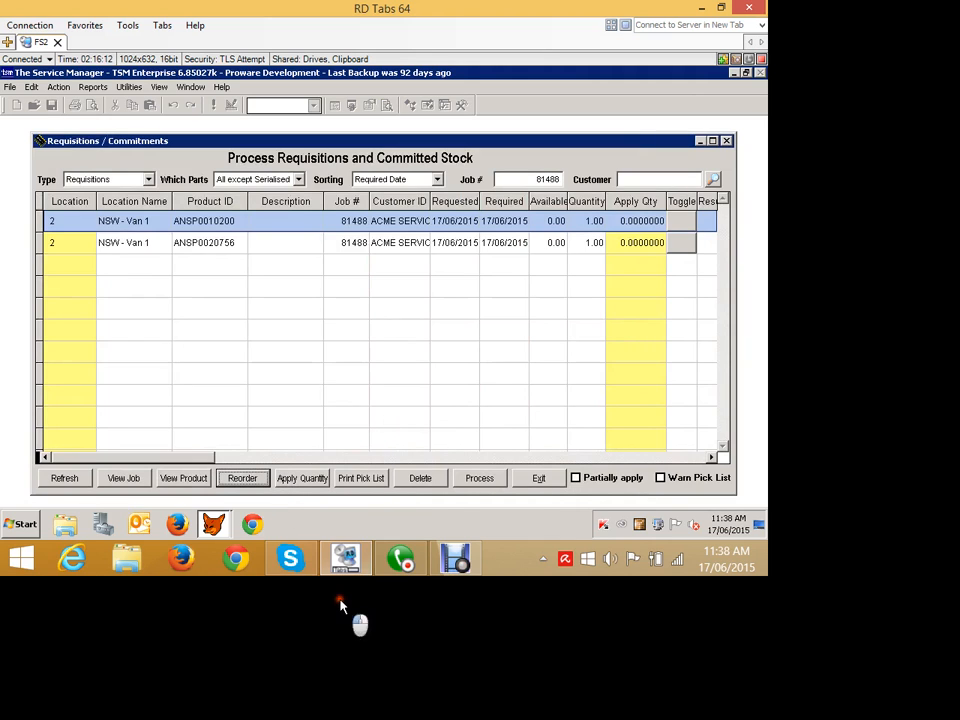
- Reopen Reorder Parts, inspect its list types and filter options, and exit it and Requisitions/Commitments
{"action": "left_click", "coordinate": [261, 479]}
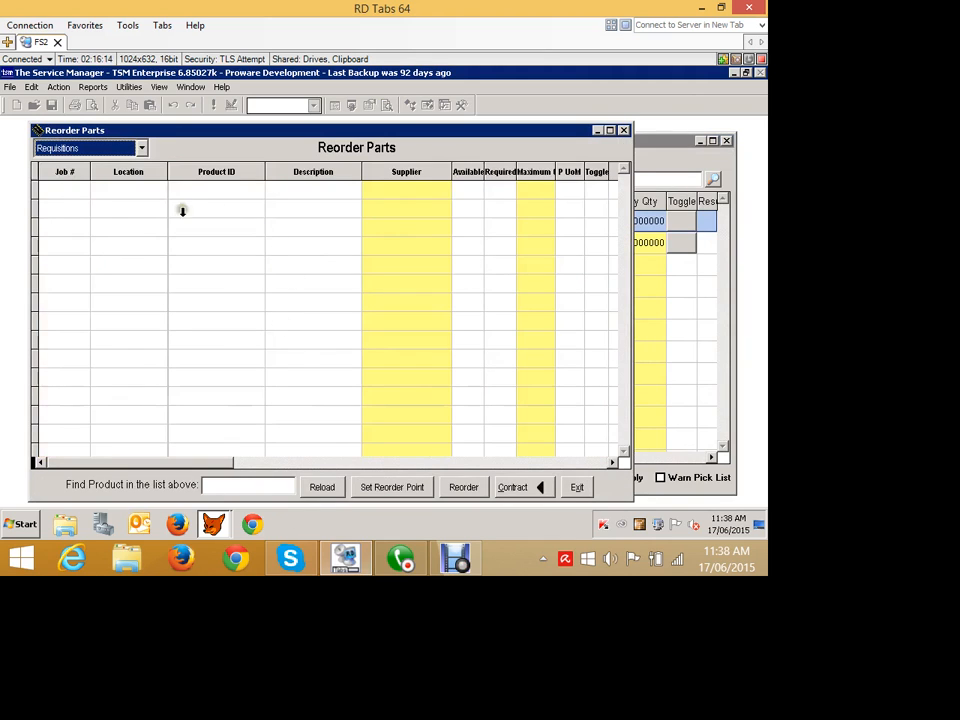
{"action": "left_click", "coordinate": [141, 148]}
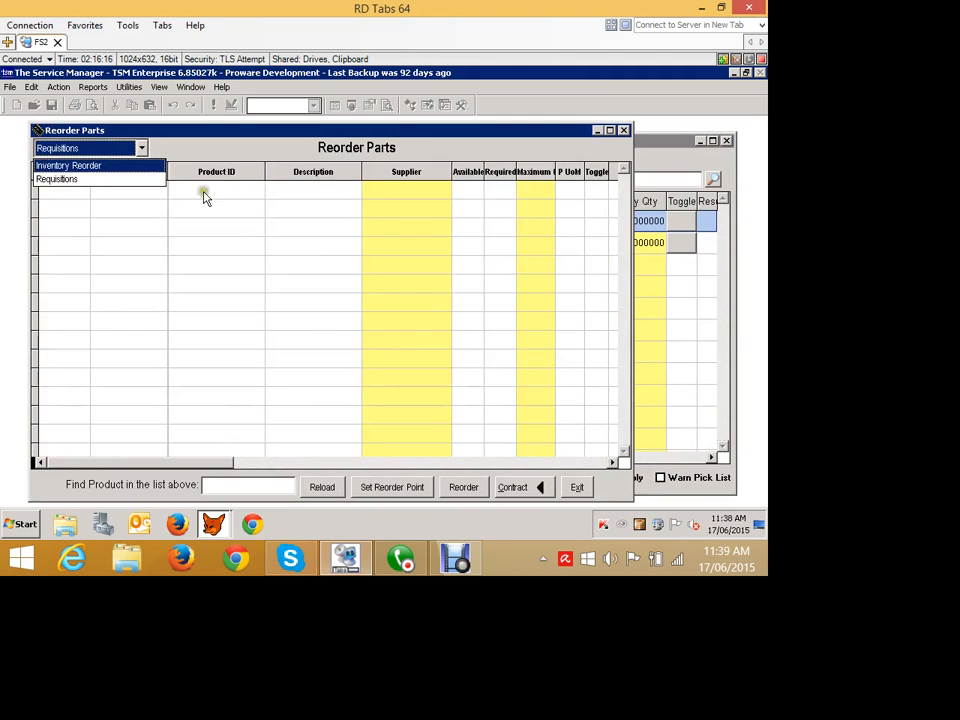
{"action": "left_click", "coordinate": [189, 142]}
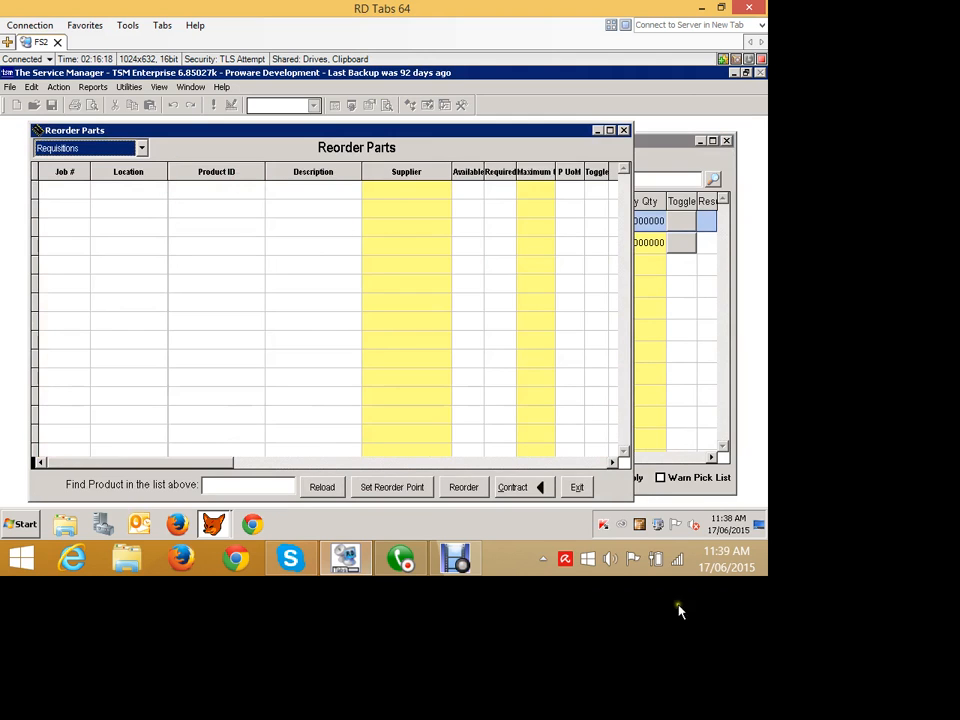
{"action": "left_click", "coordinate": [516, 487]}
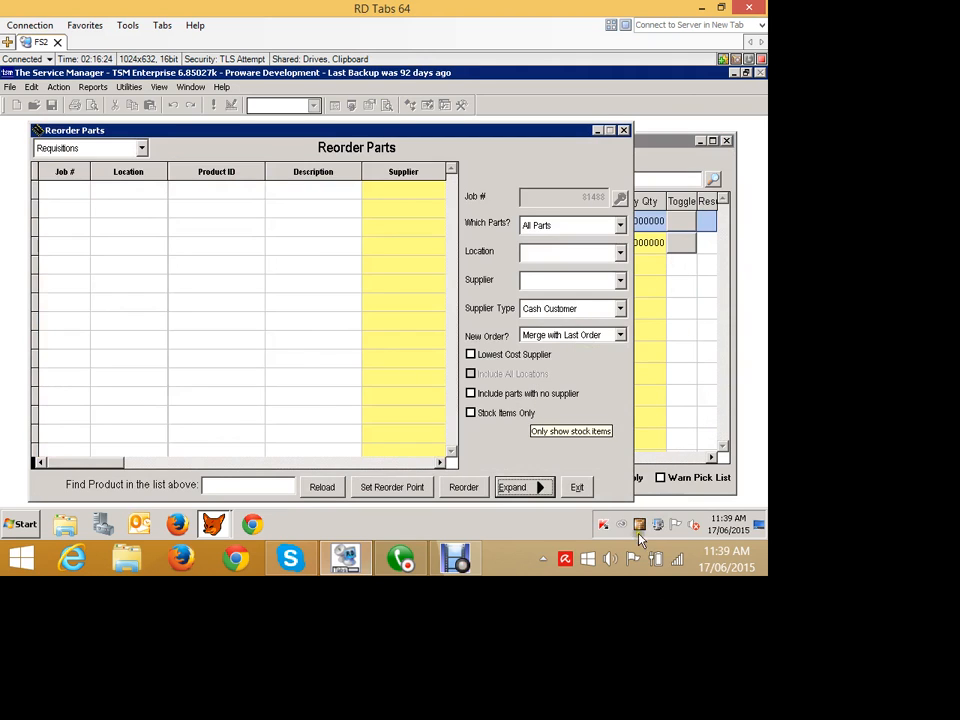
{"action": "left_click", "coordinate": [583, 486]}
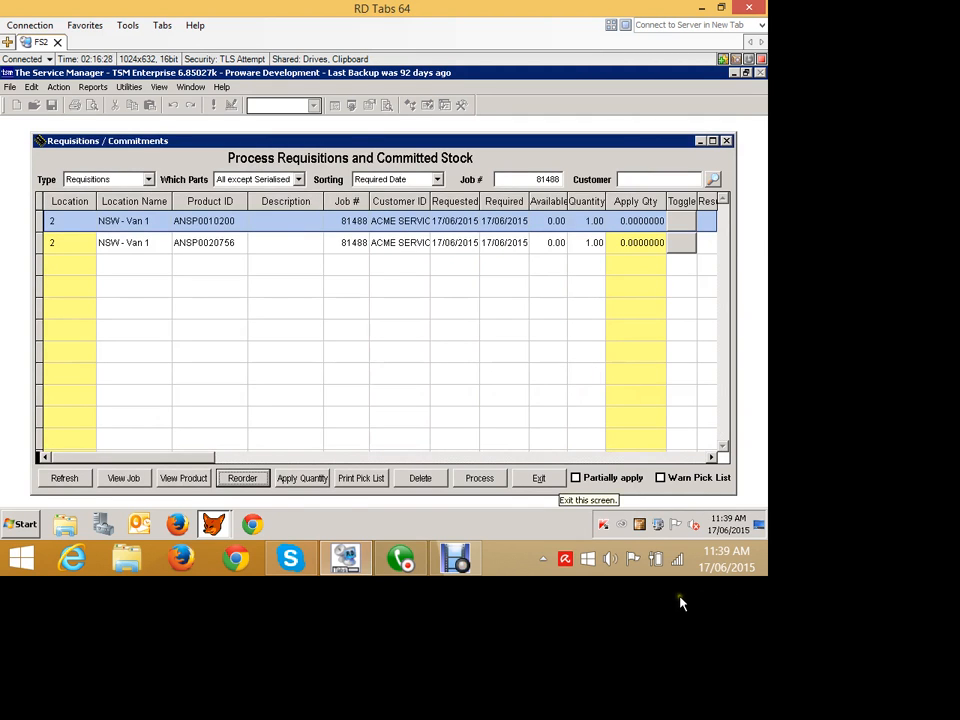
{"action": "left_click", "coordinate": [690, 612]}
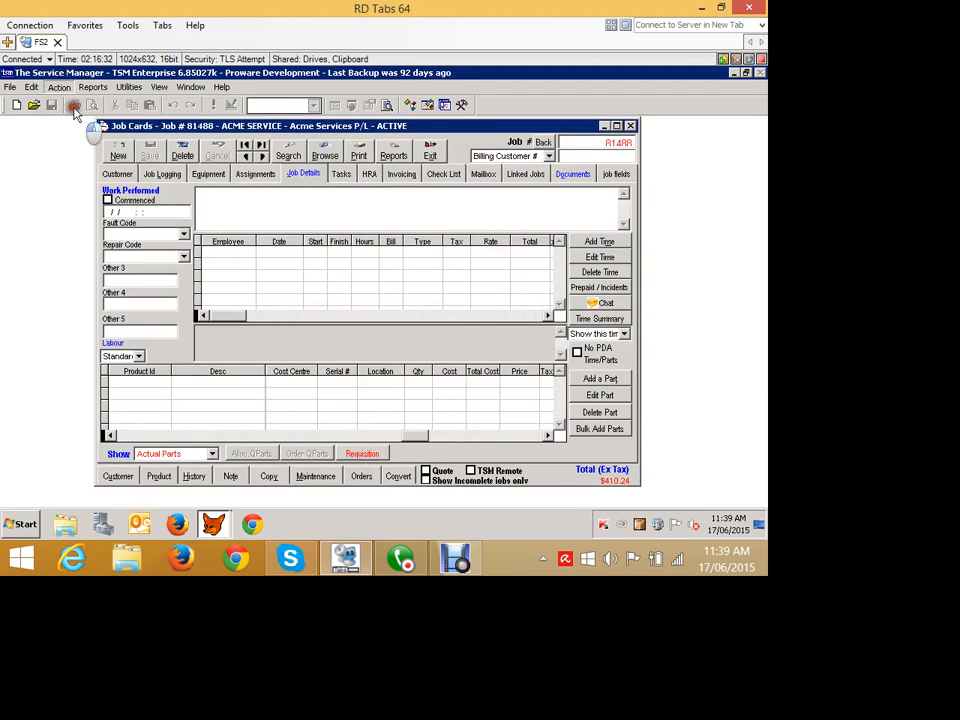
- Open Purchase Orders from the job card and show the order items of the VIC AIR SUPPLIES order
{"action": "left_click", "coordinate": [59, 87]}
{"action": "left_click", "coordinate": [85, 218]}
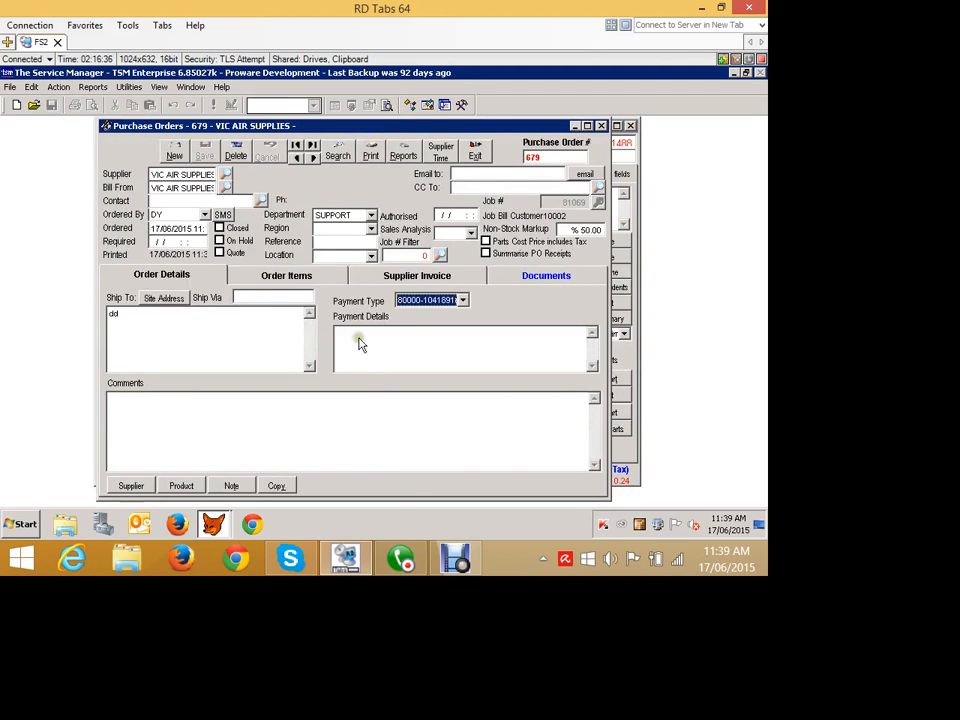
{"action": "left_click", "coordinate": [286, 275]}
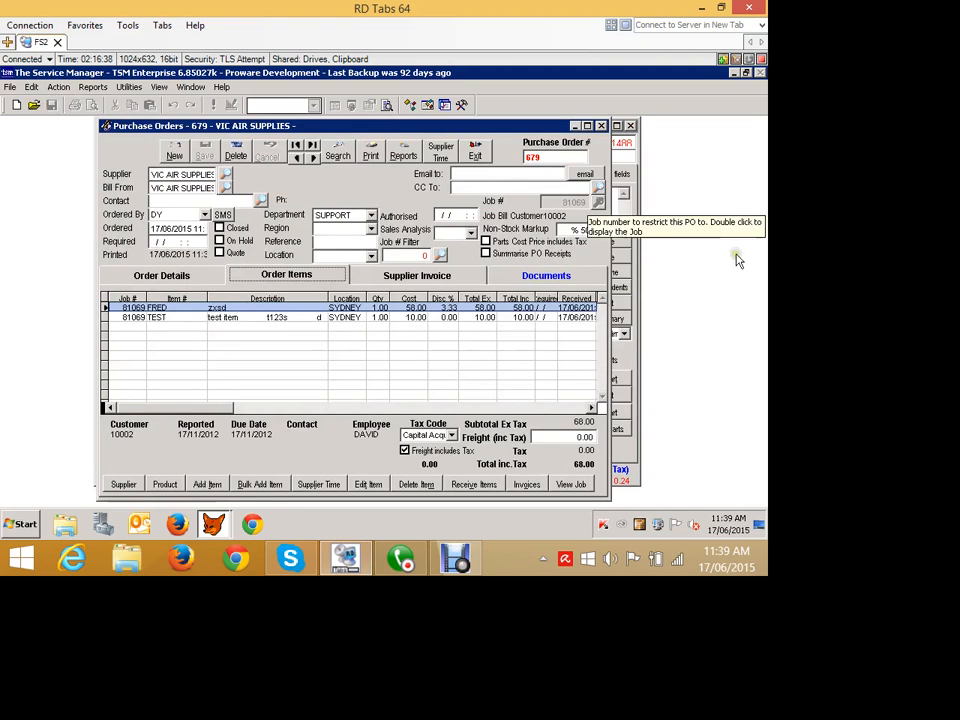
- Browse the neighbouring purchase orders, return to the VIC AIR SUPPLIES order, and exit Purchase Orders
{"action": "left_click", "coordinate": [312, 145]}
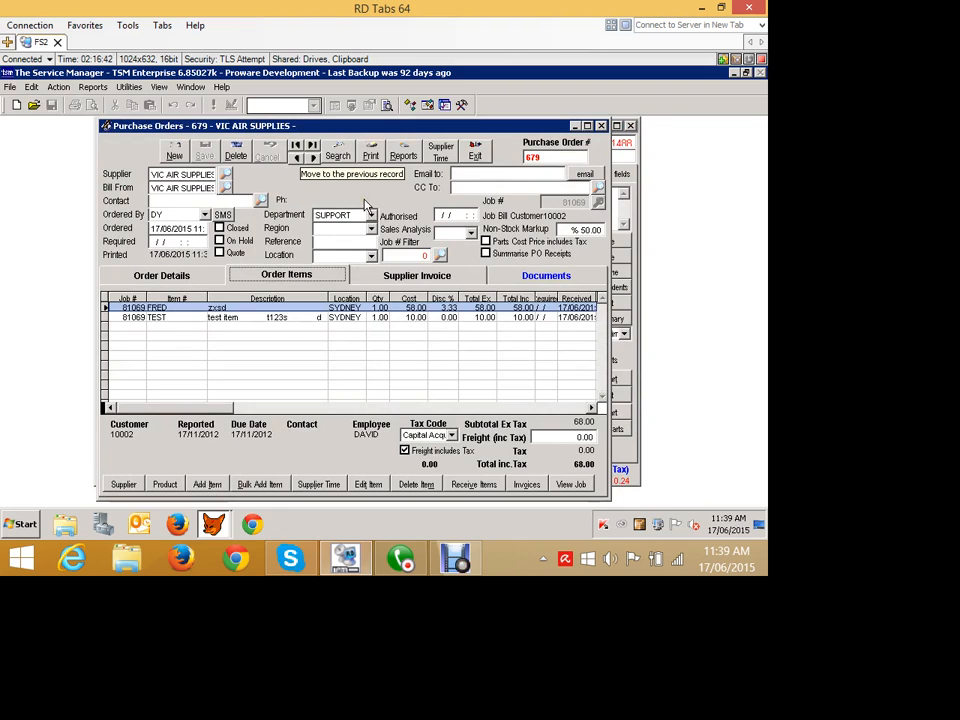
{"action": "left_click", "coordinate": [296, 157]}
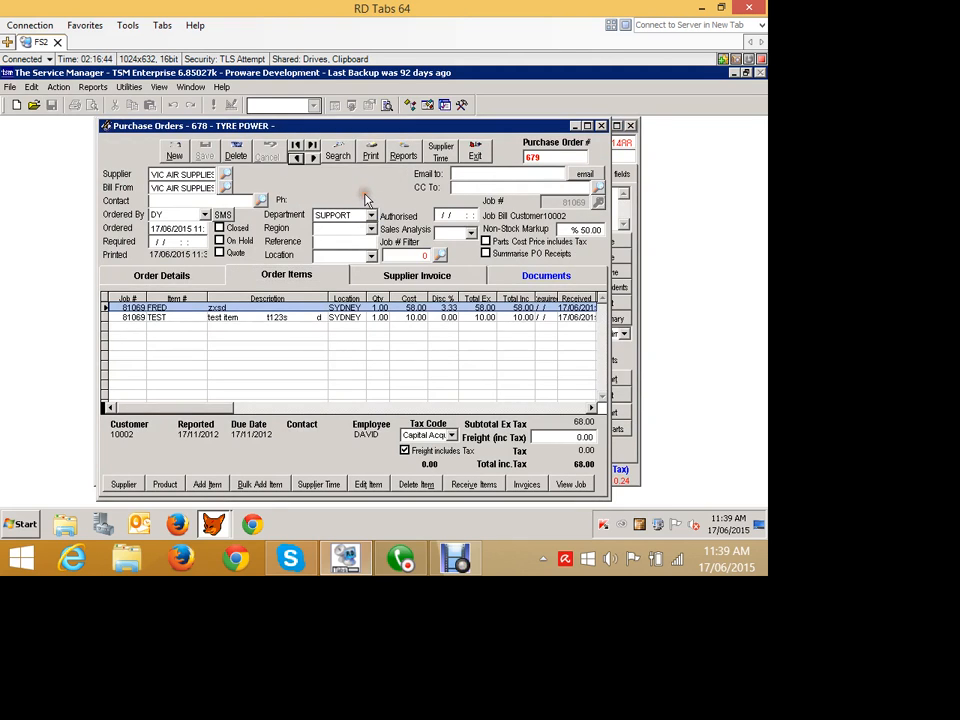
{"action": "left_click", "coordinate": [312, 157]}
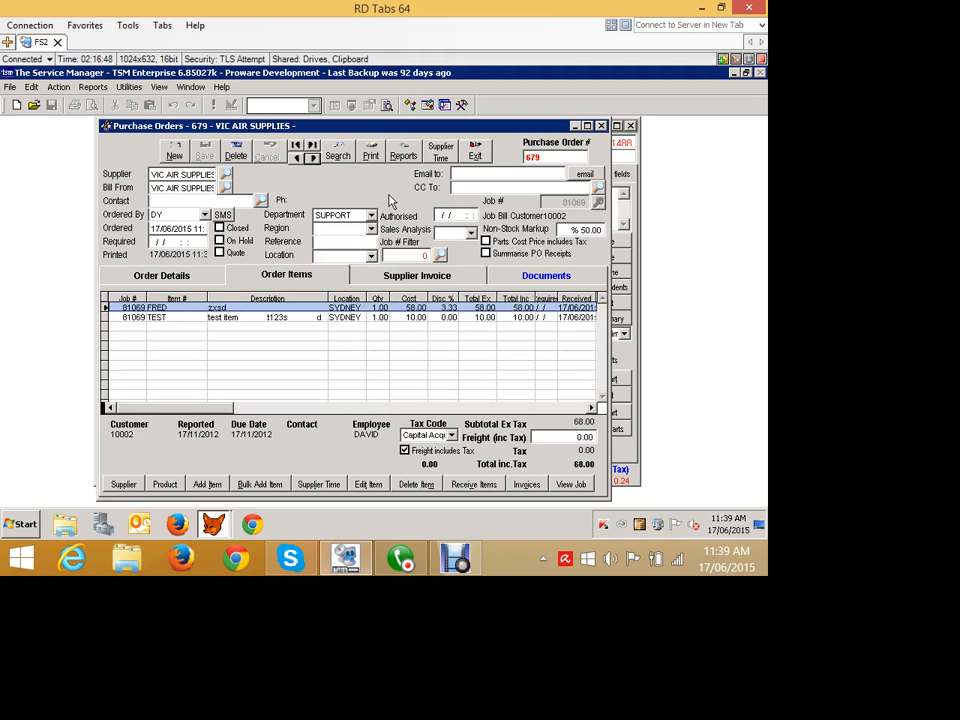
{"action": "left_click", "coordinate": [475, 152]}
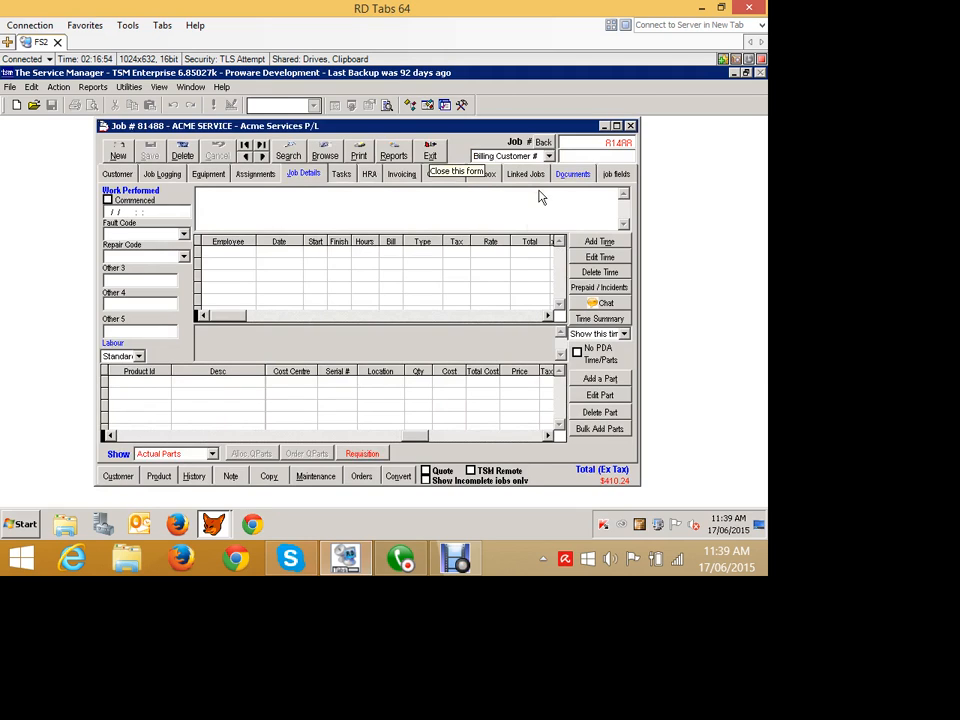
- Switch the parts list of job 81488 to show Quoted Parts
{"action": "left_click", "coordinate": [212, 453]}
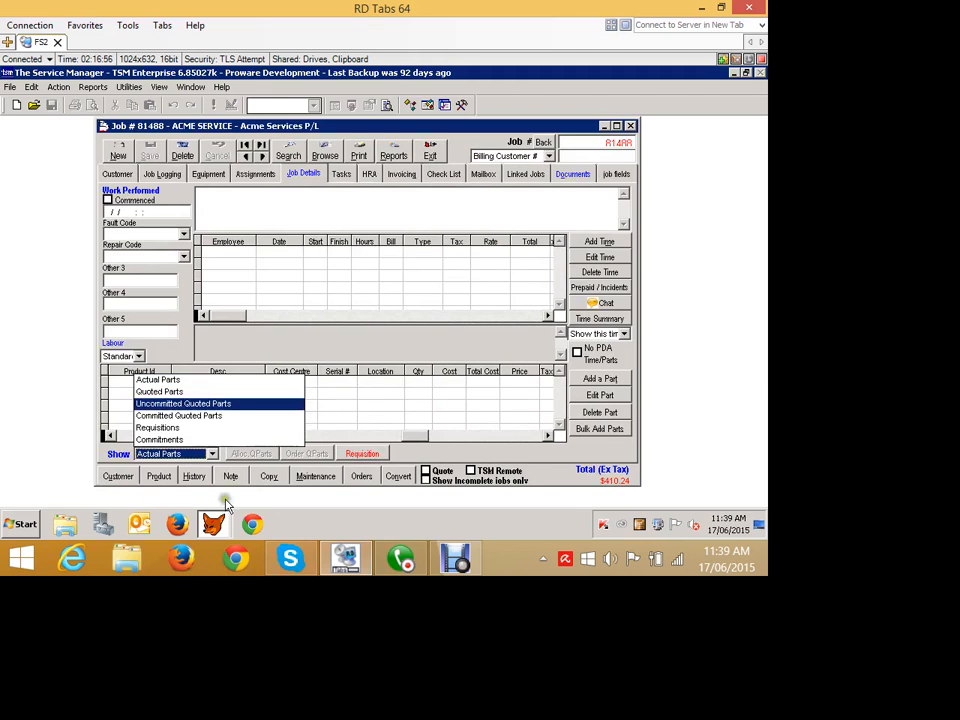
{"action": "key", "text": "Up"}
{"action": "key", "text": "Return"}
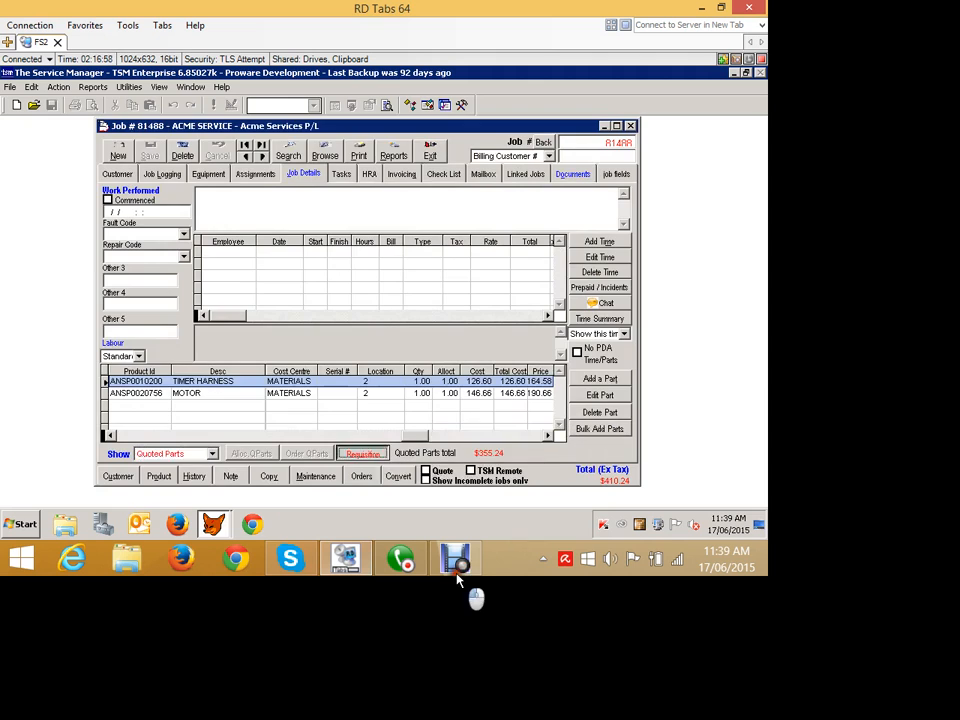
- View the current stock requisitions of job 81488, reload its Reorder Parts list, and exit both windows
{"action": "left_click", "coordinate": [362, 453]}
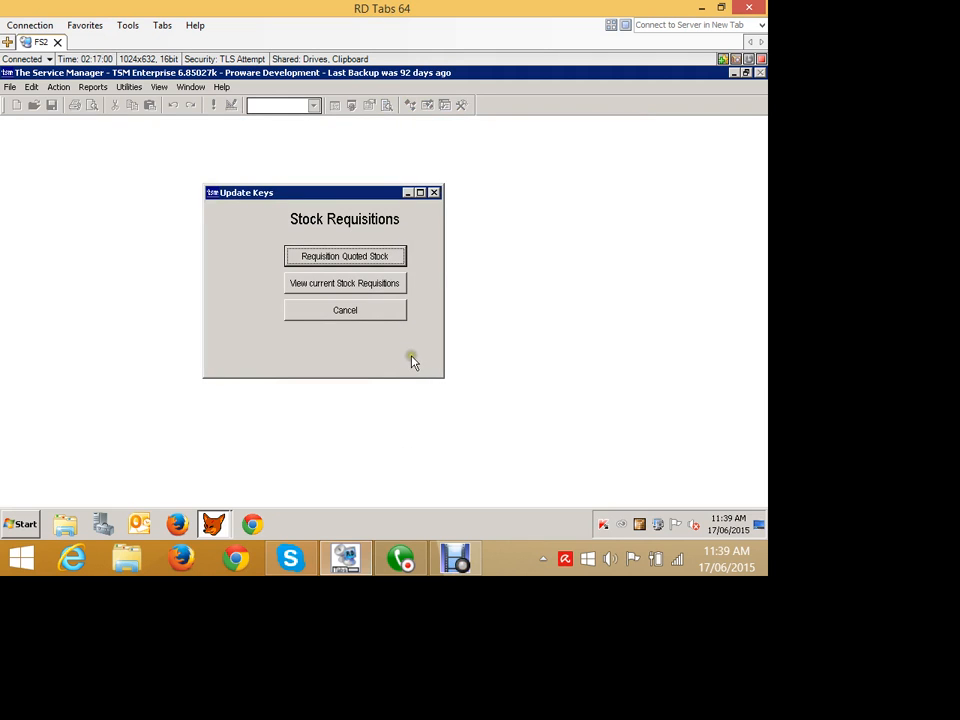
{"action": "left_click", "coordinate": [329, 285]}
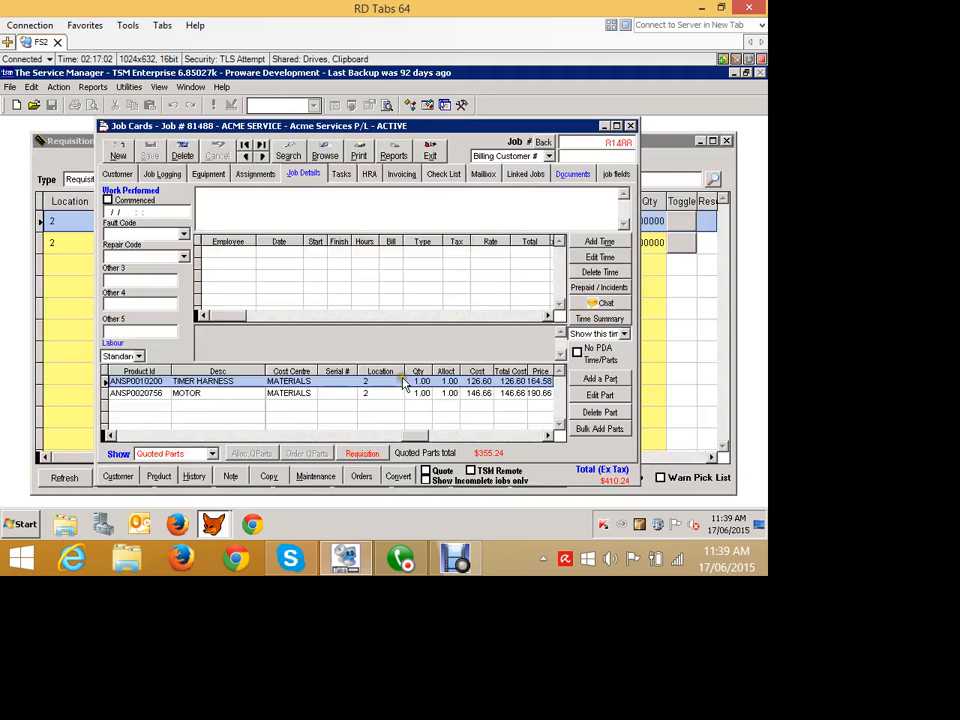
{"action": "left_click", "coordinate": [74, 178]}
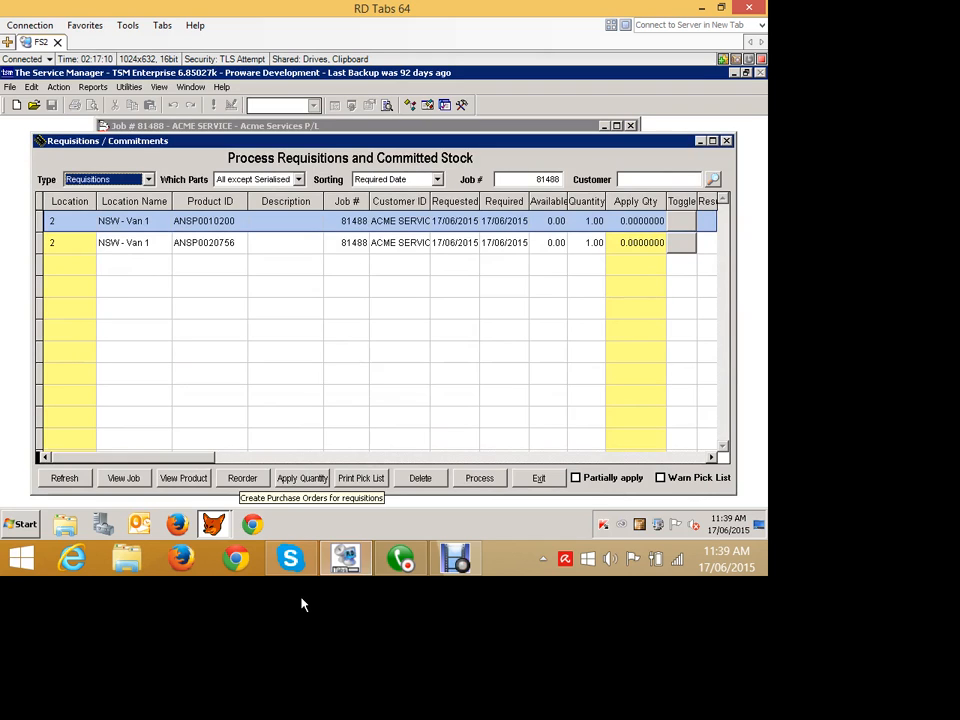
{"action": "left_click", "coordinate": [242, 479]}
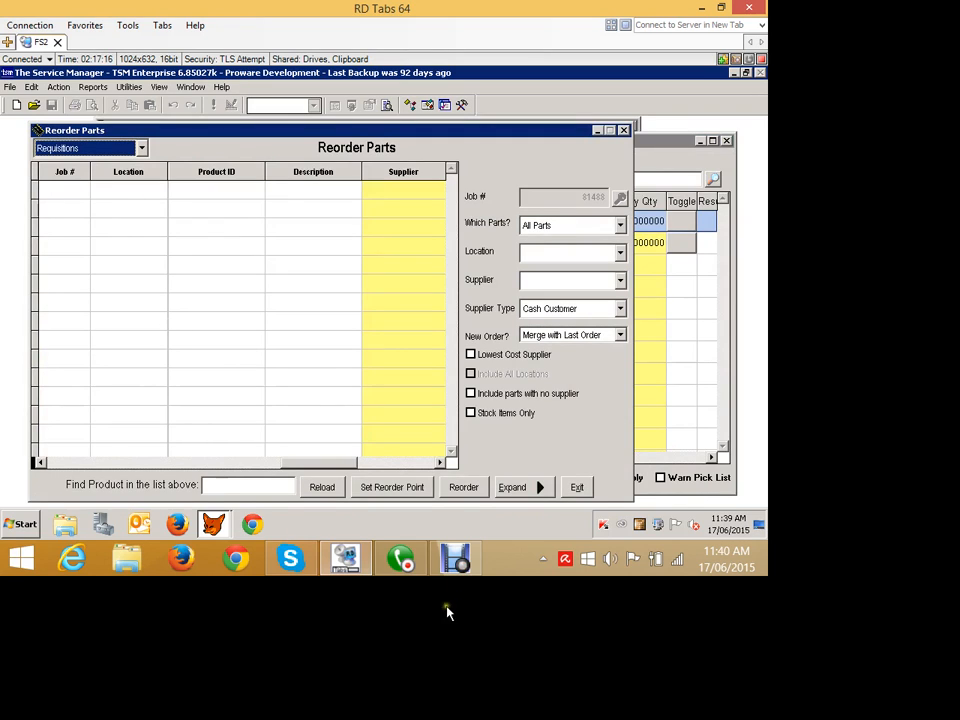
{"action": "left_click", "coordinate": [335, 488]}
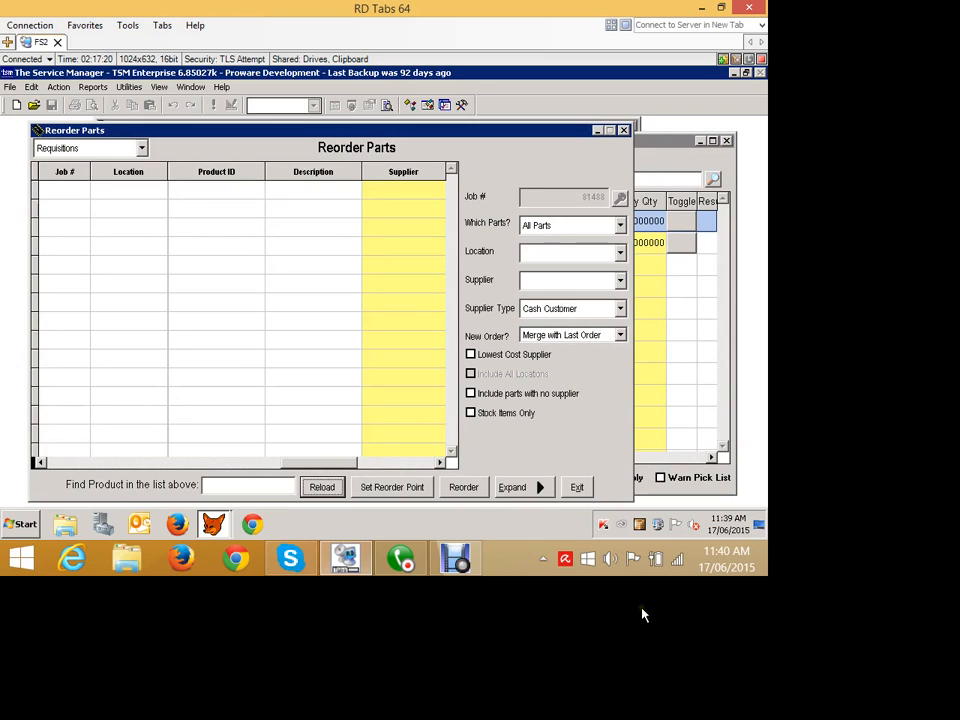
{"action": "left_click", "coordinate": [578, 488]}
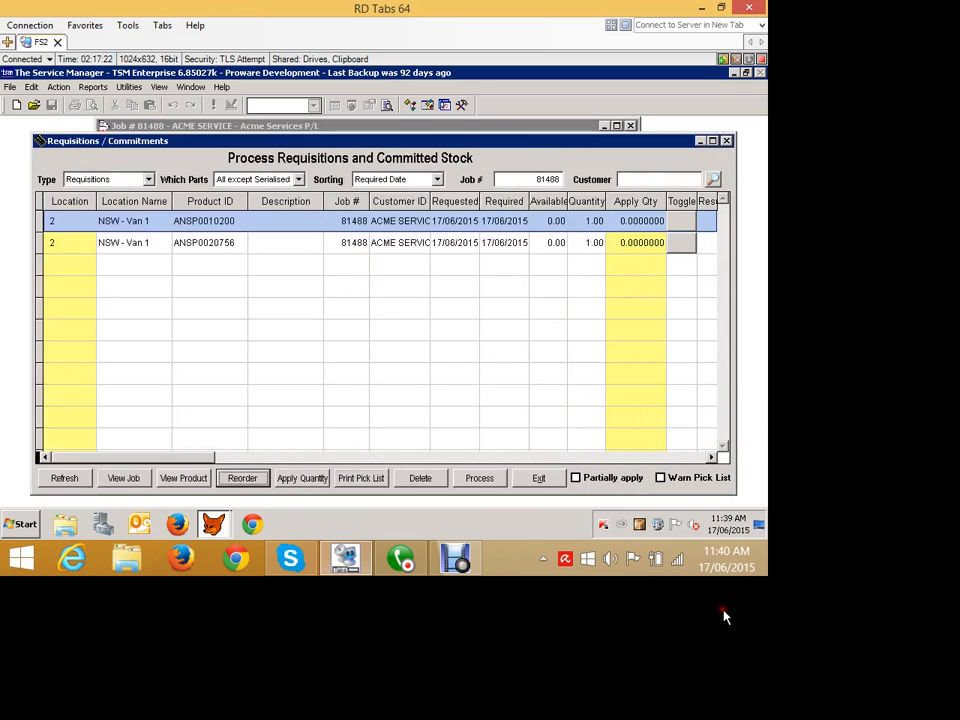
{"action": "left_click", "coordinate": [539, 478]}
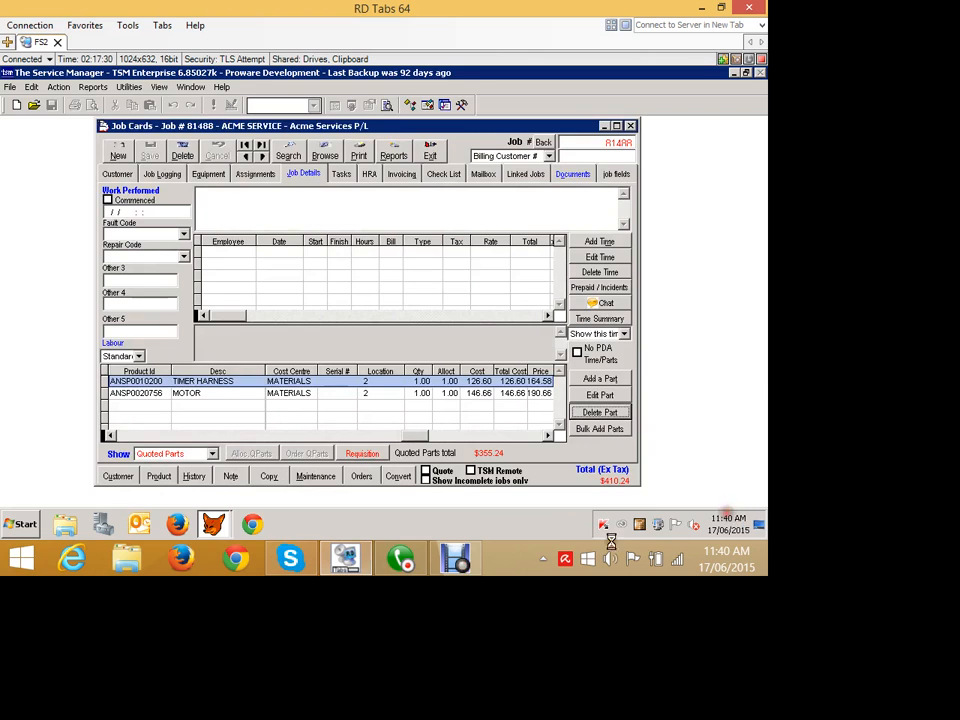
- Delete the TIMER HARNESS and MOTOR quoted parts from job 81488 and mark the job as a quote again
{"action": "left_click", "coordinate": [600, 412]}
{"action": "key", "text": "Escape"}
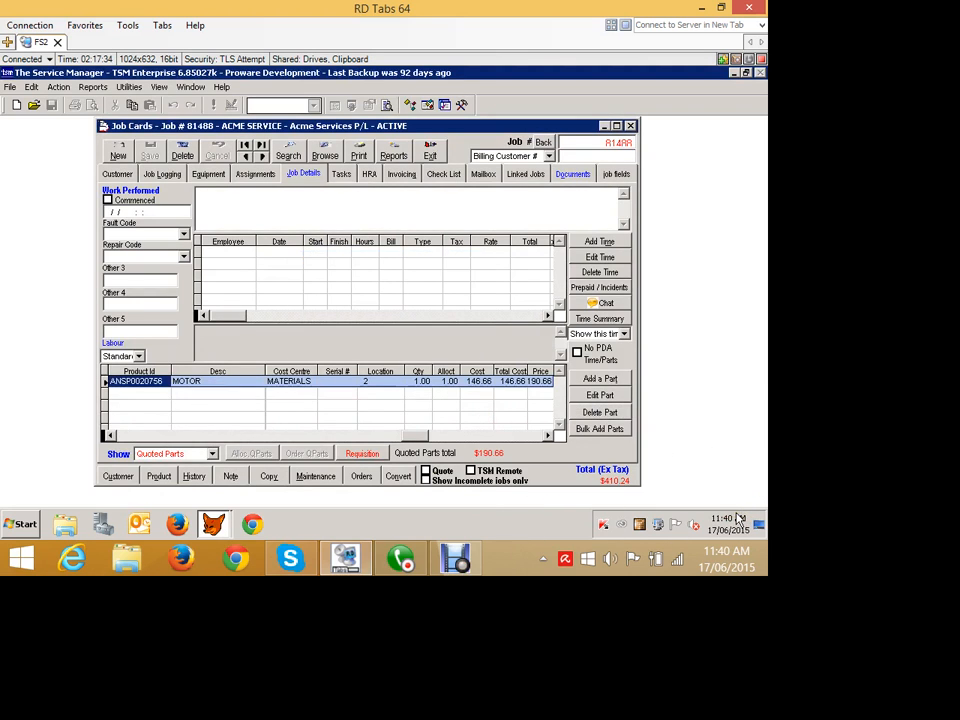
{"action": "left_click", "coordinate": [592, 412]}
{"action": "key", "text": "Return"}
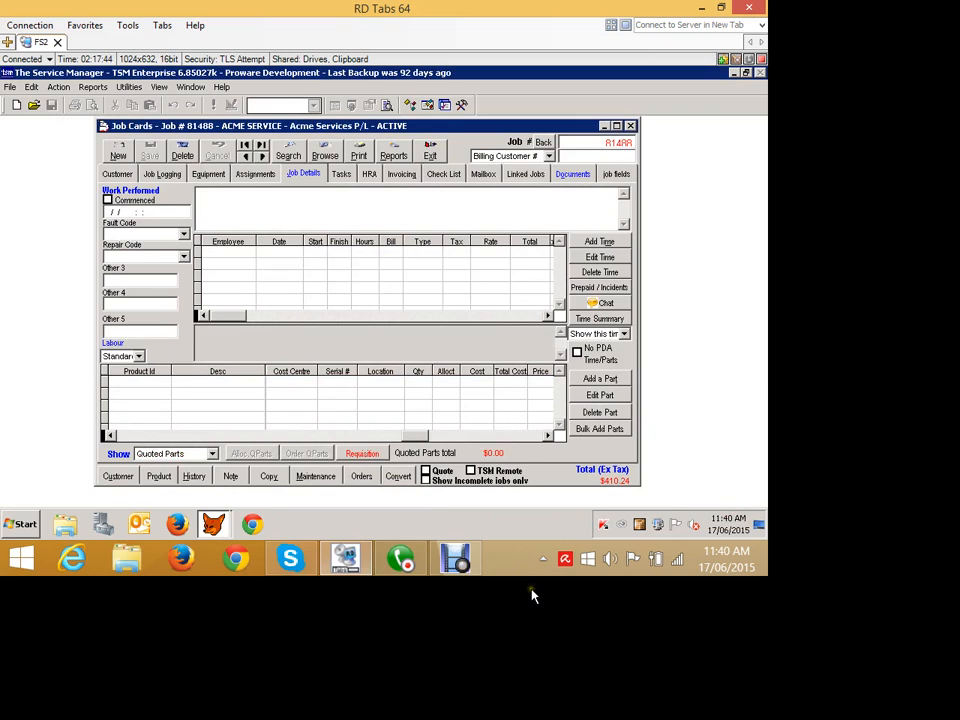
{"action": "left_click", "coordinate": [426, 470]}
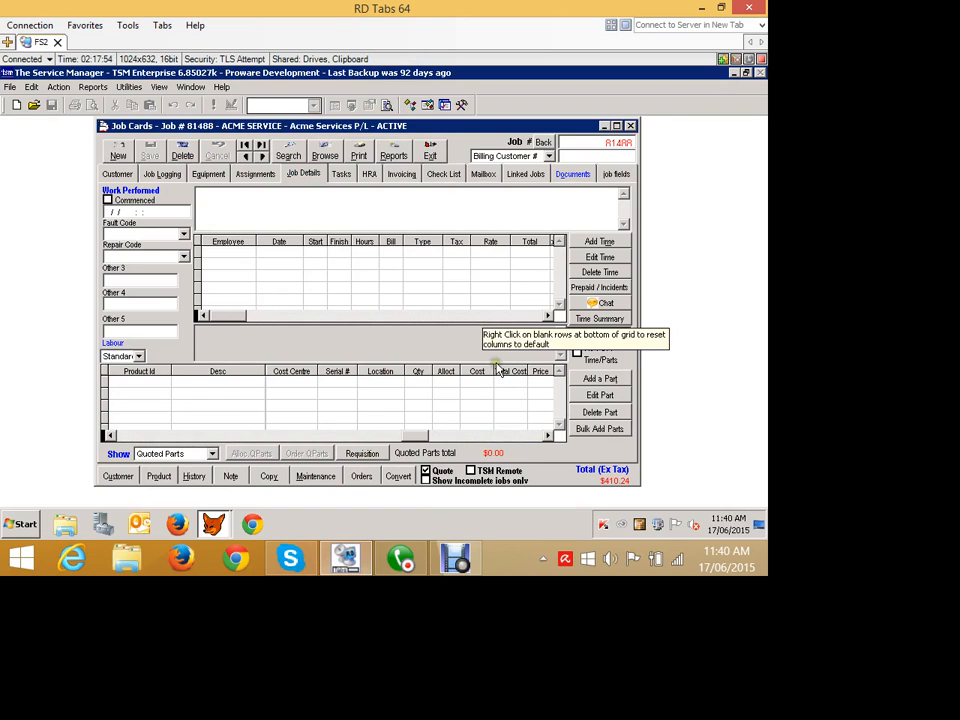
- Look through the invoicing, equipment and logging information of job 81488, and return to its job details
{"action": "left_click", "coordinate": [397, 175]}
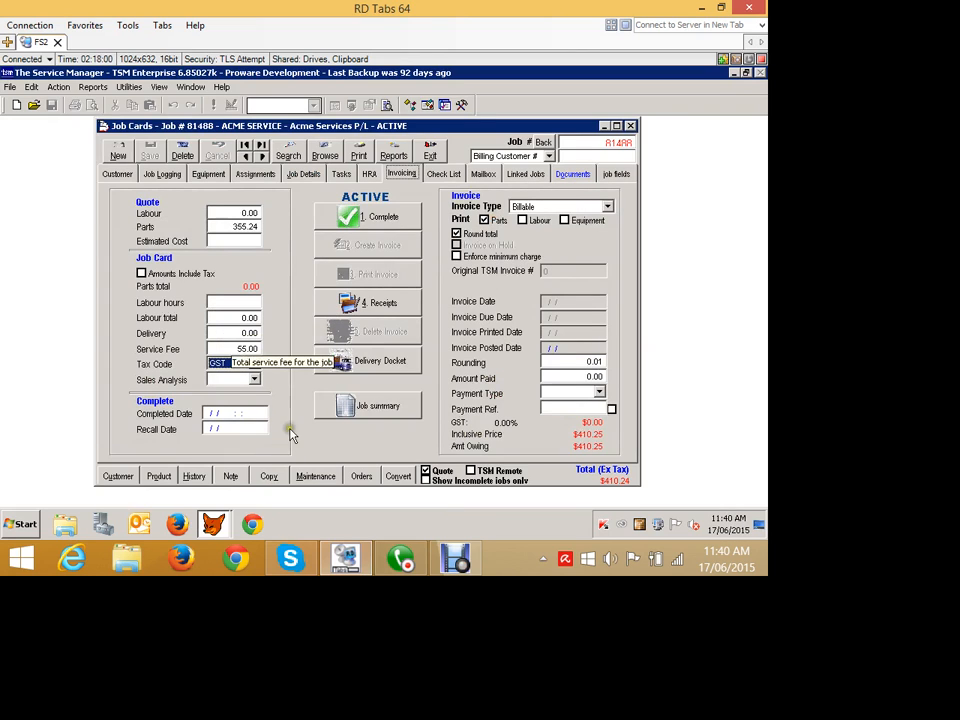
{"action": "left_click", "coordinate": [196, 214]}
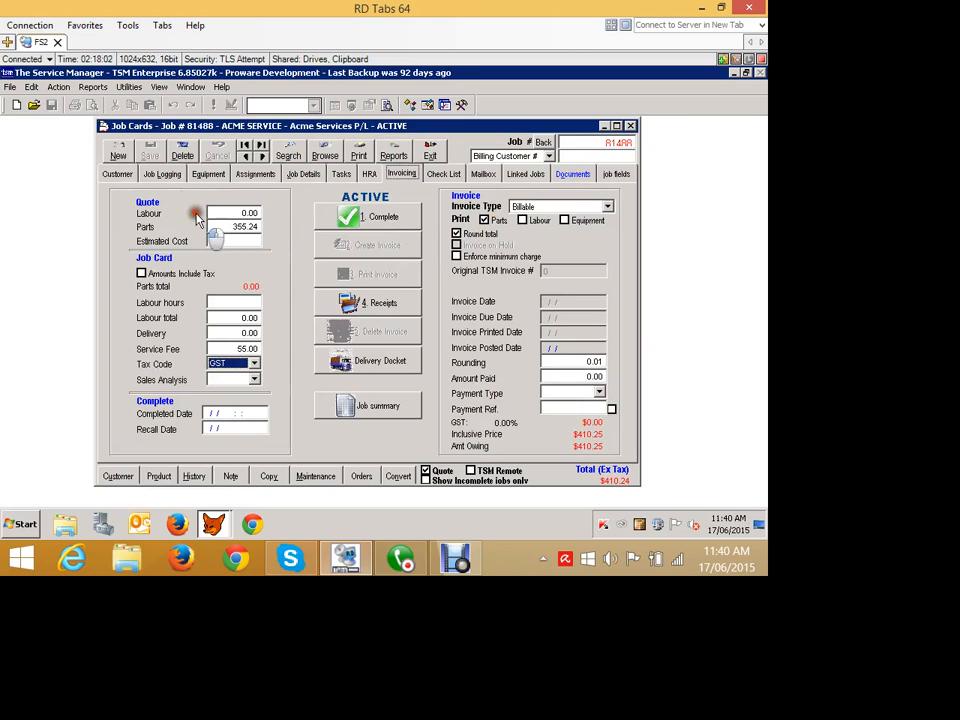
{"action": "left_click", "coordinate": [208, 174]}
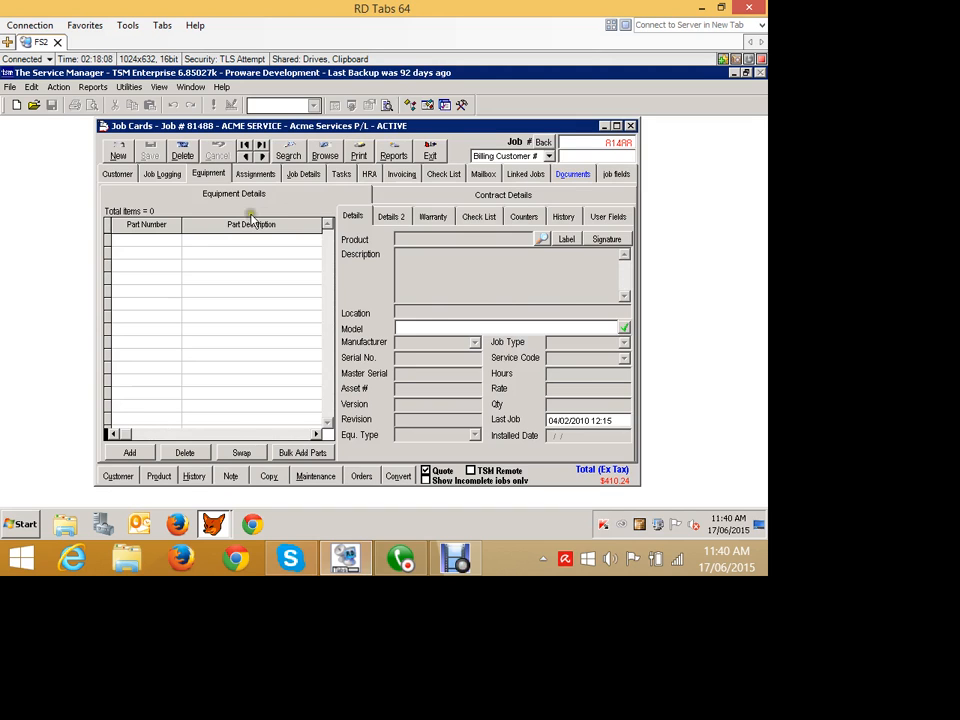
{"action": "left_click", "coordinate": [162, 172]}
{"action": "left_click", "coordinate": [303, 174]}
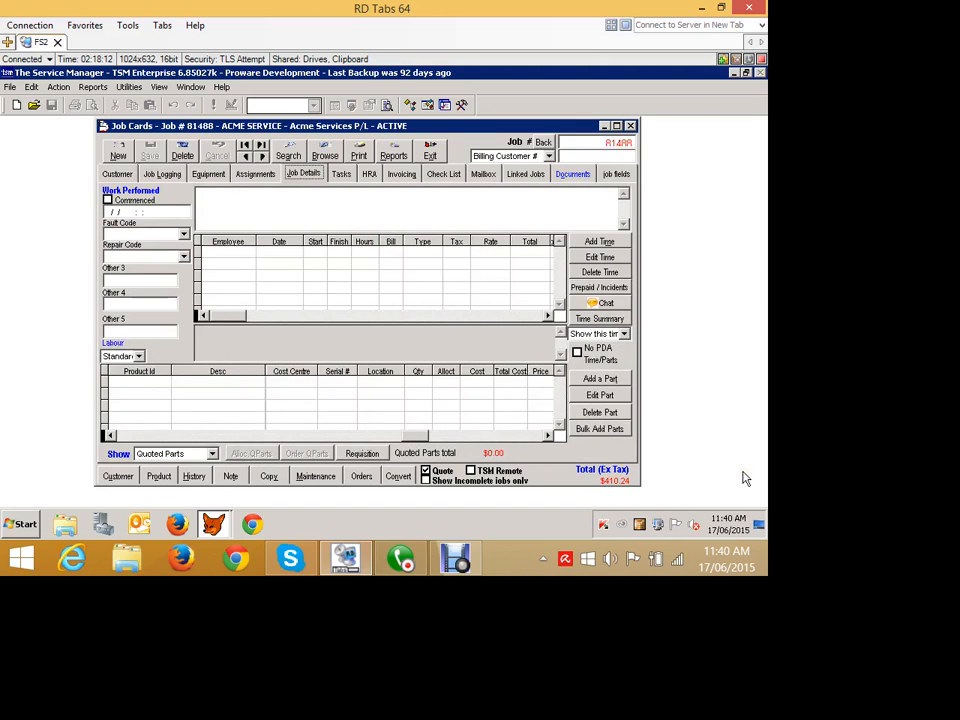
- Add product ANSP001K307R, MUFFIN TOASTER CONT.BOARD, as a quoted part with location NSW - Van 1, and save it
{"action": "left_click", "coordinate": [600, 378]}
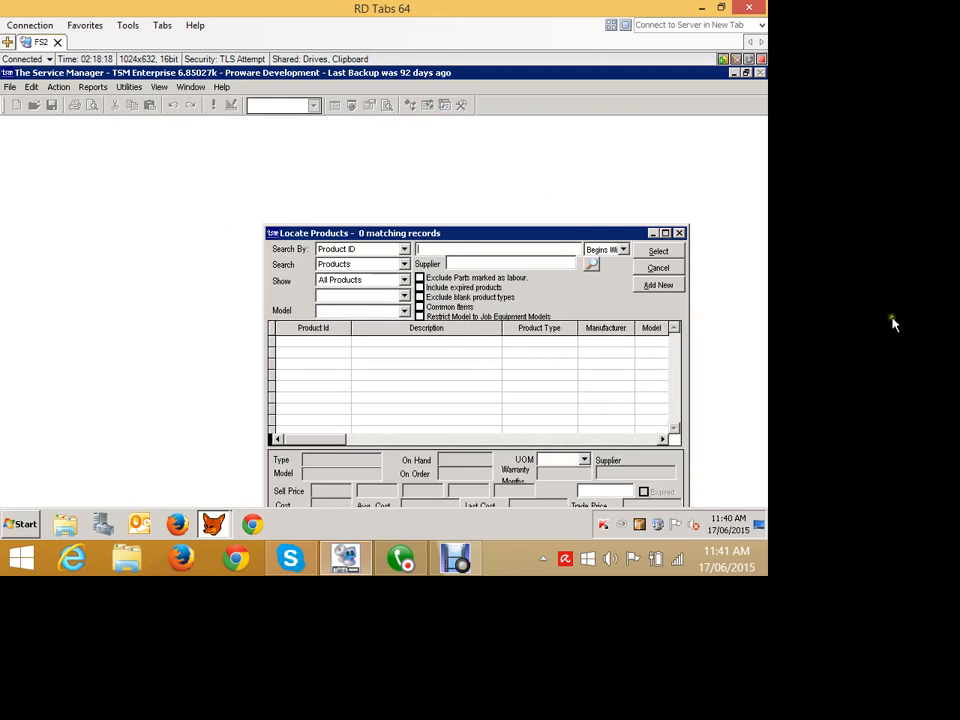
{"action": "type", "text": "1"}
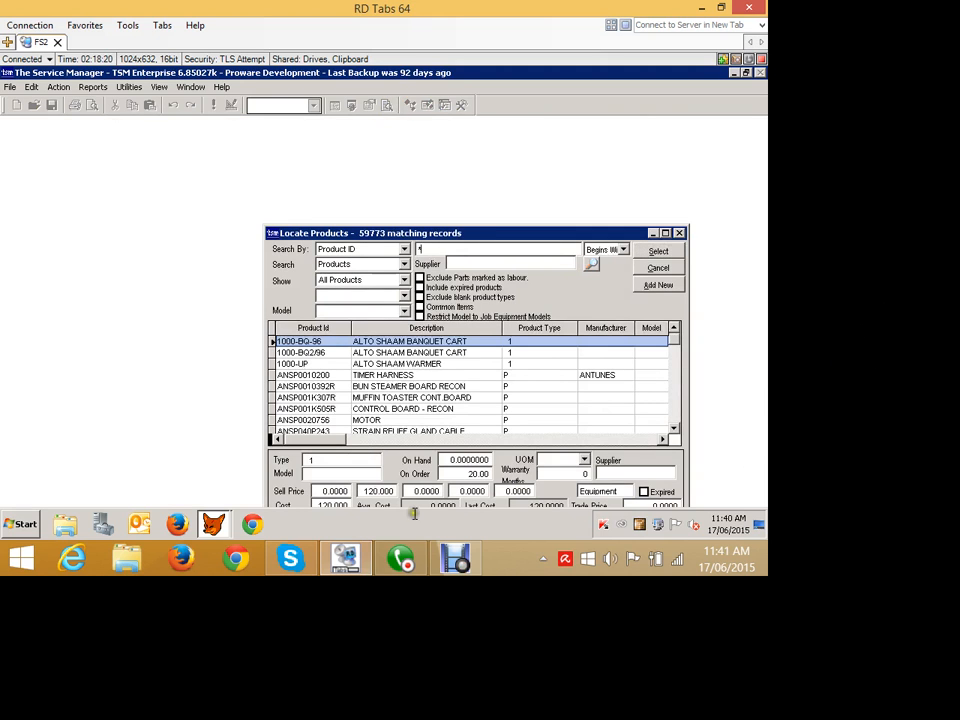
{"action": "left_click", "coordinate": [330, 397]}
{"action": "key", "text": "Return"}
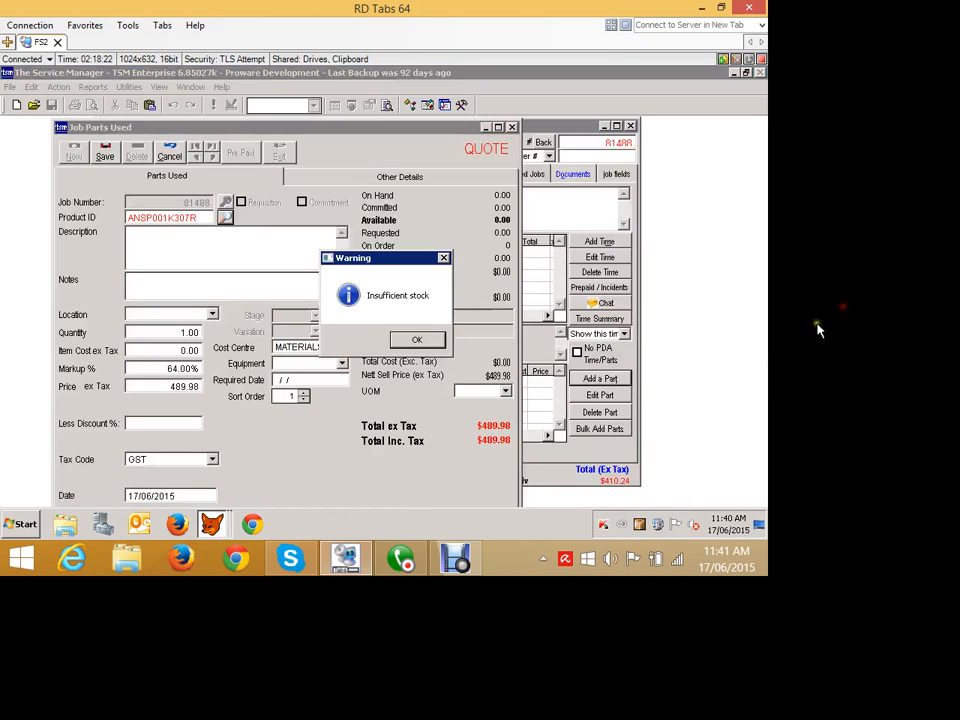
{"action": "key", "text": "Return"}
{"action": "left_click", "coordinate": [266, 387]}
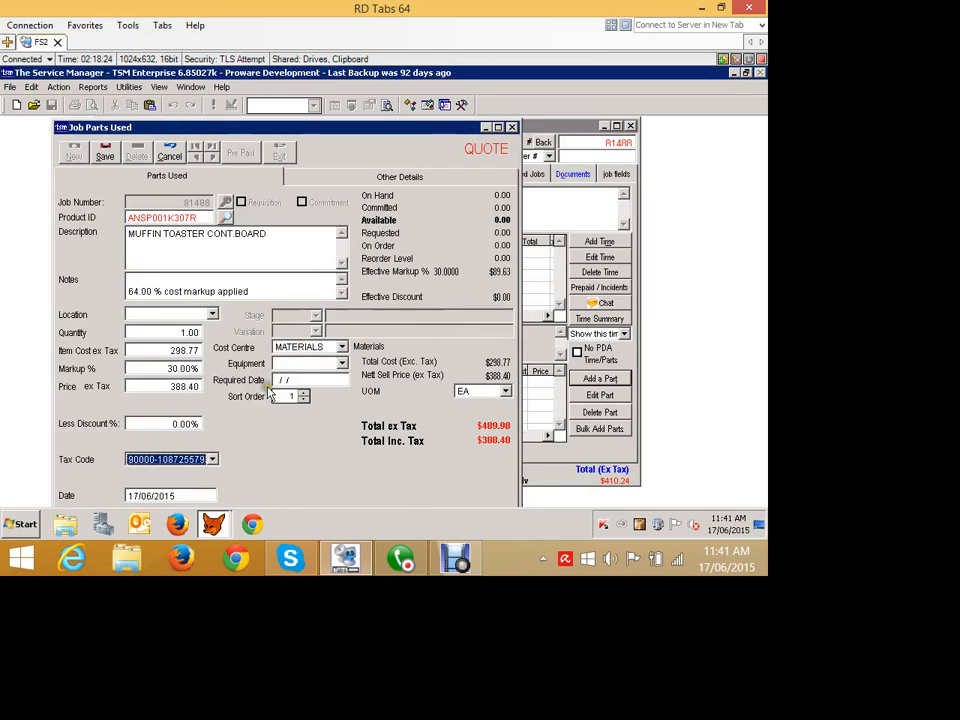
{"action": "left_click", "coordinate": [264, 410]}
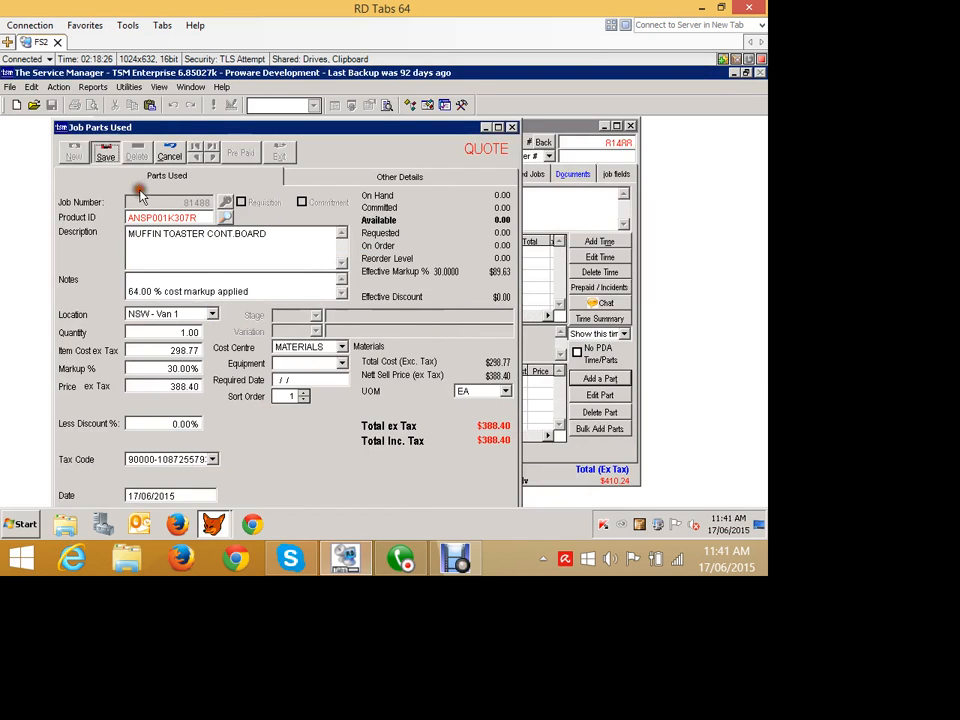
{"action": "left_click", "coordinate": [104, 152]}
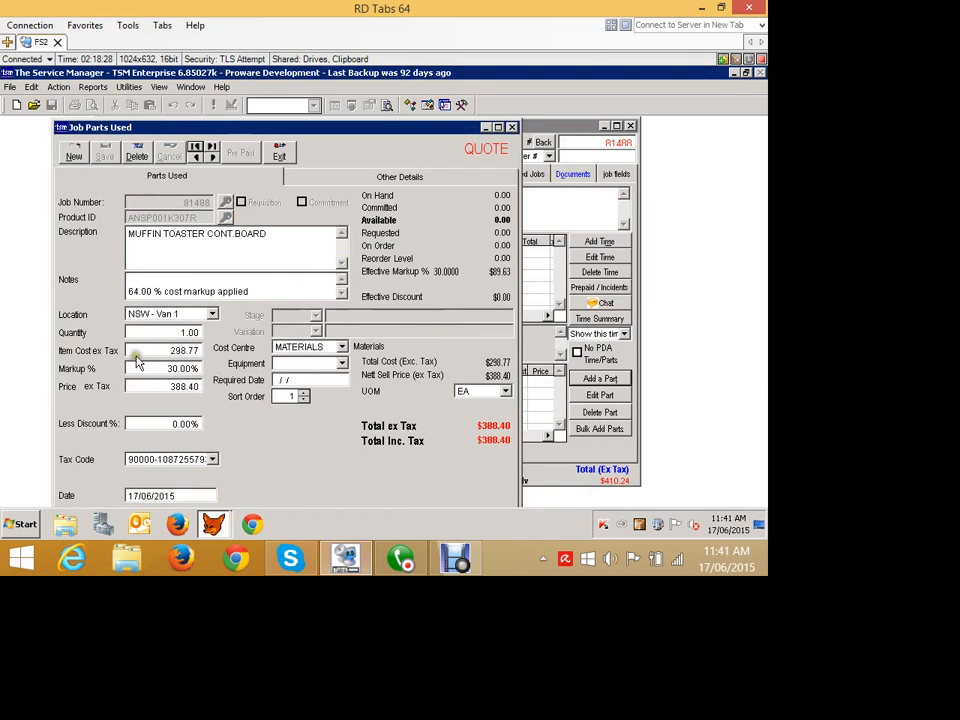
- Add product BACKUP BATTERY as a second quoted part with location NSW - Van 1, save it, and return to the job card
{"action": "left_click", "coordinate": [72, 150]}
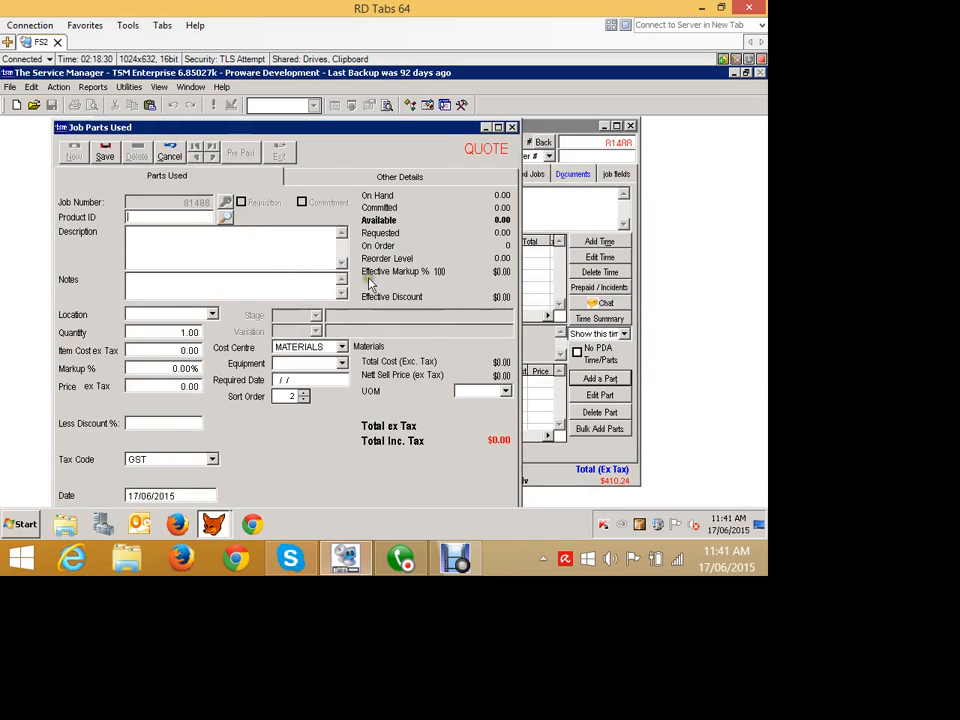
{"action": "left_click", "coordinate": [274, 273]}
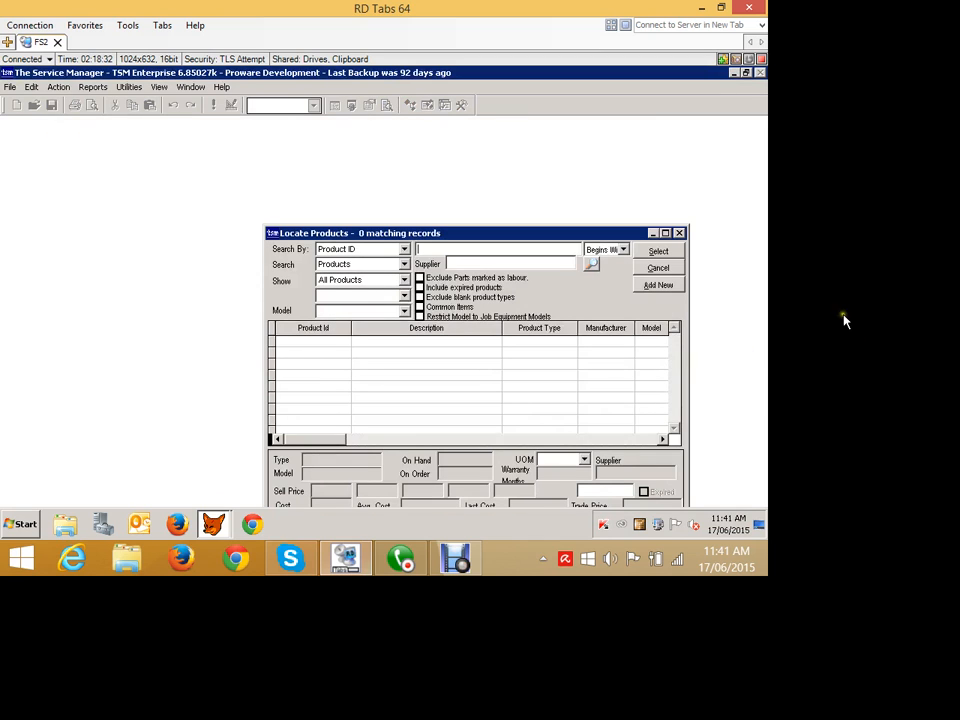
{"action": "type", "text": "1"}
{"action": "left_click_drag", "start_coordinate": [675, 339], "coordinate": [673, 419]}
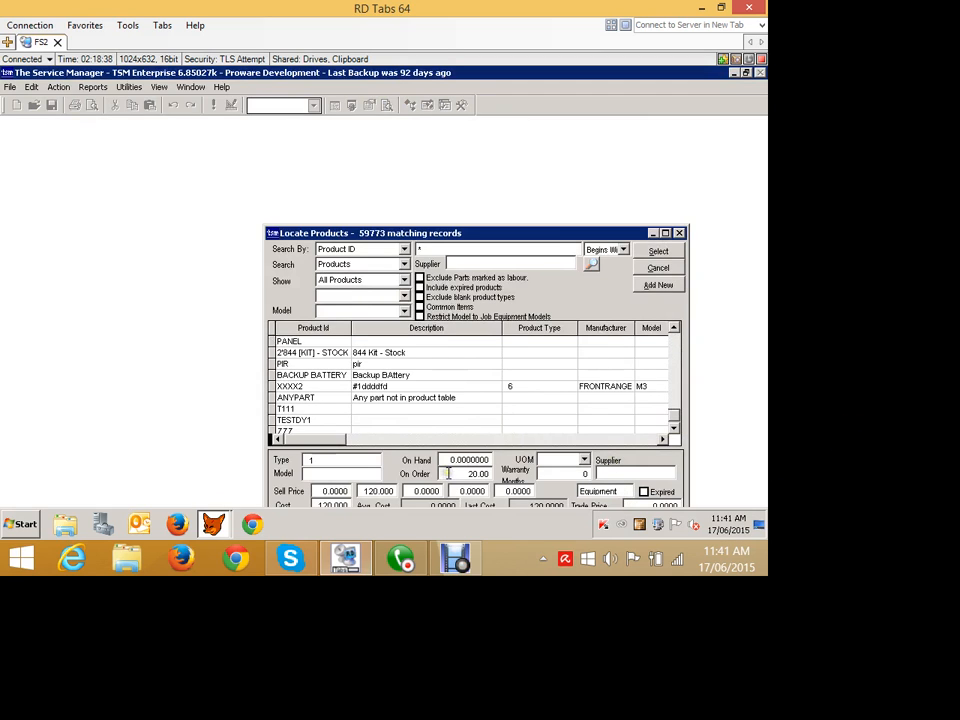
{"action": "left_click", "coordinate": [359, 376]}
{"action": "left_click", "coordinate": [657, 250]}
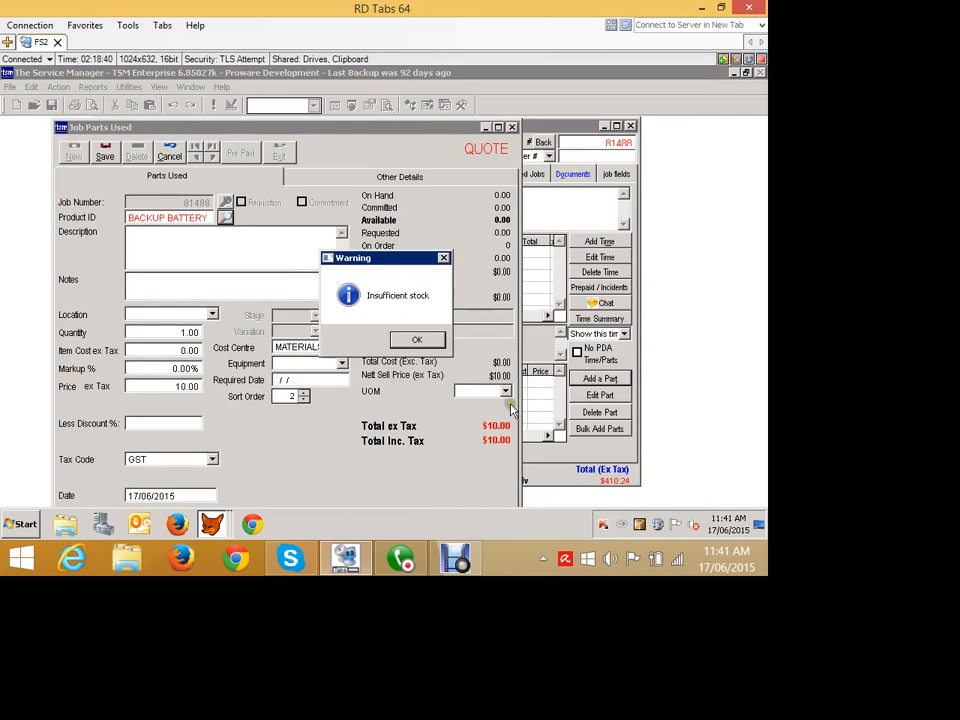
{"action": "key", "text": "Return"}
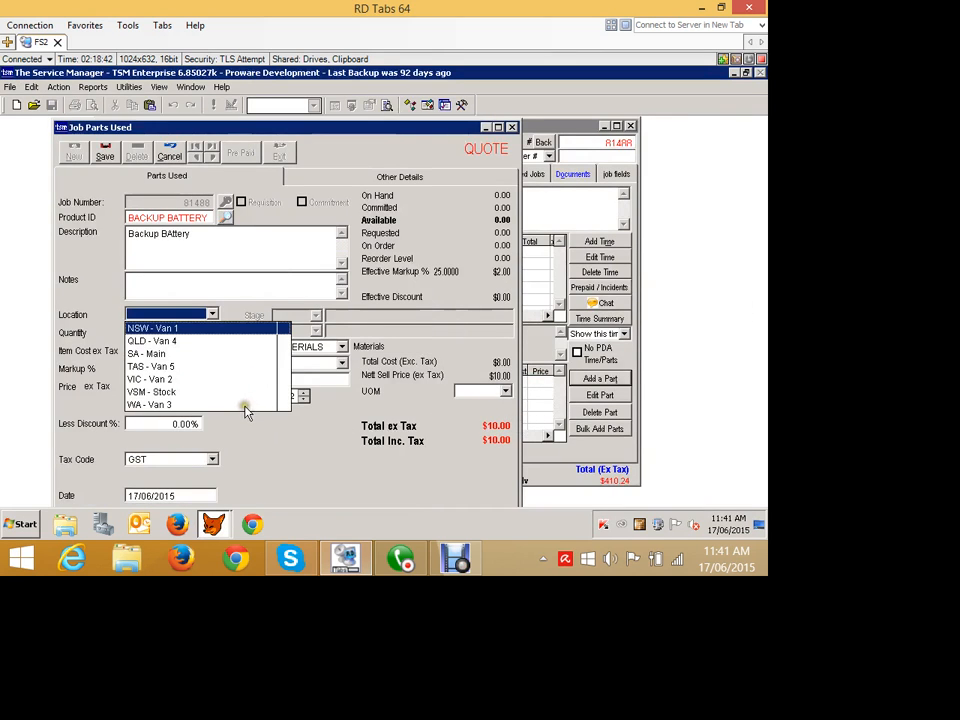
{"action": "key", "text": "Return"}
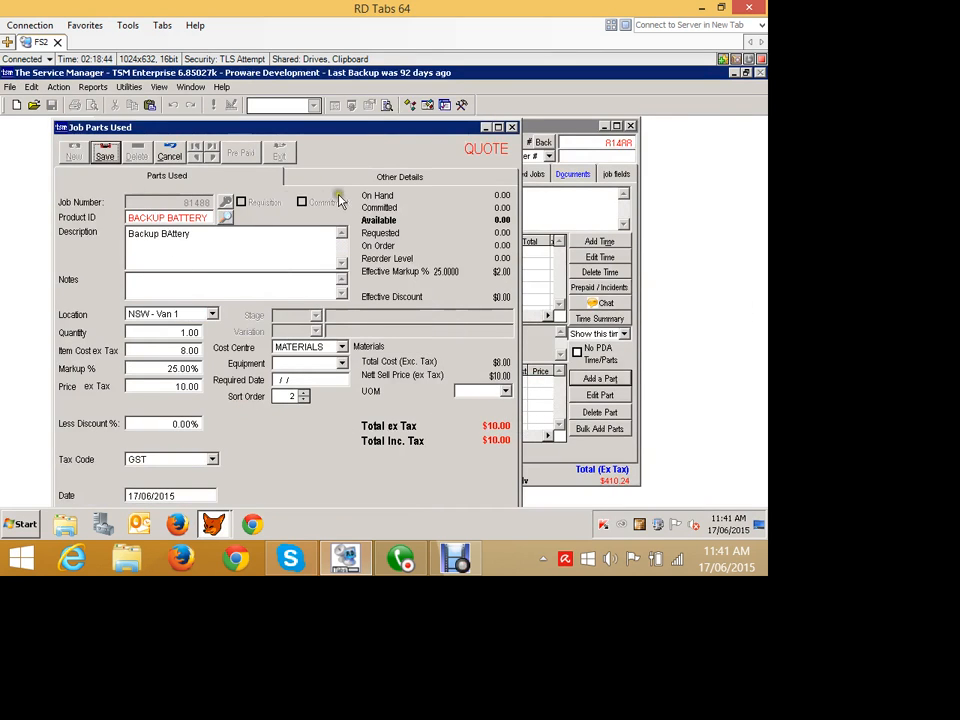
{"action": "key", "text": "Return"}
{"action": "key", "text": "Return"}
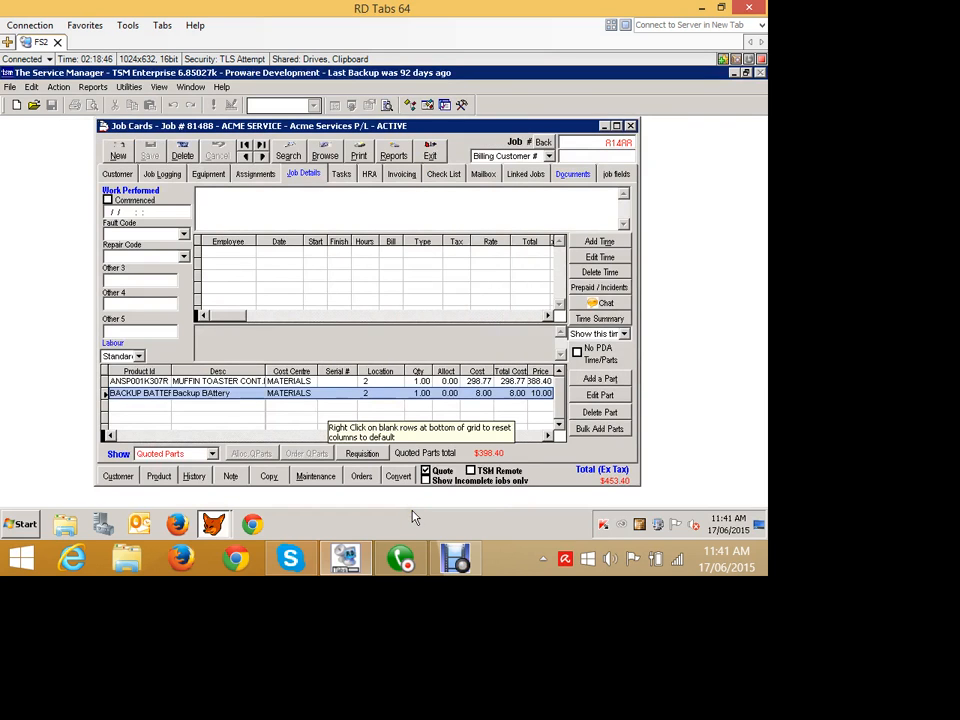
{"action": "left_click", "coordinate": [195, 453]}
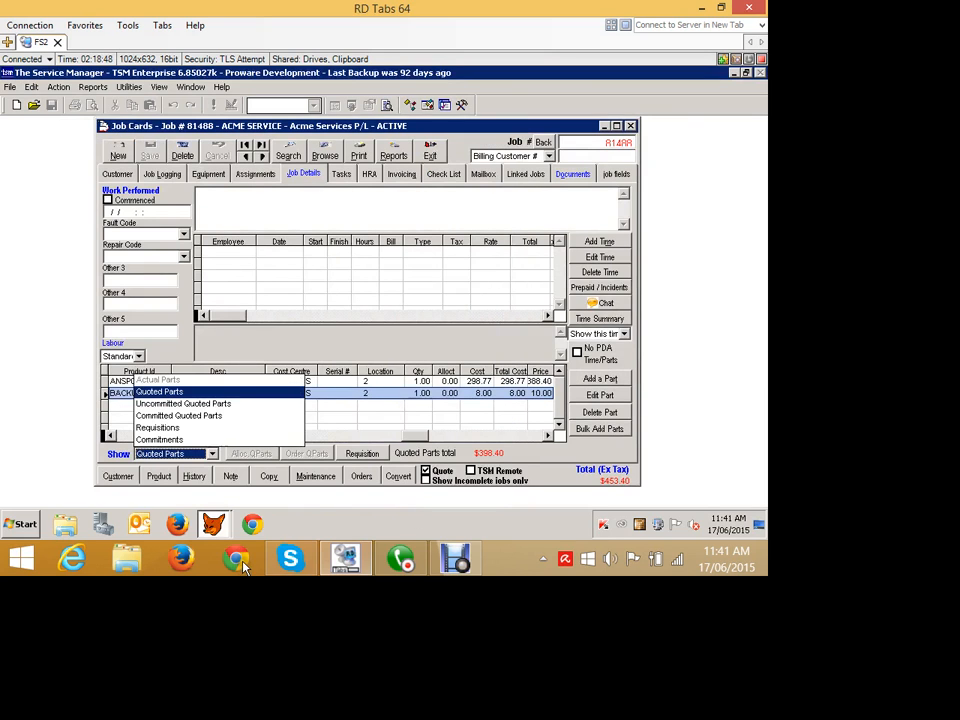
{"action": "left_click", "coordinate": [553, 455]}
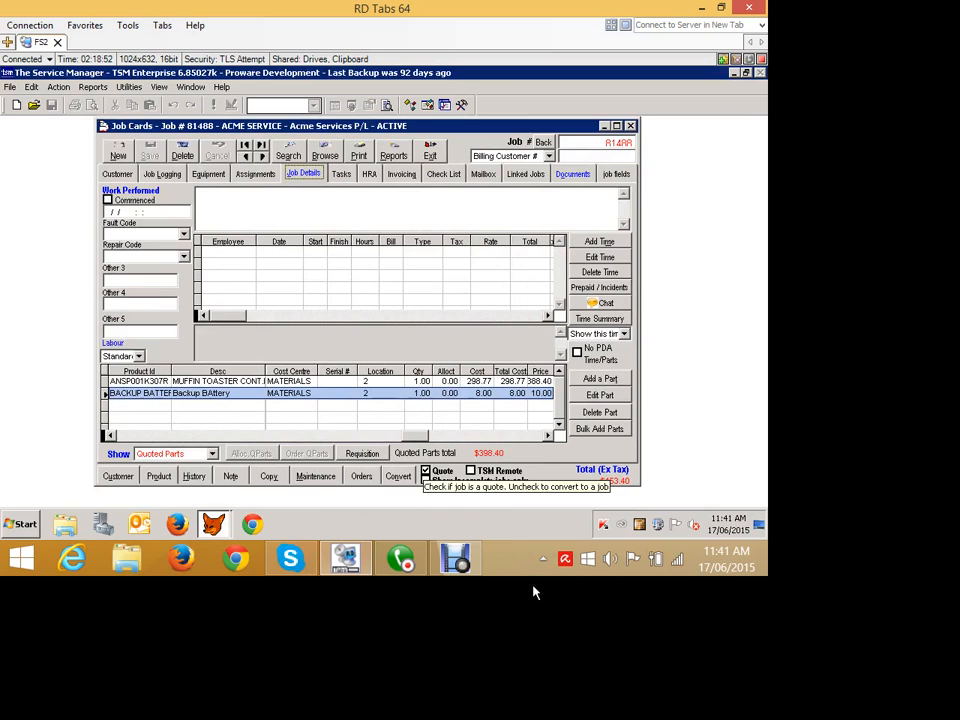
- Convert the job 81488 quote to a job, keep the fixed quoted parts price, and save it
{"action": "left_click", "coordinate": [425, 470]}
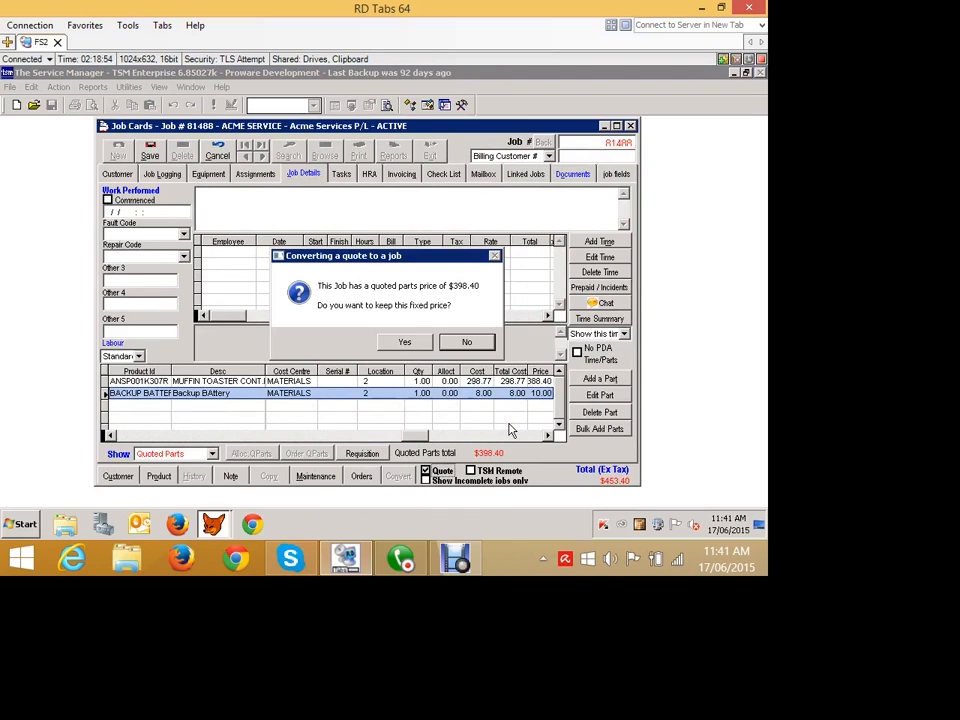
{"action": "left_click", "coordinate": [396, 341]}
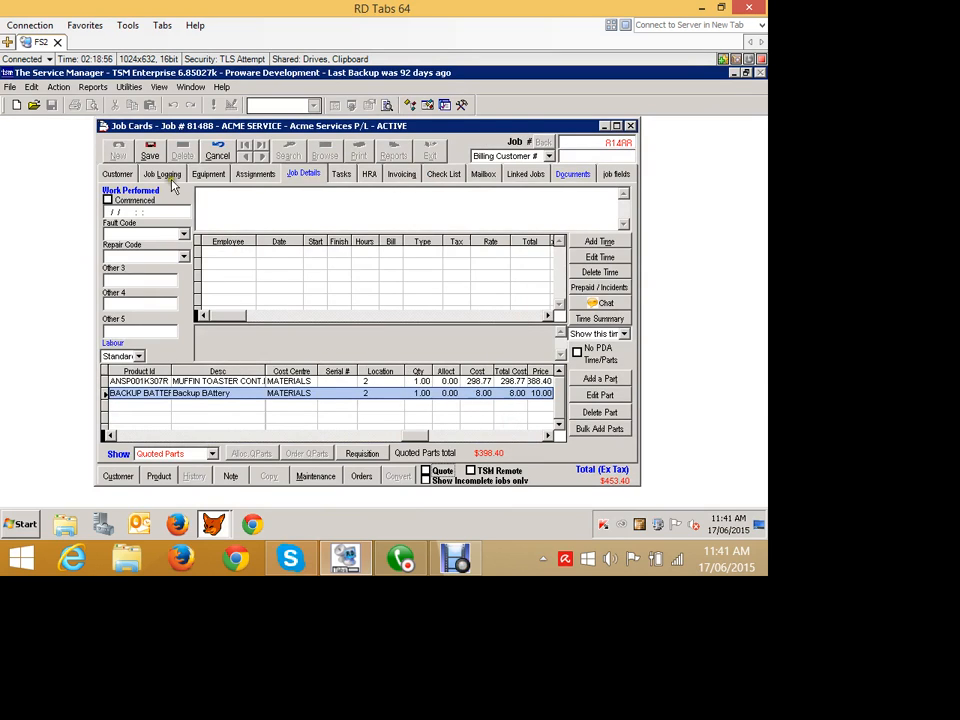
{"action": "left_click", "coordinate": [147, 151]}
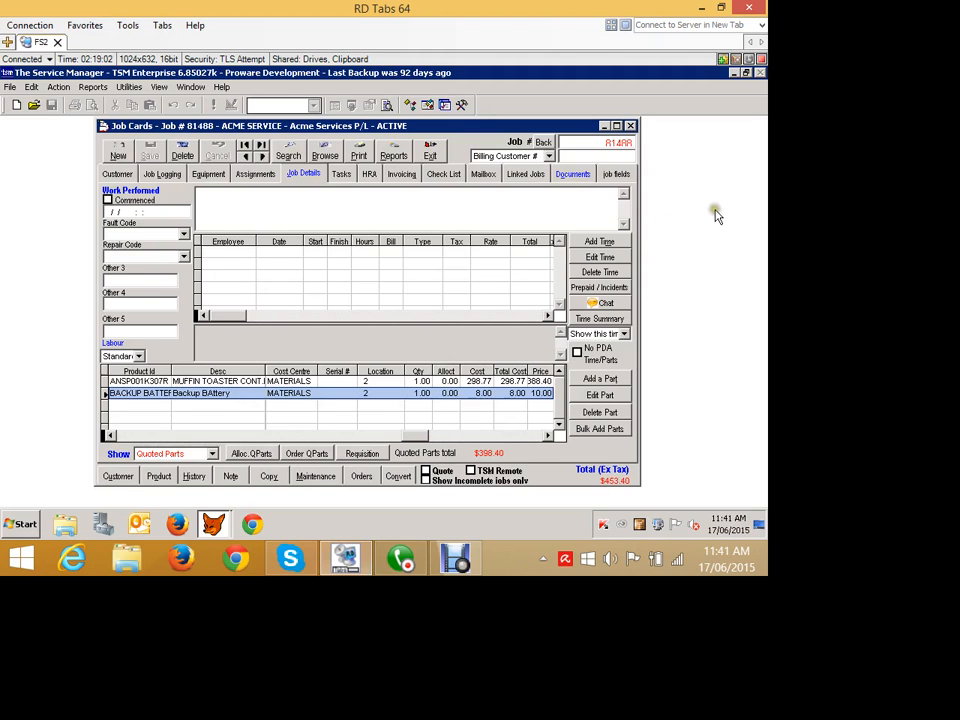
- Check the documents of job 81488, return to its job details, and create a stock requisition for its quoted parts
{"action": "left_click", "coordinate": [572, 173]}
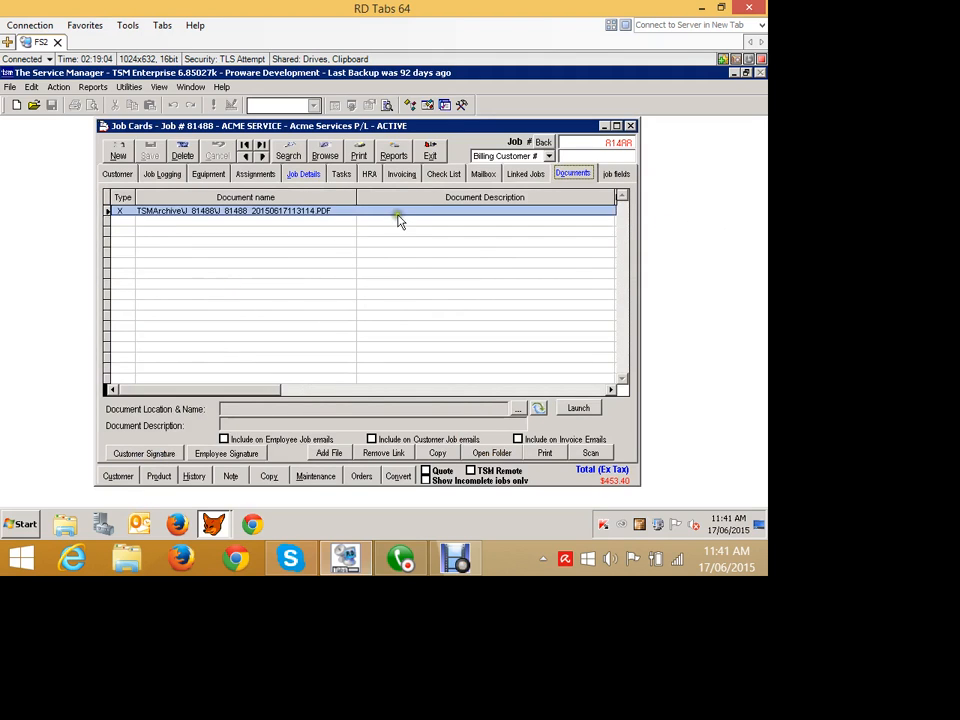
{"action": "left_click", "coordinate": [309, 172]}
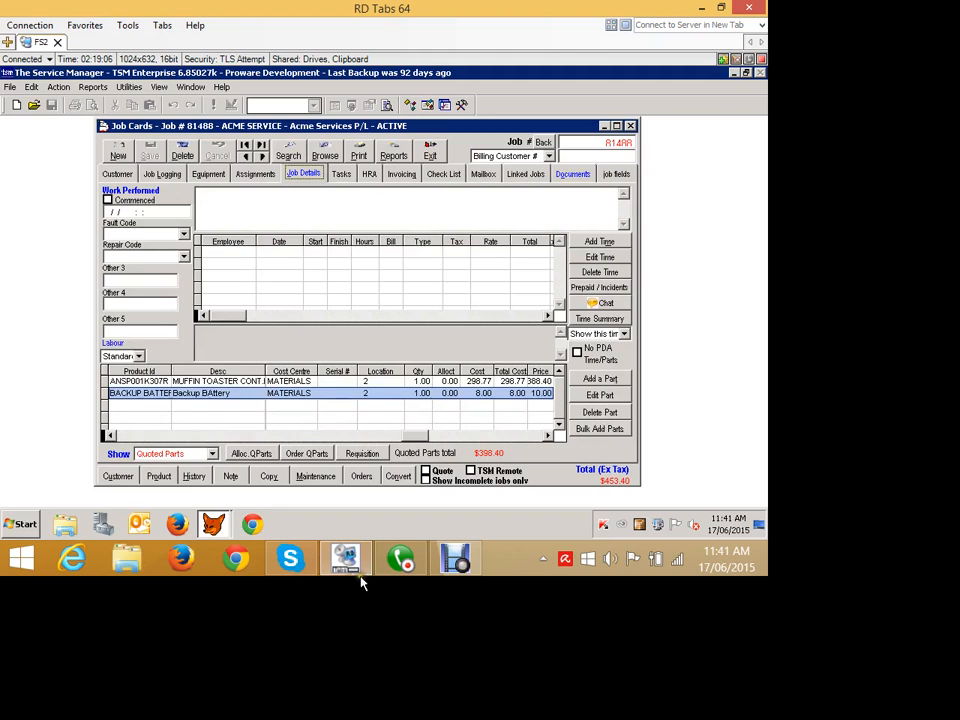
{"action": "left_click", "coordinate": [361, 454]}
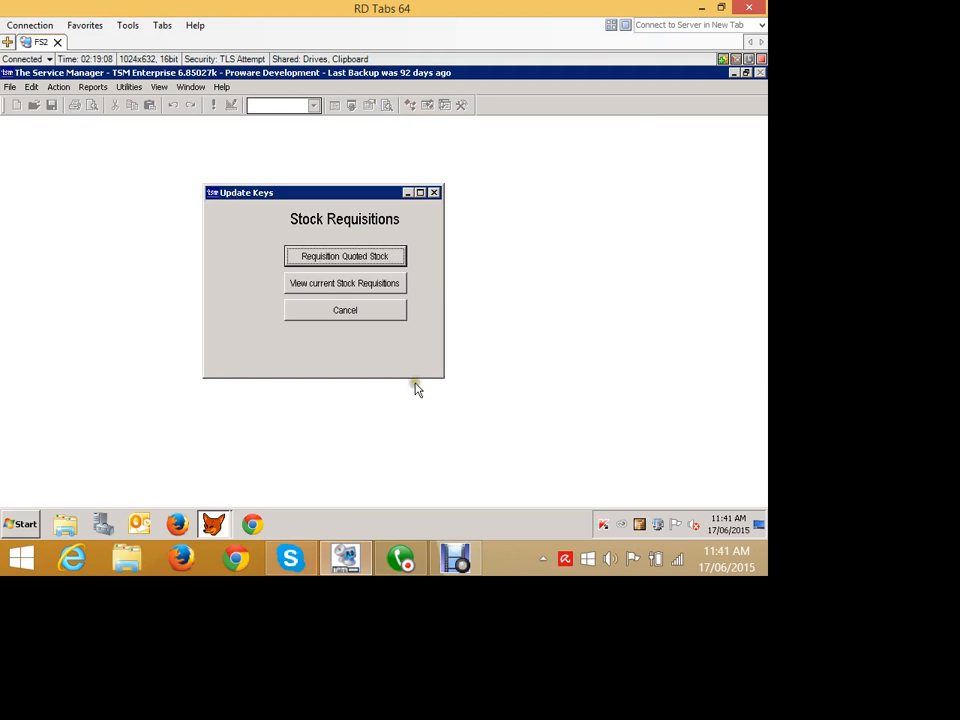
{"action": "left_click", "coordinate": [312, 250]}
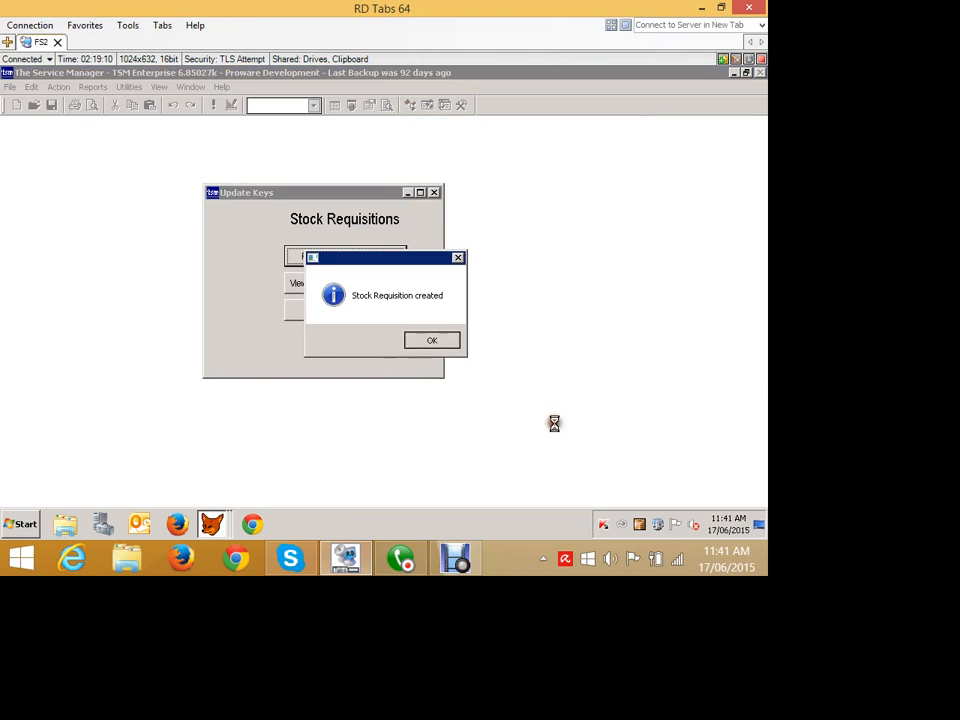
{"action": "left_click", "coordinate": [412, 337]}
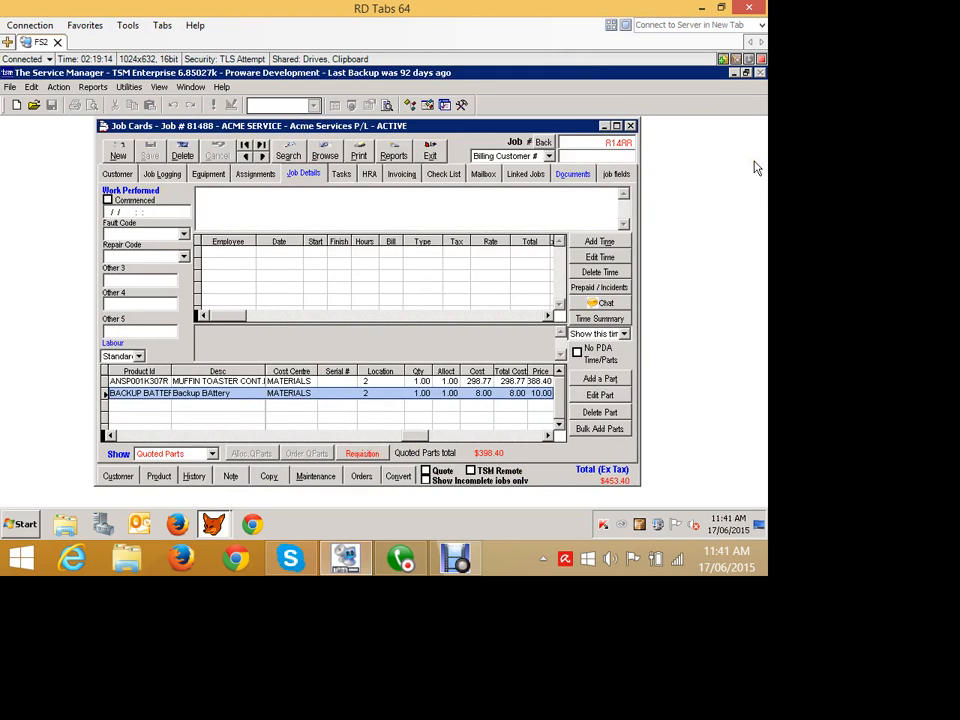
- Minimise the job card, open Reorder Parts, and try to reorder the TEST and FRED requisitions from supplier WHOLESALE TONERS
{"action": "left_click", "coordinate": [606, 126]}
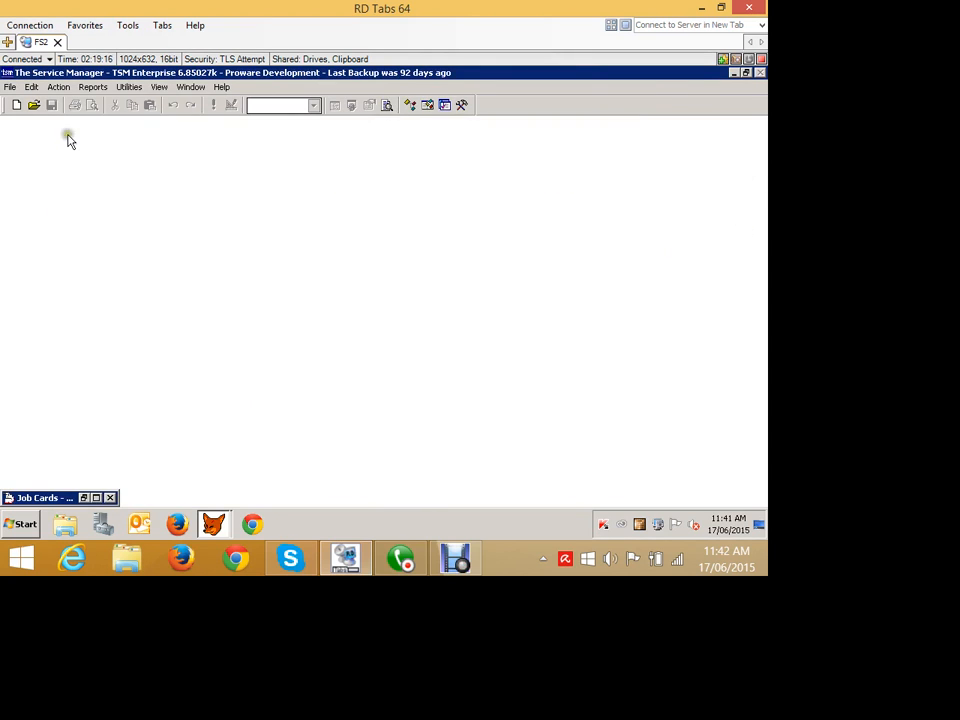
{"action": "left_click", "coordinate": [58, 87]}
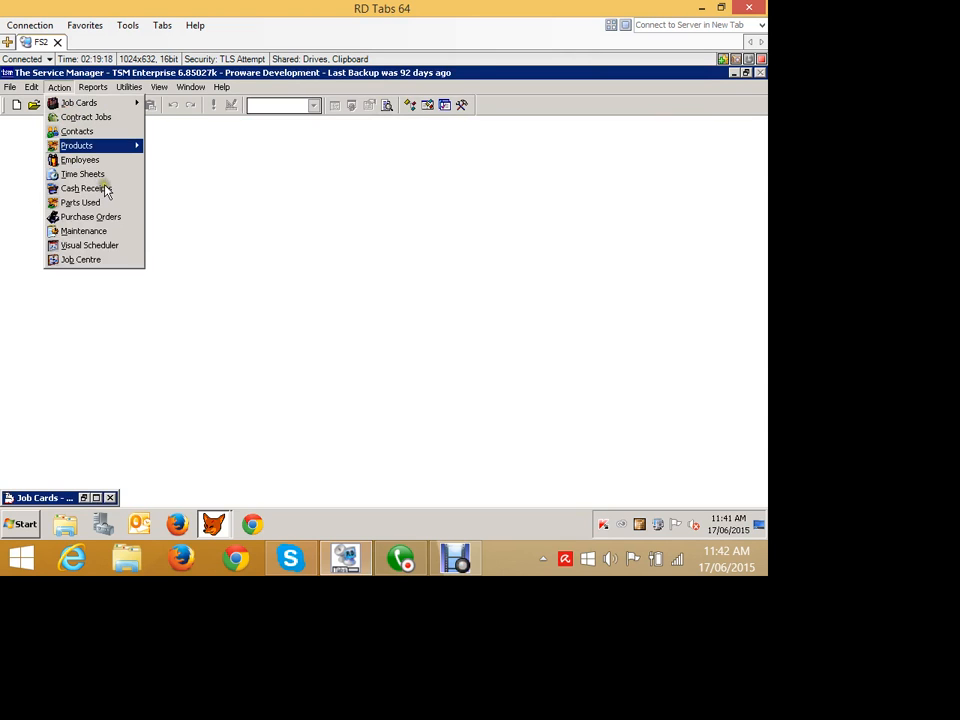
{"action": "mouse_move", "coordinate": [90, 145]}
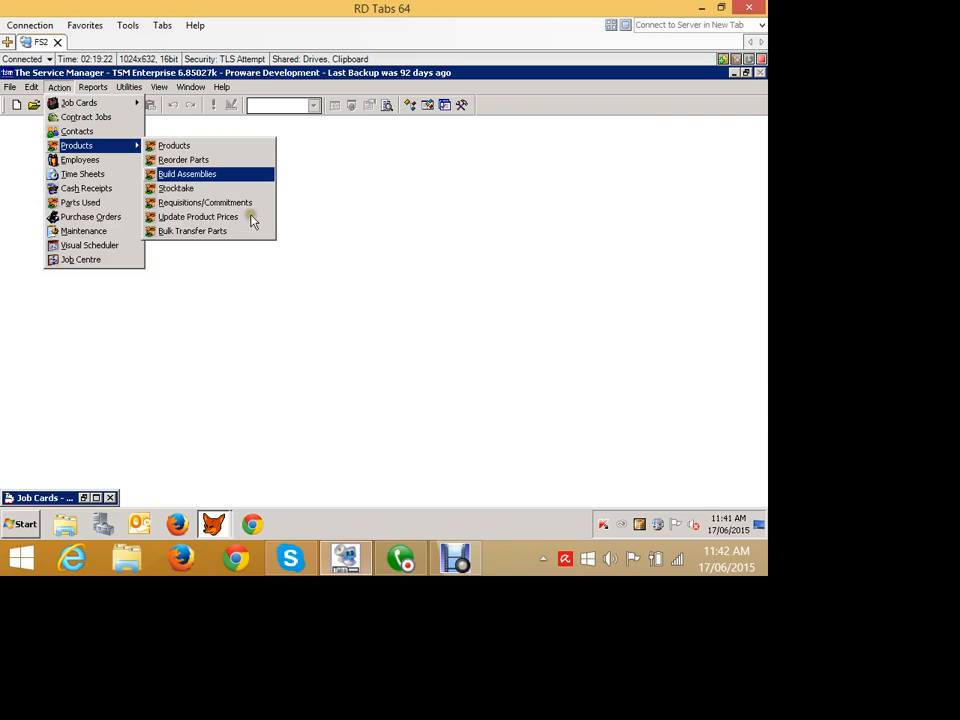
{"action": "left_click", "coordinate": [183, 160]}
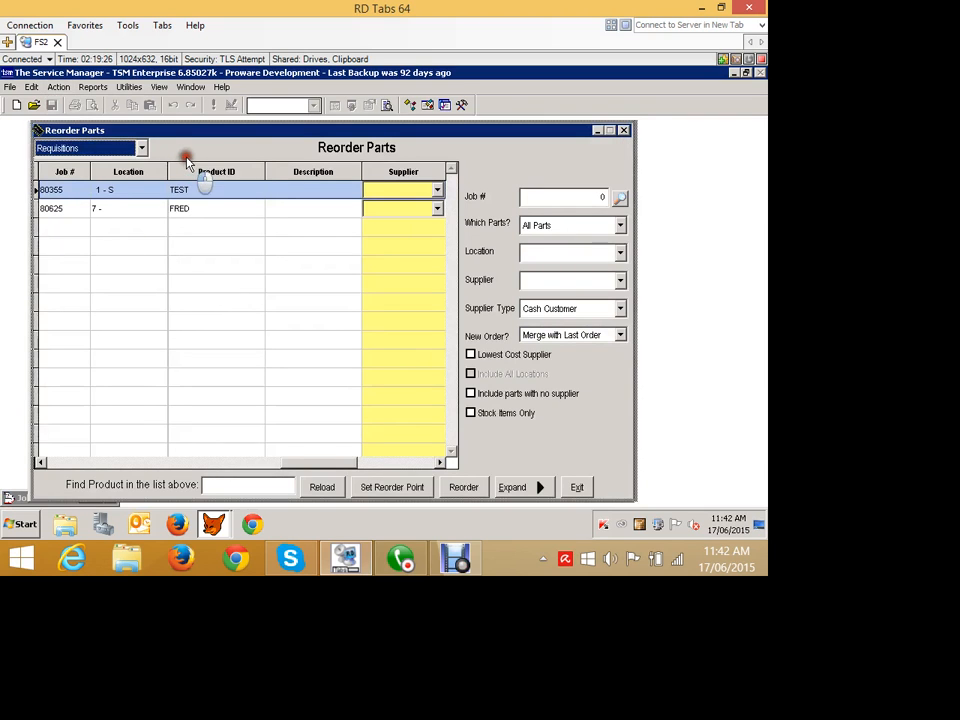
{"action": "left_click_drag", "start_coordinate": [140, 130], "coordinate": [154, 128]}
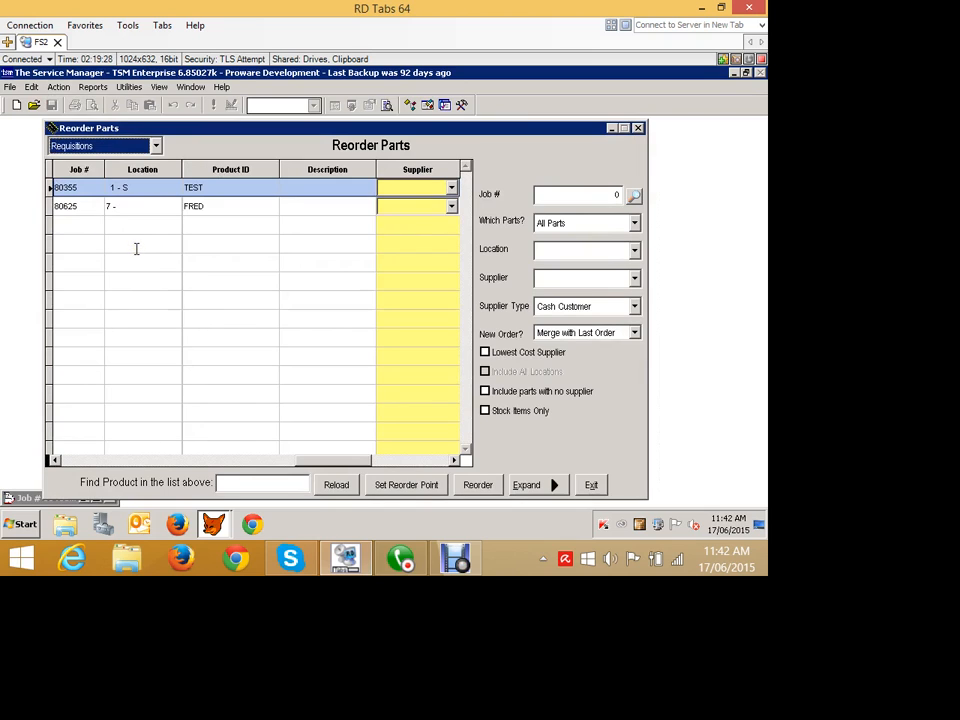
{"action": "left_click", "coordinate": [451, 188]}
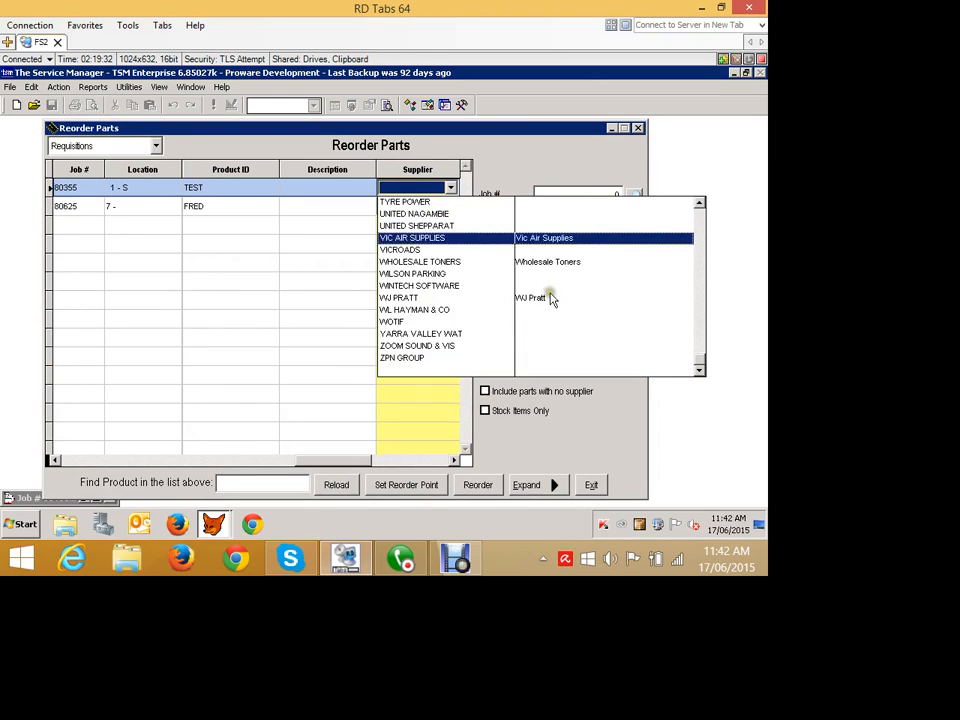
{"action": "left_click", "coordinate": [438, 262]}
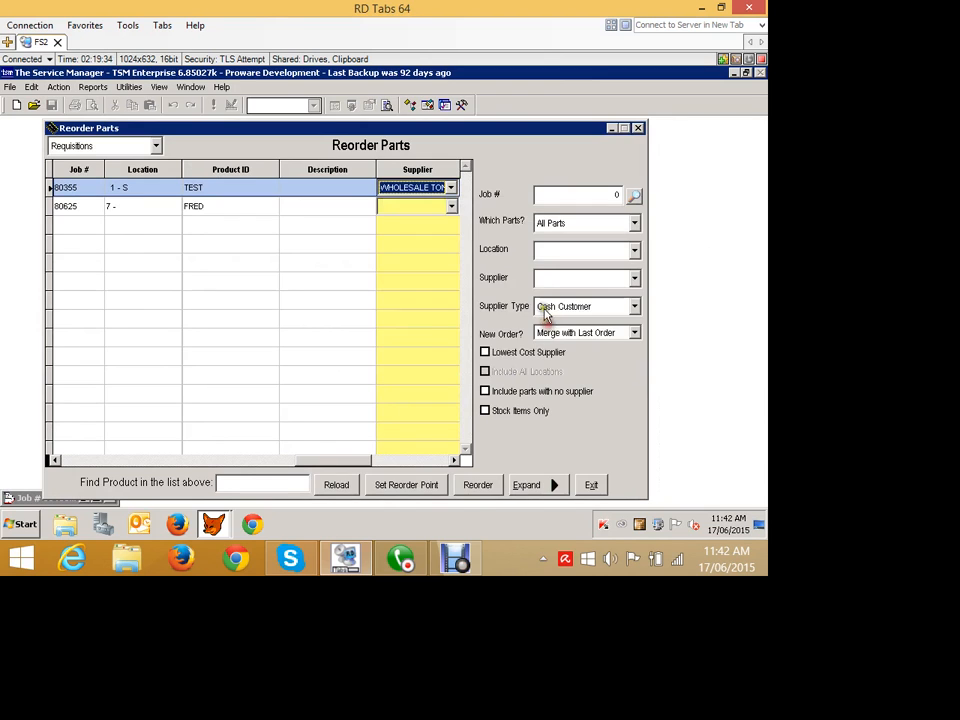
{"action": "left_click", "coordinate": [432, 207]}
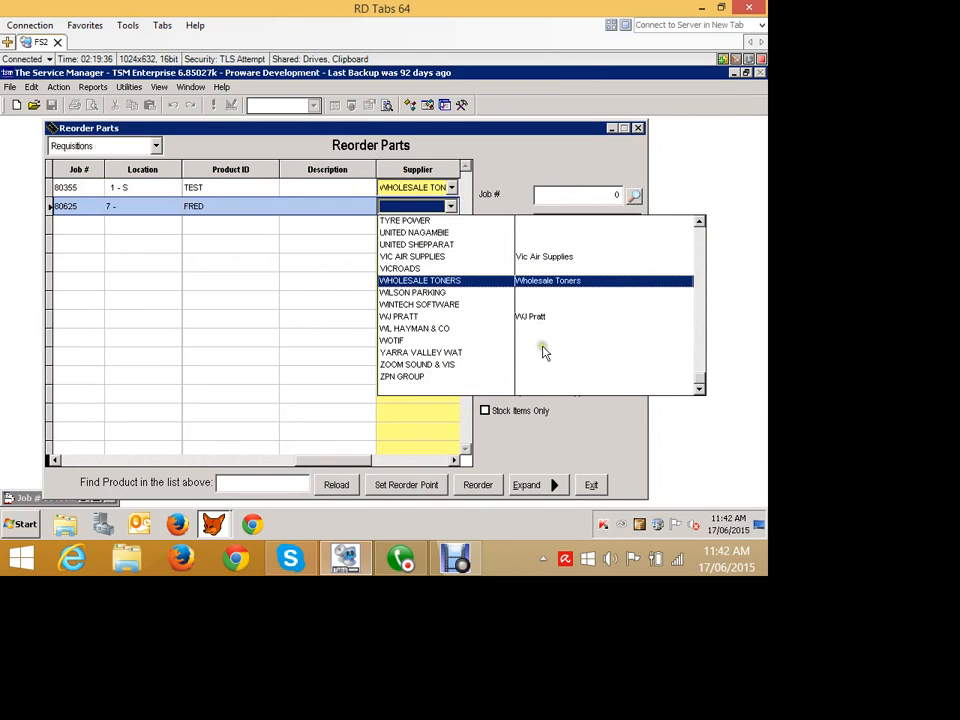
{"action": "left_click", "coordinate": [542, 346]}
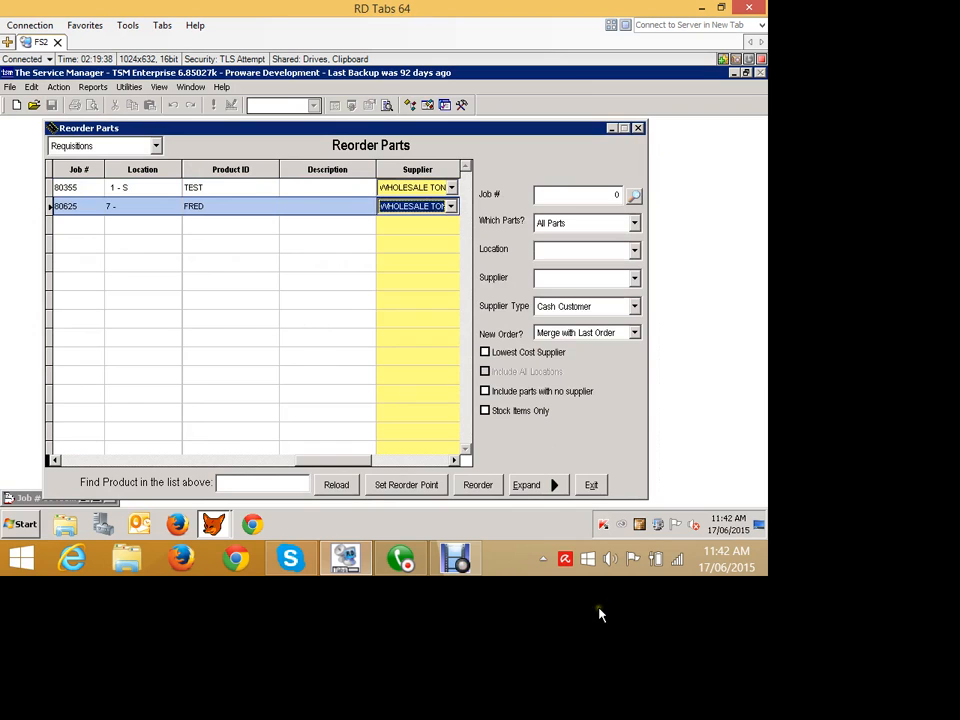
{"action": "left_click", "coordinate": [478, 484]}
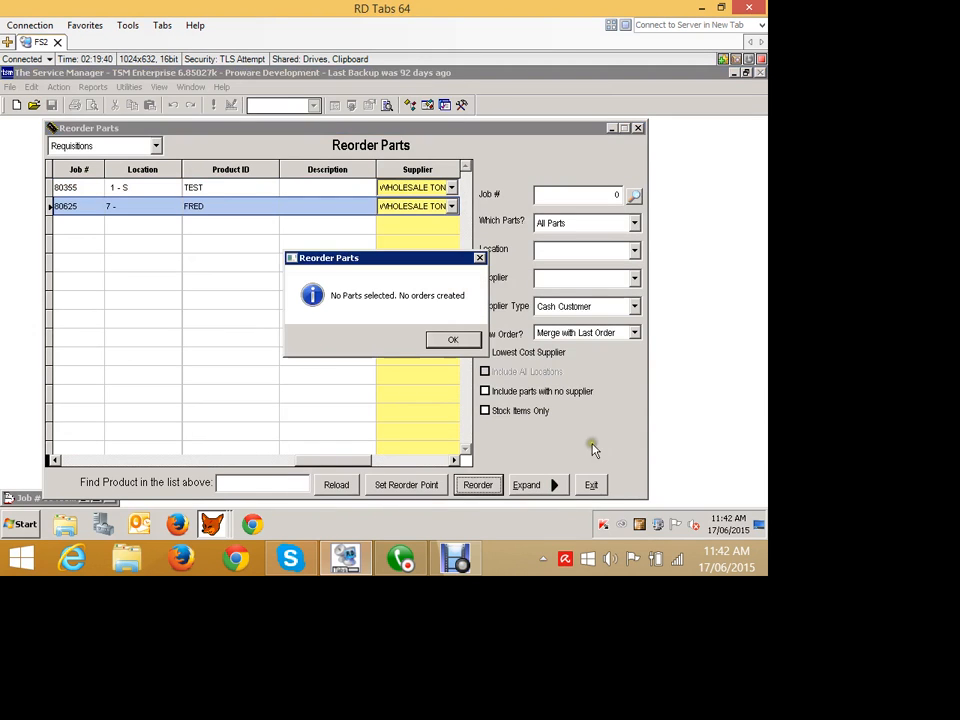
{"action": "key", "text": "Return"}
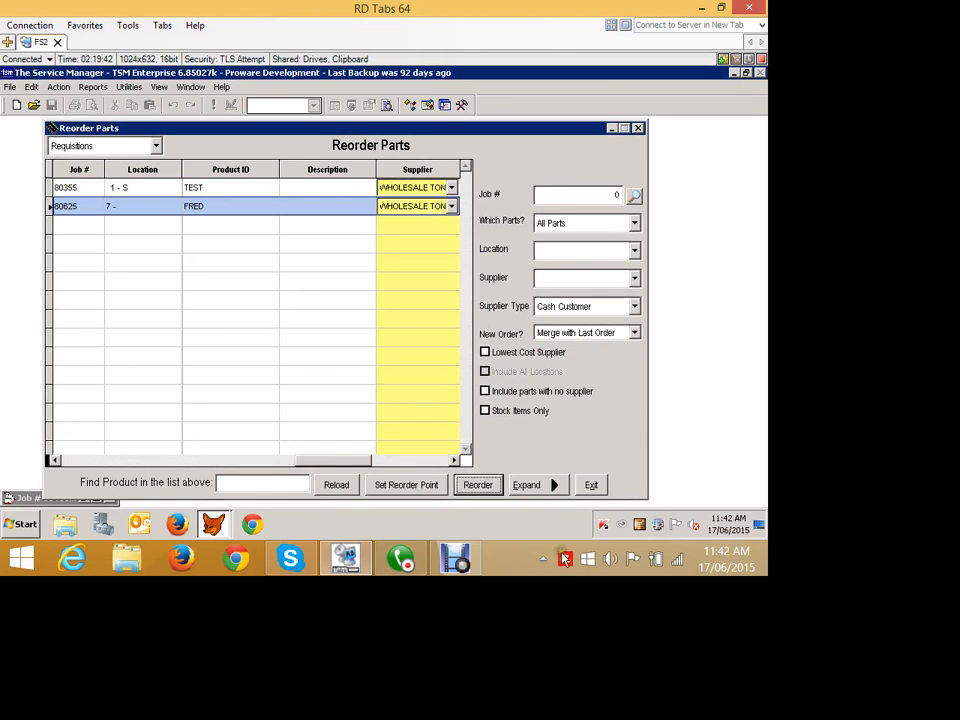
- Reload the requisitions in the expanded reorder list, set TEST to 8 and FRED to 100, and exit without ordering
{"action": "left_click", "coordinate": [548, 486]}
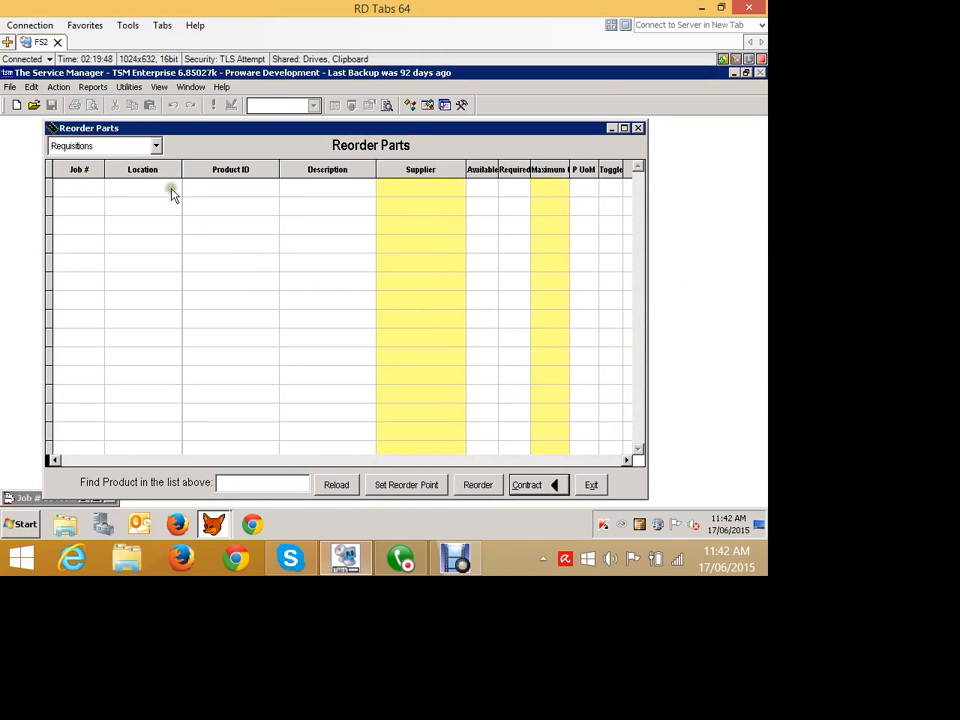
{"action": "left_click", "coordinate": [156, 146]}
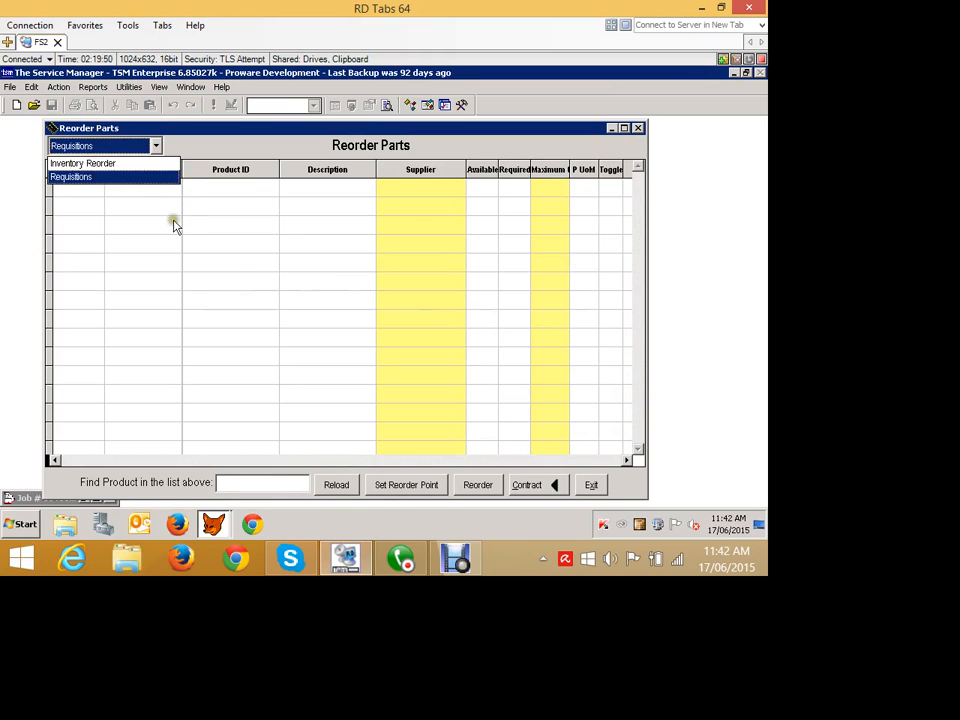
{"action": "left_click", "coordinate": [139, 177]}
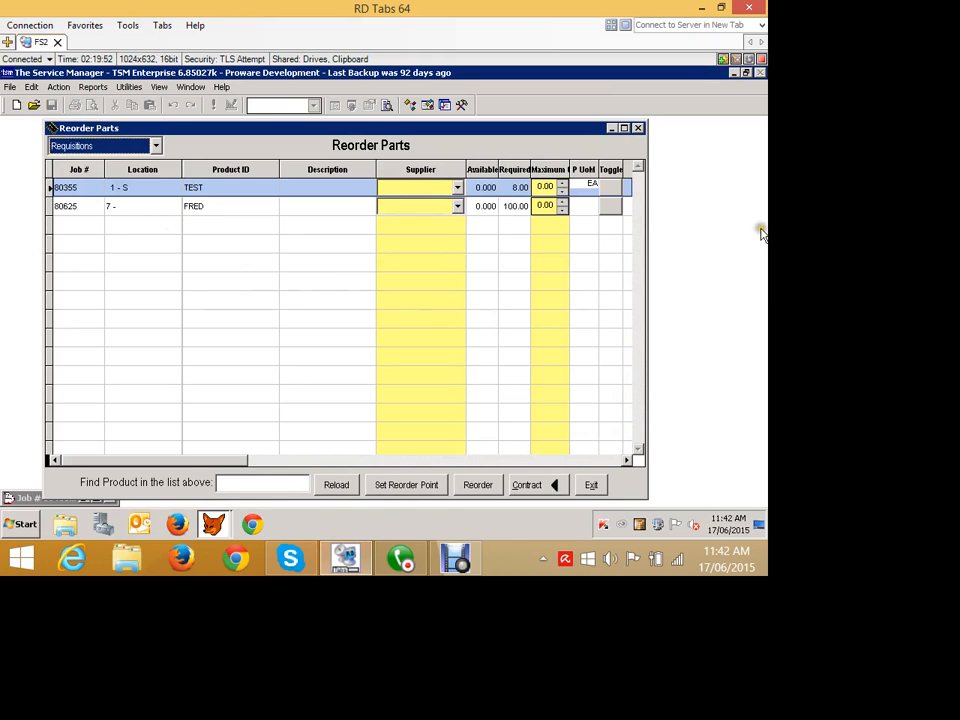
{"action": "left_click", "coordinate": [609, 187]}
{"action": "left_click", "coordinate": [609, 206]}
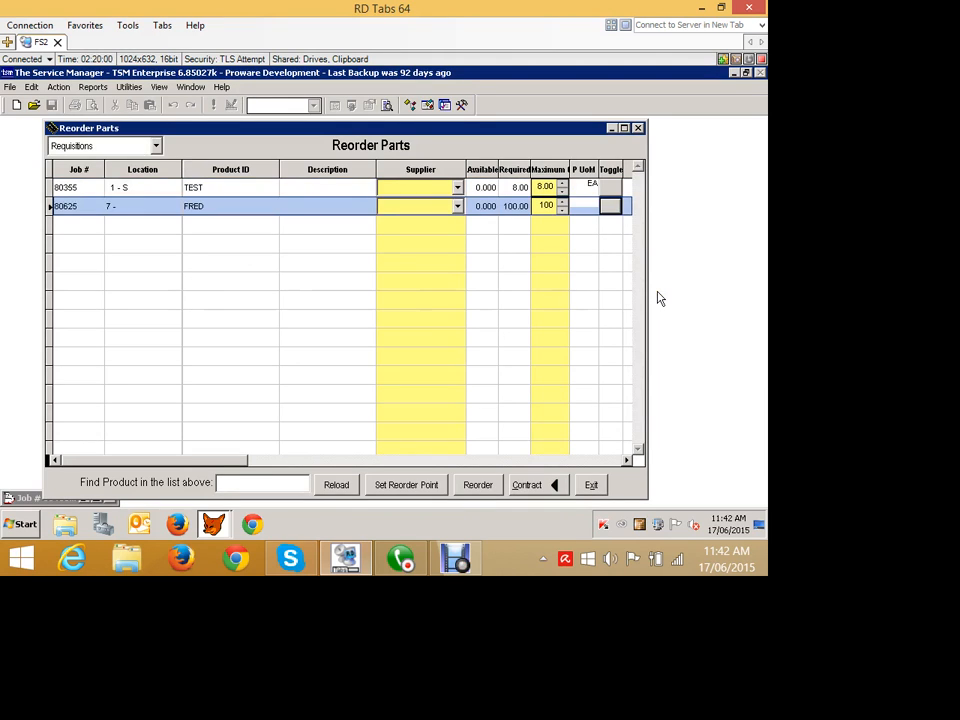
{"action": "left_click", "coordinate": [139, 151]}
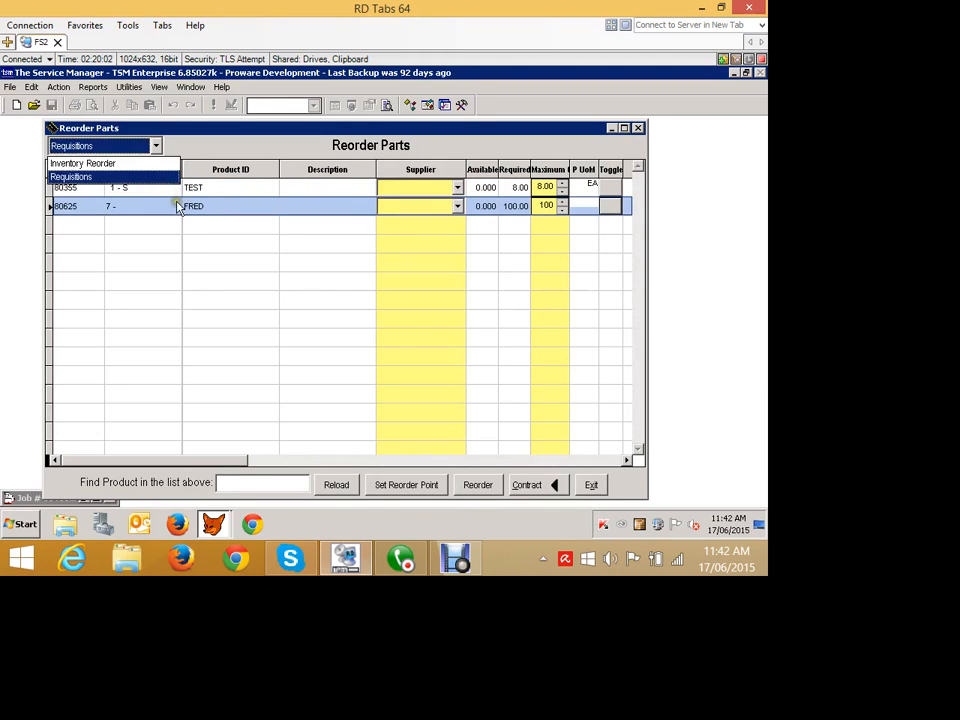
{"action": "left_click", "coordinate": [392, 324]}
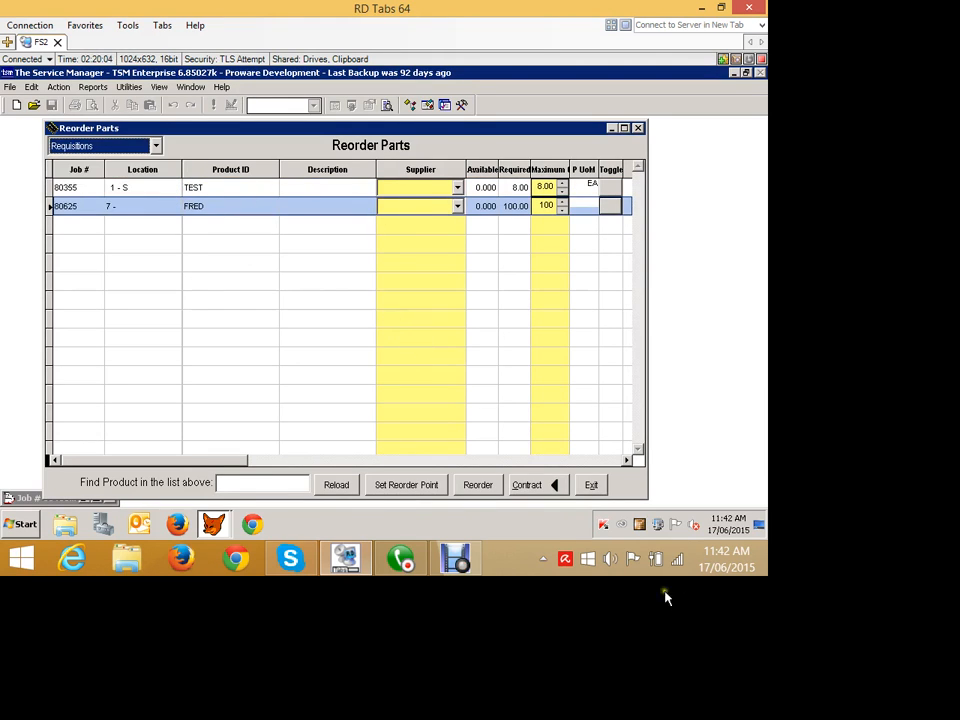
{"action": "left_click", "coordinate": [591, 484]}
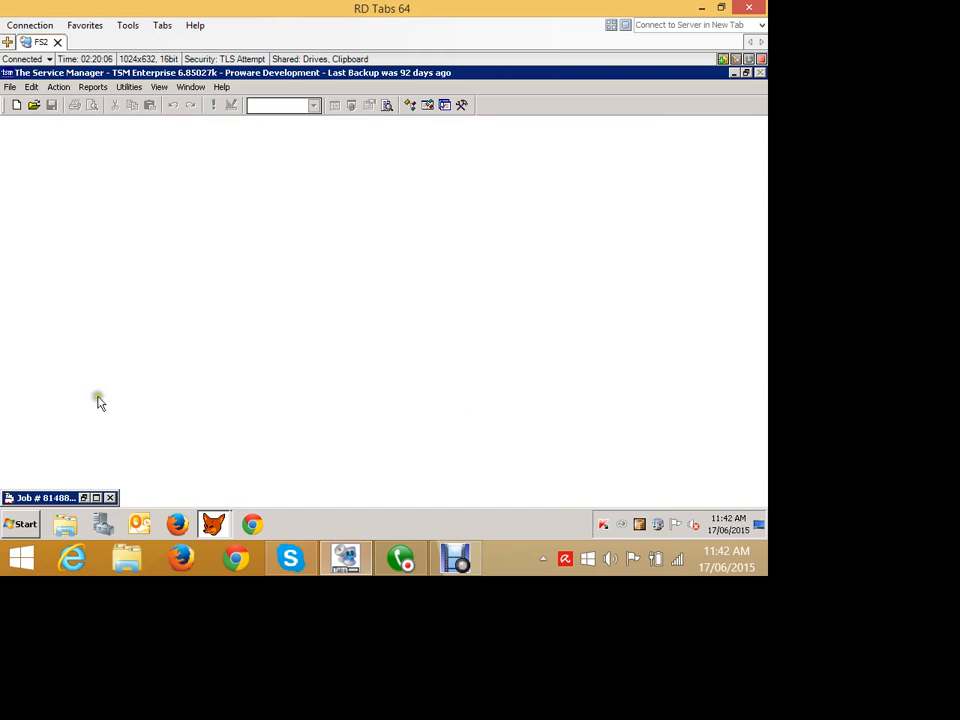
- Restore the job 81488 card and display its current stock requisitions in front of the job card
{"action": "left_click", "coordinate": [84, 497]}
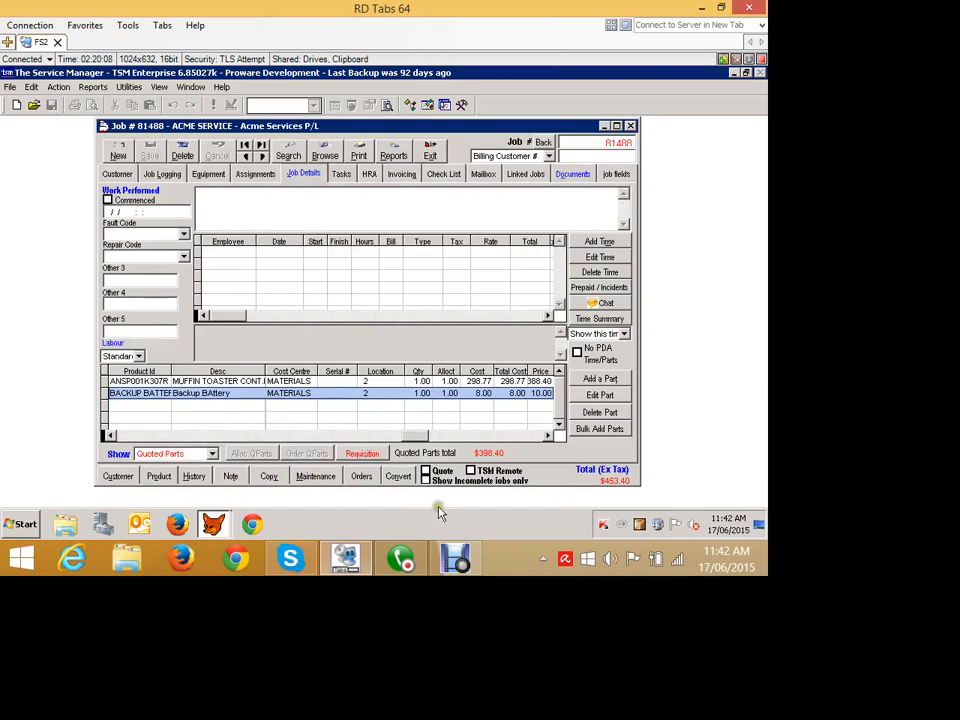
{"action": "left_click", "coordinate": [362, 453]}
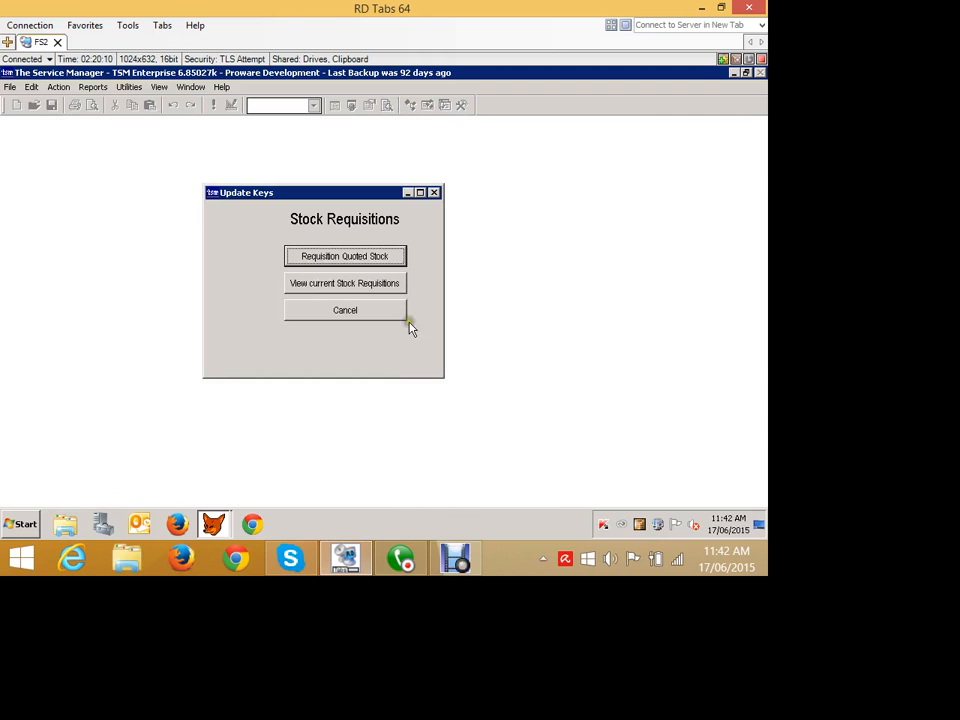
{"action": "left_click", "coordinate": [328, 258]}
{"action": "left_click", "coordinate": [453, 340]}
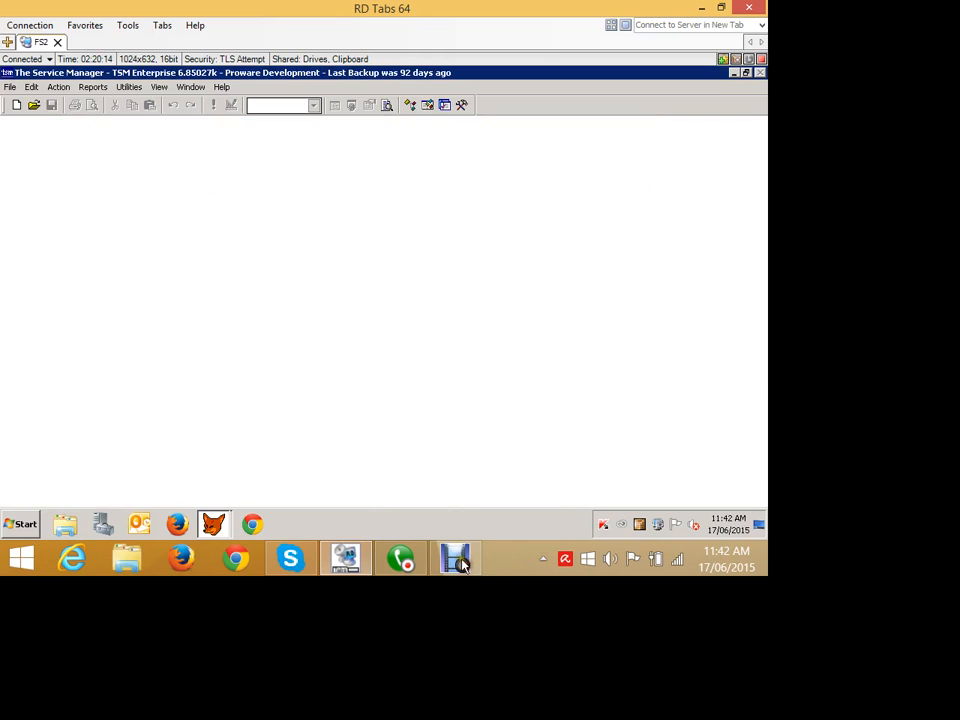
{"action": "left_click", "coordinate": [332, 281]}
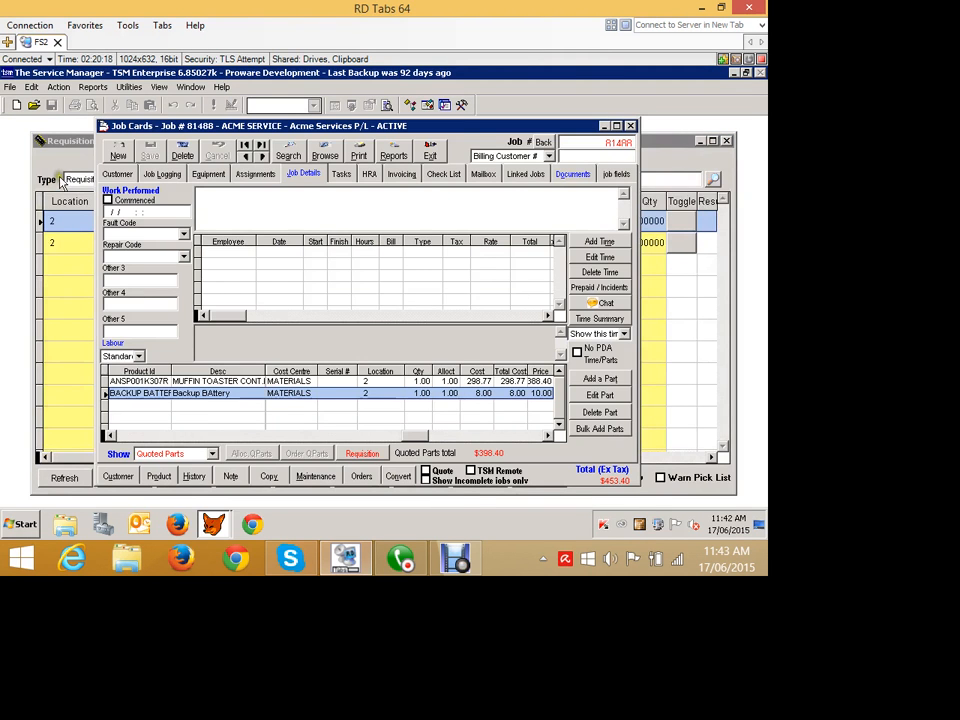
{"action": "left_click", "coordinate": [47, 138]}
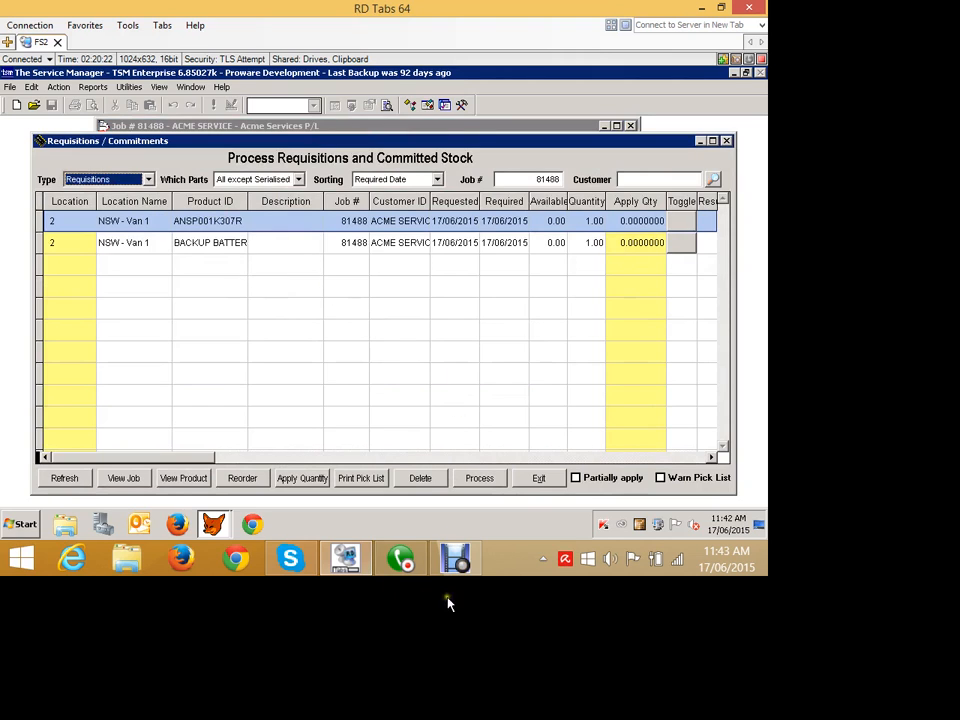
- Check the reorder list from the job 81488 requisitions, and close both the reorder and requisitions windows
{"action": "left_click", "coordinate": [242, 478]}
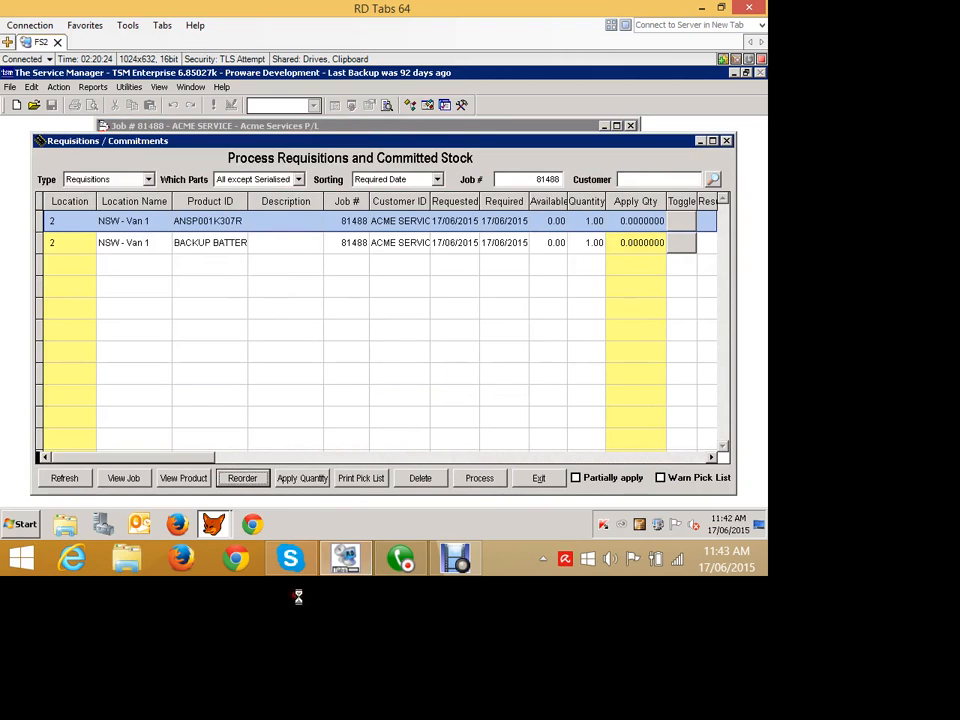
{"action": "left_click", "coordinate": [152, 146]}
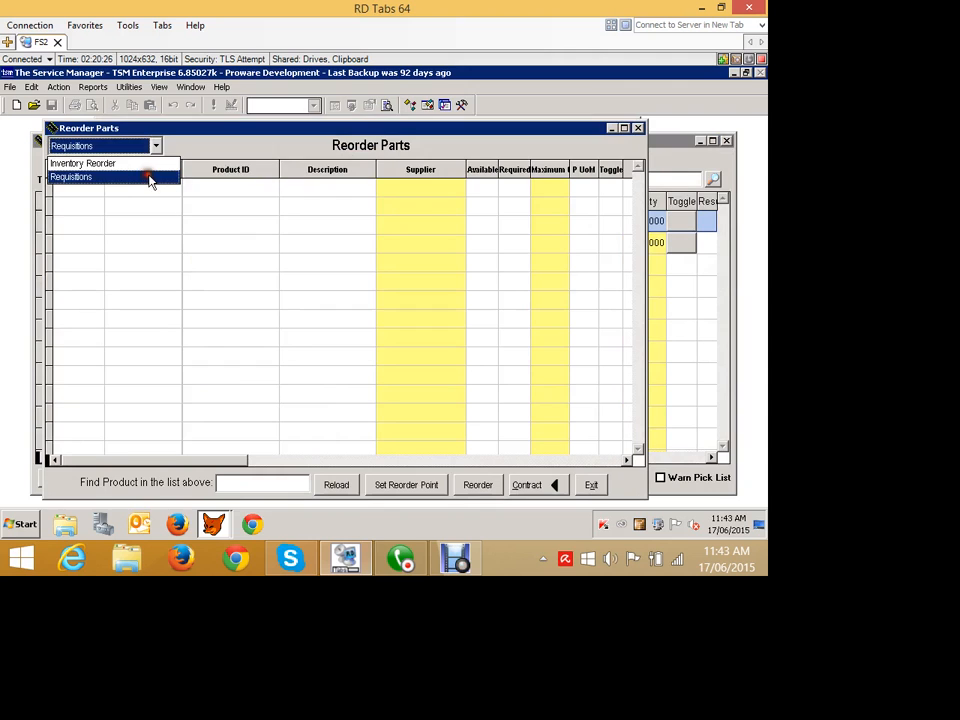
{"action": "left_click", "coordinate": [596, 487]}
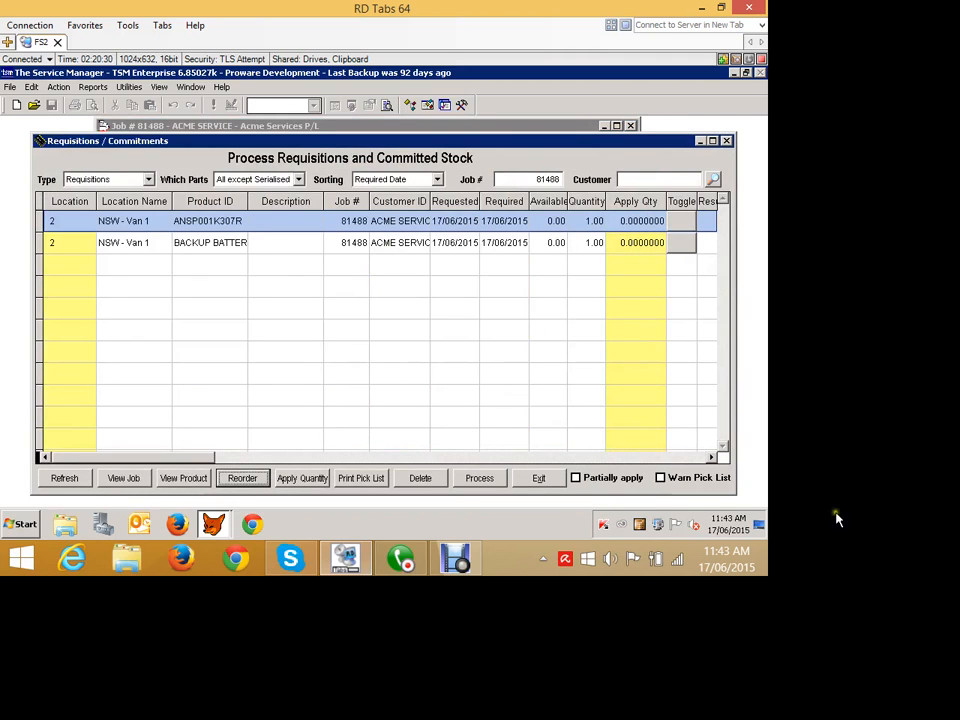
{"action": "left_click", "coordinate": [541, 479]}
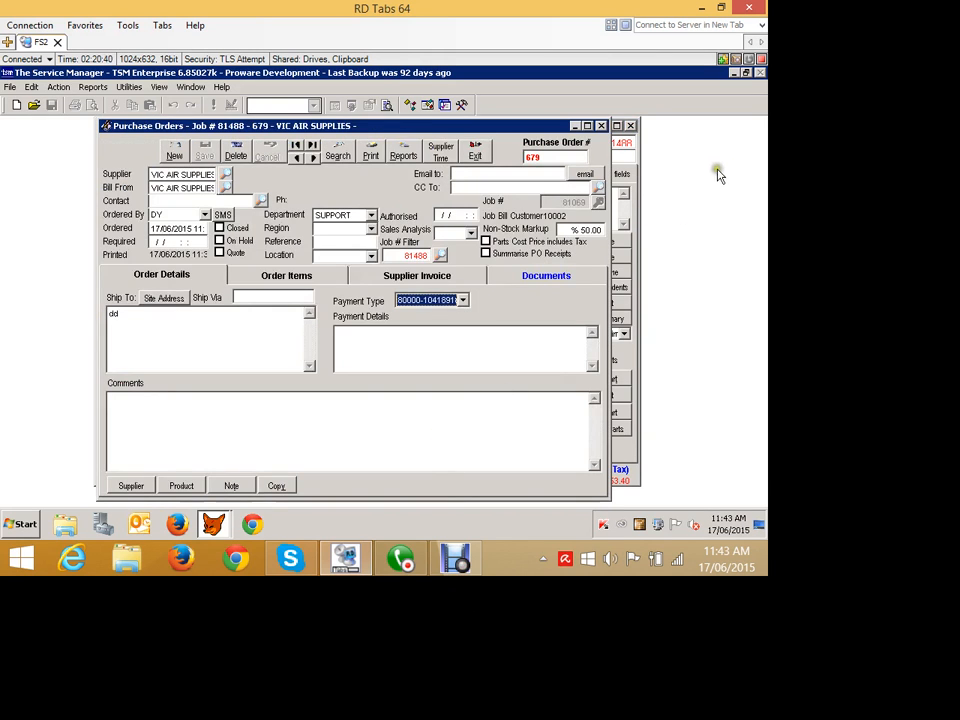
- Close the VIC AIR SUPPLIES purchase order and delete the Backup Battery and muffin toaster control board parts from job 81488
{"action": "left_click", "coordinate": [475, 152]}
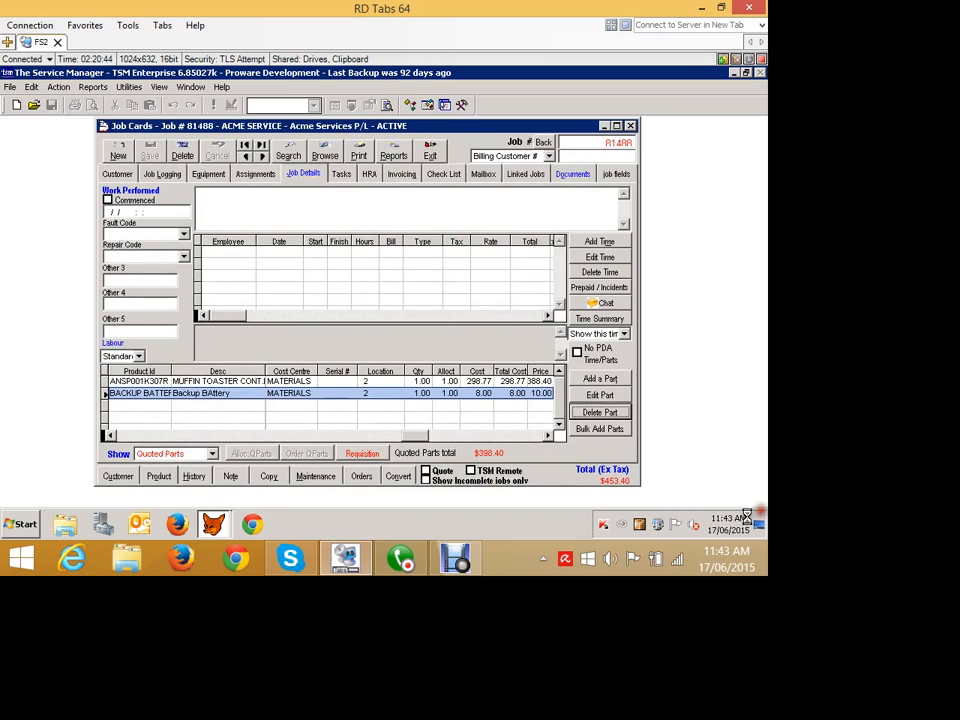
{"action": "left_click", "coordinate": [600, 412]}
{"action": "left_click", "coordinate": [401, 343]}
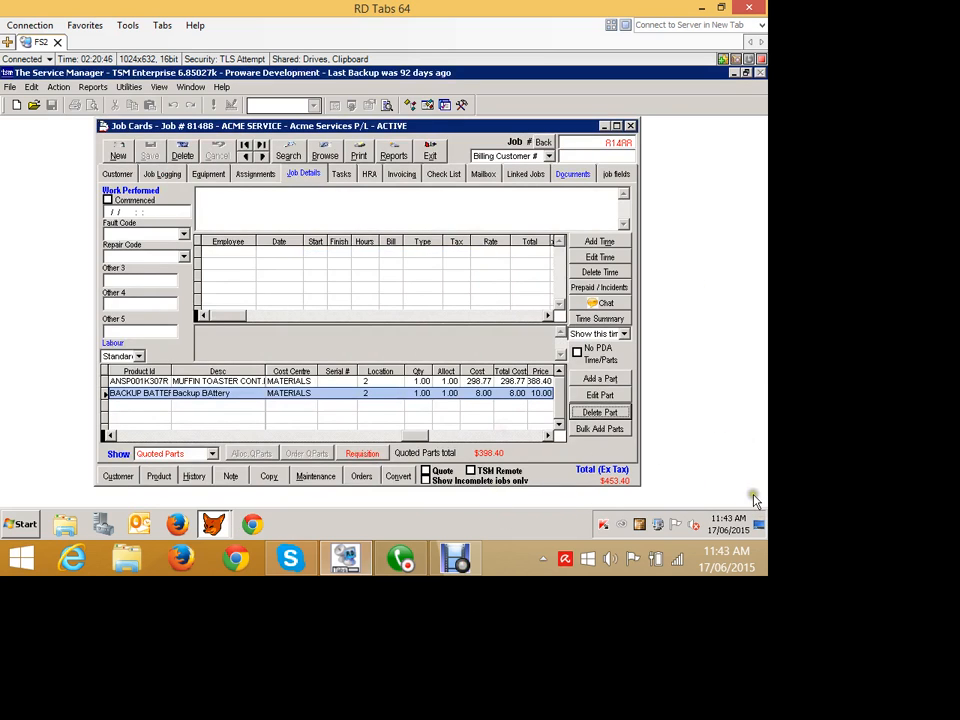
{"action": "left_click", "coordinate": [598, 411]}
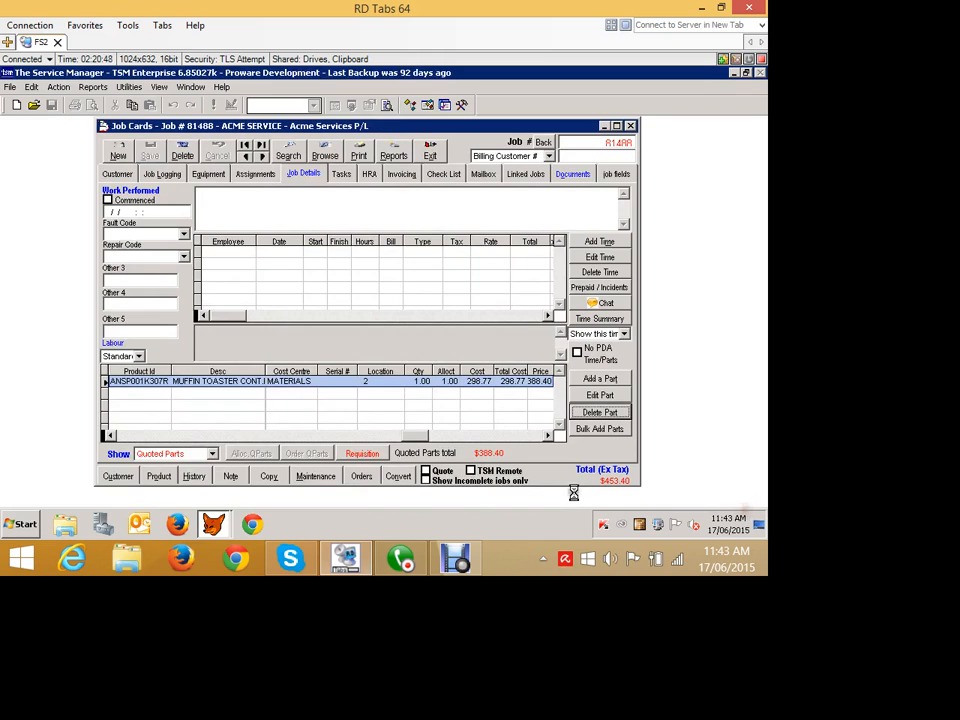
{"action": "left_click", "coordinate": [388, 339]}
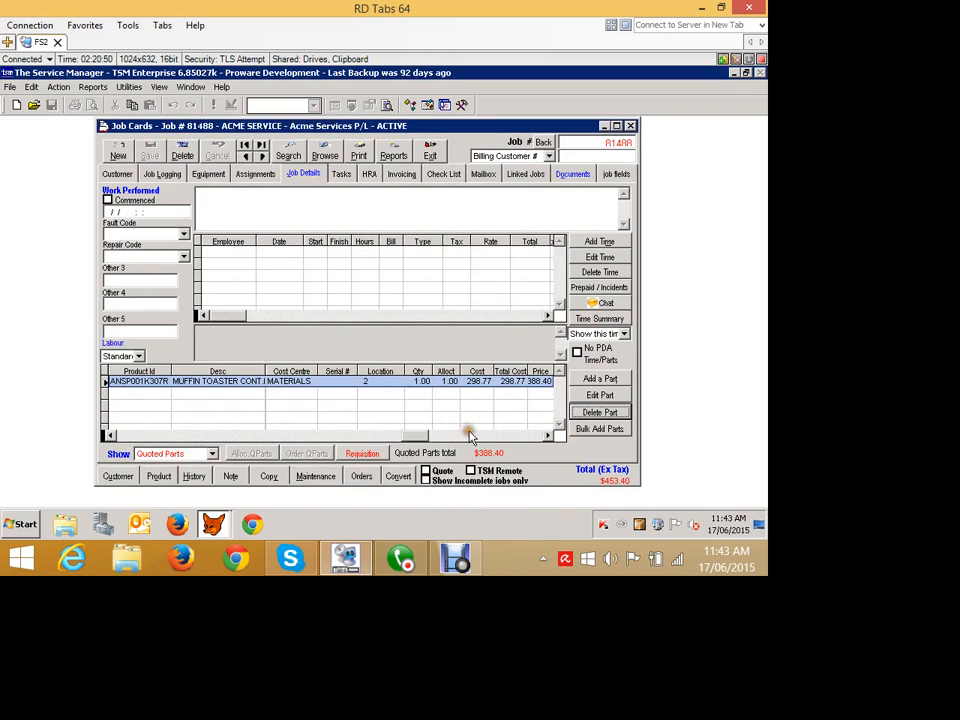
- Mark job 81488 as a quote again and add the quoted part 1000-BQ-96 from location NSW - Van 1
{"action": "left_click", "coordinate": [425, 470]}
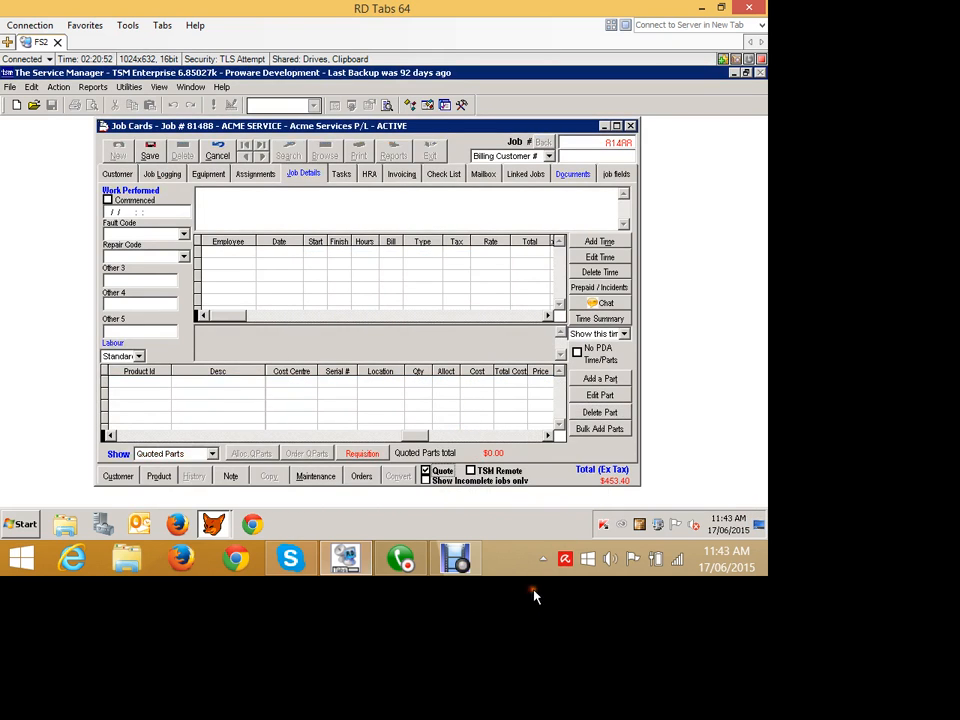
{"action": "left_click", "coordinate": [150, 151]}
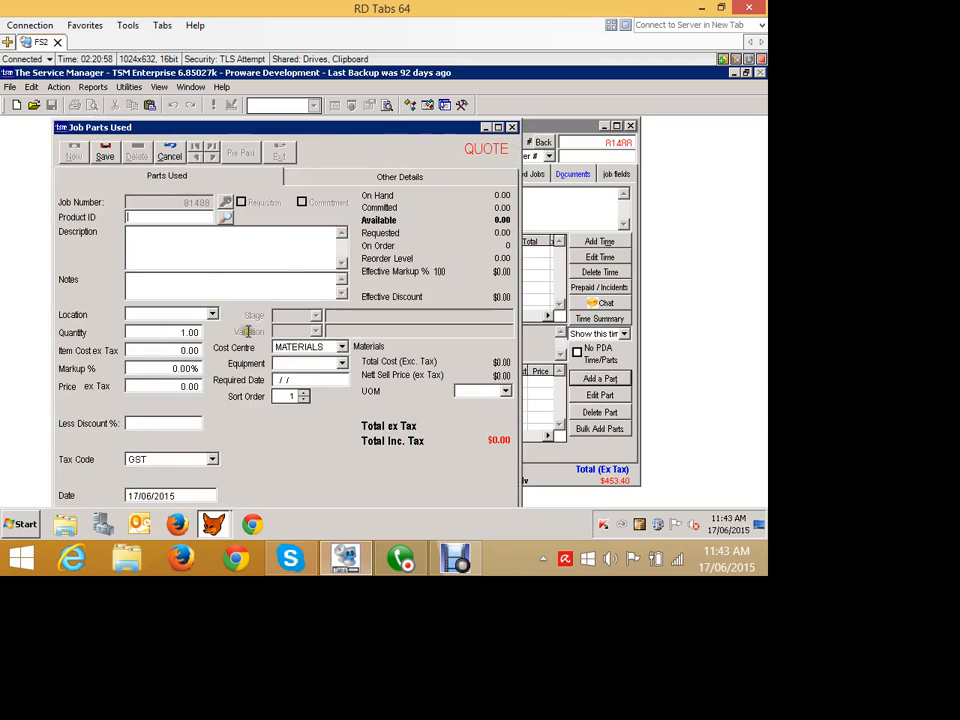
{"action": "left_click", "coordinate": [225, 217]}
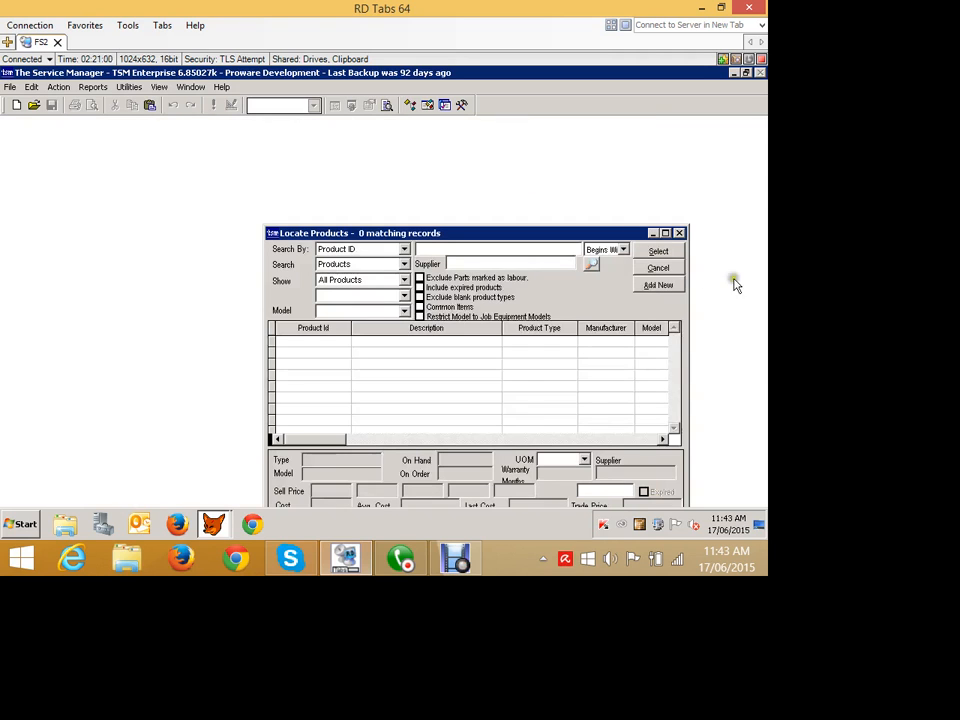
{"action": "type", "text": "*"}
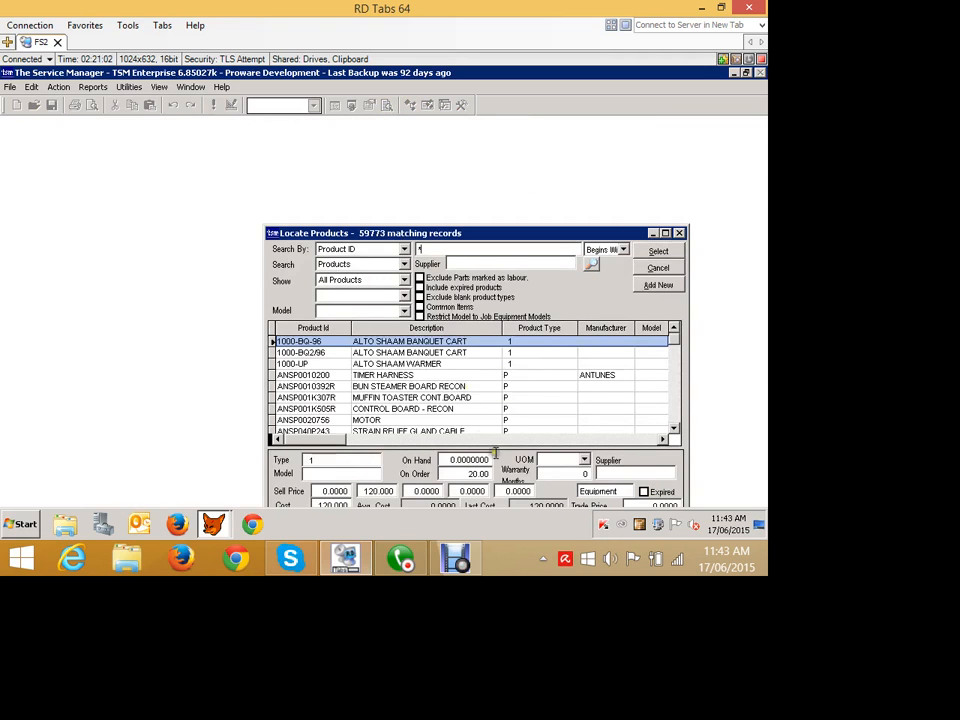
{"action": "left_click", "coordinate": [658, 251]}
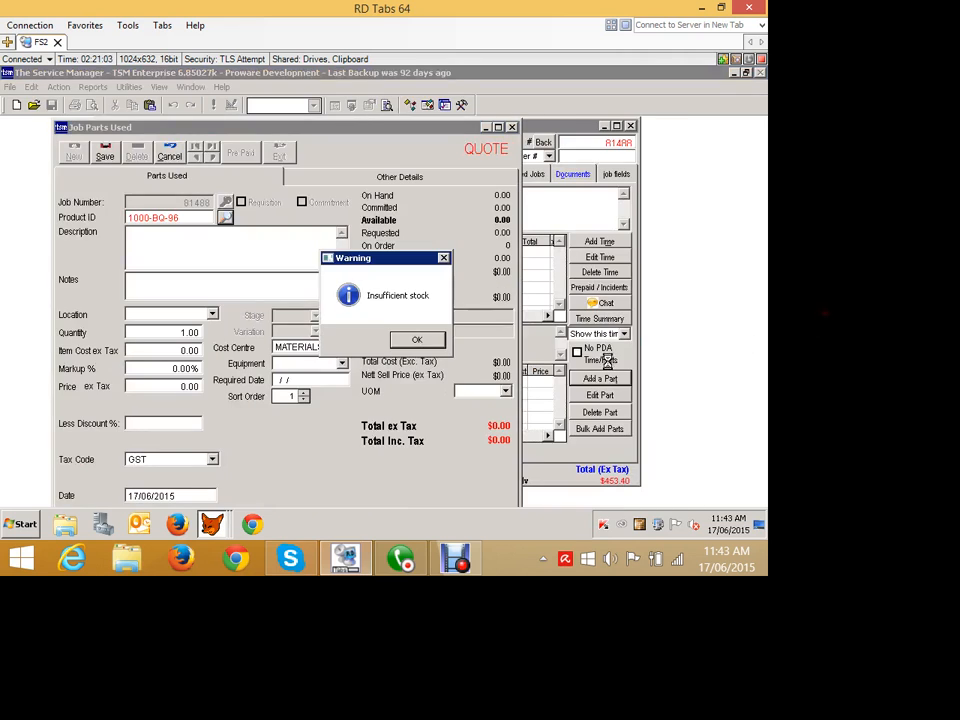
{"action": "left_click", "coordinate": [417, 338]}
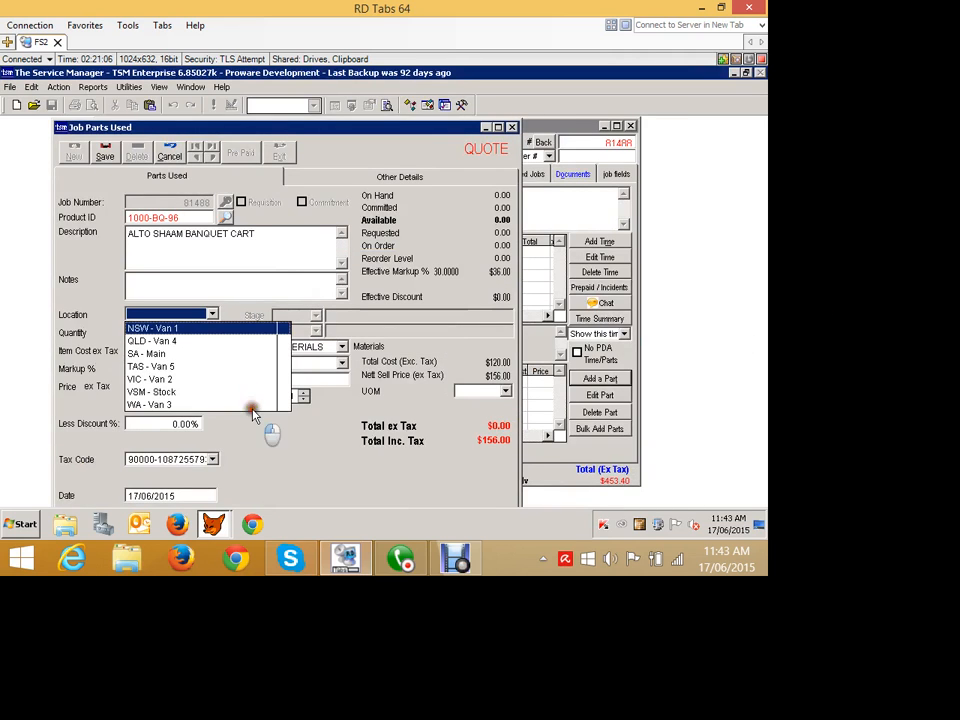
{"action": "left_click", "coordinate": [254, 412]}
{"action": "left_click", "coordinate": [106, 155]}
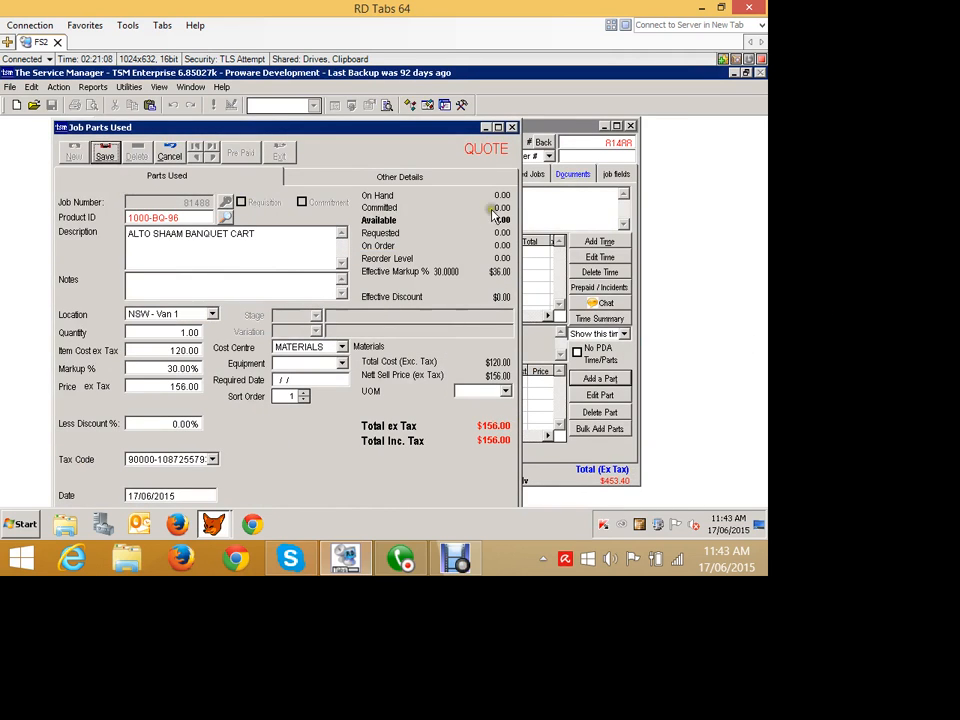
- Add a second quoted part, ANSP001K307R (MUFFIN TOASTER CONT.BOARD), from location NSW - Van 1, and save it
{"action": "left_click", "coordinate": [75, 152]}
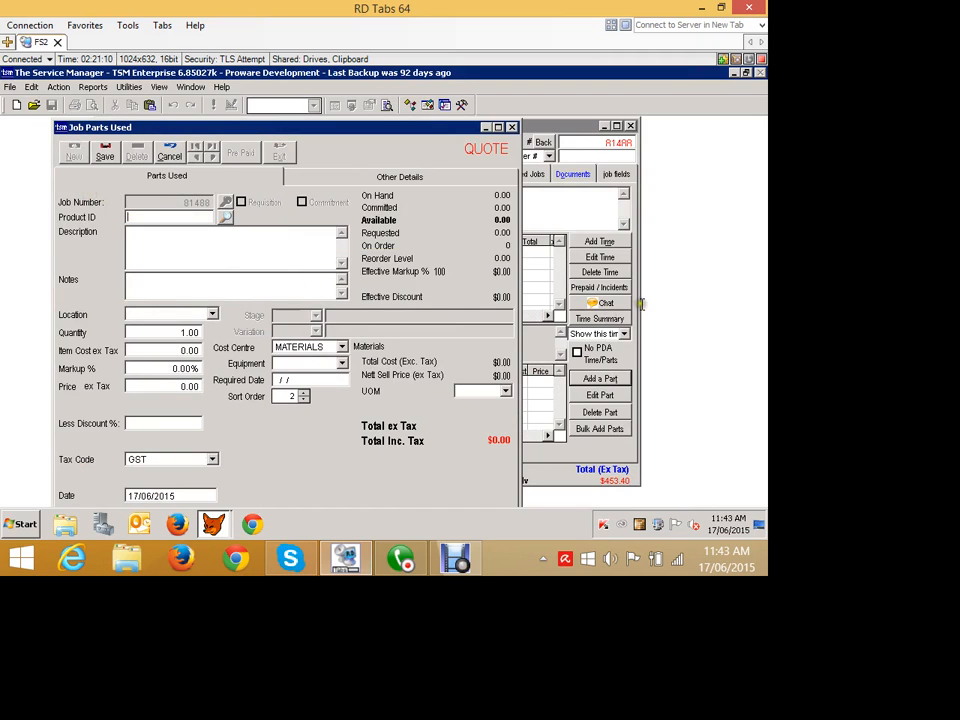
{"action": "left_click", "coordinate": [226, 217]}
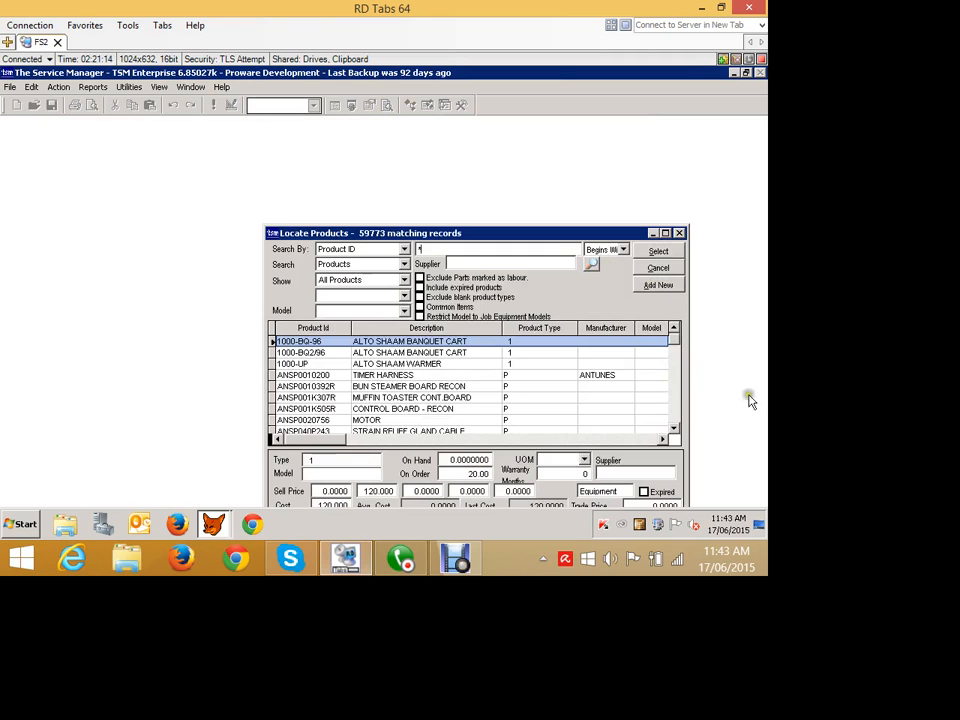
{"action": "left_click", "coordinate": [479, 396]}
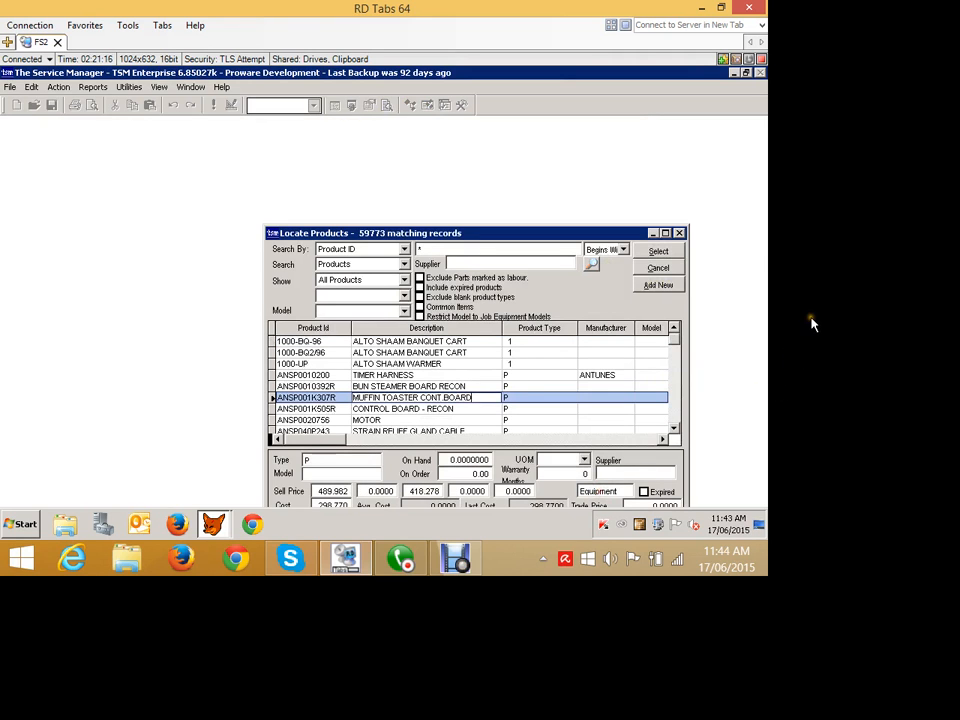
{"action": "left_click", "coordinate": [650, 254]}
{"action": "left_click", "coordinate": [420, 340]}
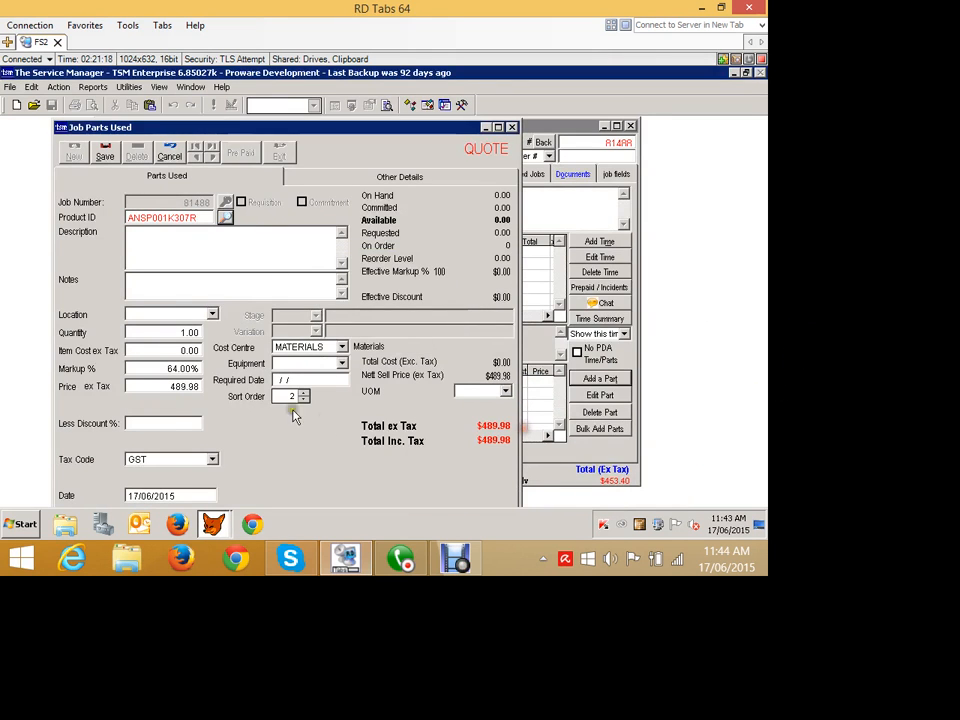
{"action": "left_click", "coordinate": [197, 313]}
{"action": "left_click", "coordinate": [197, 328]}
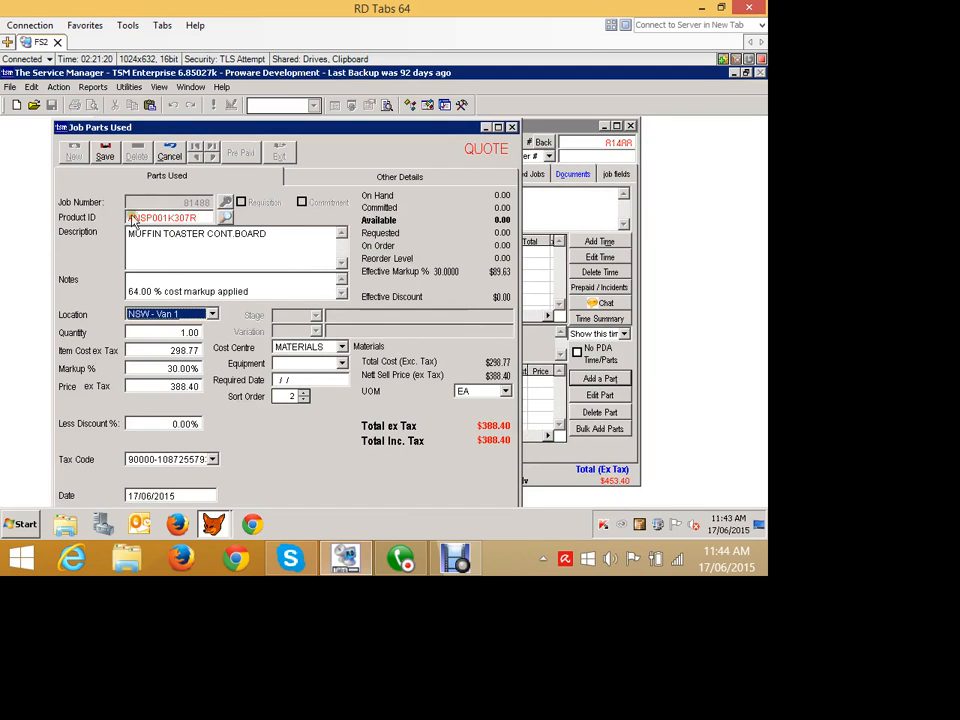
{"action": "left_click", "coordinate": [104, 152]}
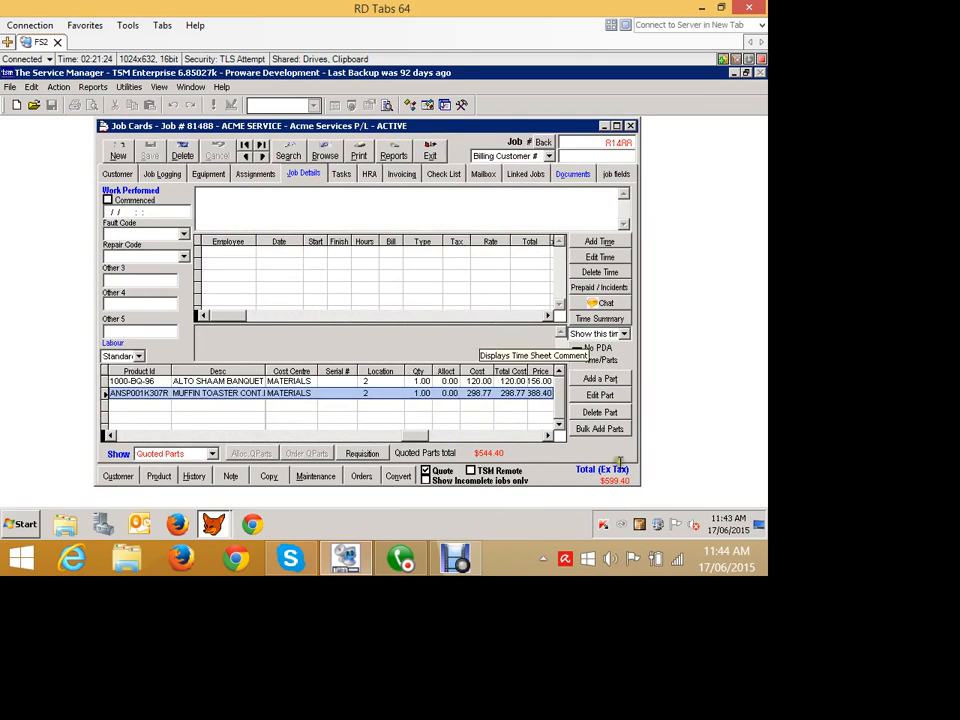
- Convert the quote back to a job, save it, and create a stock requisition for its quoted parts
{"action": "left_click", "coordinate": [434, 469]}
{"action": "left_click", "coordinate": [402, 341]}
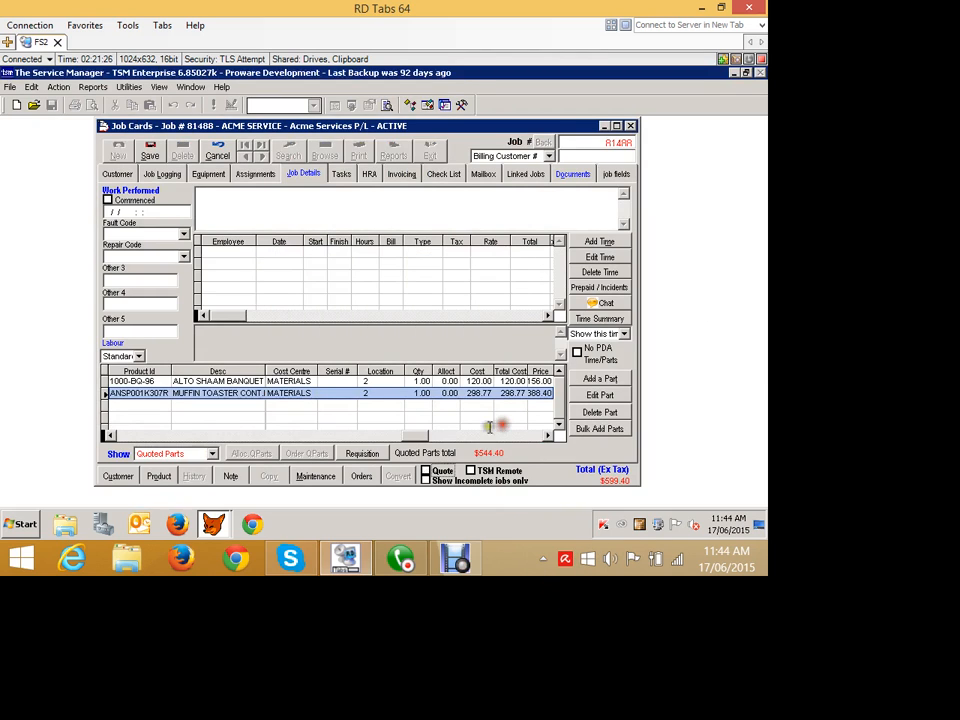
{"action": "left_click", "coordinate": [150, 152]}
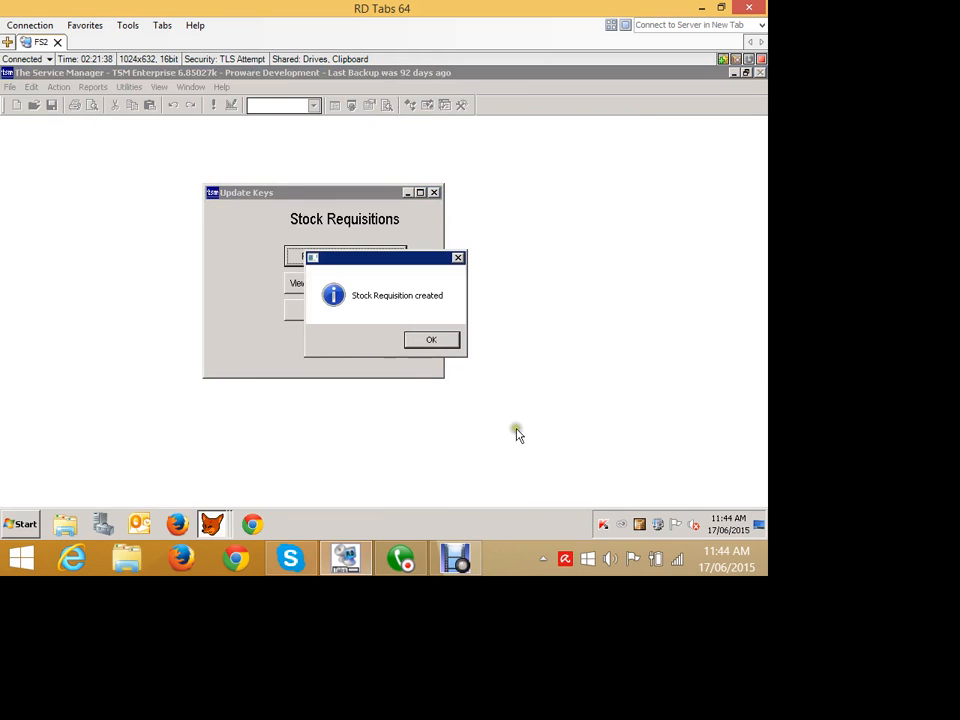
{"action": "key", "text": "Return"}
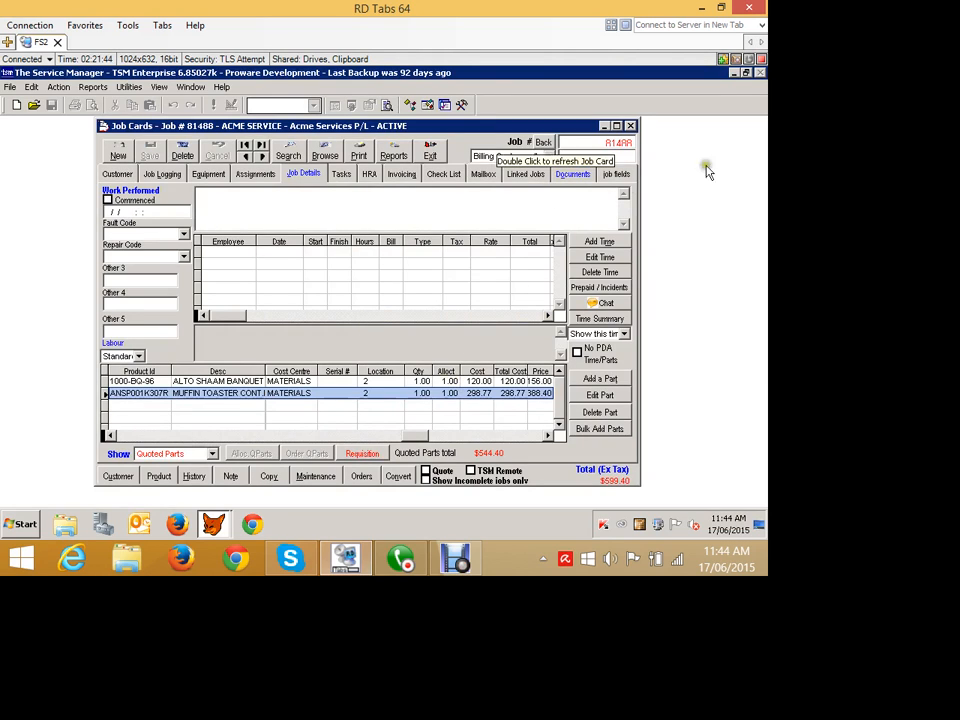
- Minimise the job card and open Reorder Parts with its filter and order options shown
{"action": "left_click", "coordinate": [606, 126]}
{"action": "left_click", "coordinate": [59, 87]}
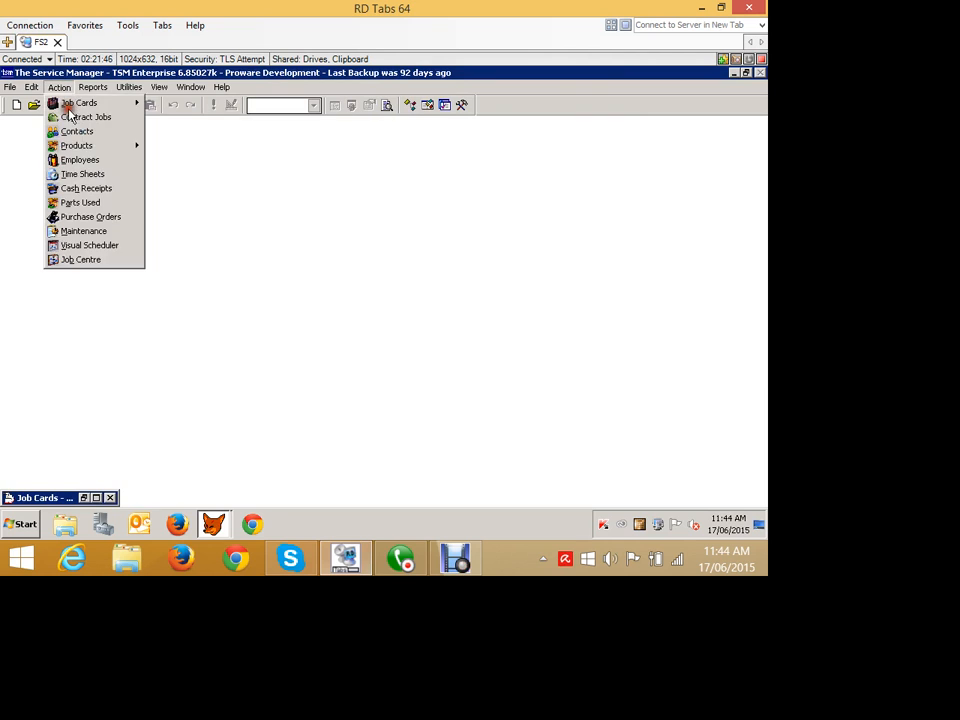
{"action": "mouse_move", "coordinate": [76, 145]}
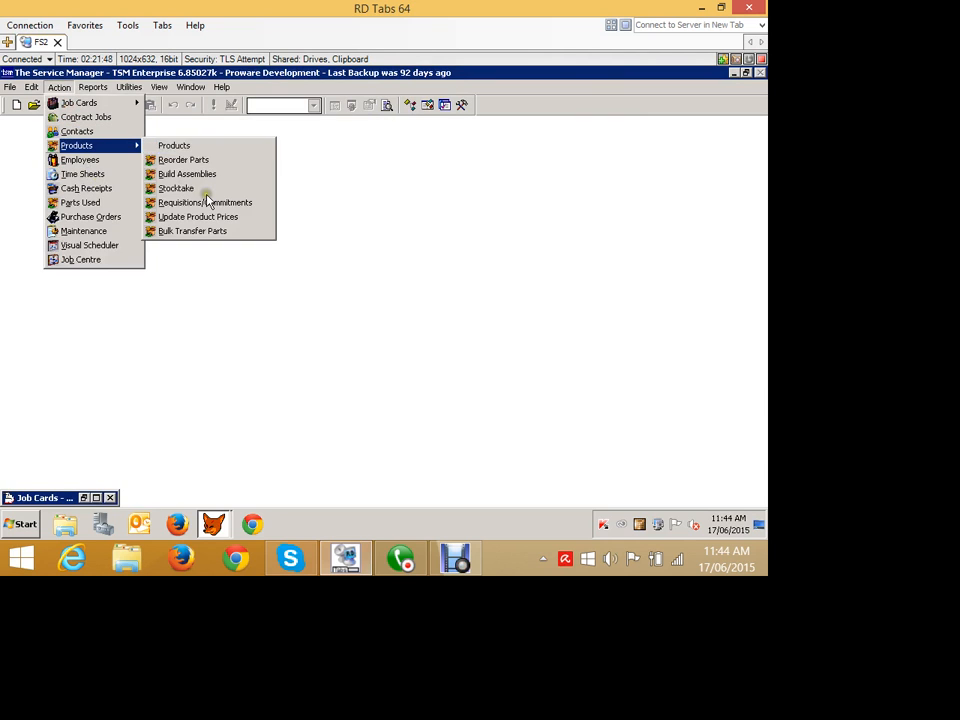
{"action": "left_click", "coordinate": [183, 159]}
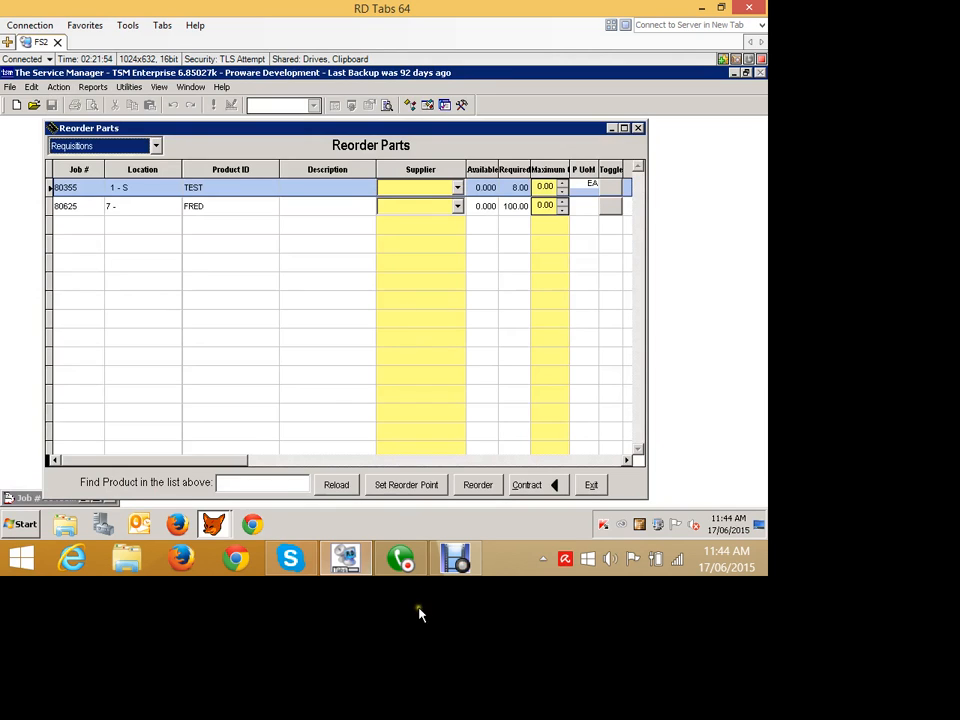
{"action": "left_click", "coordinate": [530, 484]}
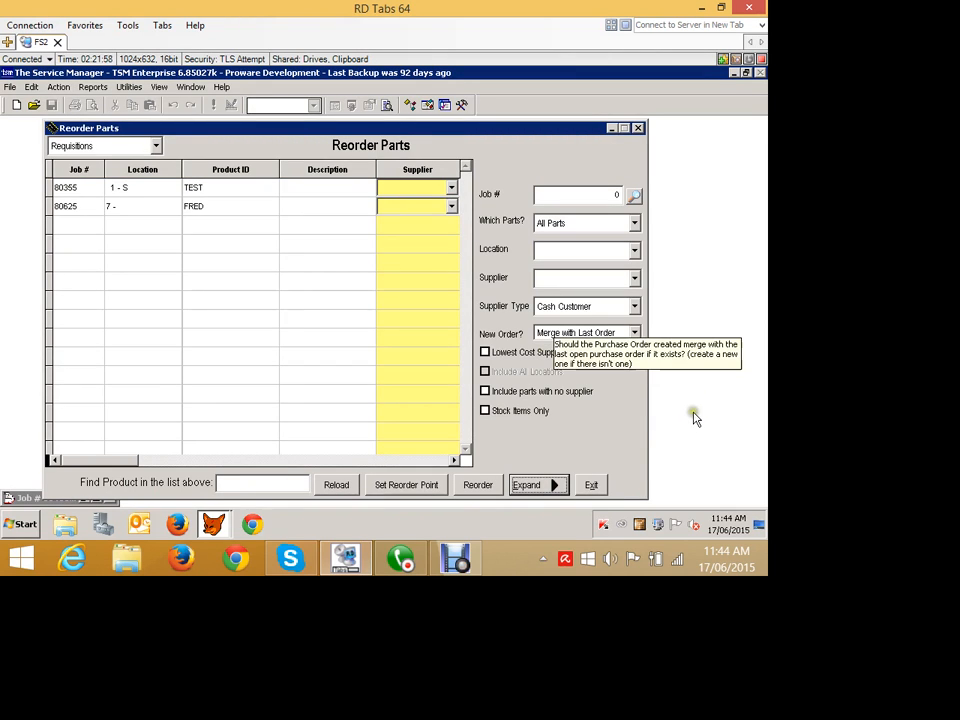
- Set New Order to Create a New Order, include parts with no supplier, and reload the requisitions list
{"action": "left_click", "coordinate": [554, 331]}
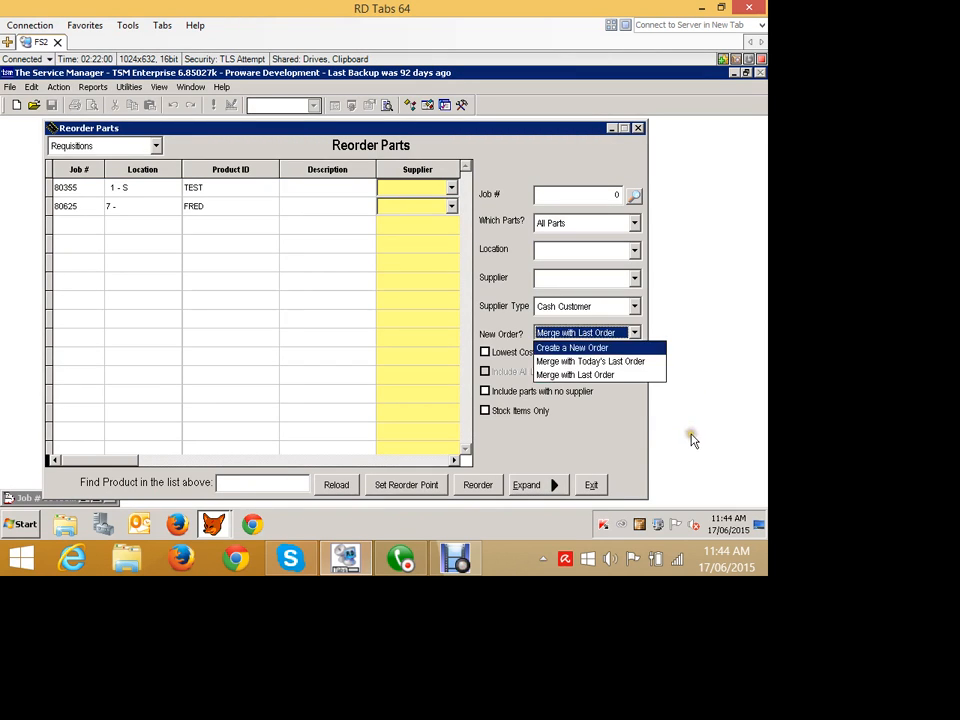
{"action": "left_click", "coordinate": [553, 347]}
{"action": "left_click", "coordinate": [485, 391]}
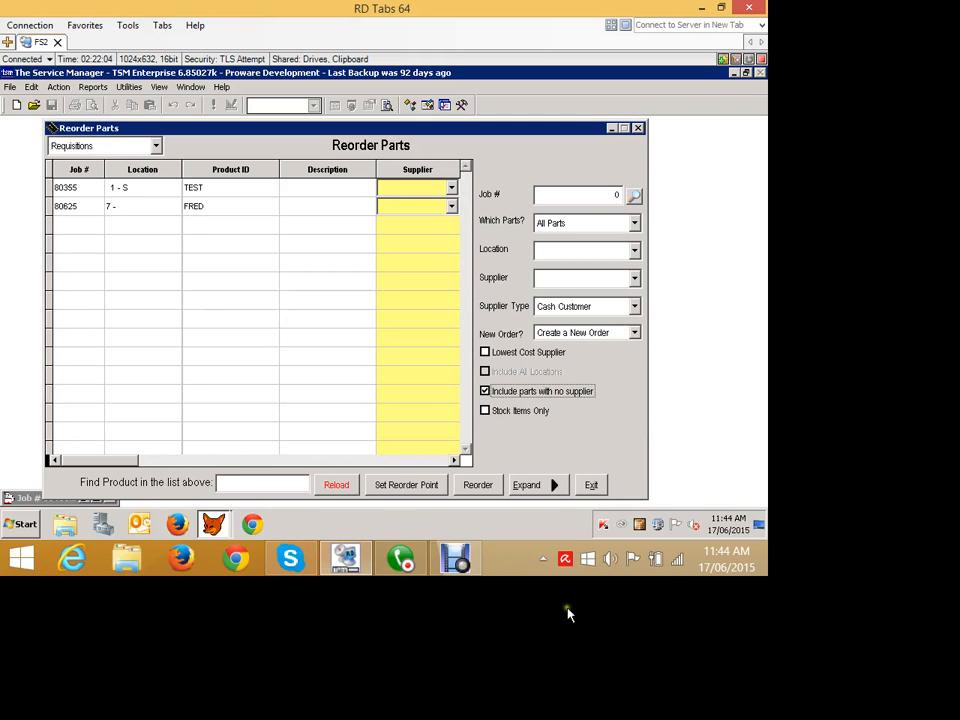
{"action": "left_click", "coordinate": [478, 484]}
{"action": "left_click", "coordinate": [454, 341]}
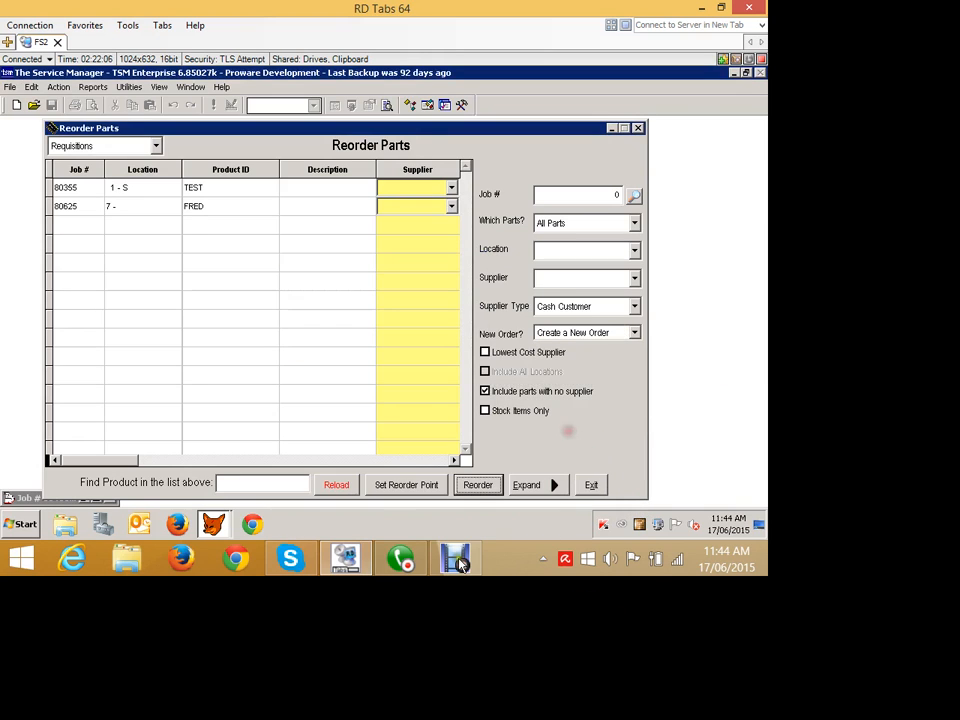
{"action": "left_click", "coordinate": [336, 485]}
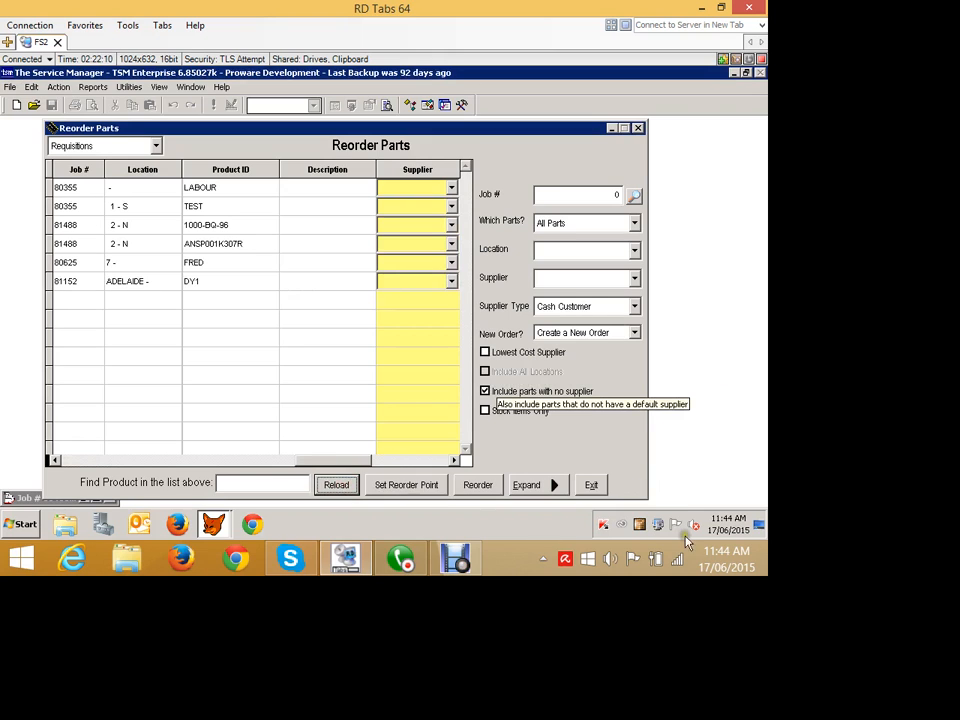
- Expand the reorder list and assign supplier WHOLESALE TONERS to 1000-BQ-96 and ANSP001K307R on job 81488
{"action": "left_click", "coordinate": [536, 485]}
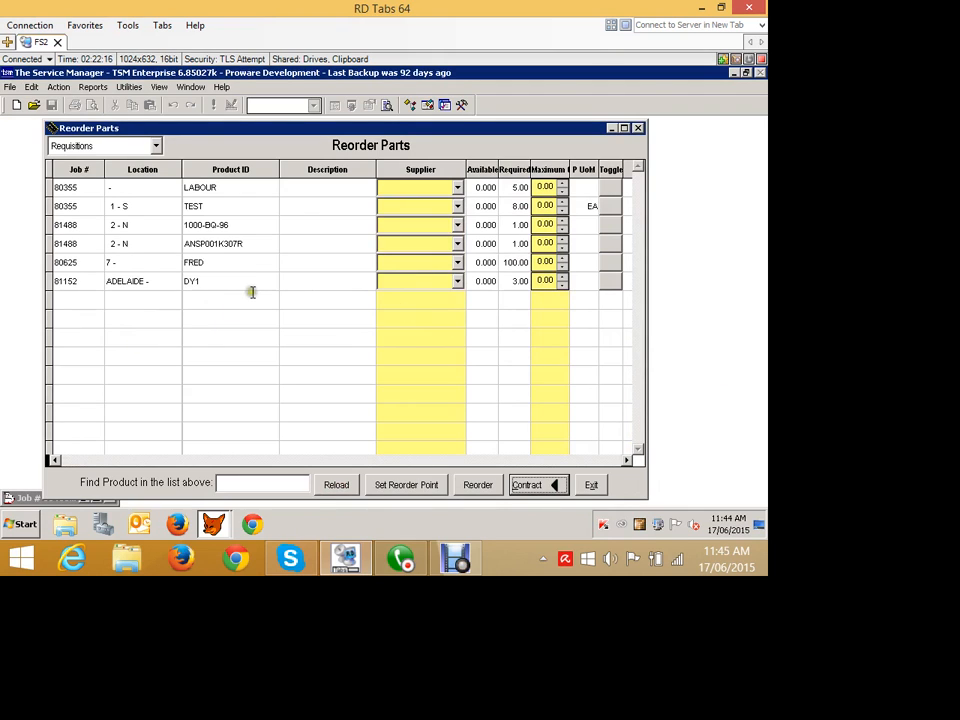
{"action": "left_click", "coordinate": [556, 282]}
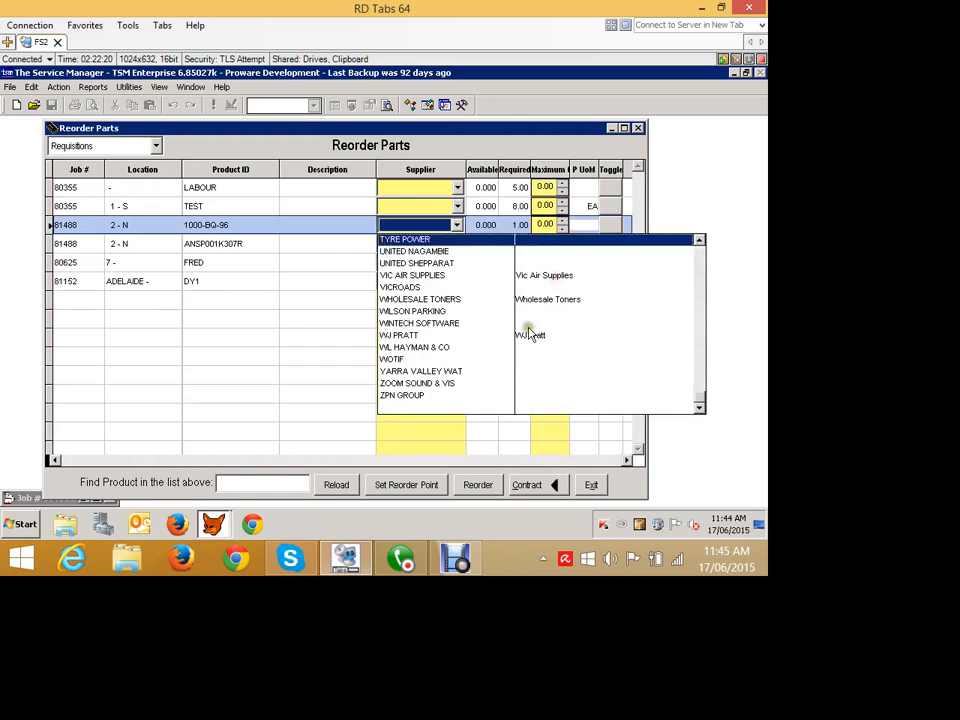
{"action": "left_click", "coordinate": [529, 361]}
{"action": "left_click", "coordinate": [545, 304]}
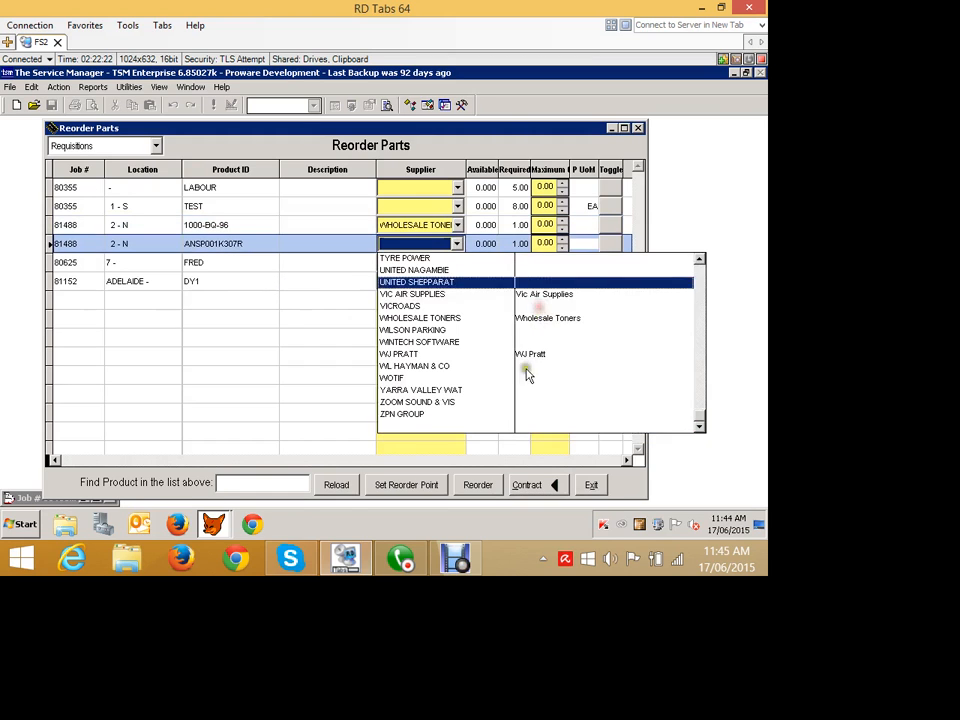
{"action": "left_click", "coordinate": [527, 399]}
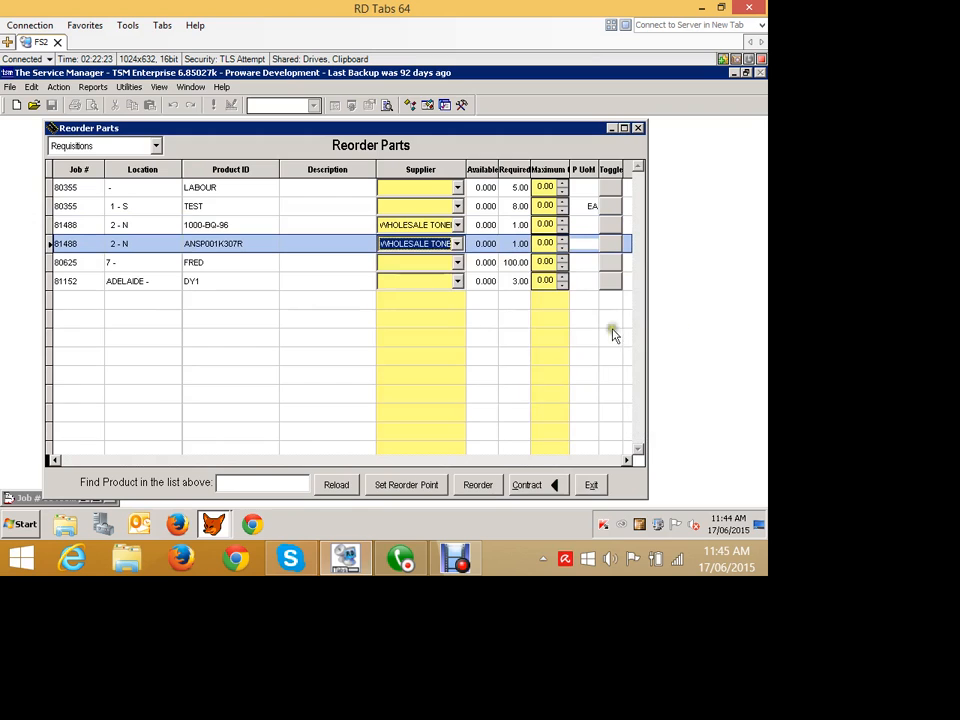
- Set the order quantity to 1.00 for both job 81488 parts and reorder them on a new purchase order
{"action": "left_click", "coordinate": [764, 284]}
{"action": "left_click", "coordinate": [764, 306]}
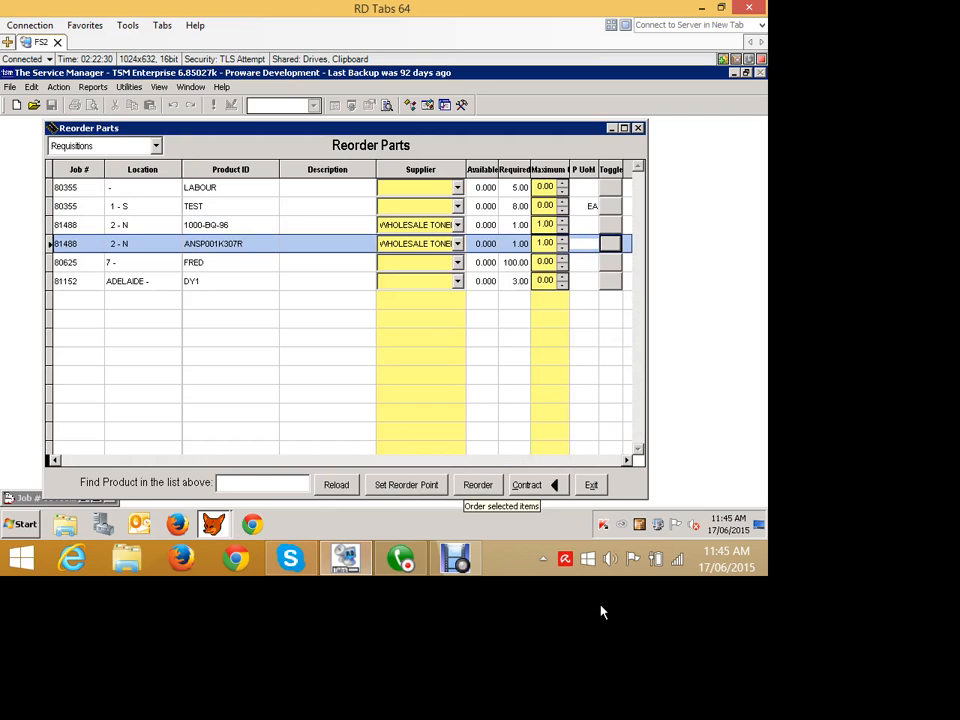
{"action": "left_click", "coordinate": [478, 484]}
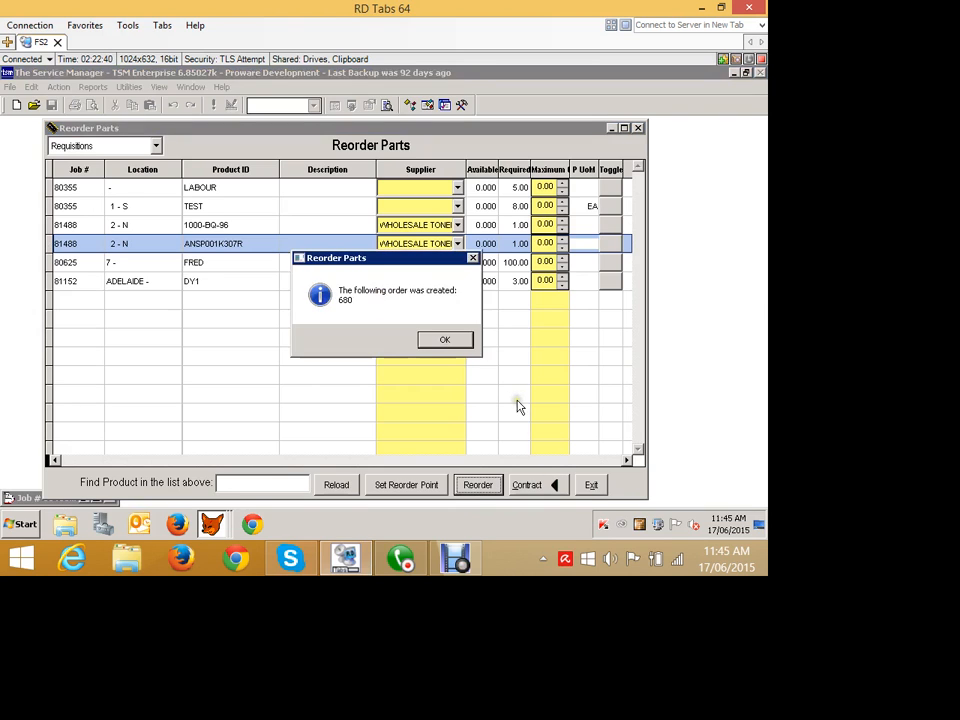
{"action": "key", "text": "Return"}
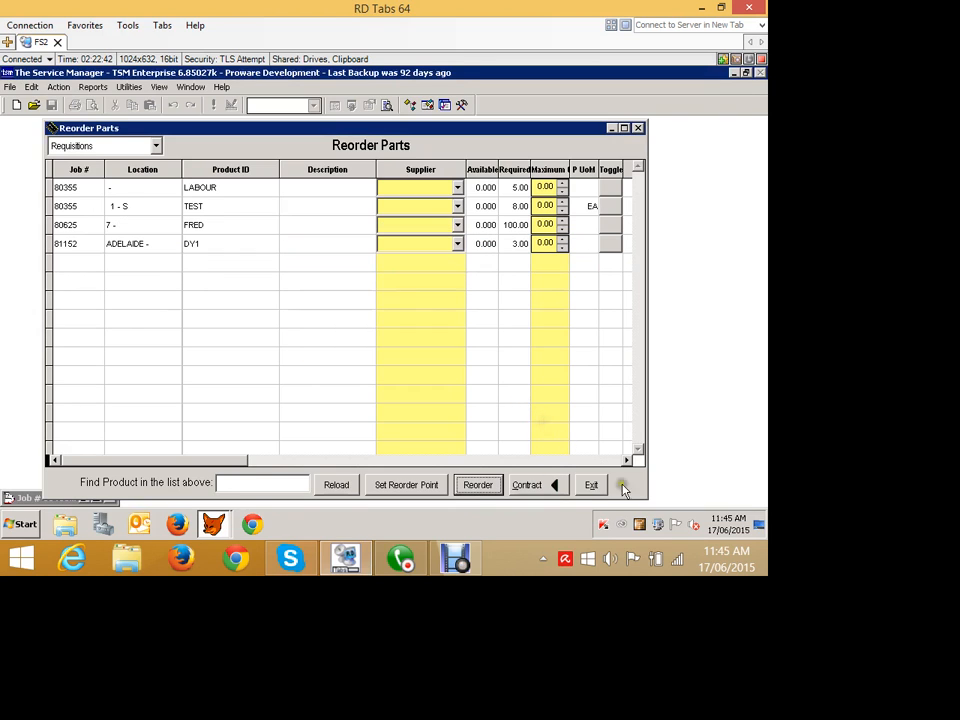
- Close Reorder Parts and open the order items of the new WHOLESALE TONERS purchase order for job 81488
{"action": "left_click", "coordinate": [596, 484]}
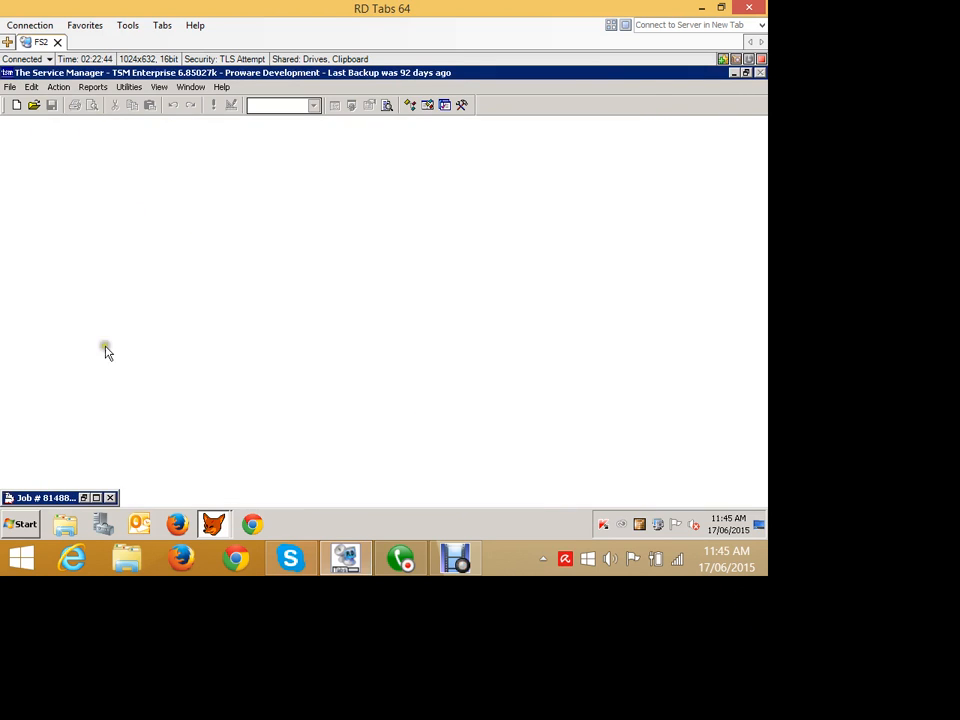
{"action": "left_click", "coordinate": [59, 87]}
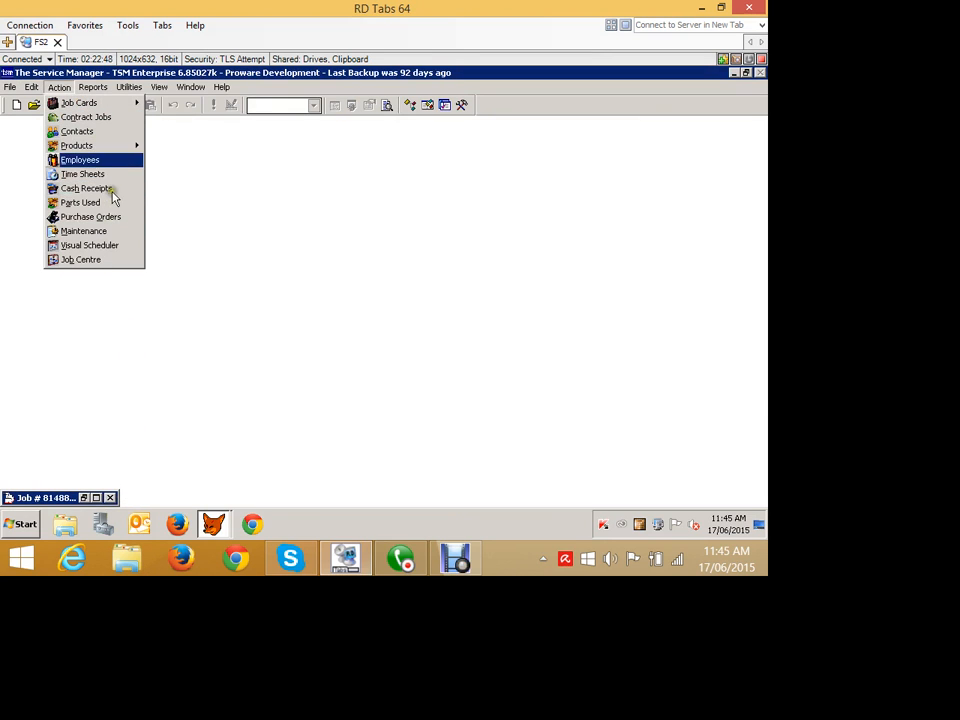
{"action": "left_click", "coordinate": [90, 216]}
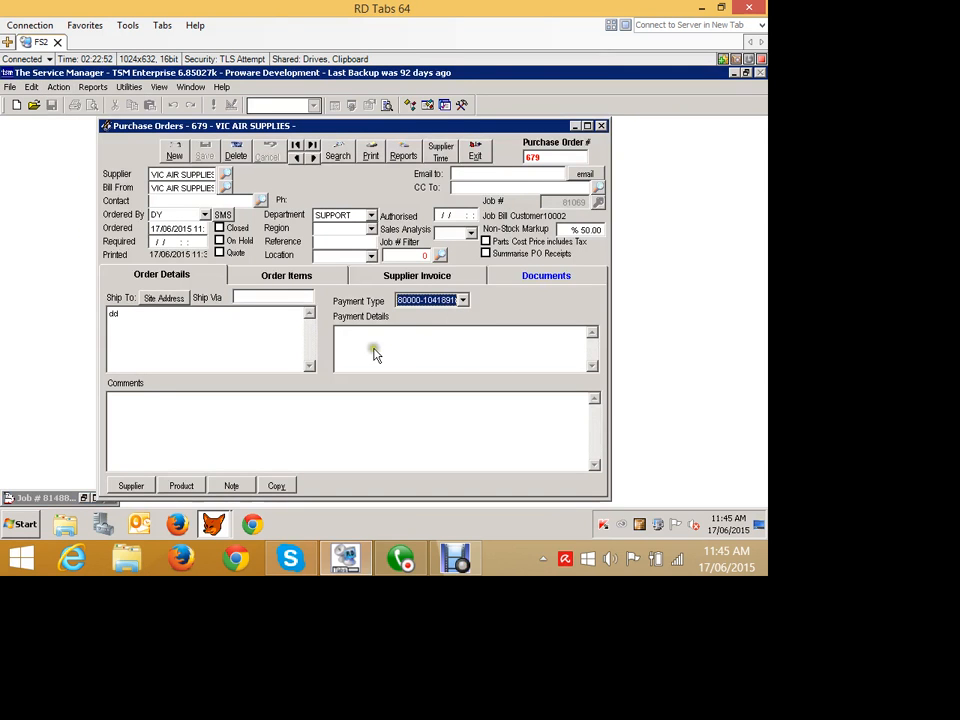
{"action": "left_click", "coordinate": [311, 157]}
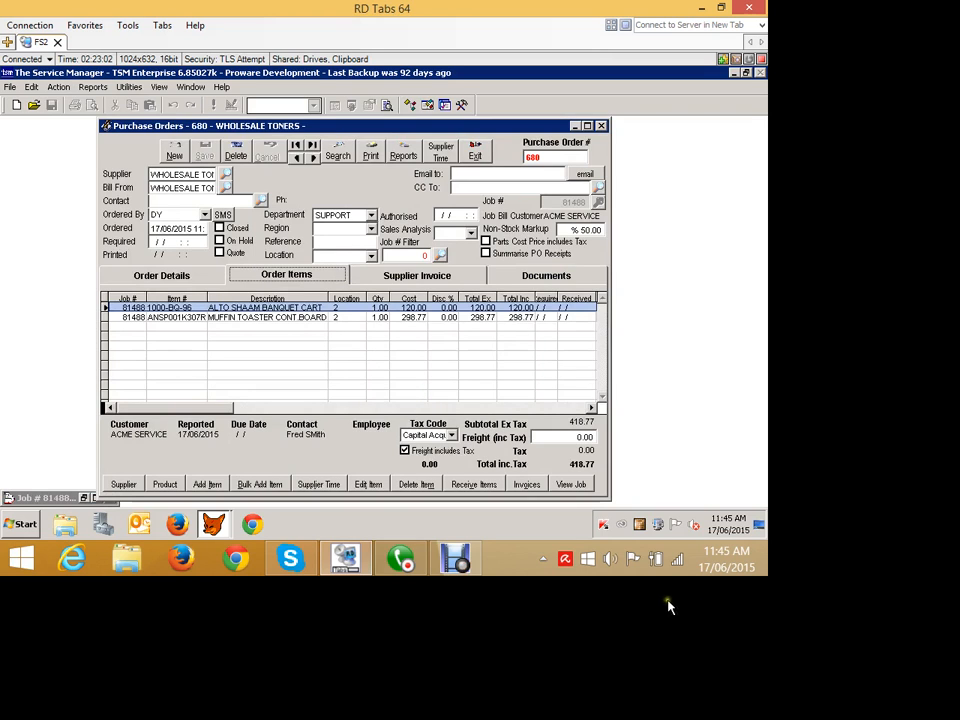
- Start receiving the purchase order's items and enter supplier invoice number A345345
{"action": "left_click", "coordinate": [474, 484]}
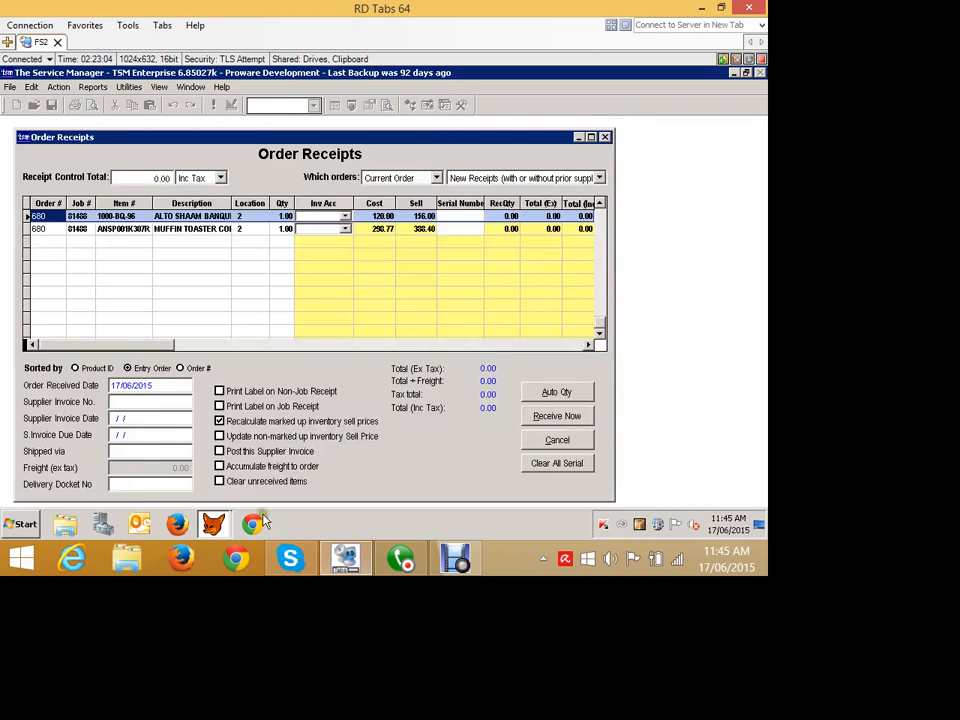
{"action": "type", "text": "A"}
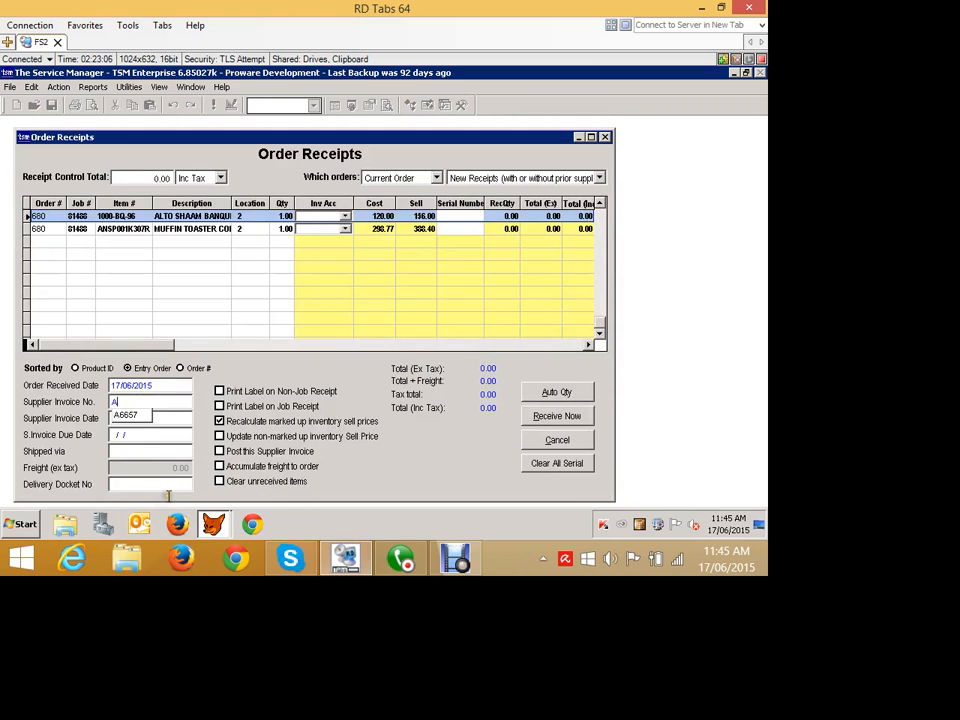
{"action": "type", "text": "345345"}
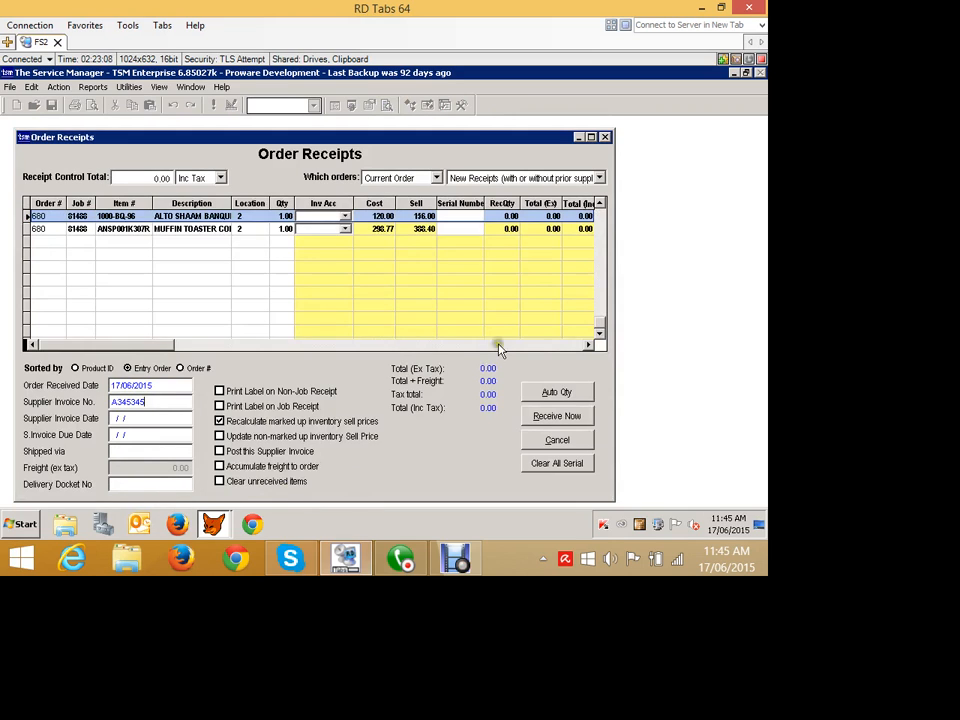
- Set the cost of 1000-BQ-96 to 115.00, fill the received quantities automatically, and receive both parts
{"action": "left_click", "coordinate": [474, 267]}
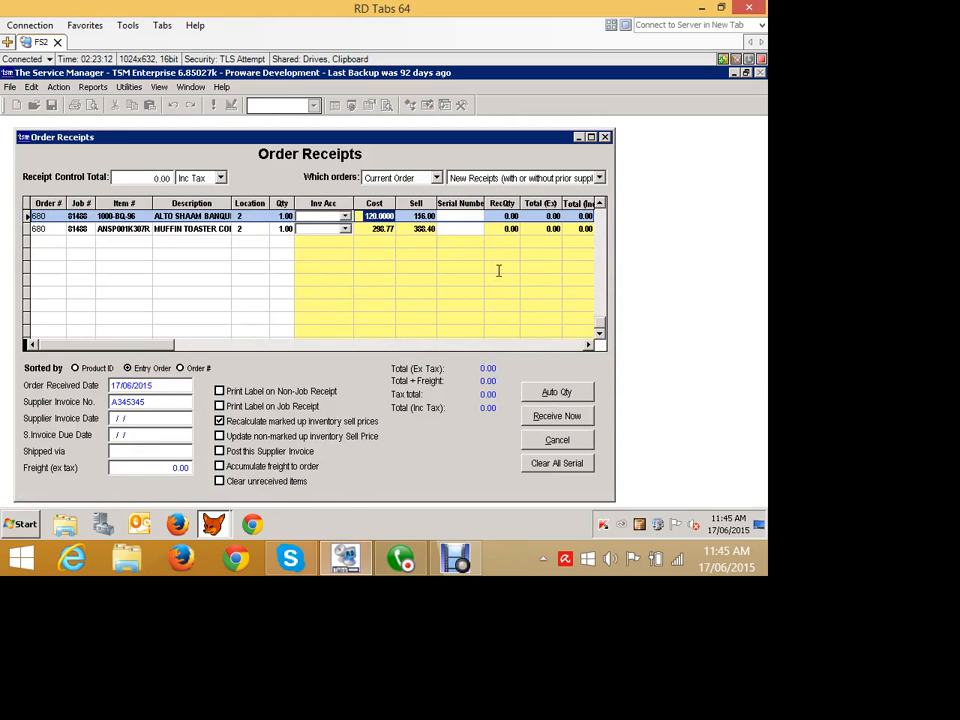
{"action": "type", "text": "113."}
{"action": "key", "text": "Tab"}
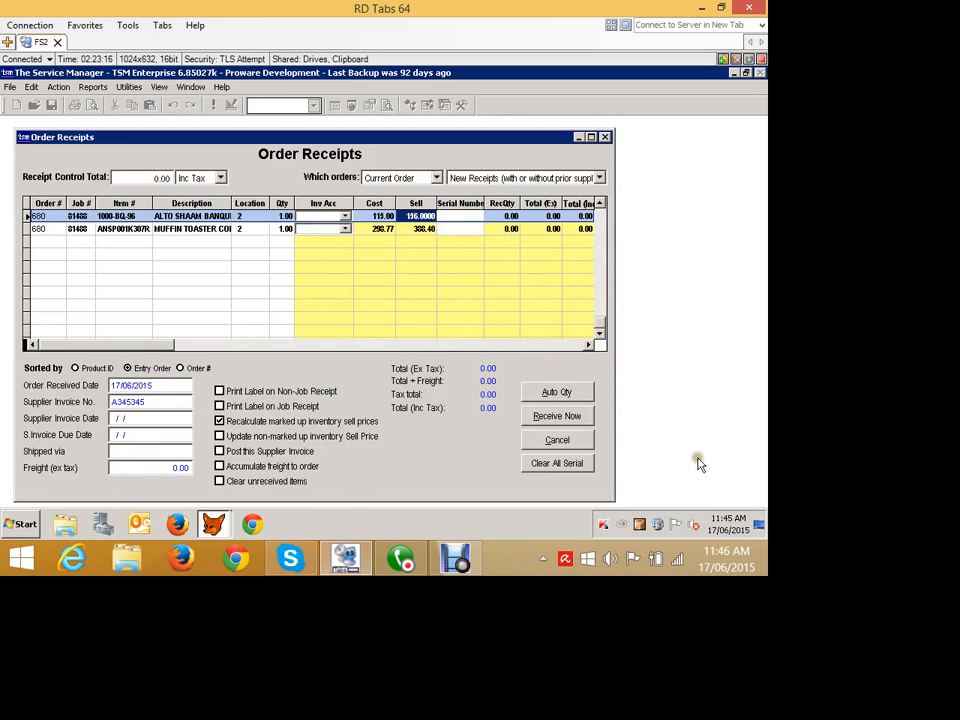
{"action": "left_click", "coordinate": [574, 395]}
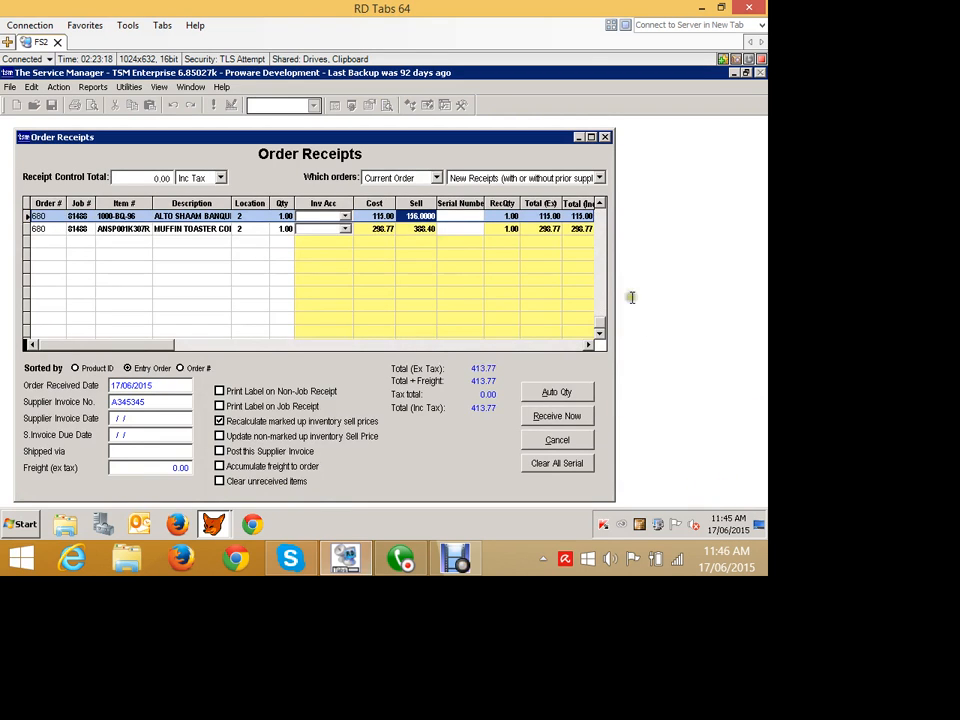
{"action": "left_click", "coordinate": [551, 420]}
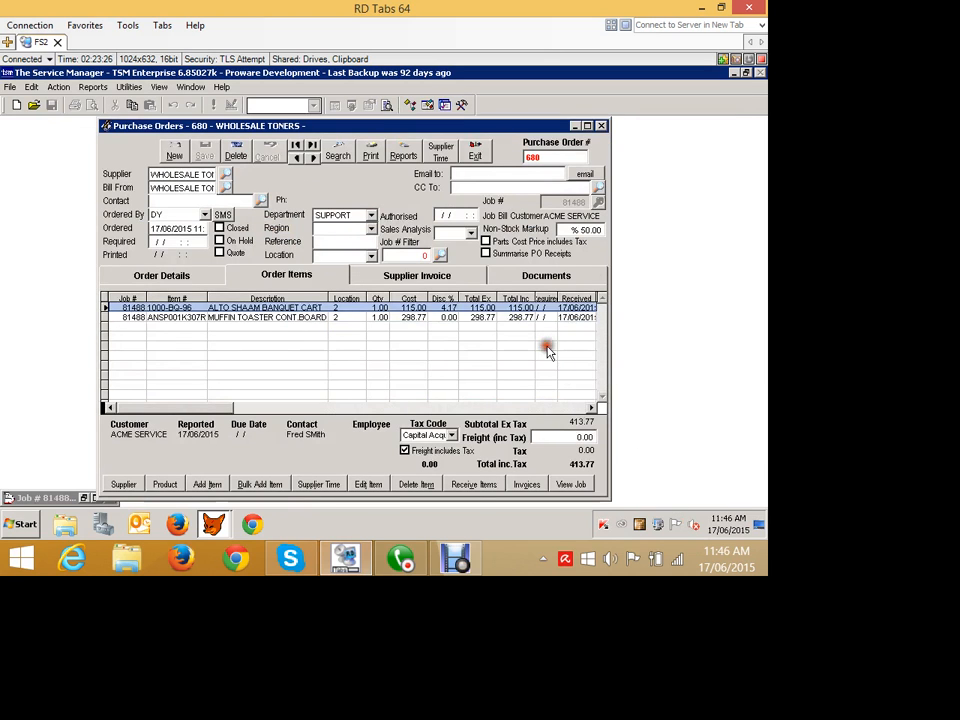
- Examine the supplier invoice created for the WHOLESALE TONERS order without changing it, and exit the purchase order
{"action": "left_click", "coordinate": [417, 275]}
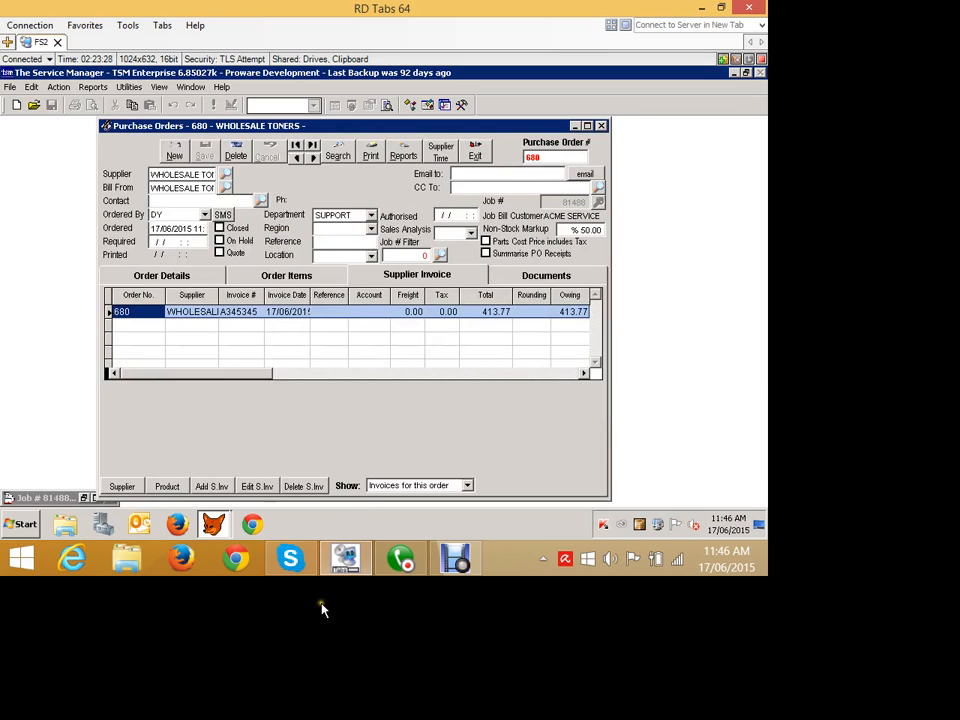
{"action": "left_click", "coordinate": [258, 486]}
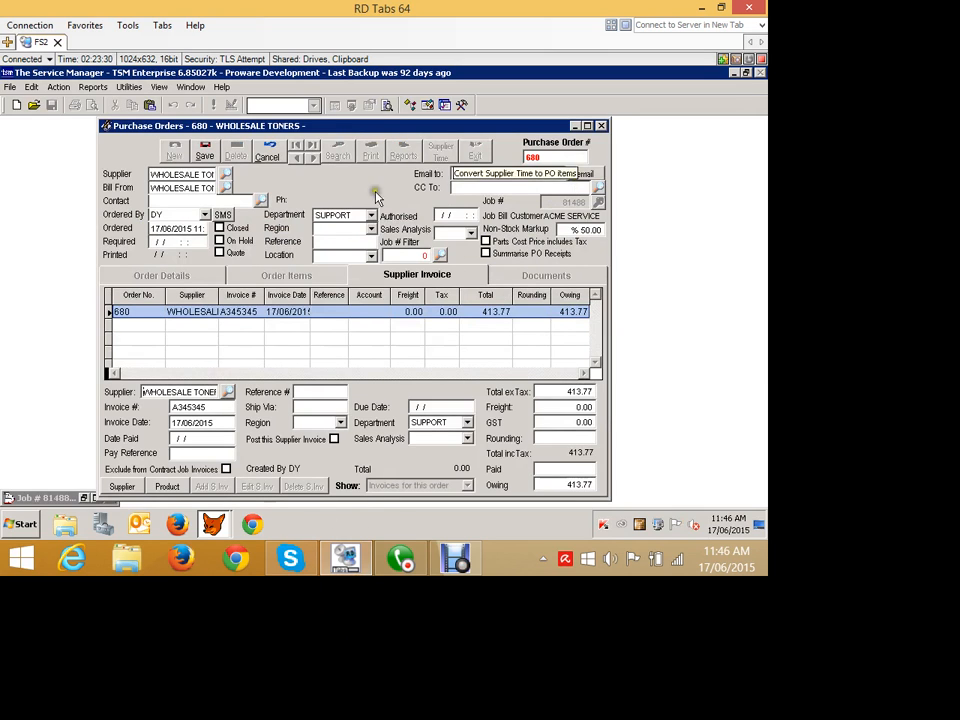
{"action": "left_click", "coordinate": [267, 152]}
{"action": "left_click", "coordinate": [475, 152]}
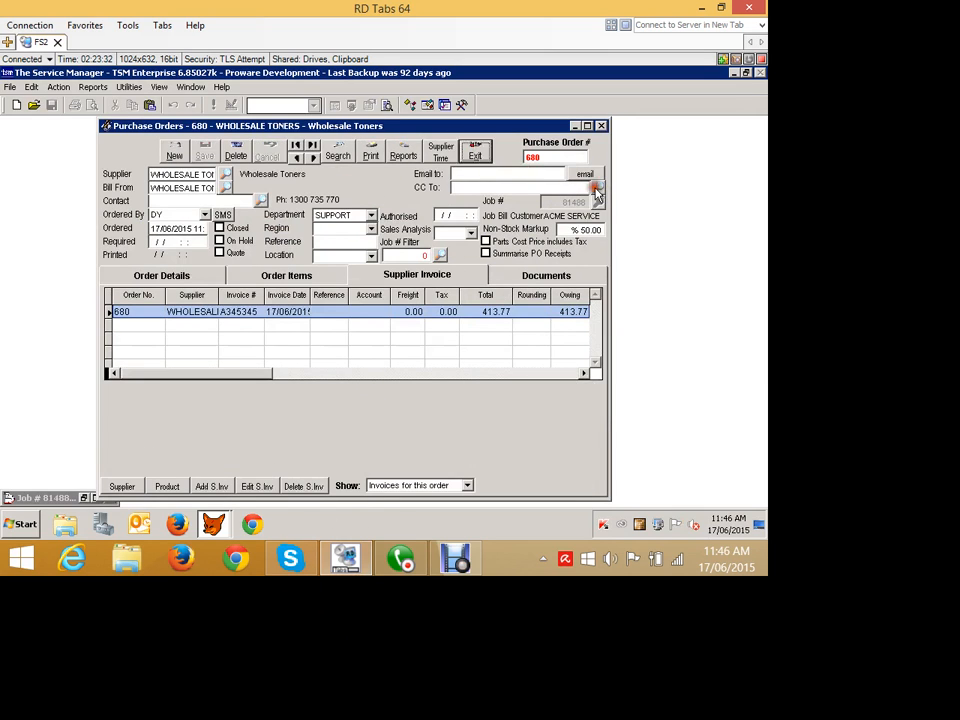
- Restore the job 81488 card, show its Actual Parts, and view its job logging details
{"action": "left_click", "coordinate": [85, 498]}
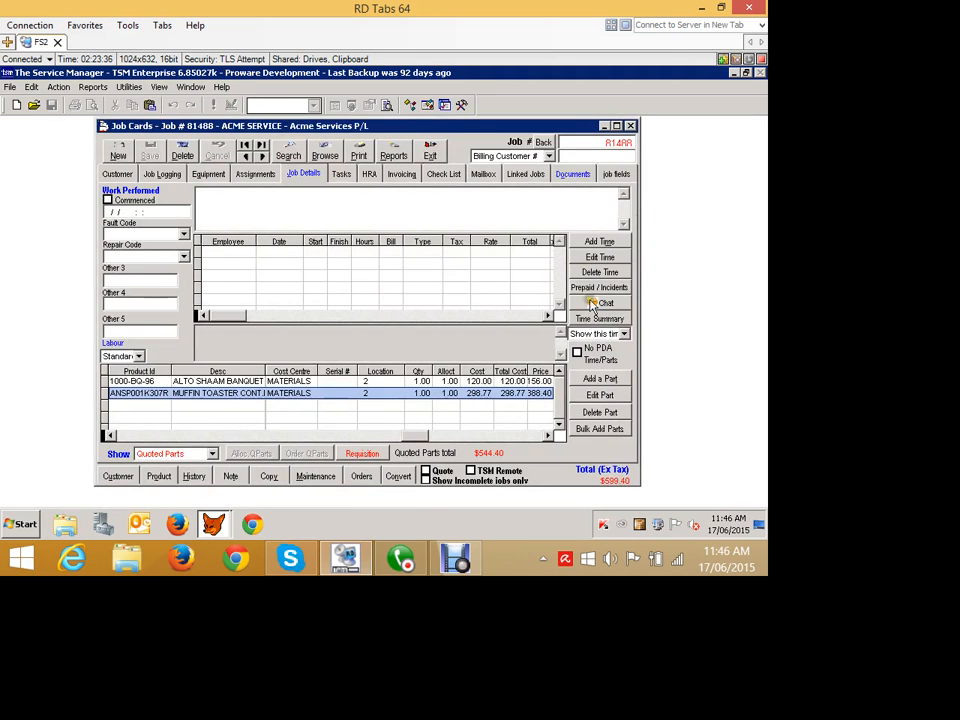
{"action": "left_click", "coordinate": [212, 453]}
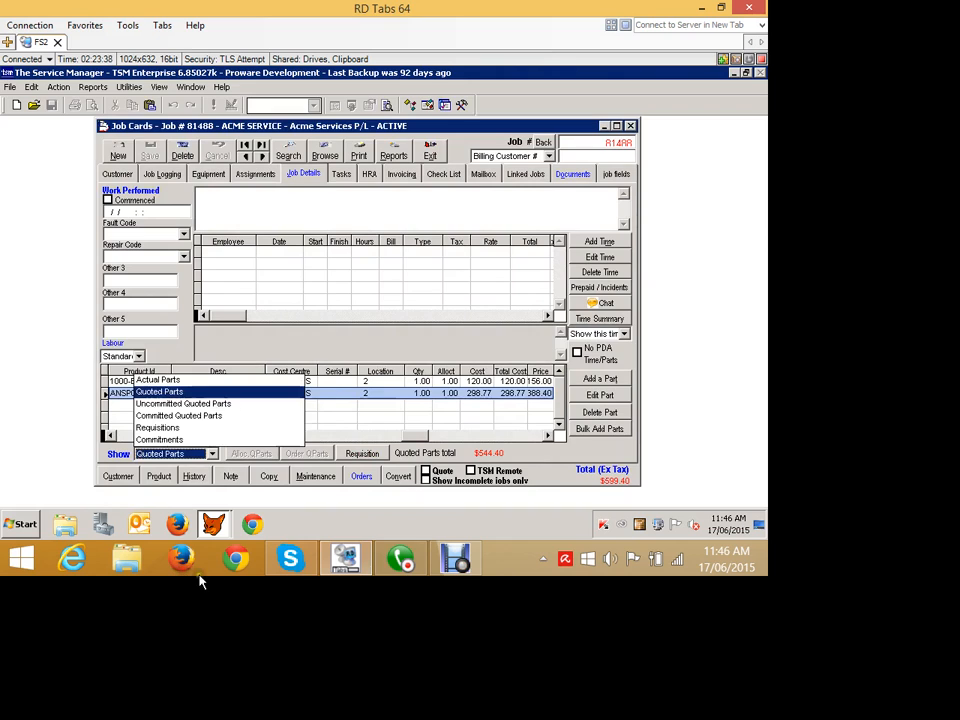
{"action": "key", "text": "Up"}
{"action": "key", "text": "Return"}
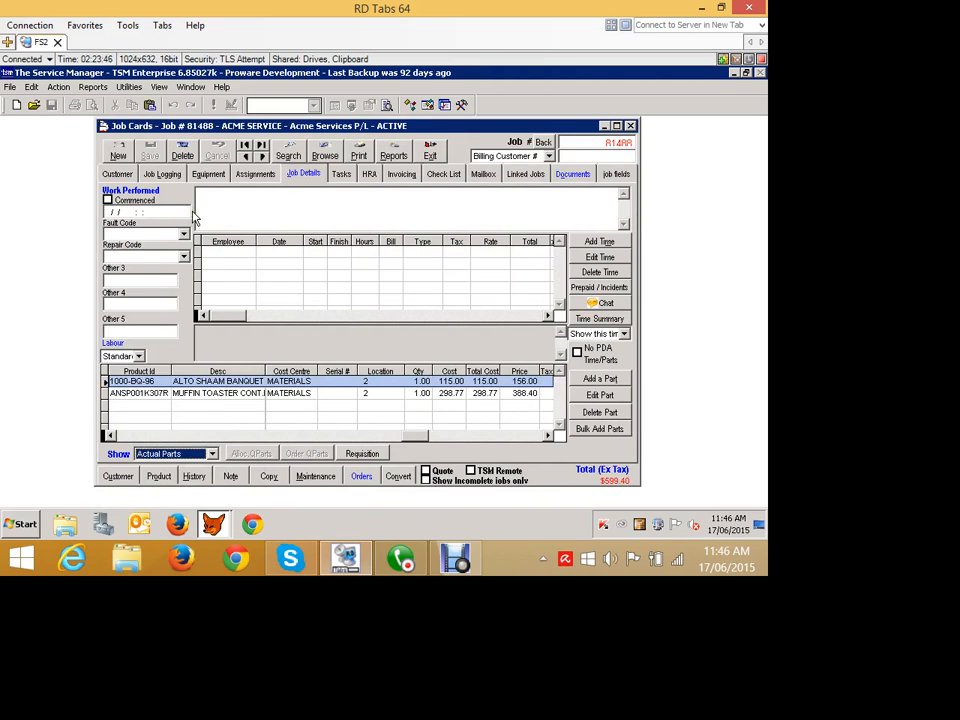
{"action": "left_click", "coordinate": [158, 172]}
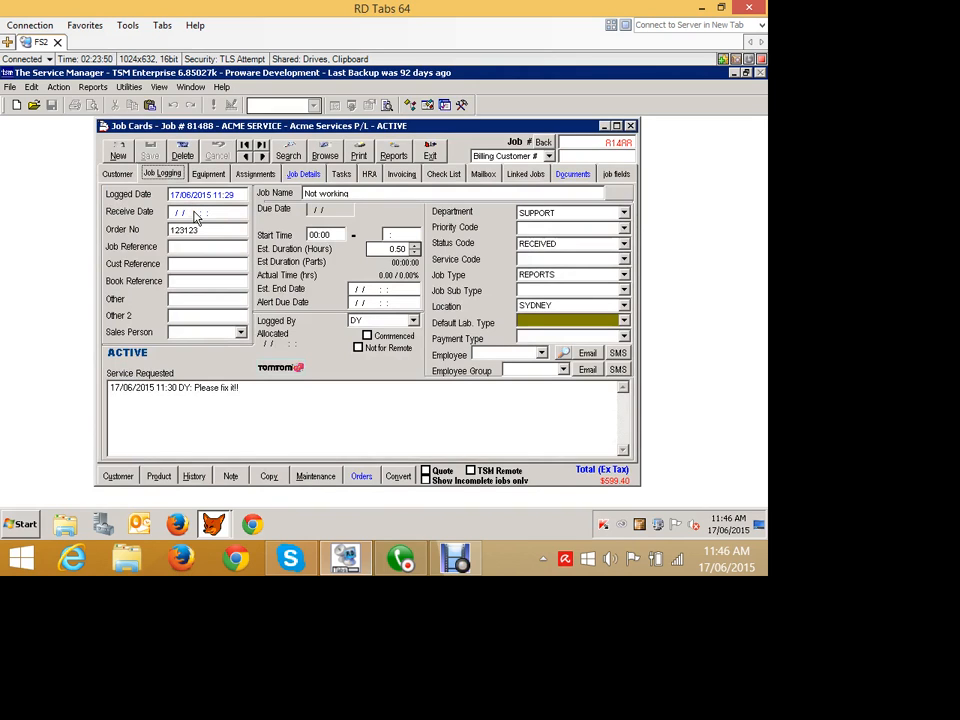
- Move the job card out of the way, minimise it, and open the Job Centre
{"action": "mouse_move", "coordinate": [149, 127]}
{"action": "left_mouse_down"}
{"action": "mouse_move", "coordinate": [206, 129]}
{"action": "mouse_move", "coordinate": [287, 200]}
{"action": "mouse_move", "coordinate": [192, 176]}
{"action": "left_mouse_up"}
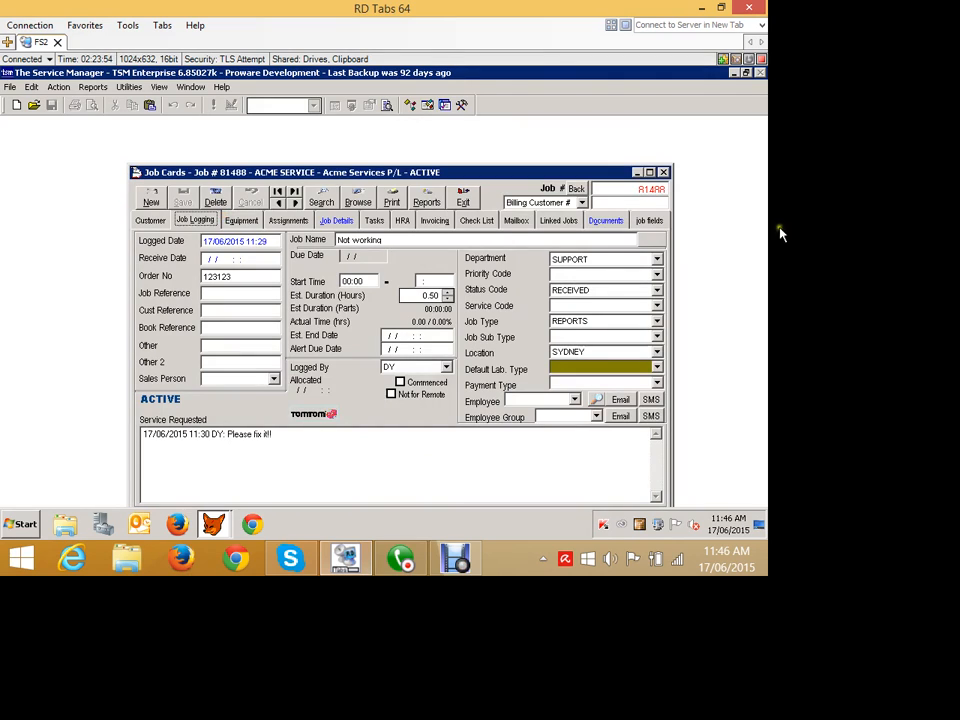
{"action": "left_click", "coordinate": [636, 172]}
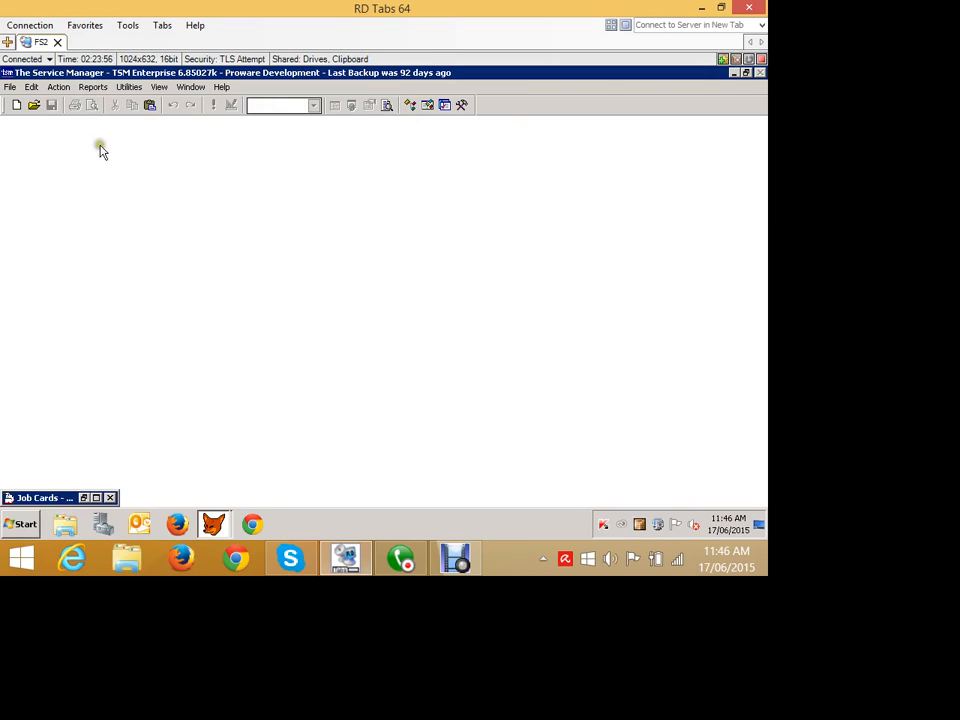
{"action": "left_click", "coordinate": [59, 87]}
{"action": "left_click", "coordinate": [90, 328]}
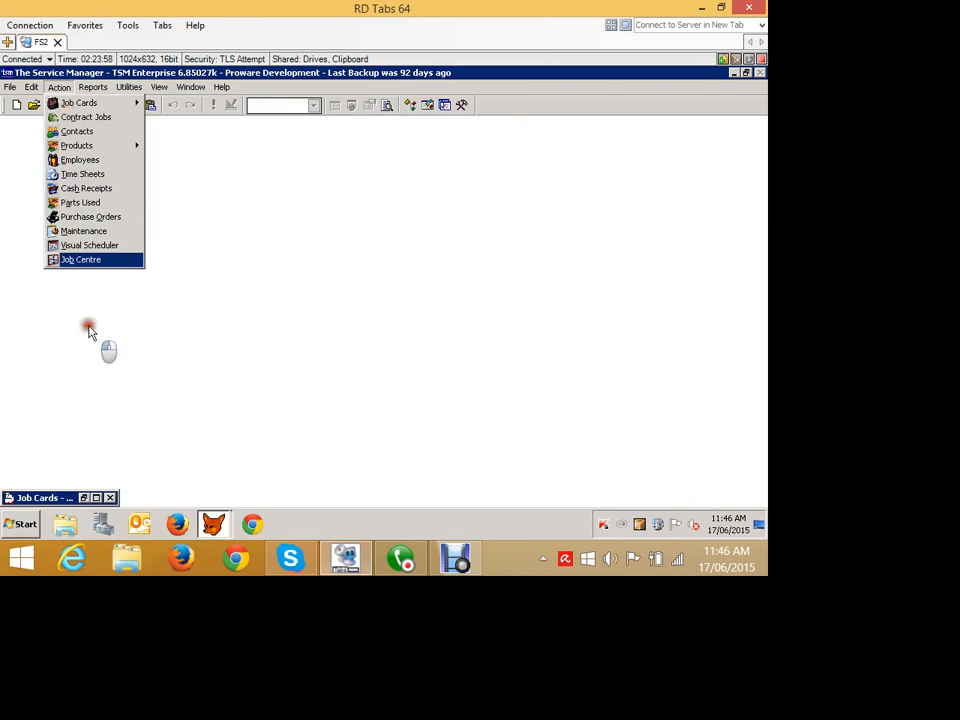
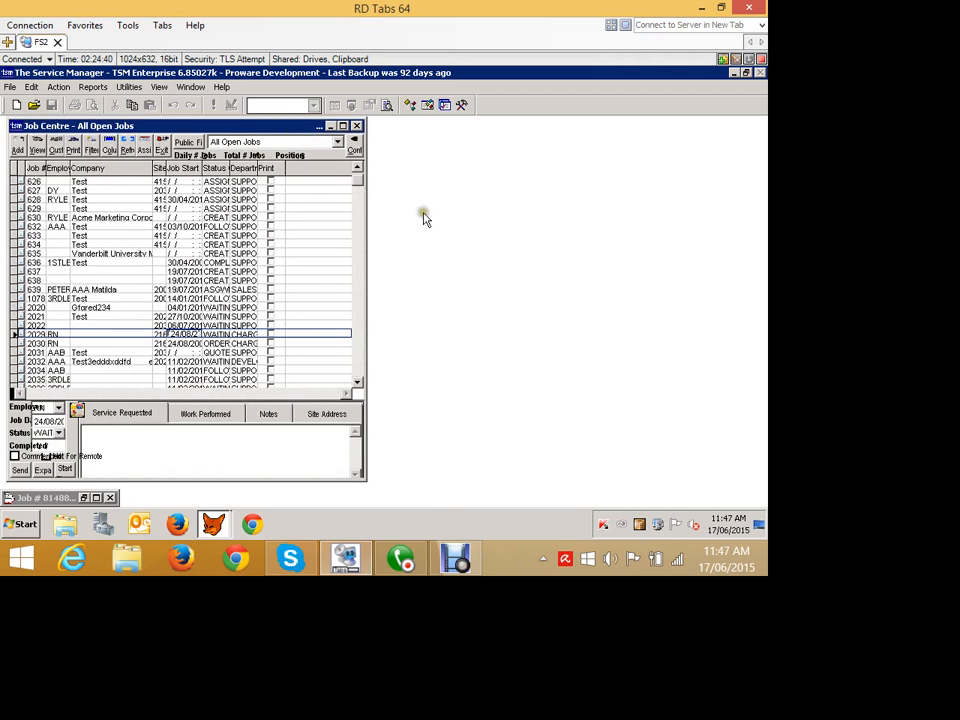
- Widen the Job Centre window and remove the Billing Customer condition from the All Open Jobs filter criteria
{"action": "left_click_drag", "start_coordinate": [449, 230], "coordinate": [751, 245]}
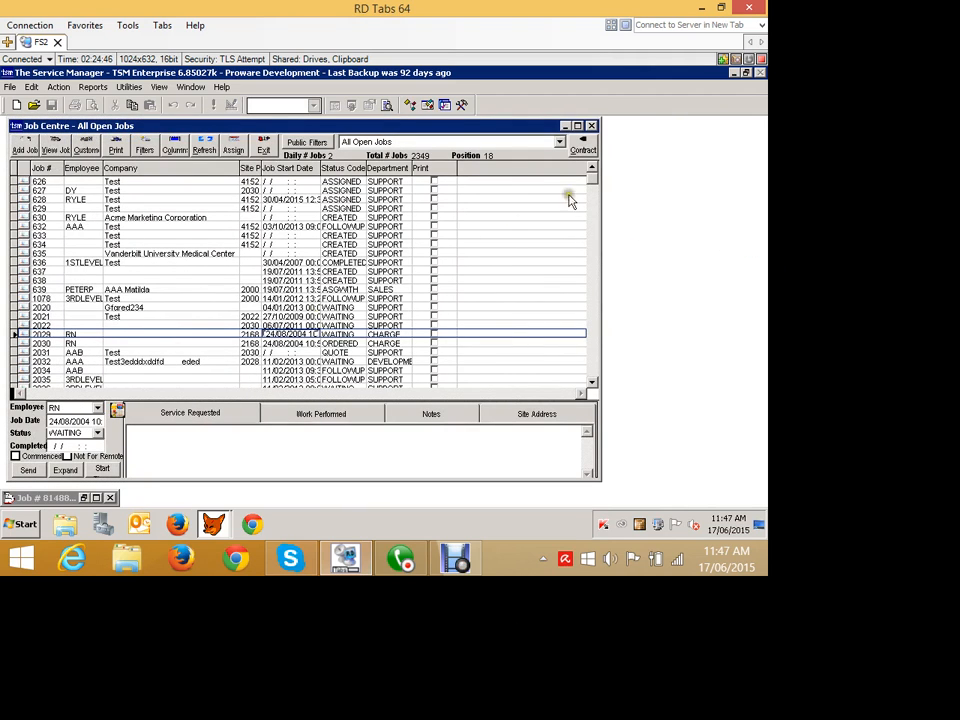
{"action": "left_click", "coordinate": [660, 178]}
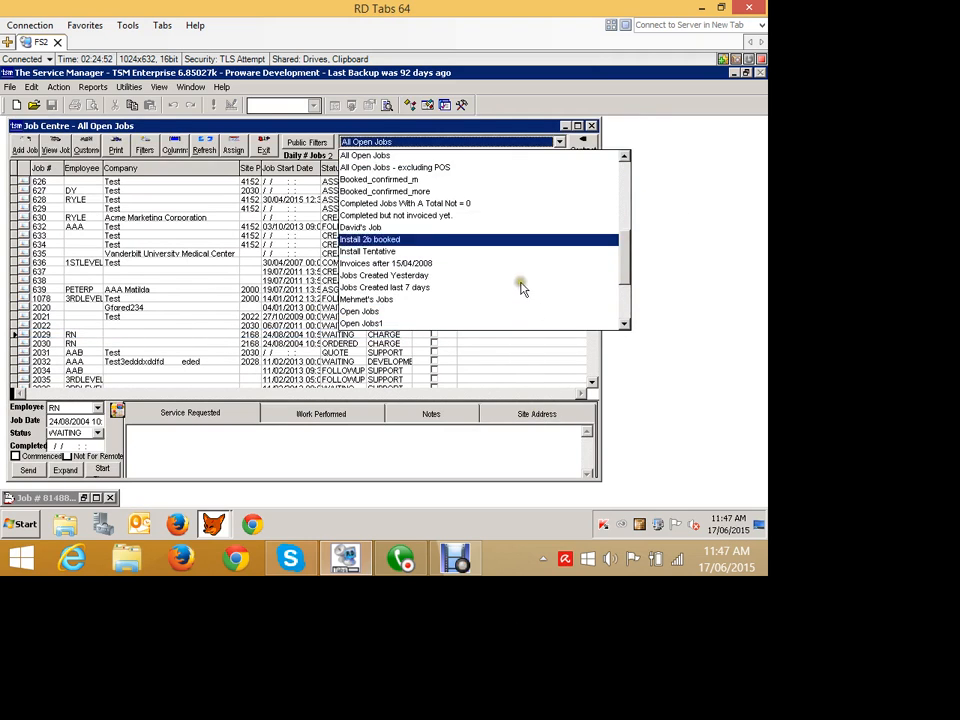
{"action": "left_click", "coordinate": [421, 176]}
{"action": "left_click", "coordinate": [177, 187]}
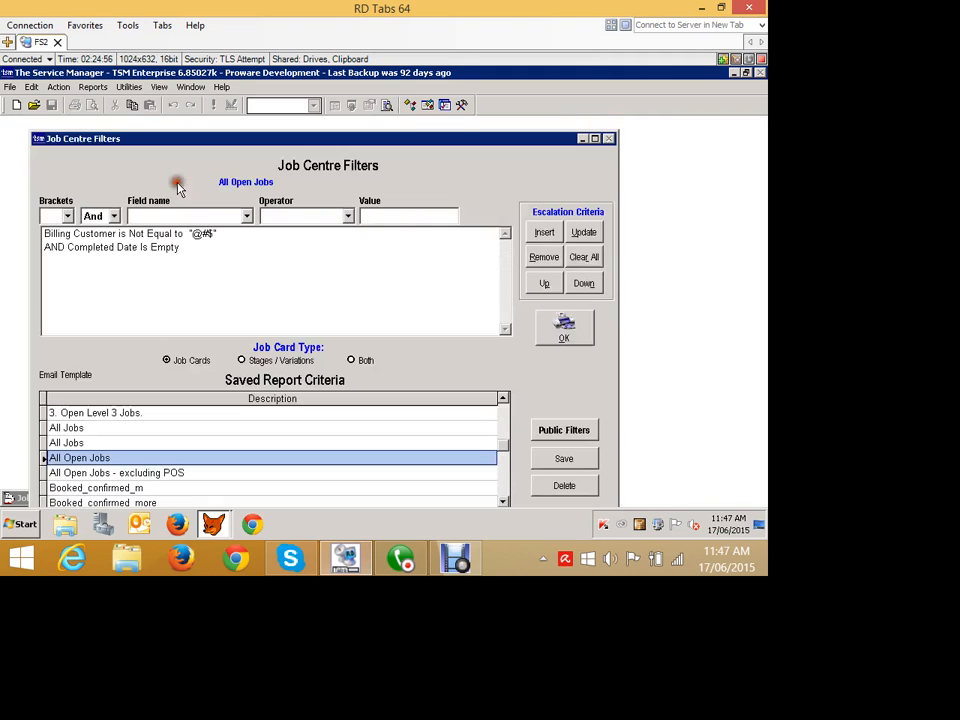
{"action": "left_click", "coordinate": [166, 288]}
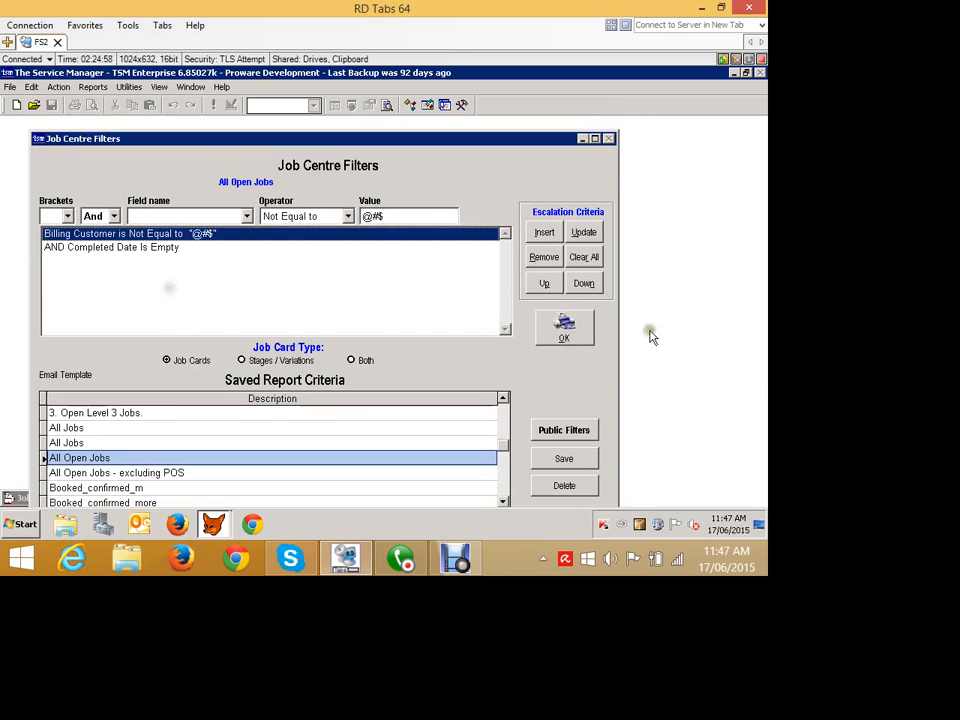
{"action": "left_click", "coordinate": [544, 257]}
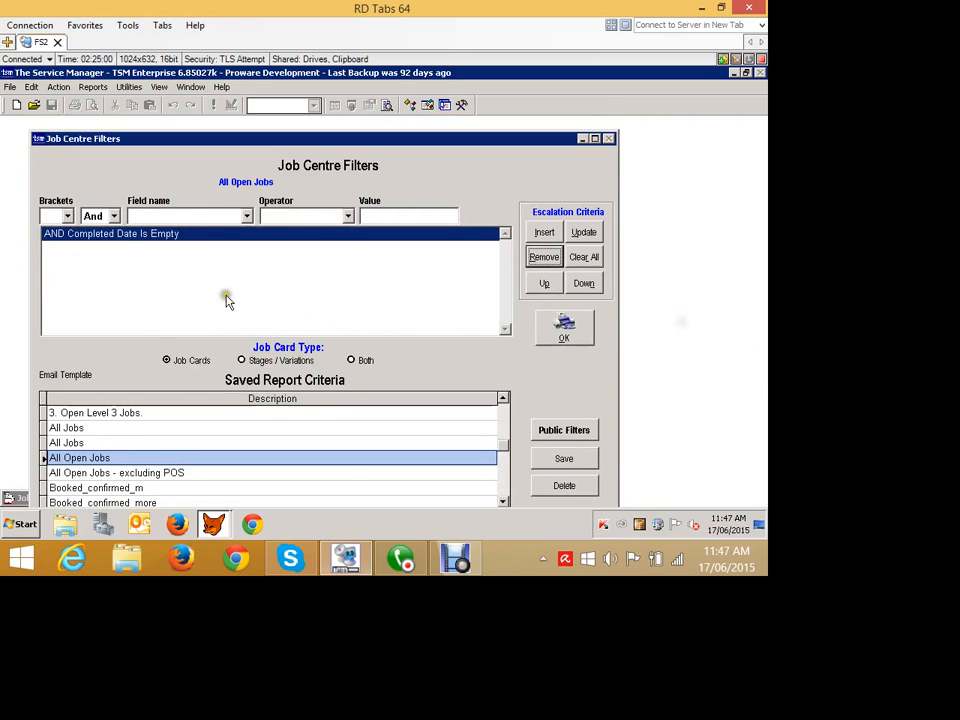
- Add a filter condition requiring Job: Employee Is Empty alongside the Completed Date condition
{"action": "left_click", "coordinate": [165, 216]}
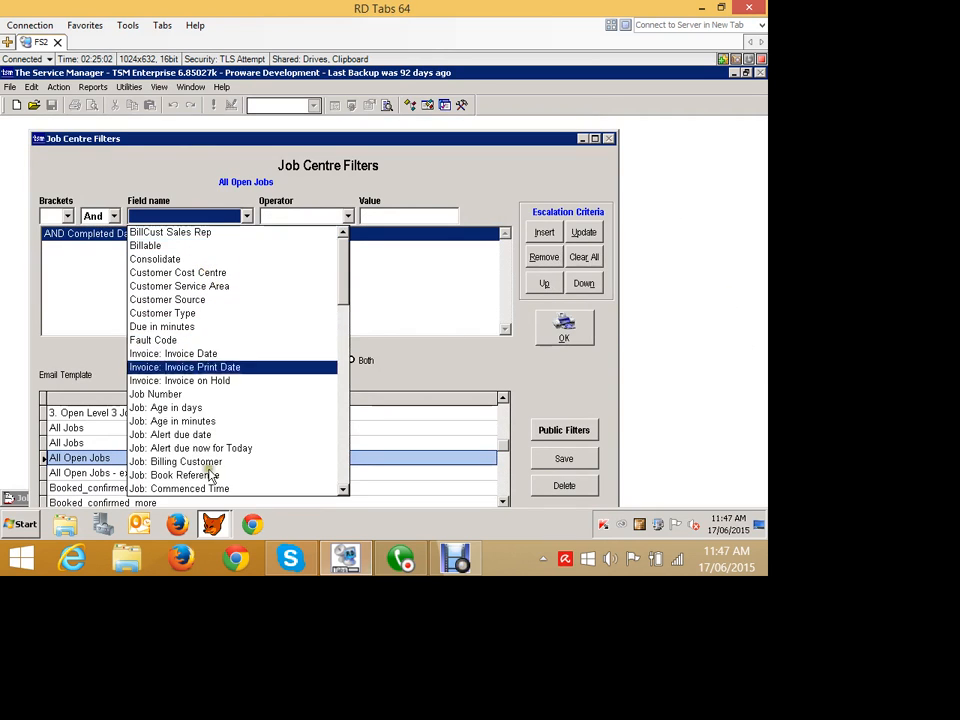
{"action": "left_click", "coordinate": [342, 458]}
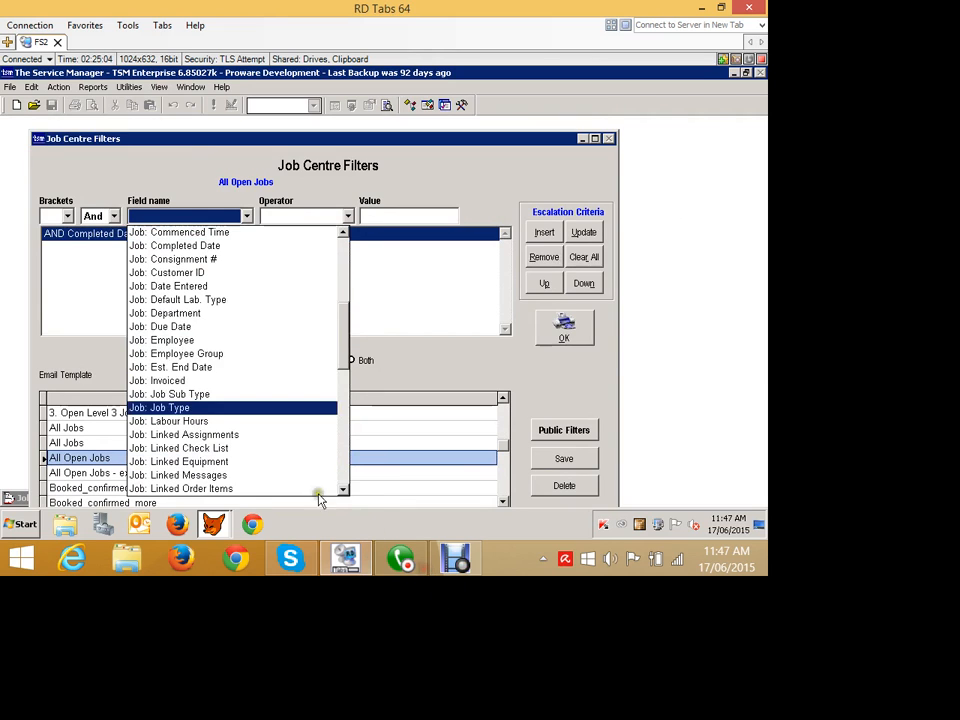
{"action": "left_click", "coordinate": [189, 341]}
{"action": "left_click", "coordinate": [303, 216]}
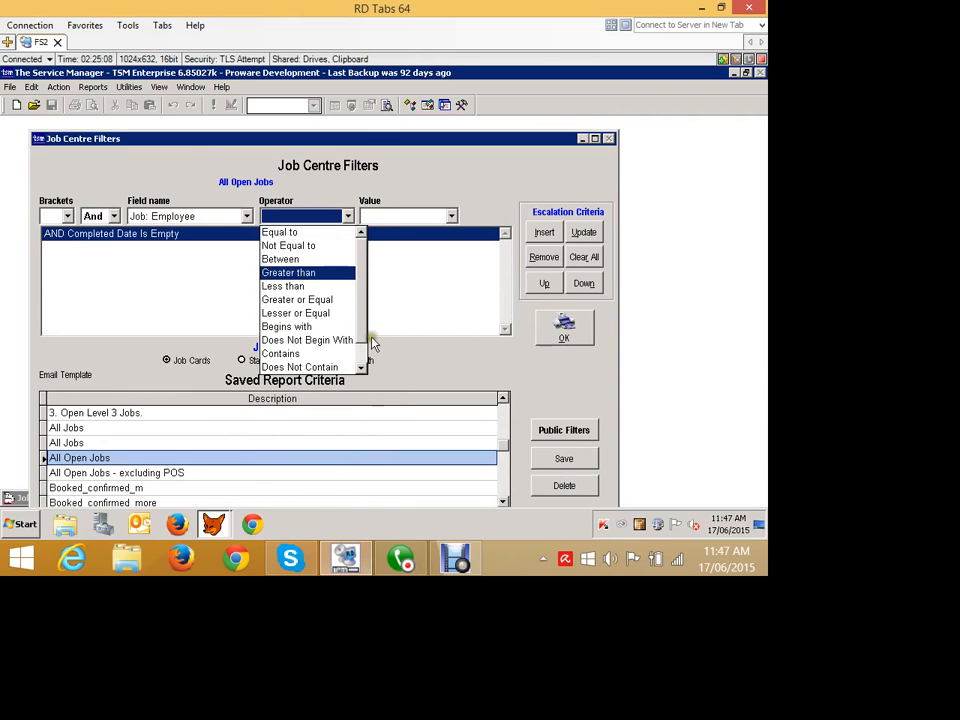
{"action": "scroll", "coordinate": [305, 295], "scroll_direction": "down", "scroll_amount": 1}
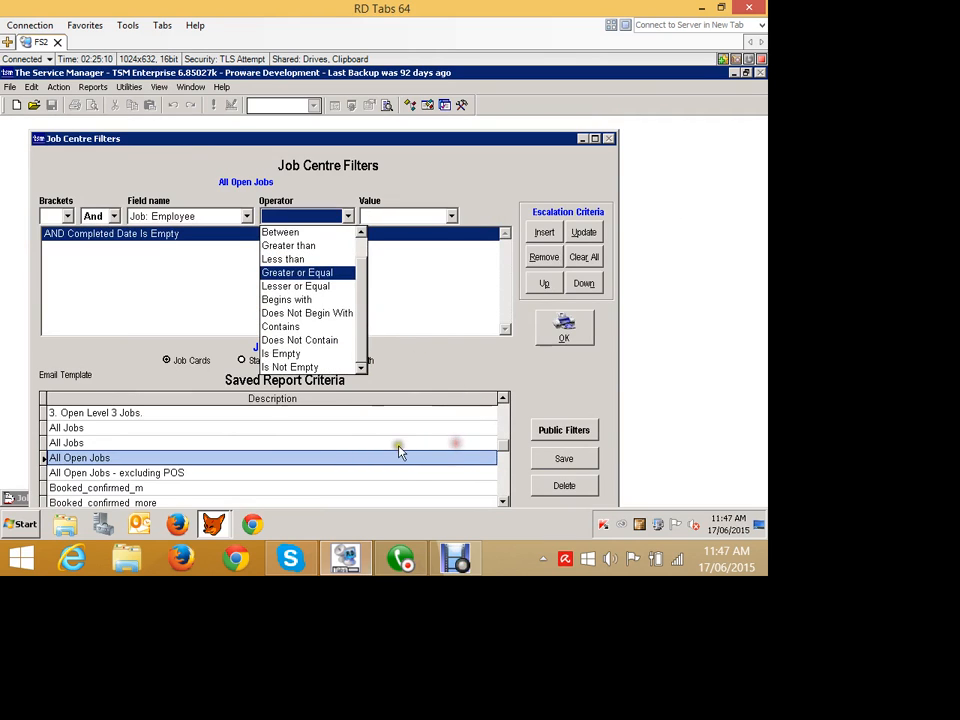
{"action": "left_click", "coordinate": [281, 353]}
{"action": "left_click", "coordinate": [544, 232]}
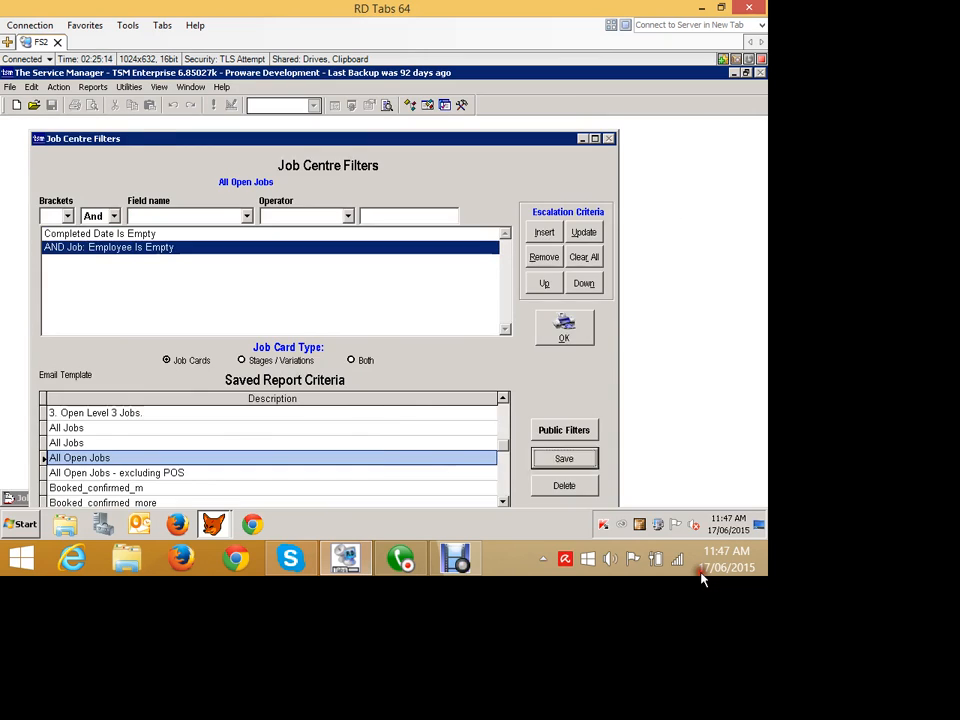
- Save the criteria as a public filter named Open Unallocated Jobs and accept the filter setup
{"action": "left_click", "coordinate": [564, 458]}
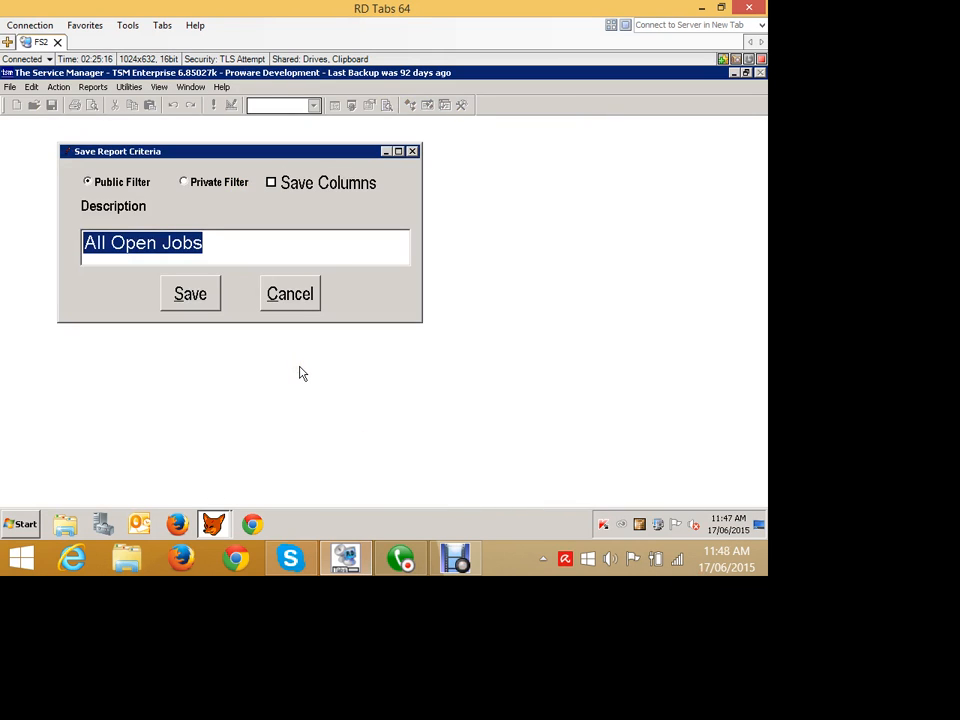
{"action": "type", "text": "Uo"}
{"action": "key", "text": "BackSpace"}
{"action": "key", "text": "BackSpace"}
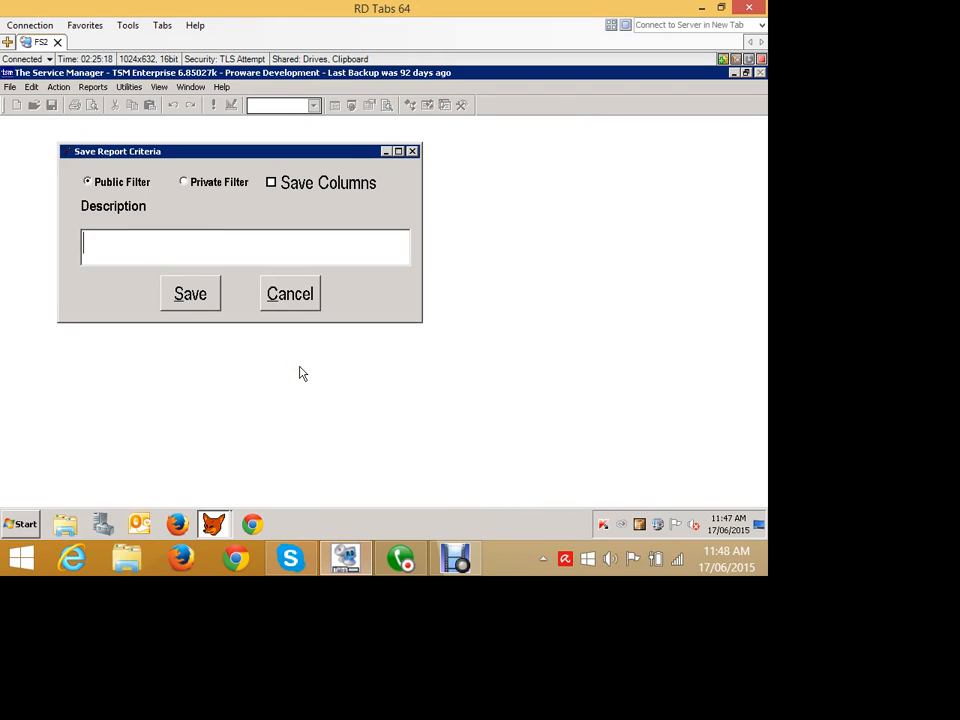
{"action": "type", "text": "Open Unallocated Jobs"}
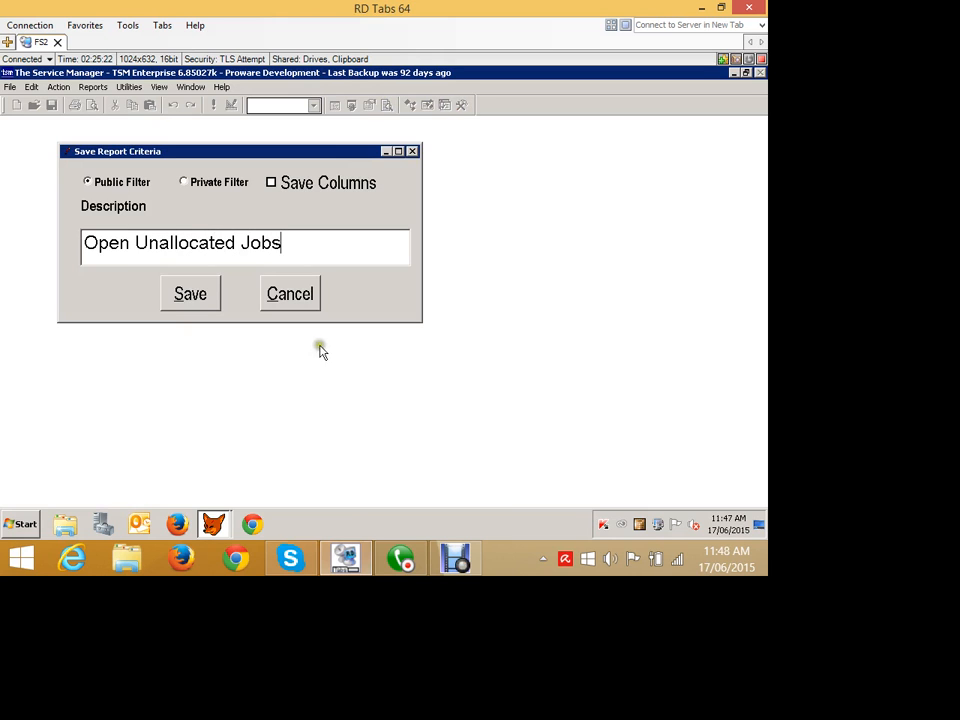
{"action": "key", "text": "Return"}
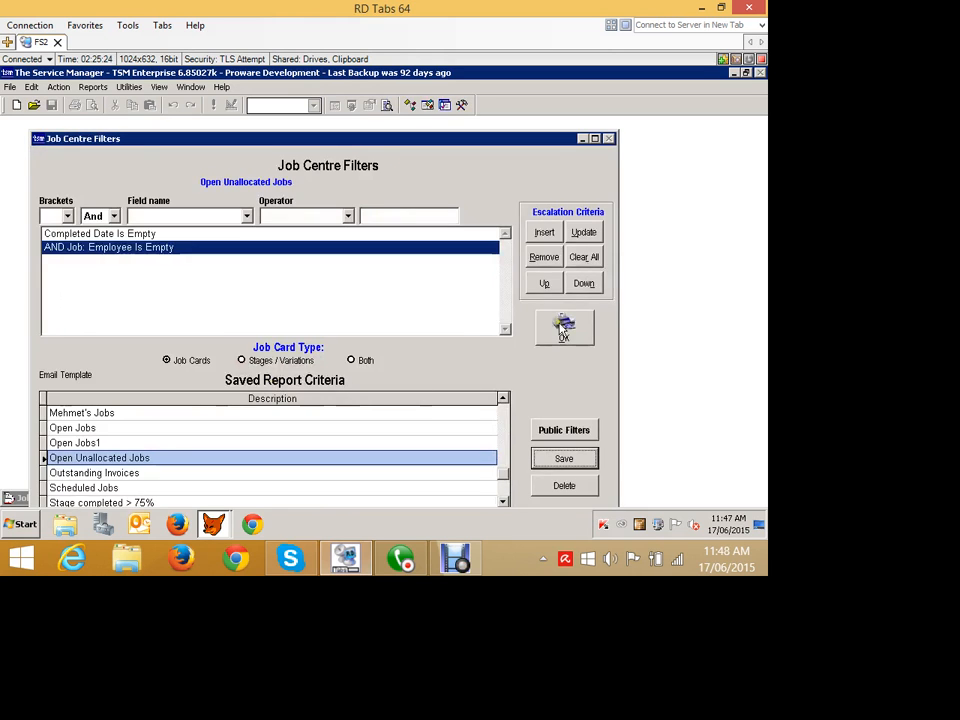
{"action": "left_click", "coordinate": [541, 306]}
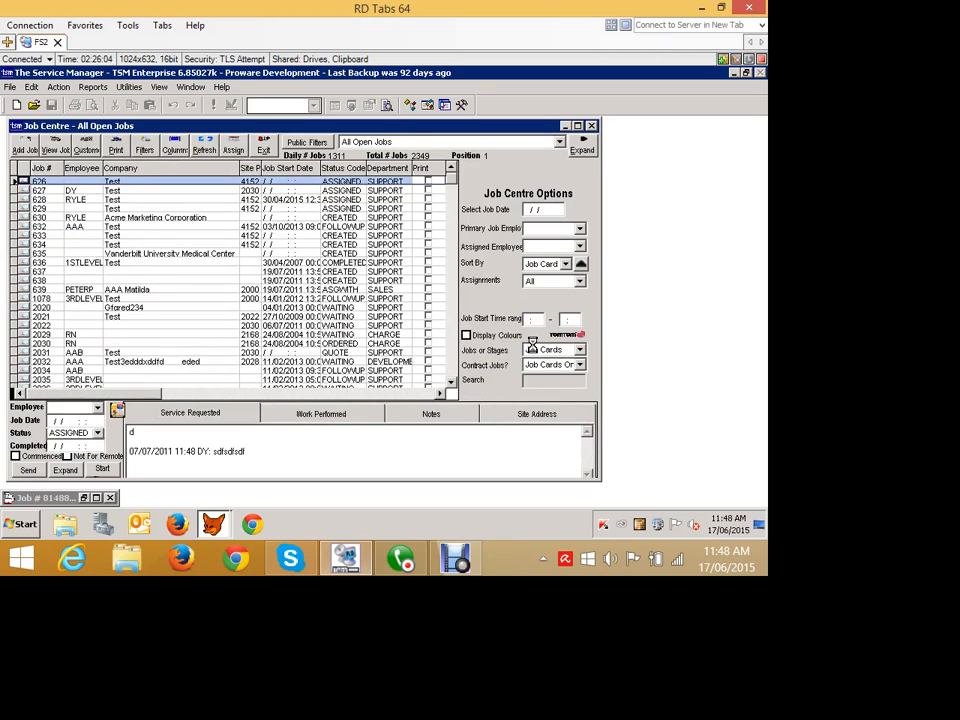
- Collapse the Job Centre options and switch the job list to the Open Unallocated Jobs filter
{"action": "left_click", "coordinate": [584, 141]}
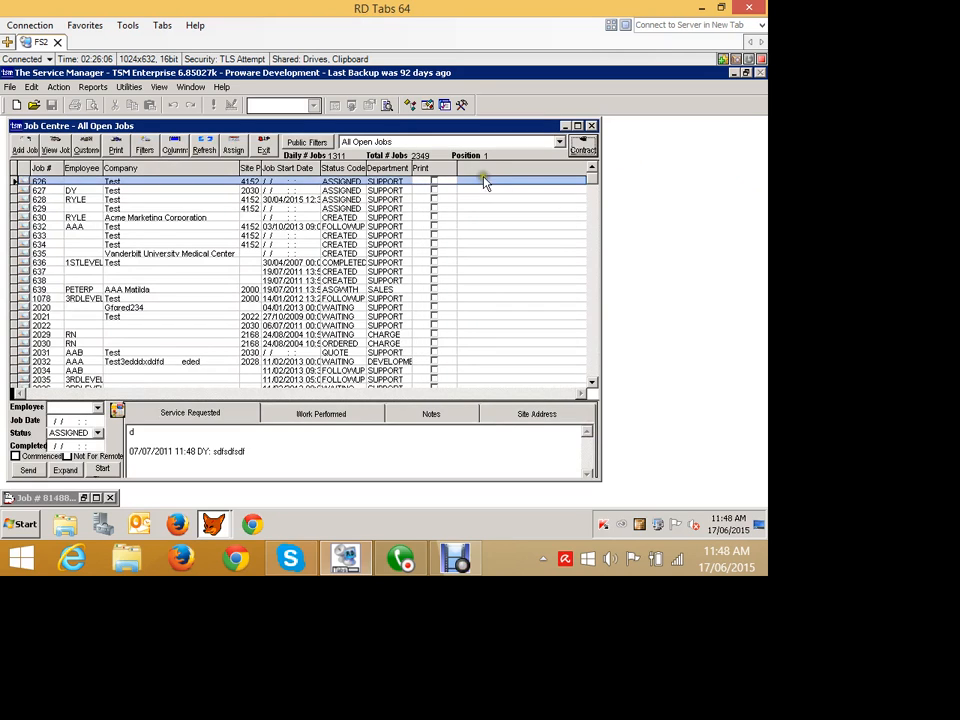
{"action": "left_click", "coordinate": [381, 142]}
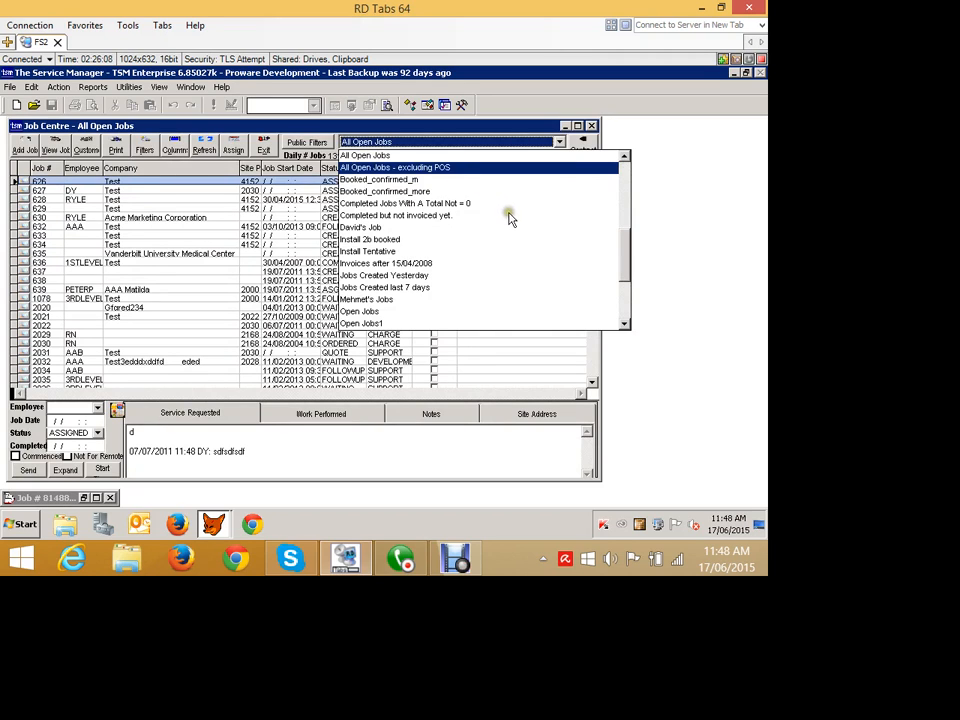
{"action": "key", "text": "Down"}
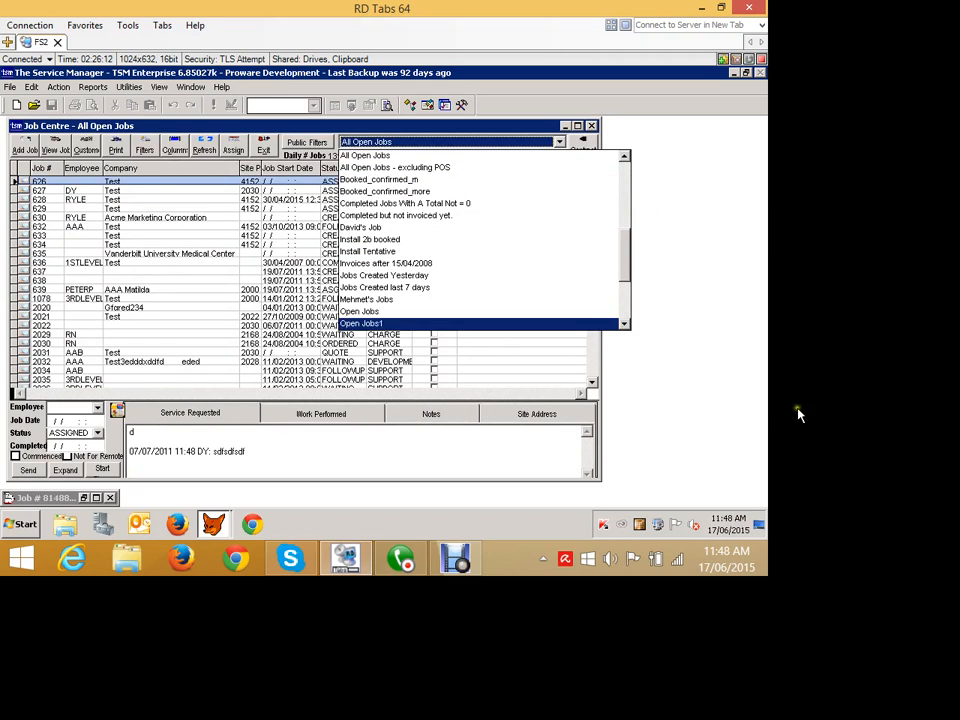
{"action": "scroll", "coordinate": [783, 408], "scroll_direction": "down", "scroll_amount": 2}
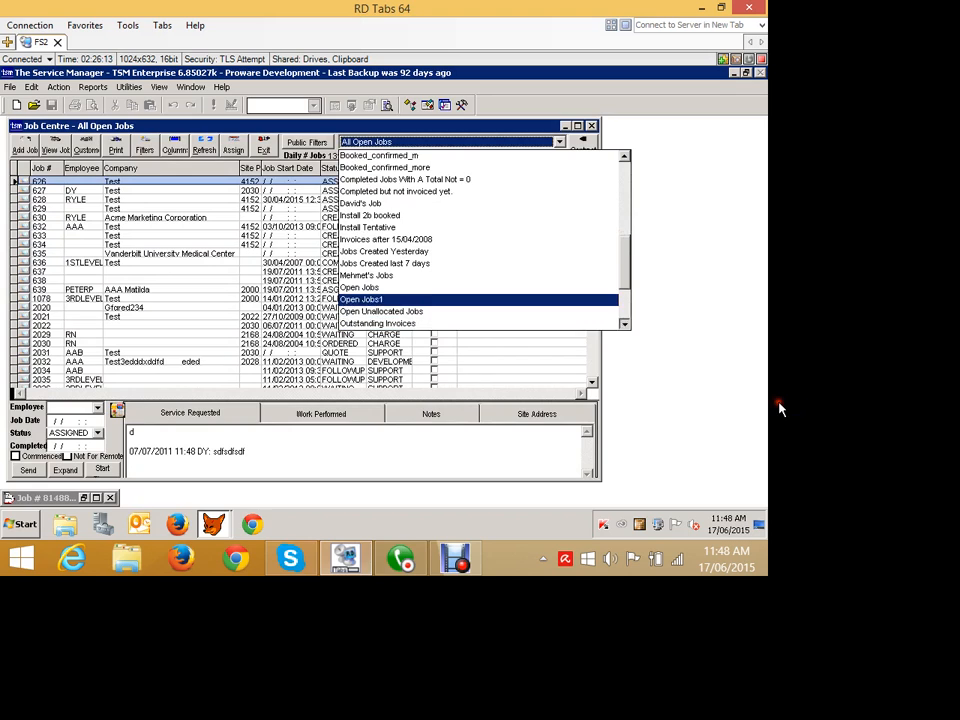
{"action": "left_click", "coordinate": [552, 362]}
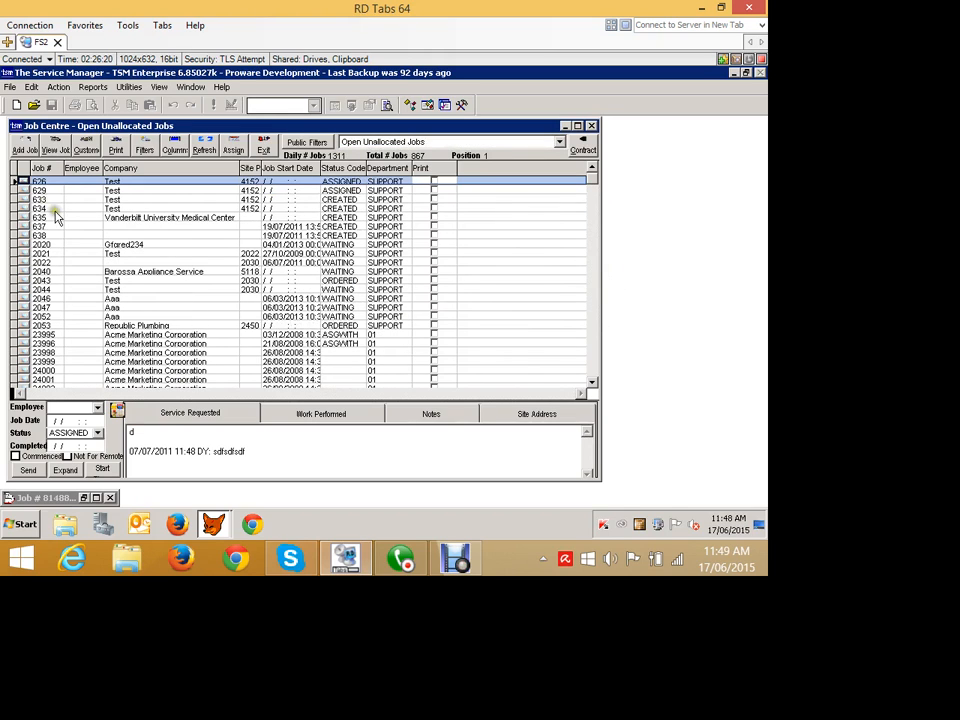
- Close the Job Centre and open it again
{"action": "left_click", "coordinate": [591, 126]}
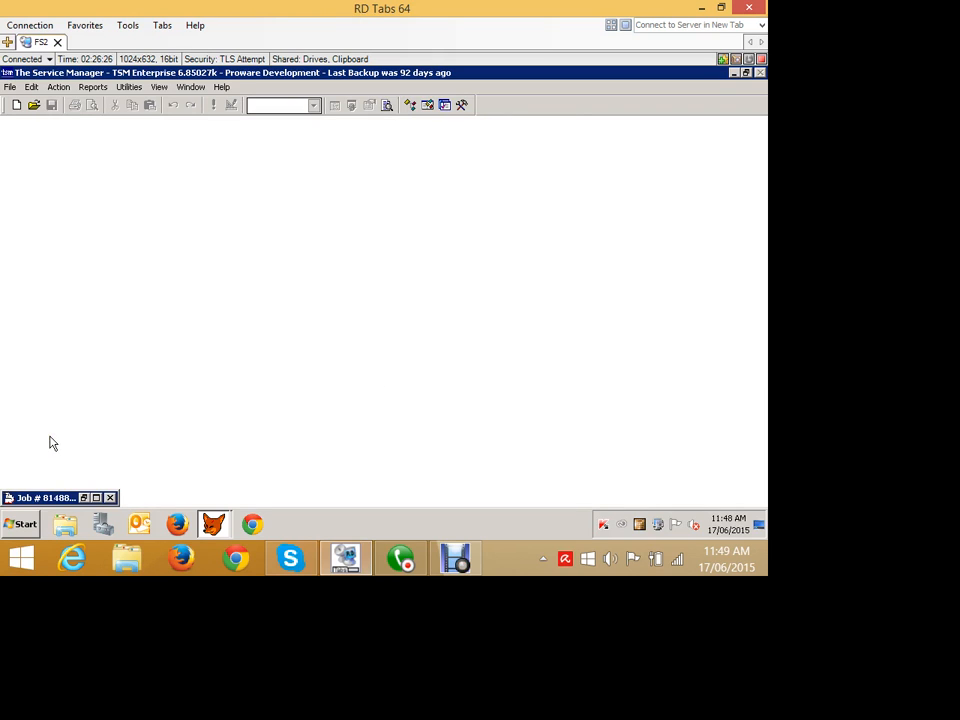
{"action": "left_click", "coordinate": [74, 110]}
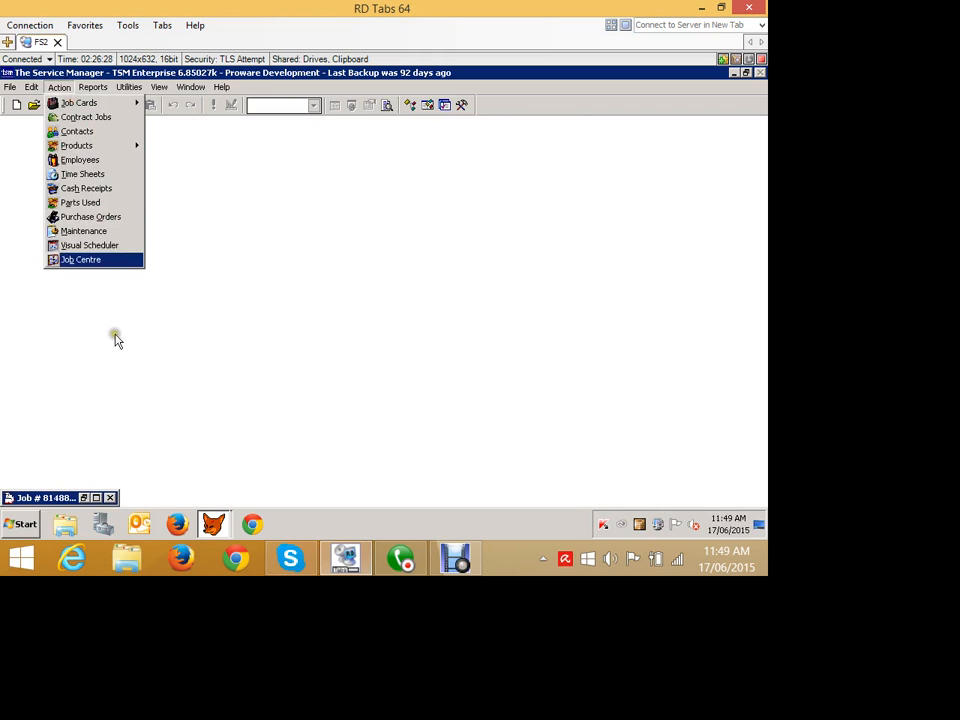
{"action": "left_click", "coordinate": [80, 259]}
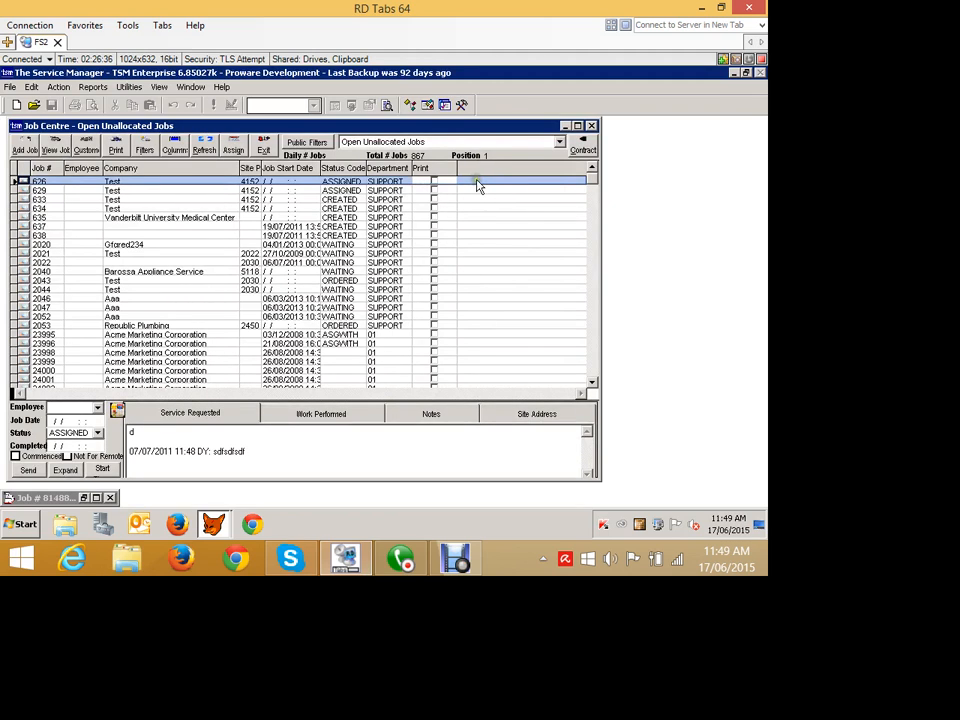
- Narrow the Job Centre window, widen its Job # column to show full numbers, and select job 81488
{"action": "left_click_drag", "start_coordinate": [750, 277], "coordinate": [433, 266]}
{"action": "left_click_drag", "start_coordinate": [422, 221], "coordinate": [435, 489]}
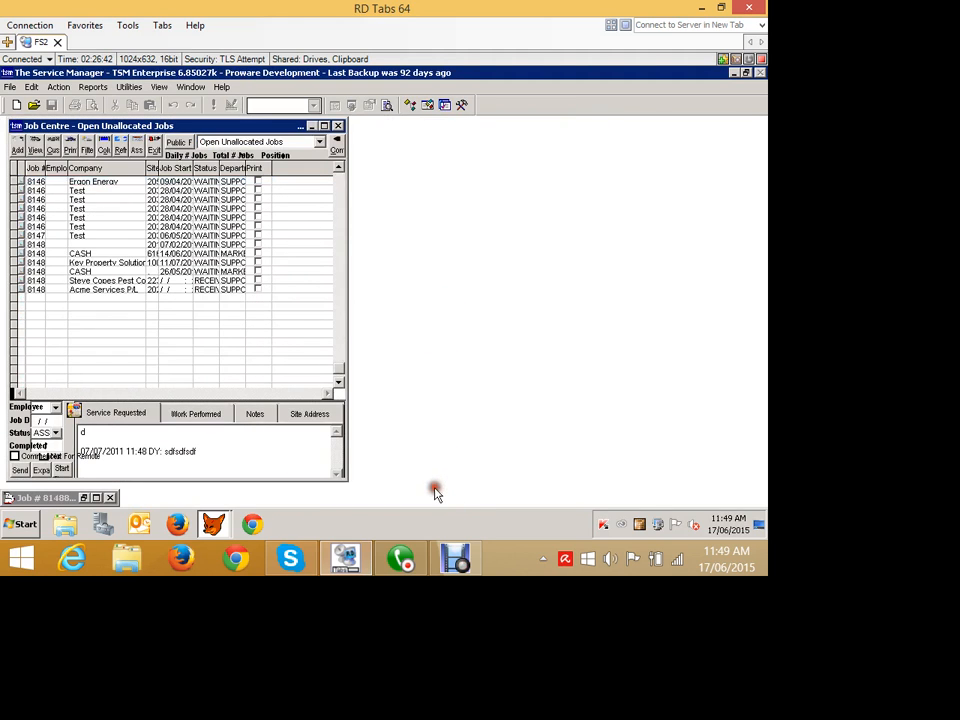
{"action": "left_click_drag", "start_coordinate": [59, 209], "coordinate": [86, 209]}
{"action": "left_click", "coordinate": [65, 355]}
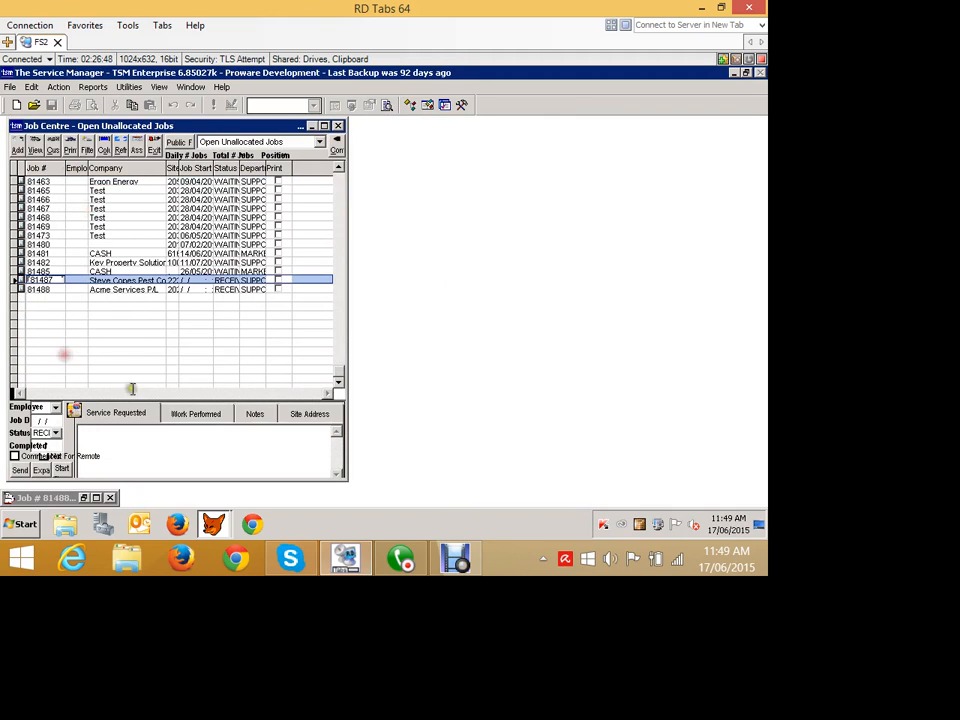
{"action": "left_click", "coordinate": [76, 363]}
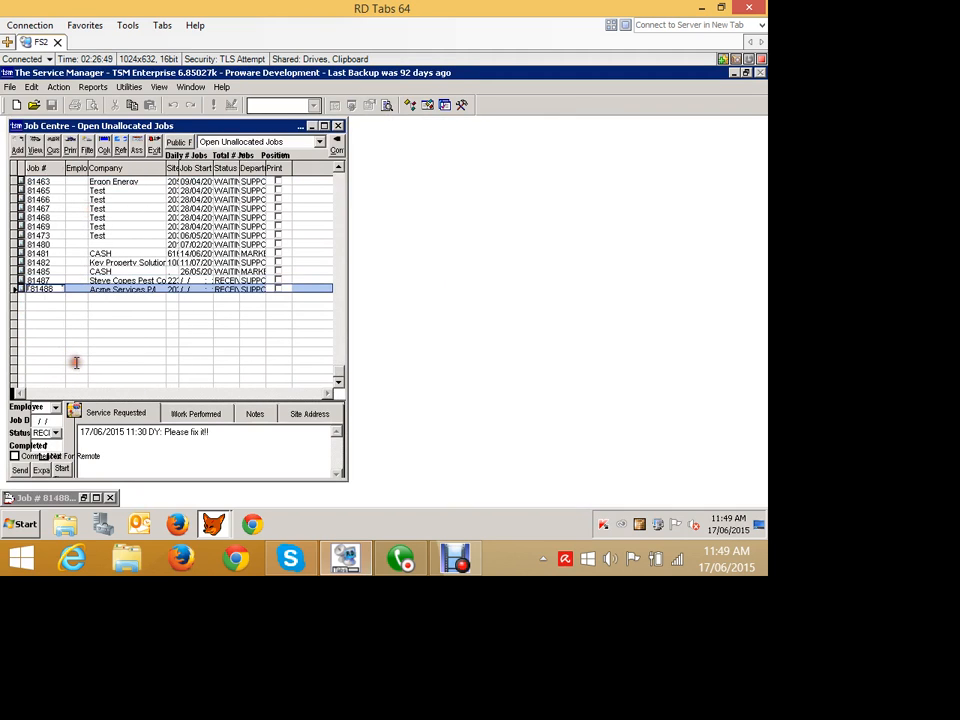
- Open the Visual Scheduler and assign job 81488 to employee ROB in the 14:00 slot on 17/06/2015
{"action": "left_click", "coordinate": [57, 87]}
{"action": "left_click", "coordinate": [98, 316]}
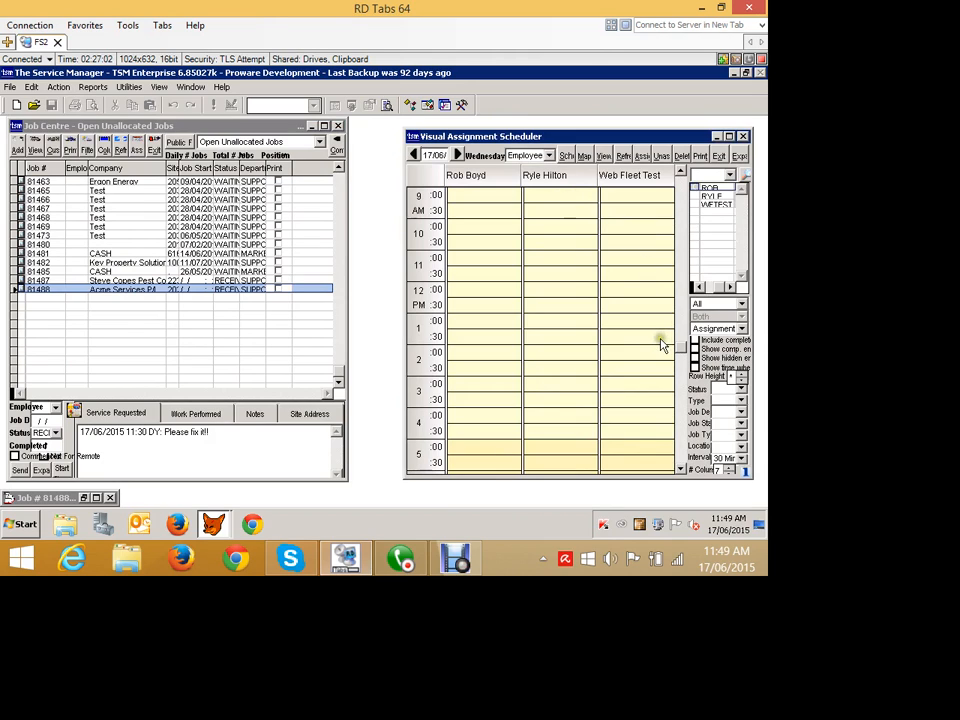
{"action": "left_click", "coordinate": [636, 389]}
{"action": "scroll", "coordinate": [643, 422], "scroll_direction": "down", "scroll_amount": 1}
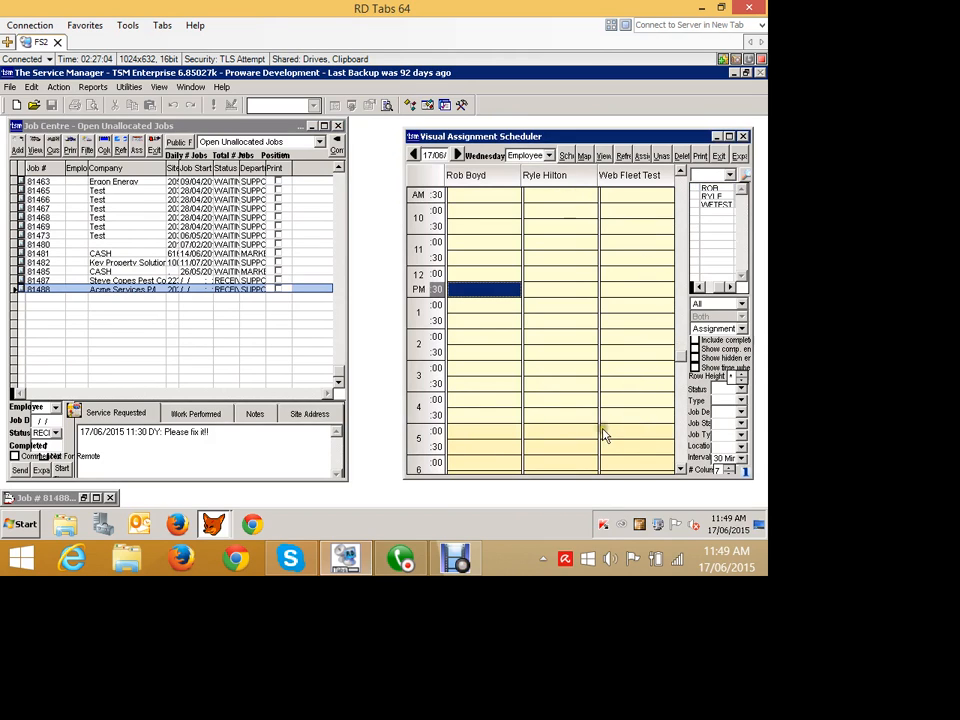
{"action": "key", "text": "Down"}
{"action": "key", "text": "Down"}
{"action": "key", "text": "Down"}
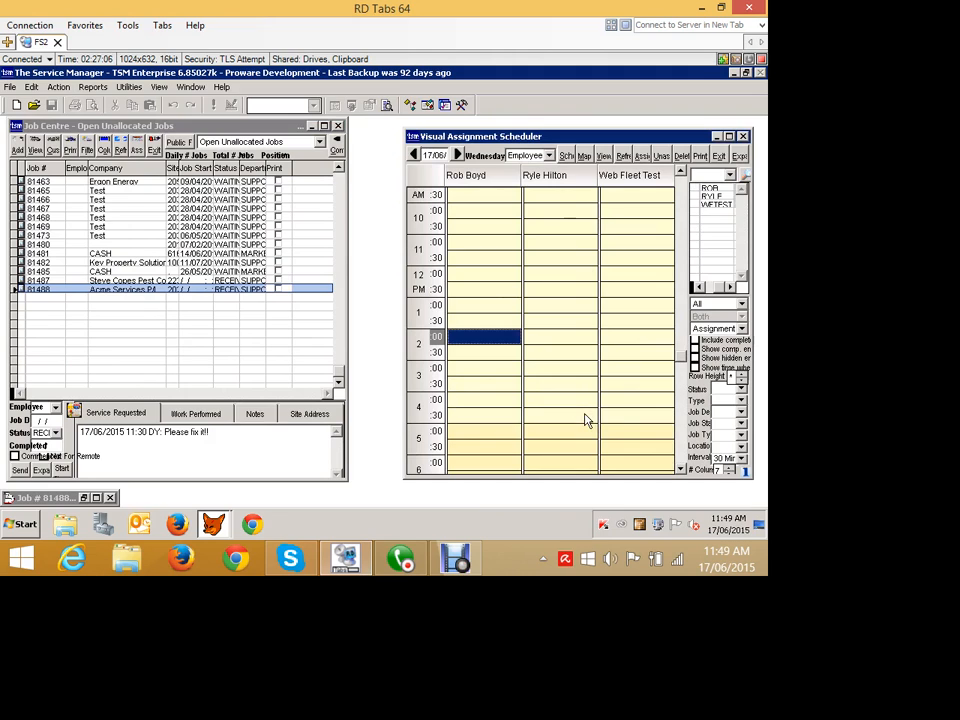
{"action": "left_click", "coordinate": [49, 359]}
{"action": "left_click_drag", "start_coordinate": [49, 359], "coordinate": [606, 427]}
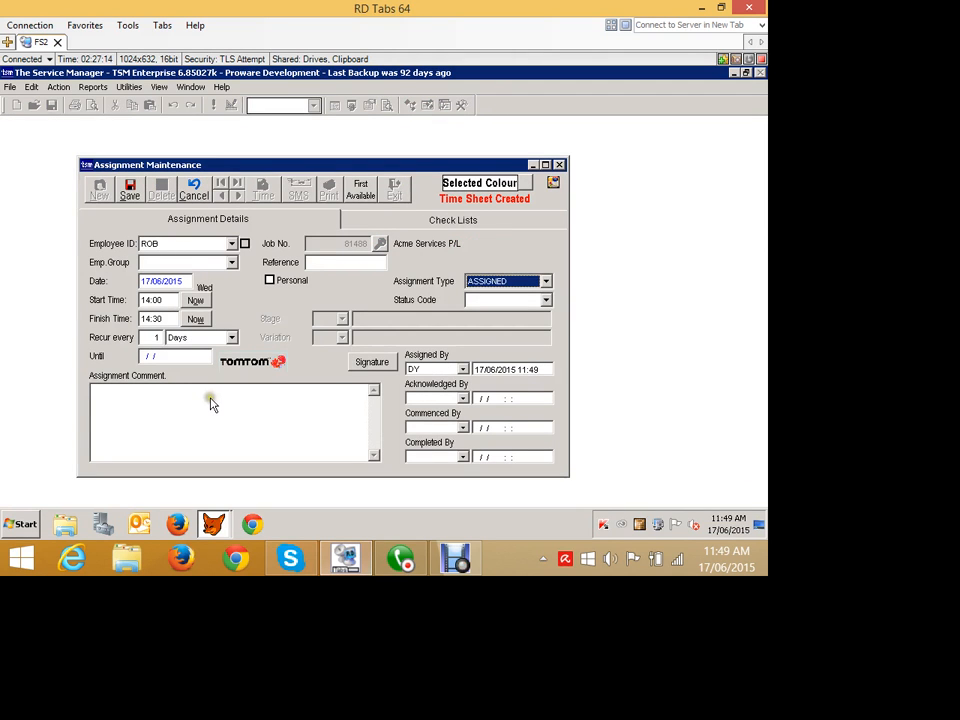
- Set the assignment's finish time to 15:00 and save the assignment
{"action": "left_click_drag", "start_coordinate": [208, 397], "coordinate": [160, 393]}
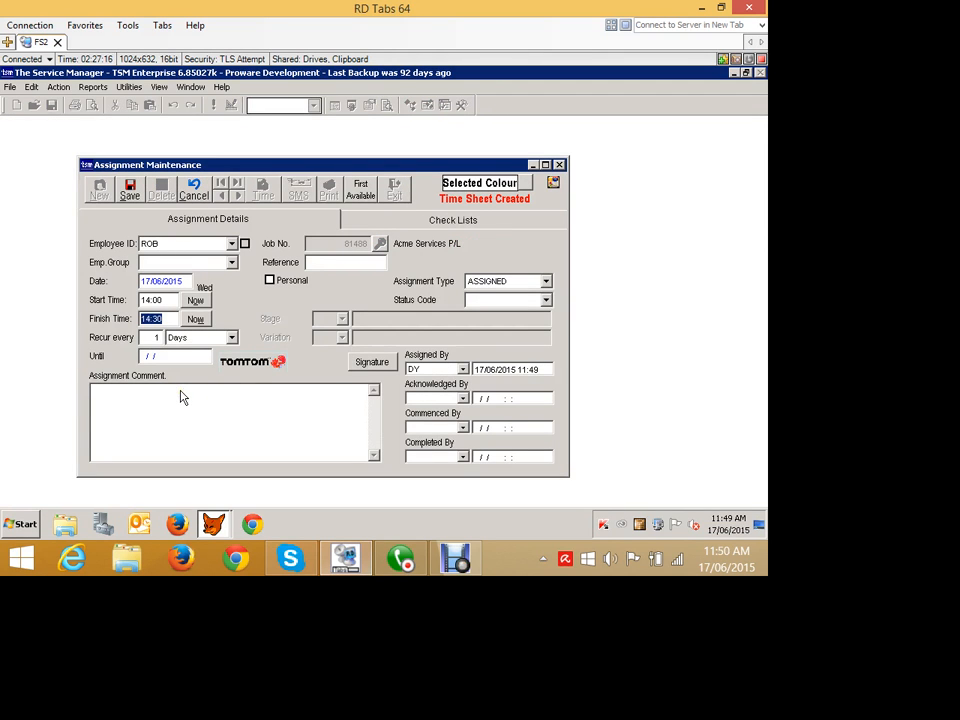
{"action": "type", "text": "1"}
{"action": "key", "text": "Tab"}
{"action": "left_click", "coordinate": [169, 221]}
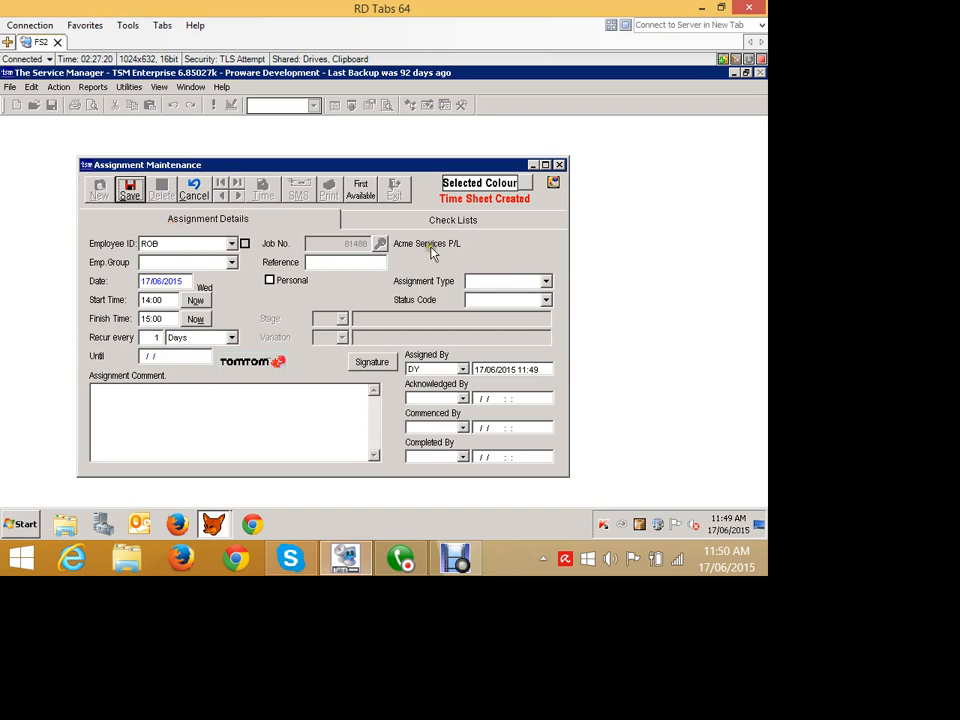
{"action": "left_click", "coordinate": [497, 250]}
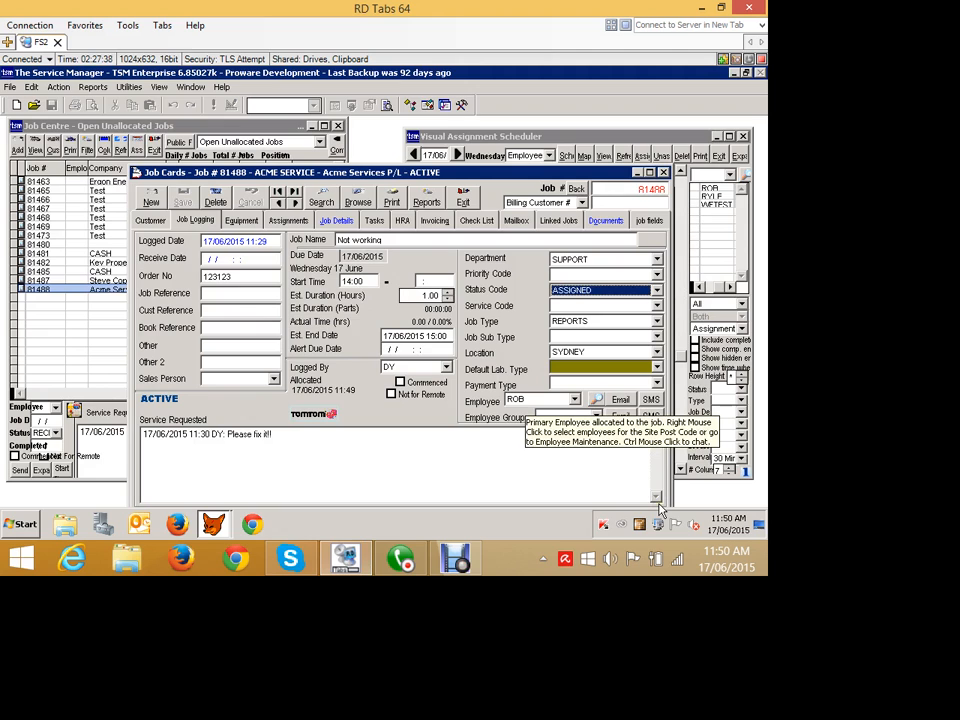
- Move the job 81488 card fully into view and show its job details
{"action": "left_click_drag", "start_coordinate": [531, 204], "coordinate": [521, 174]}
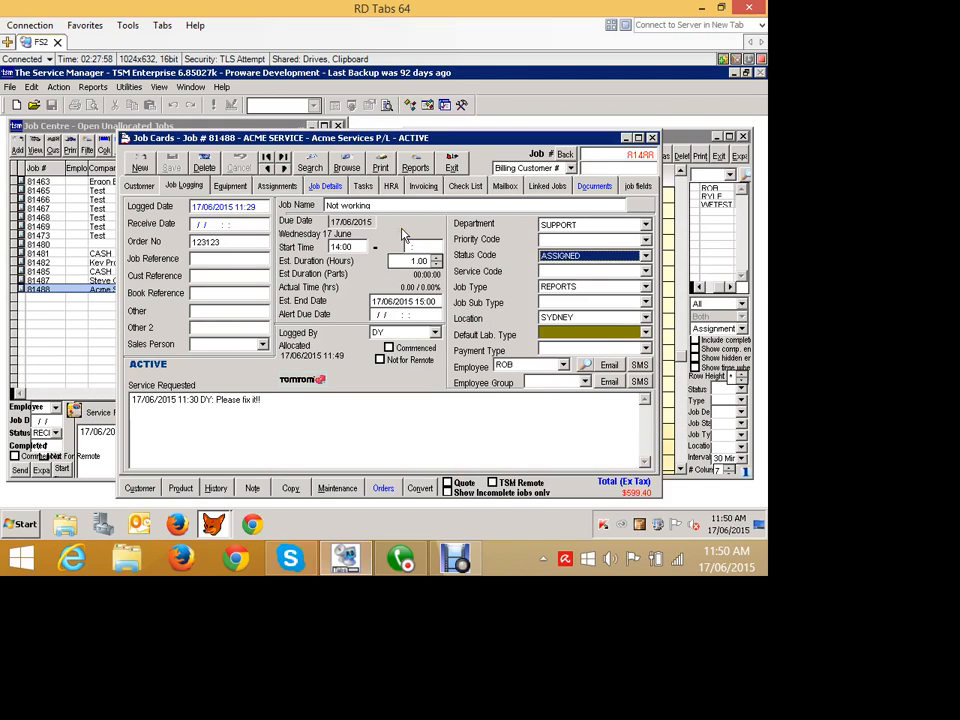
{"action": "left_click", "coordinate": [318, 187]}
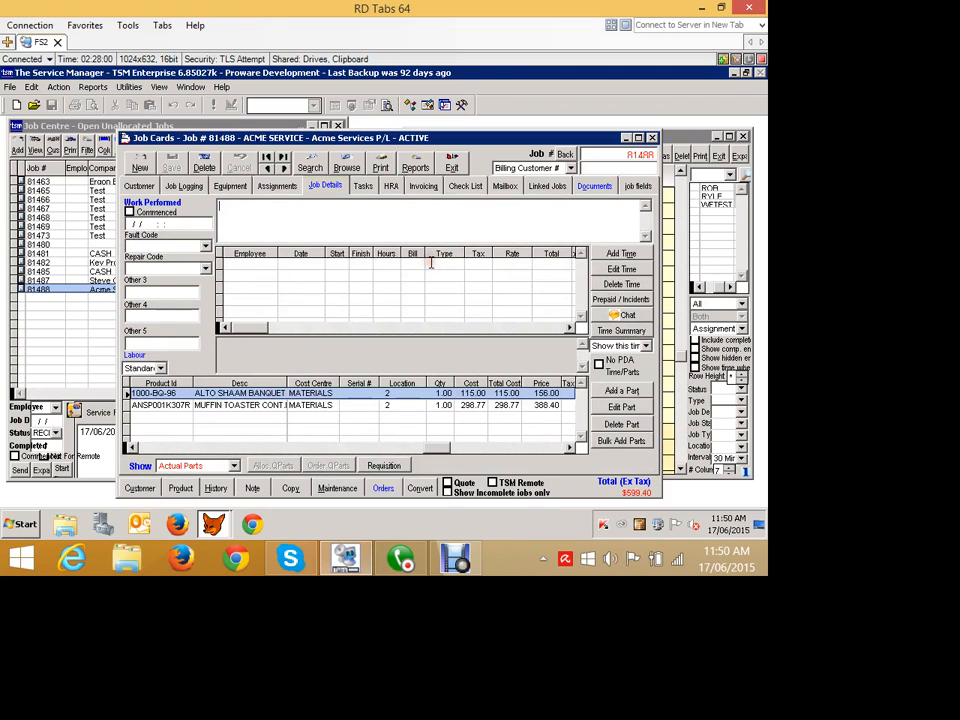
{"action": "type", "text": "R"}
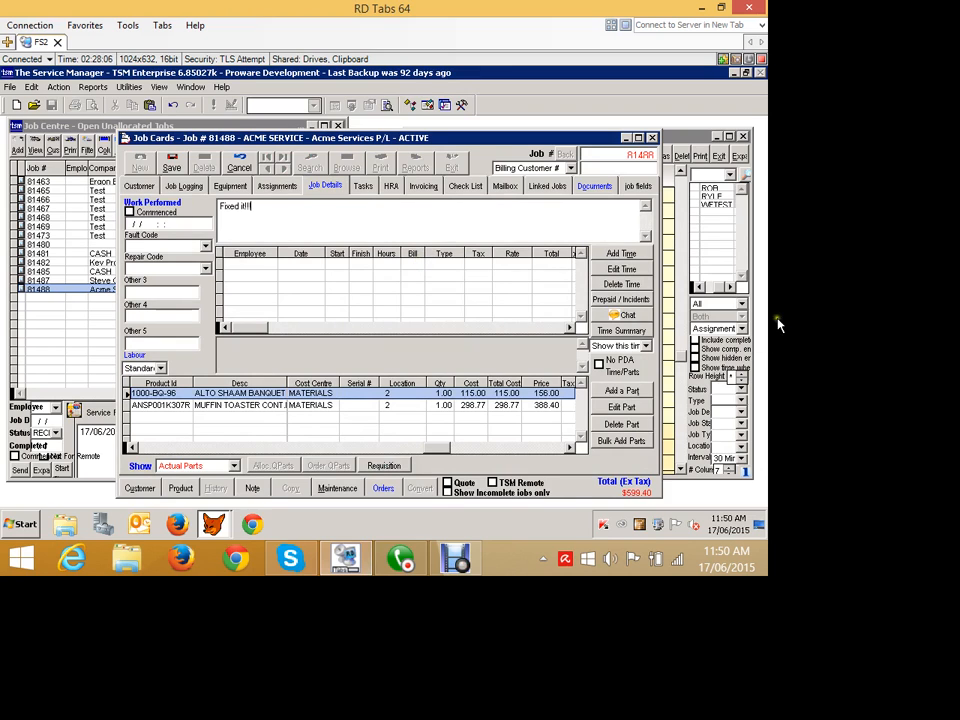
{"action": "left_click", "coordinate": [622, 256]}
{"action": "left_click", "coordinate": [502, 339]}
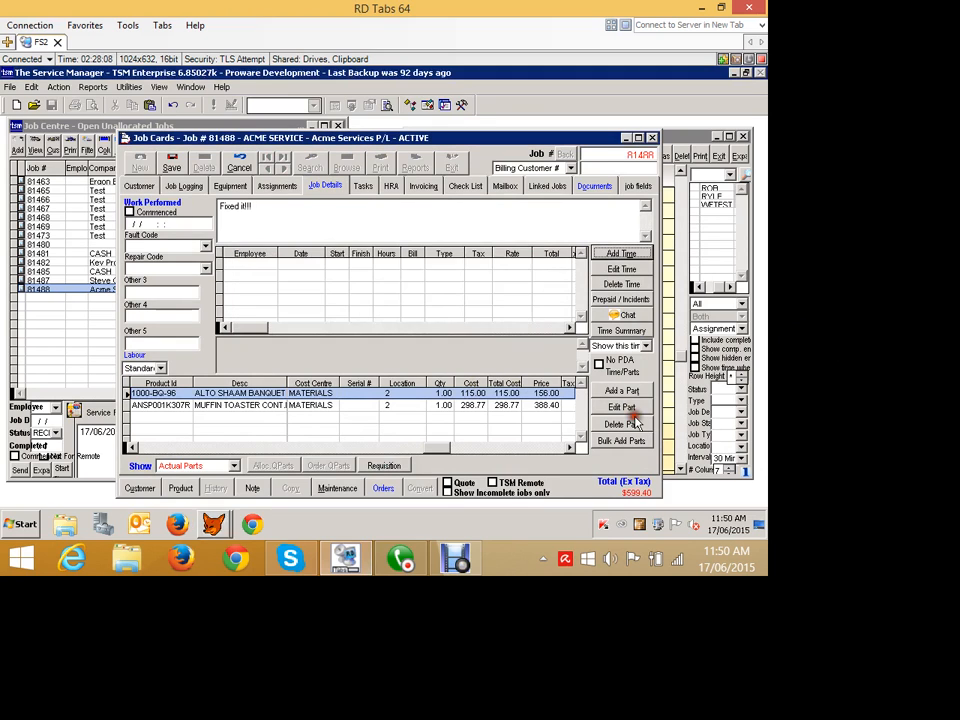
{"action": "left_click", "coordinate": [175, 165]}
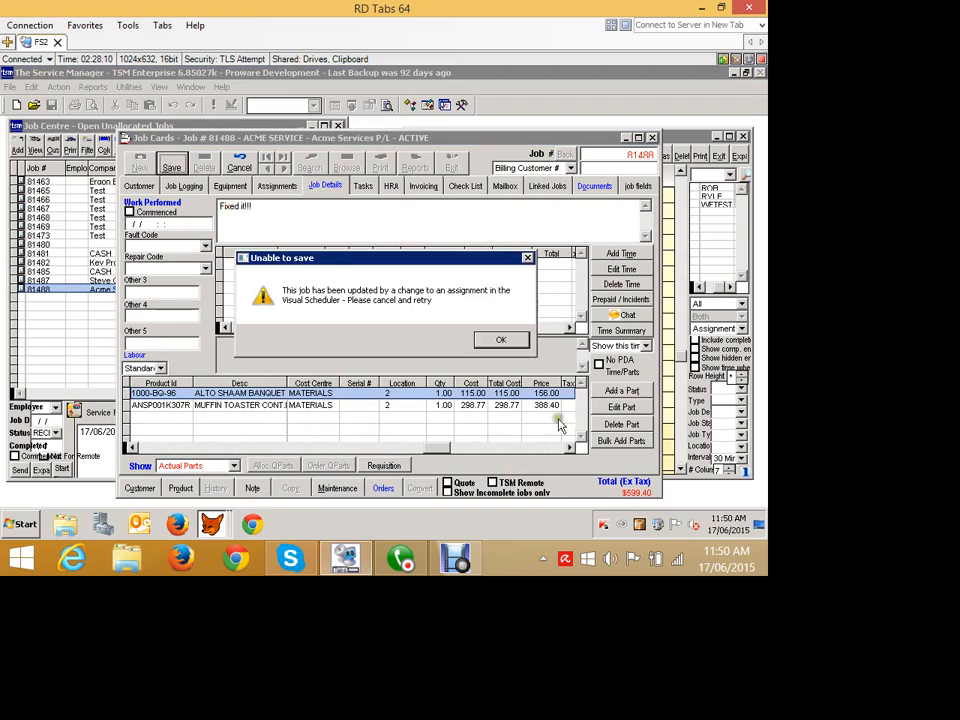
{"action": "left_click", "coordinate": [497, 339]}
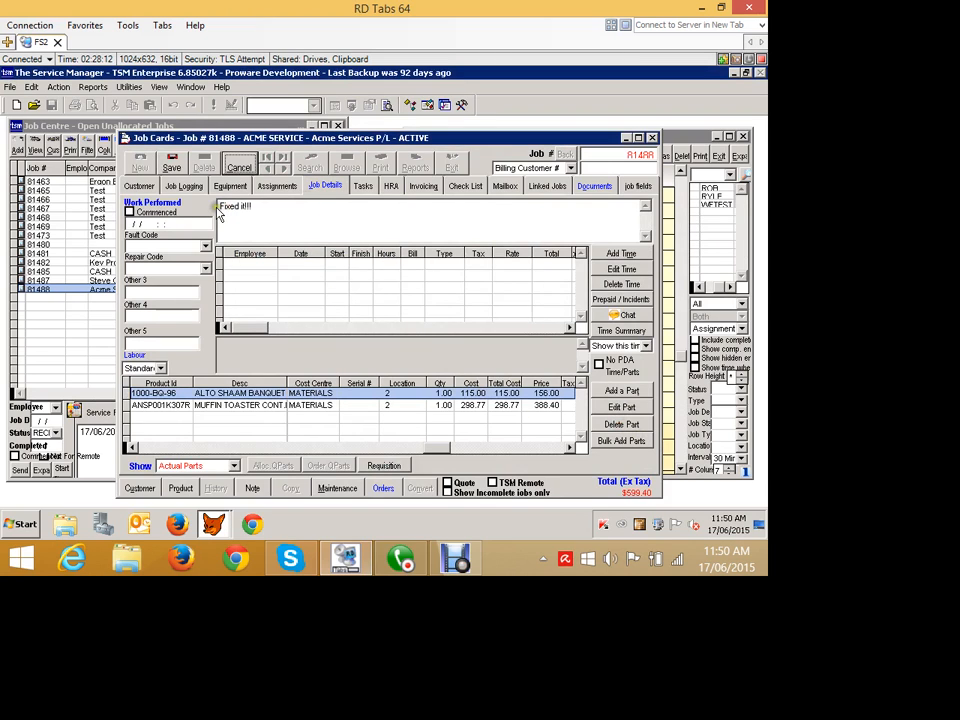
{"action": "key", "text": "Return"}
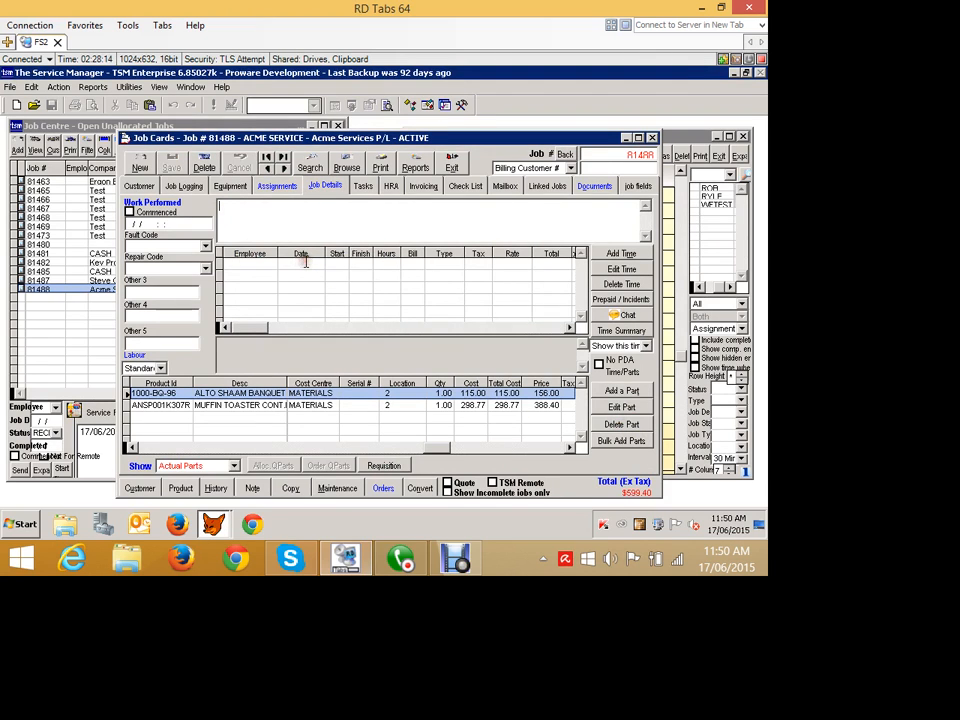
- Enter "Fixed it!" as the job's work performed and open a new time entry for the job
{"action": "type", "text": "Fixed it"}
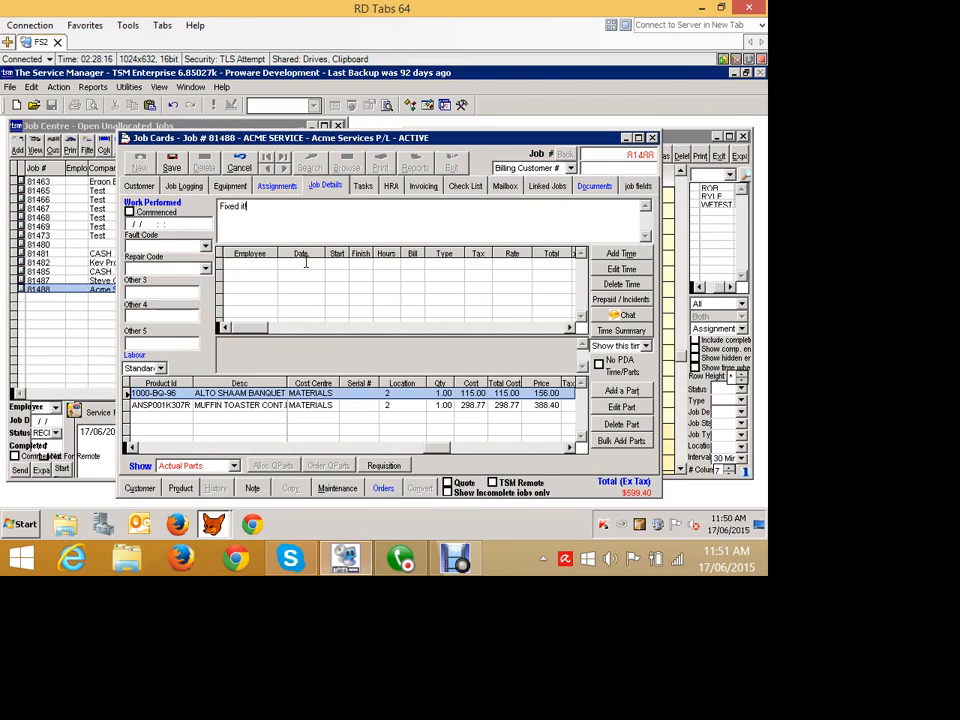
{"action": "type", "text": "!"}
{"action": "left_click", "coordinate": [758, 316]}
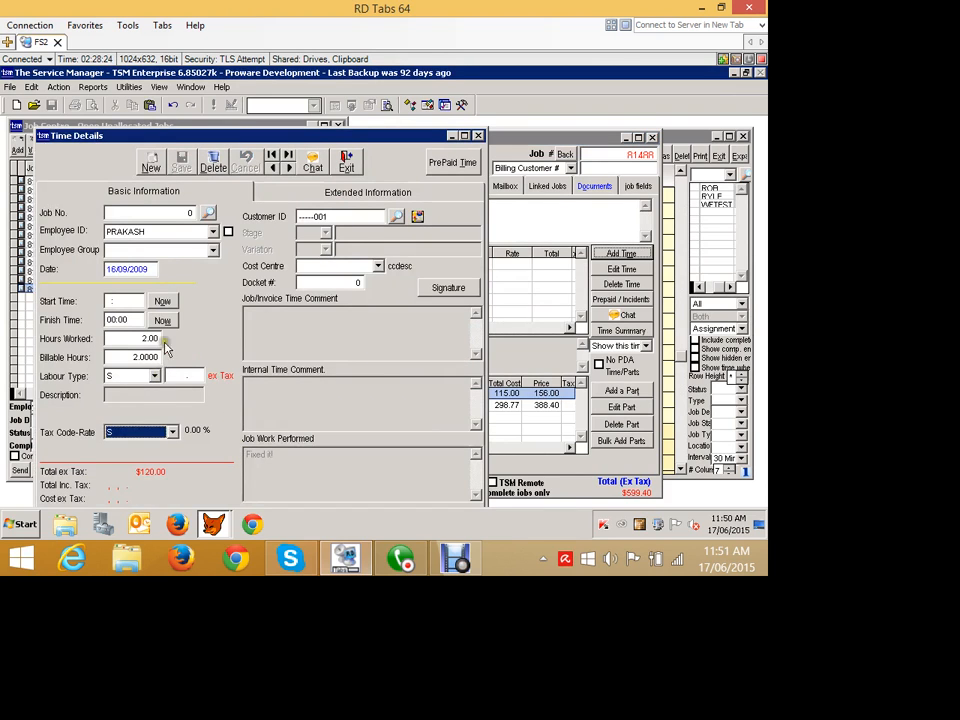
- Set the time entry's start time to 14:00 and its finish time to 15:00
{"action": "left_click", "coordinate": [118, 377]}
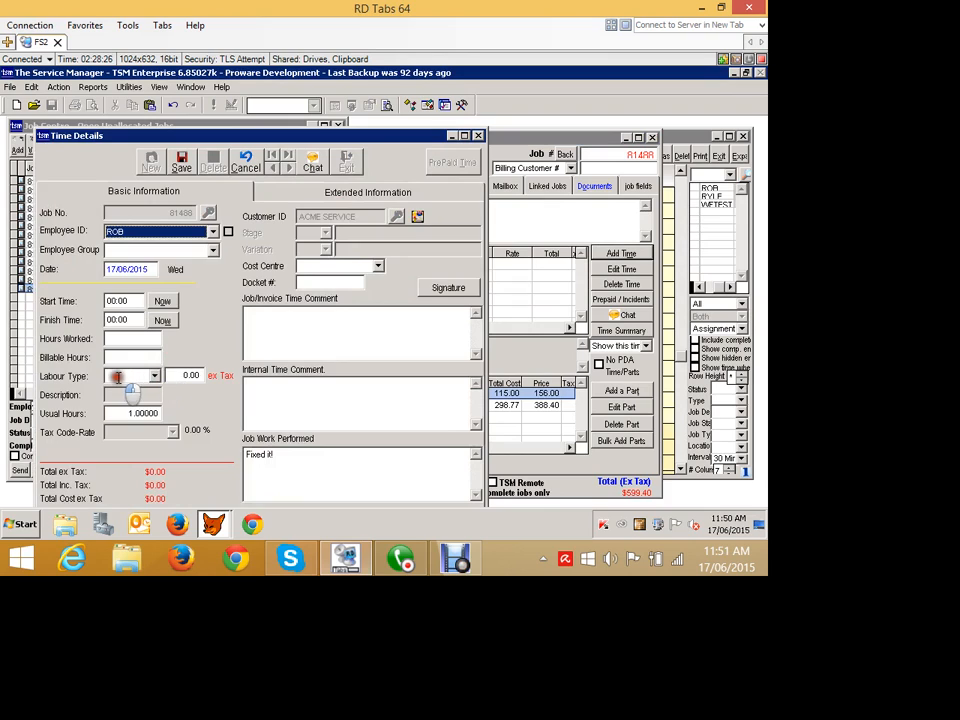
{"action": "left_click_drag", "start_coordinate": [181, 376], "coordinate": [124, 375]}
{"action": "type", "text": "1"}
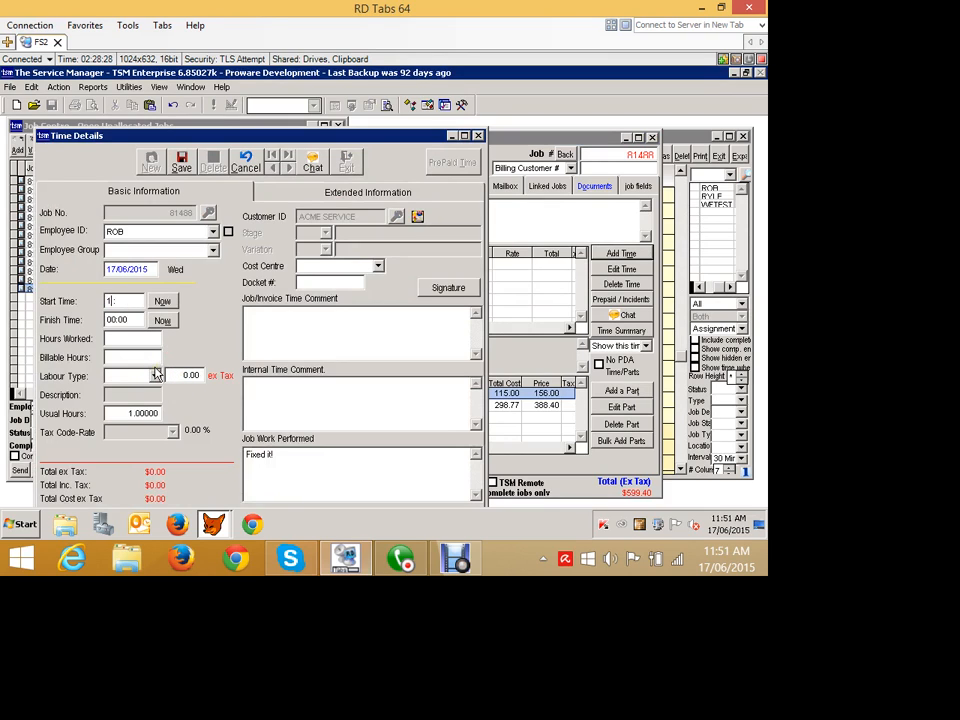
{"action": "type", "text": "4:00"}
{"action": "key", "text": "Tab"}
{"action": "type", "text": "150"}
{"action": "key", "text": "Tab"}
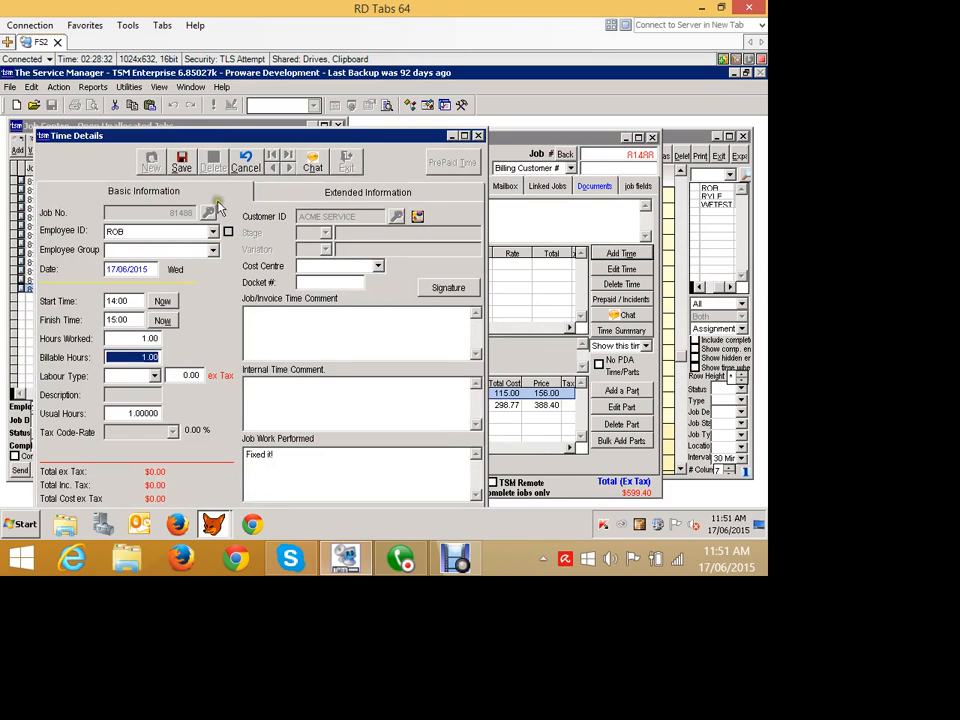
- Choose labour type S (Standard) for the time entry and save it to the job
{"action": "left_click", "coordinate": [195, 465]}
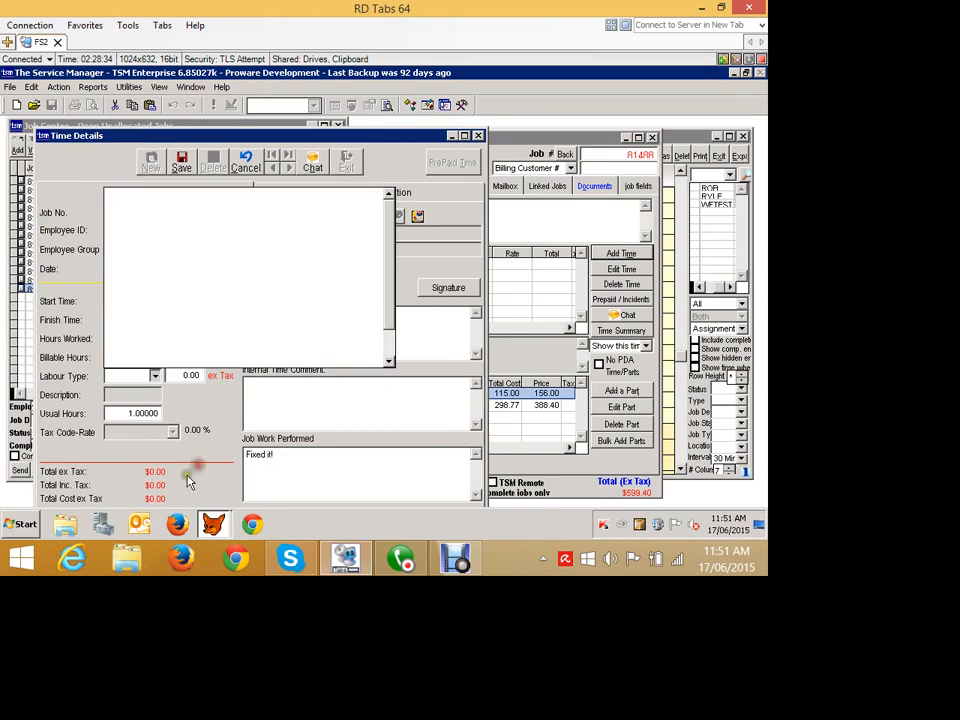
{"action": "left_click", "coordinate": [143, 443]}
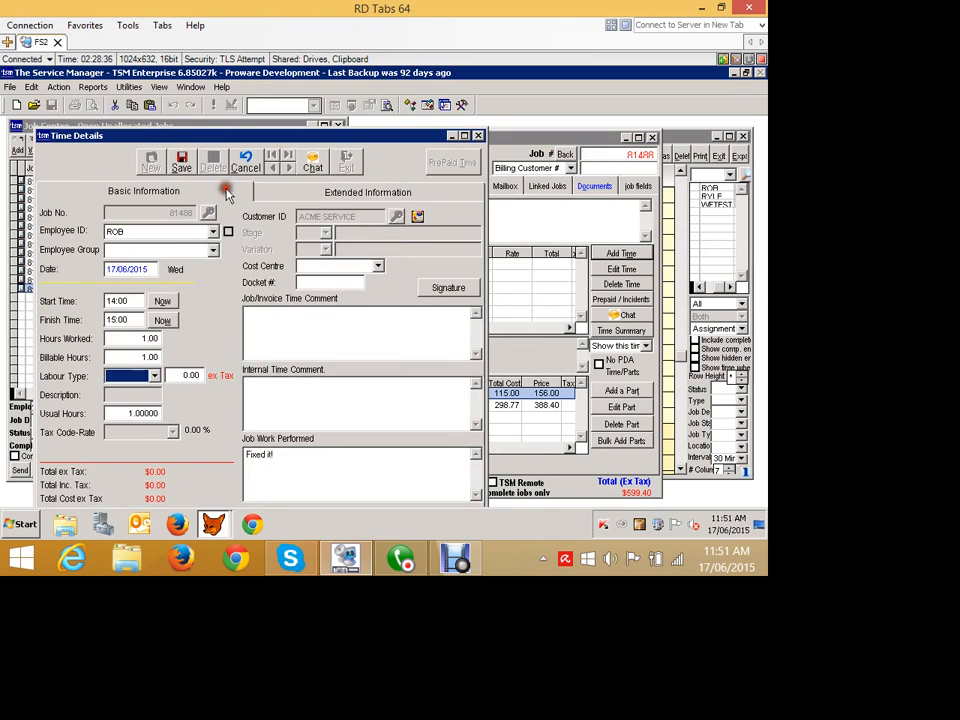
{"action": "type", "text": "S"}
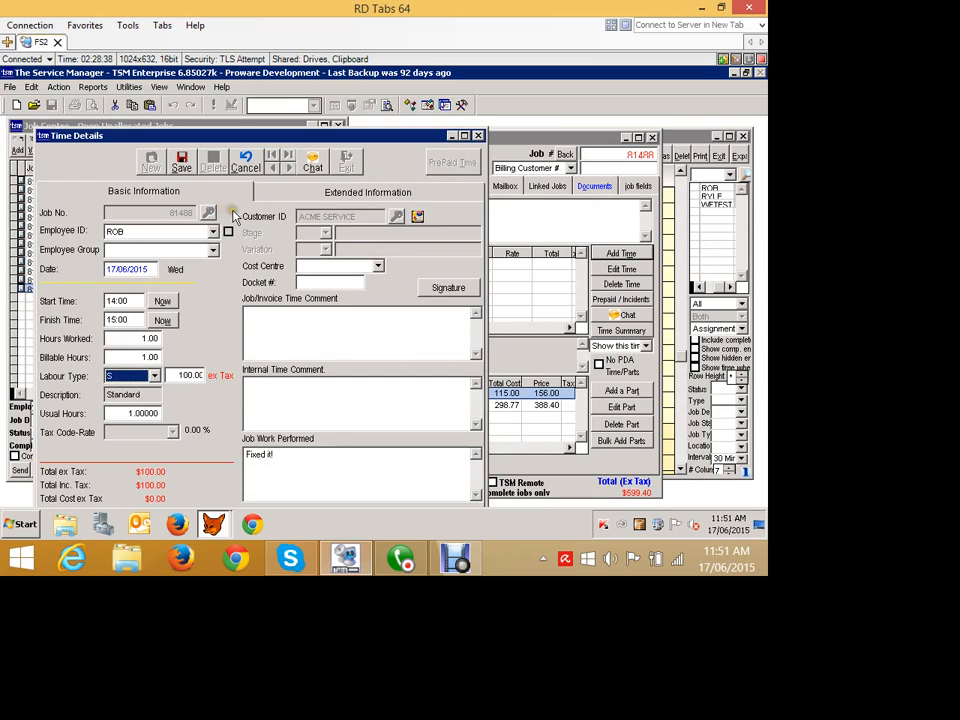
{"action": "left_click", "coordinate": [181, 160]}
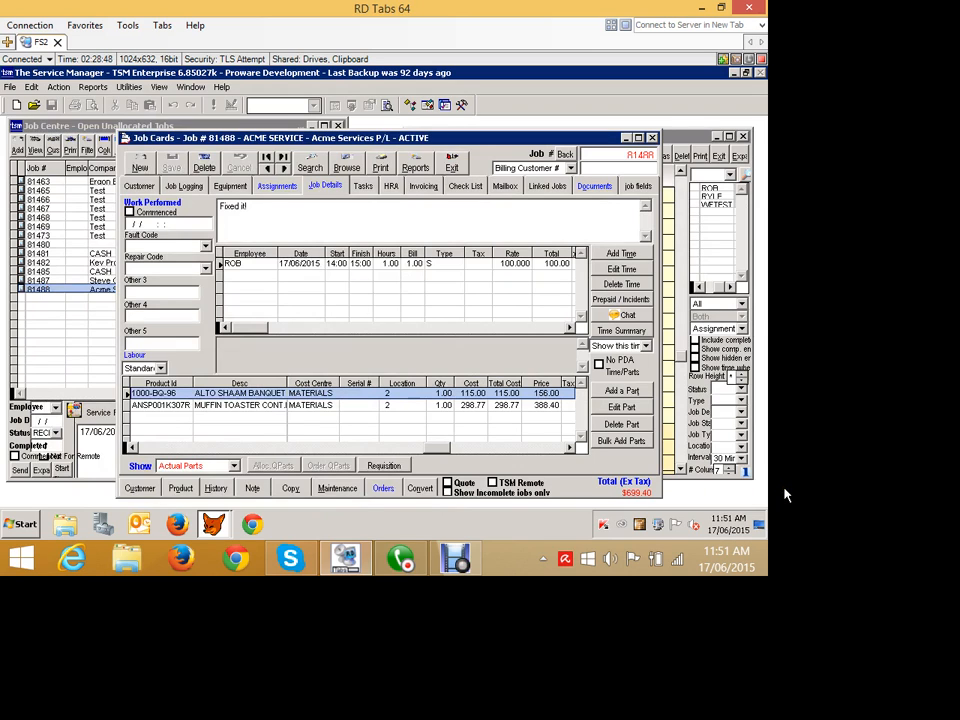
- Open a new part entry for the job, list all products, and select ANSP0010392R, BUN STEAMER BOARD RECON
{"action": "left_click", "coordinate": [627, 391]}
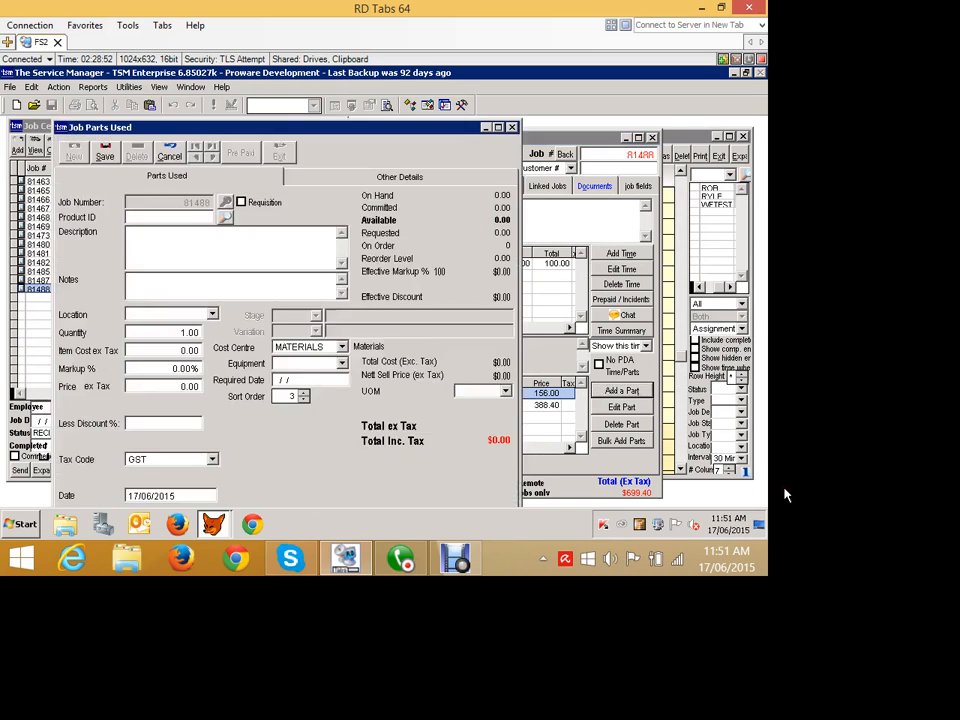
{"action": "left_click", "coordinate": [226, 217]}
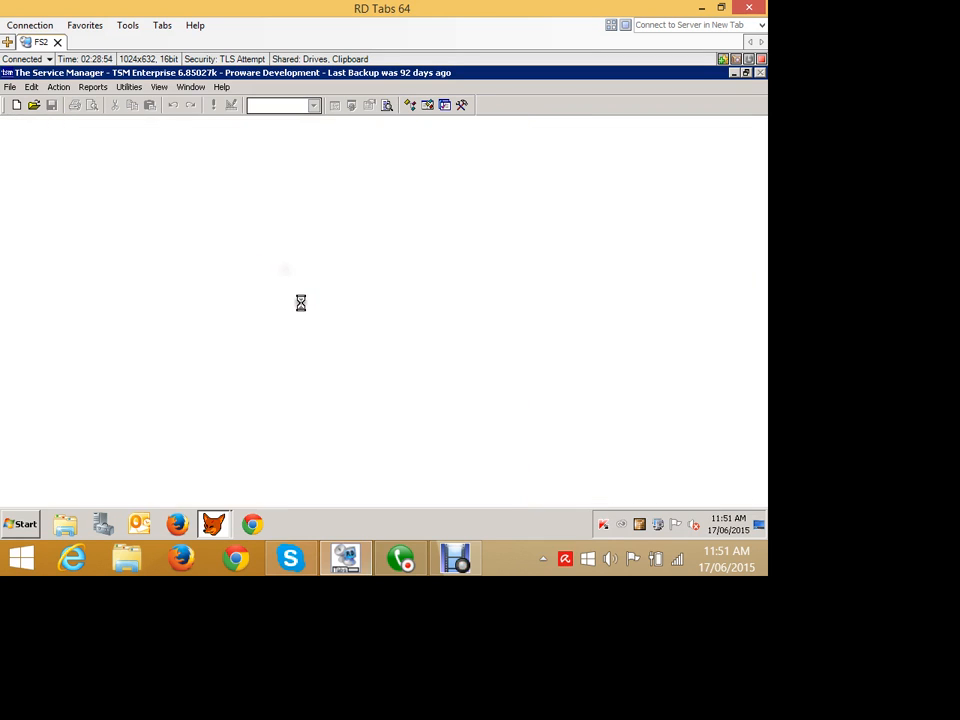
{"action": "left_click_drag", "start_coordinate": [435, 234], "coordinate": [350, 167]}
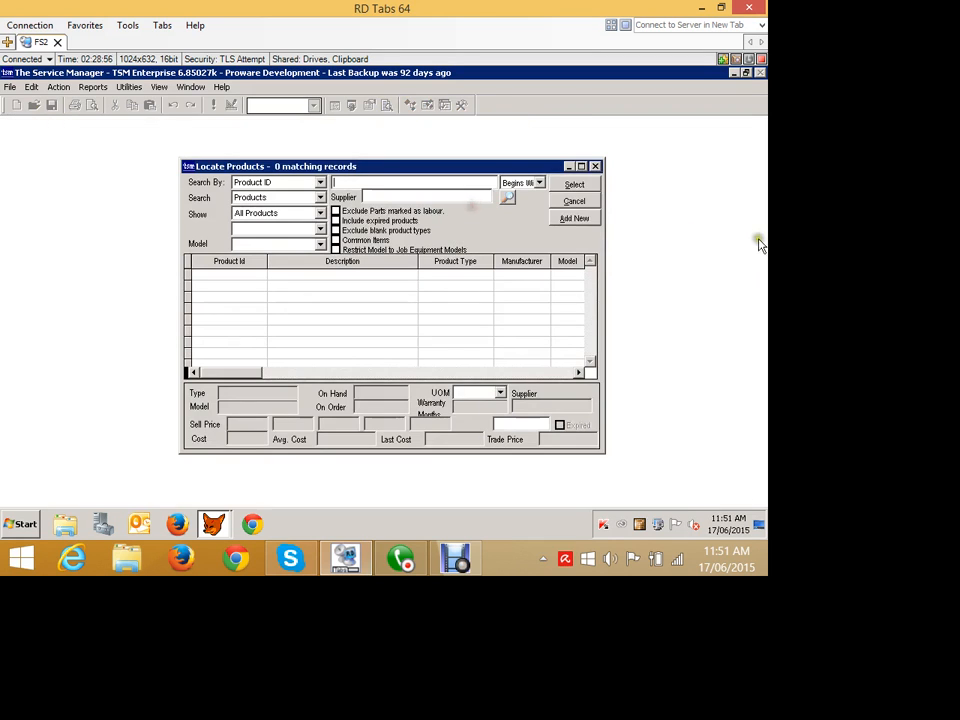
{"action": "left_click", "coordinate": [583, 185]}
{"action": "key", "text": "Down"}
{"action": "key", "text": "Down"}
{"action": "key", "text": "Down"}
{"action": "key", "text": "Down"}
{"action": "key", "text": "Down"}
{"action": "key", "text": "Down"}
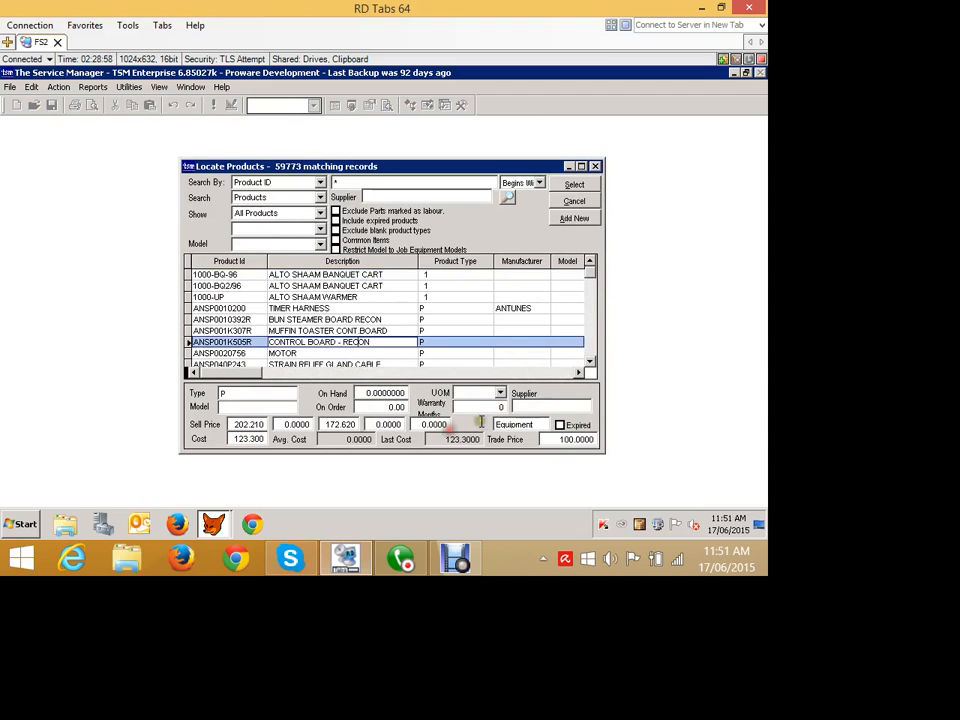
{"action": "key", "text": "Up"}
{"action": "key", "text": "Up"}
{"action": "left_click", "coordinate": [581, 166]}
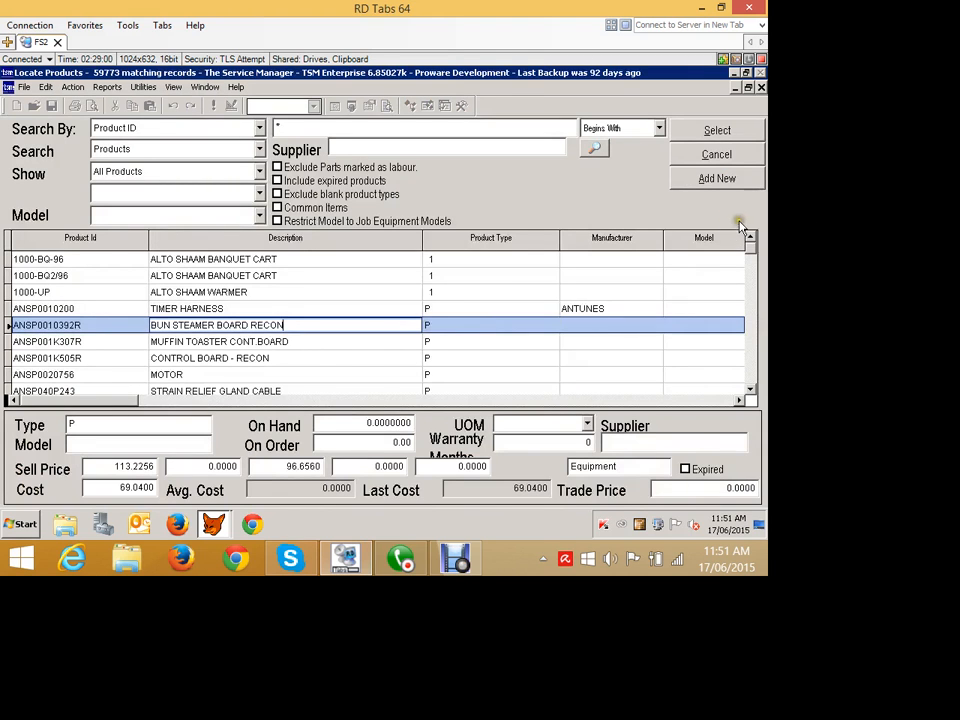
{"action": "left_click", "coordinate": [748, 87]}
{"action": "left_click", "coordinate": [571, 184]}
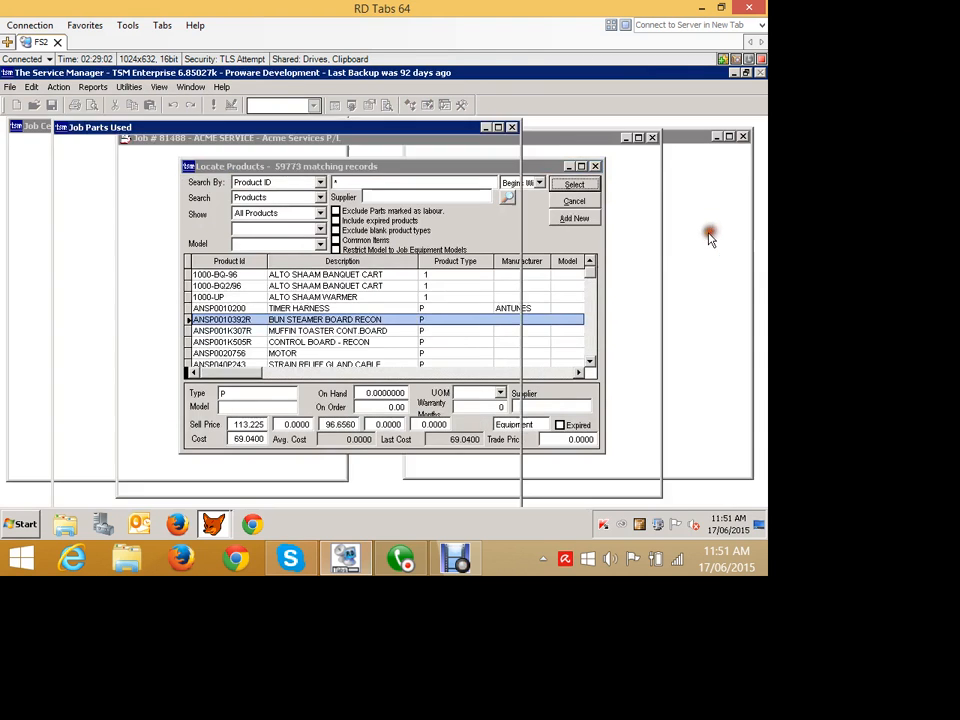
- Decline requisitioning the bun steamer board and try to save the part without a stock location
{"action": "left_click", "coordinate": [417, 339]}
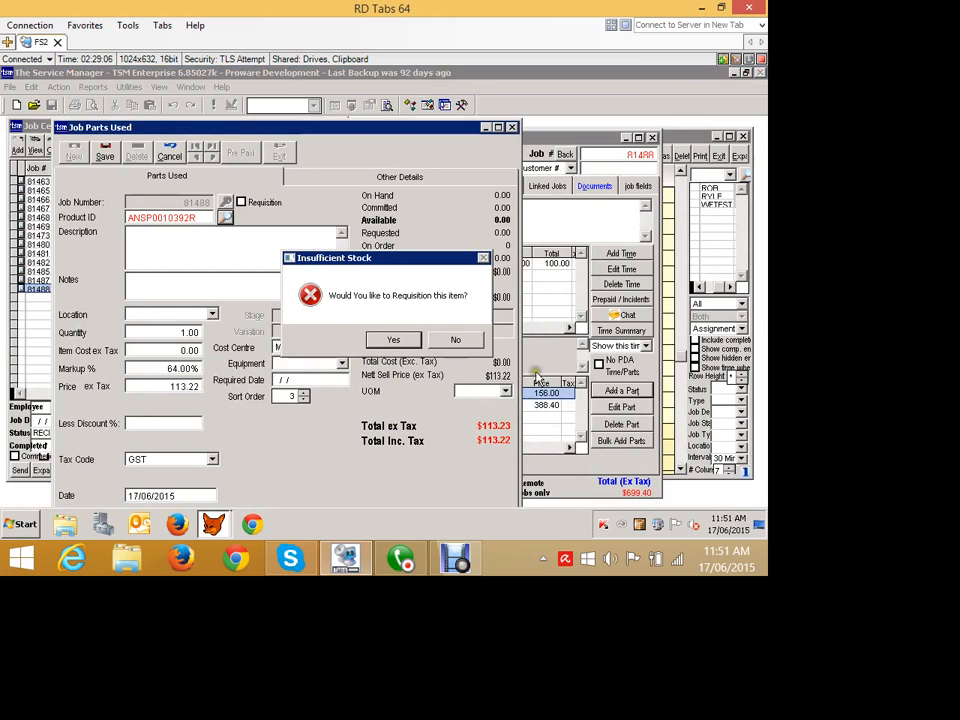
{"action": "left_click", "coordinate": [456, 340]}
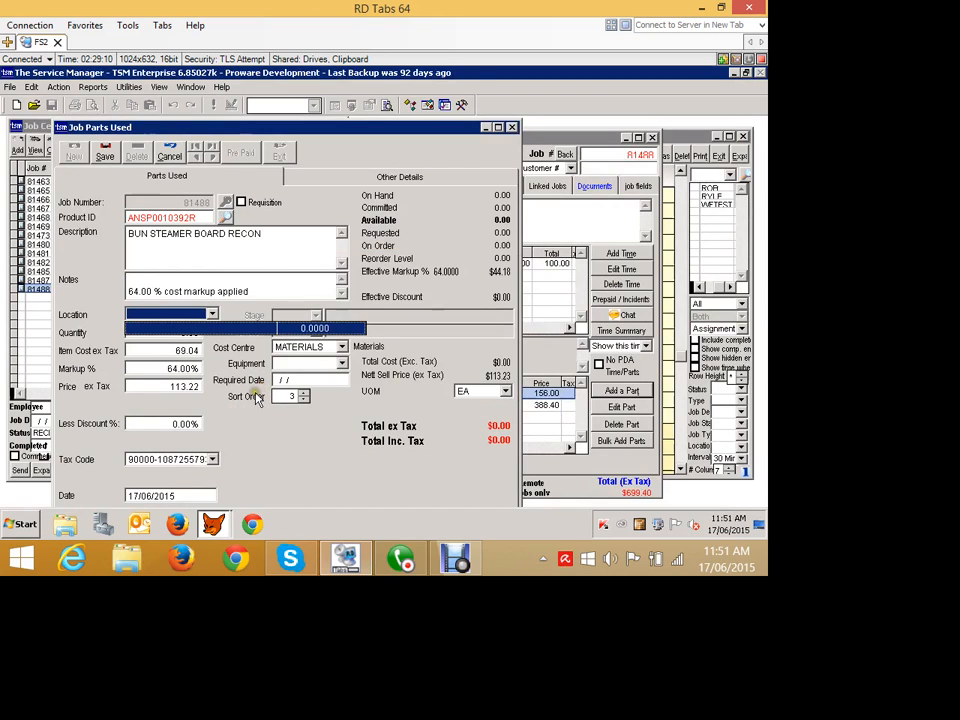
{"action": "left_click", "coordinate": [290, 391]}
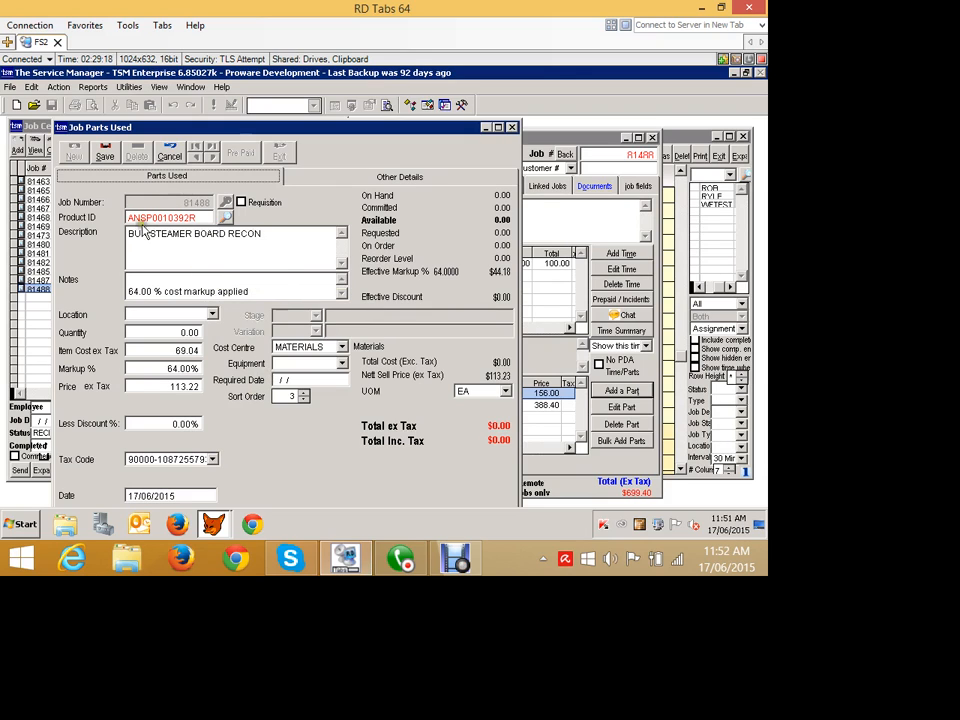
{"action": "left_click", "coordinate": [104, 153]}
{"action": "left_click", "coordinate": [358, 268]}
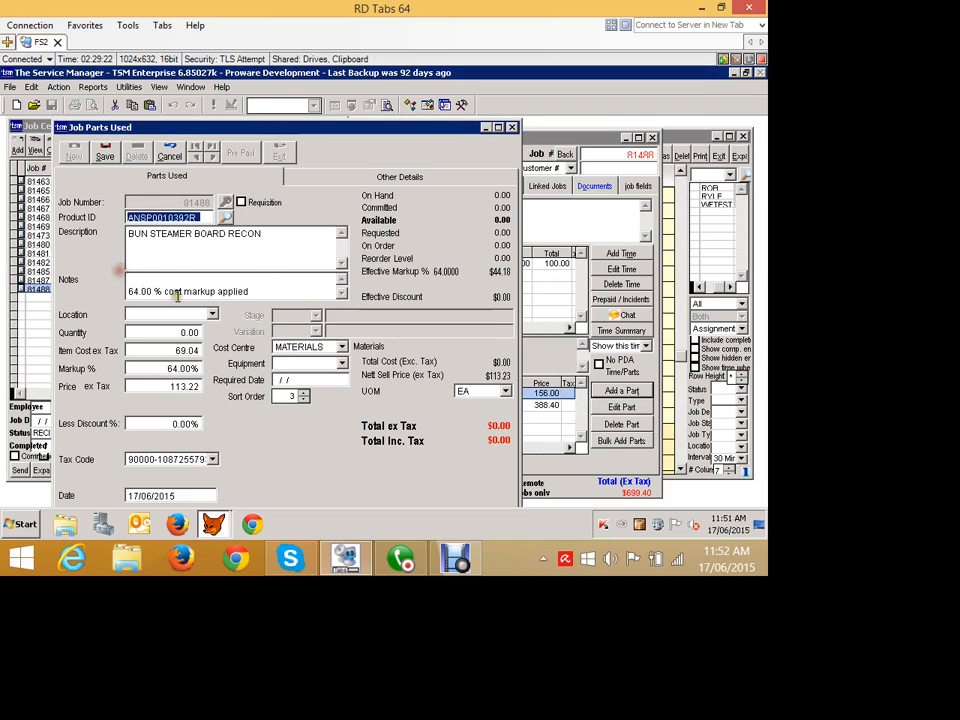
- Replace the part's product ID with TEST, choose NSW - Van 1 as its location, and try to save it
{"action": "type", "text": "TEST"}
{"action": "key", "text": "Tab"}
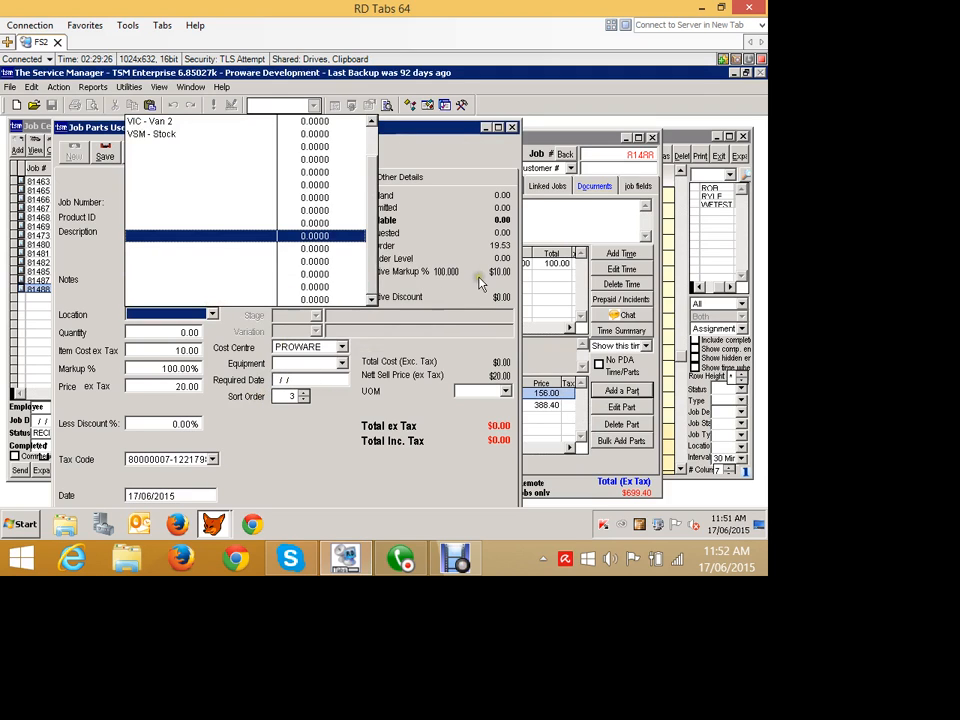
{"action": "left_click", "coordinate": [467, 252]}
{"action": "left_click_drag", "start_coordinate": [467, 252], "coordinate": [464, 168]}
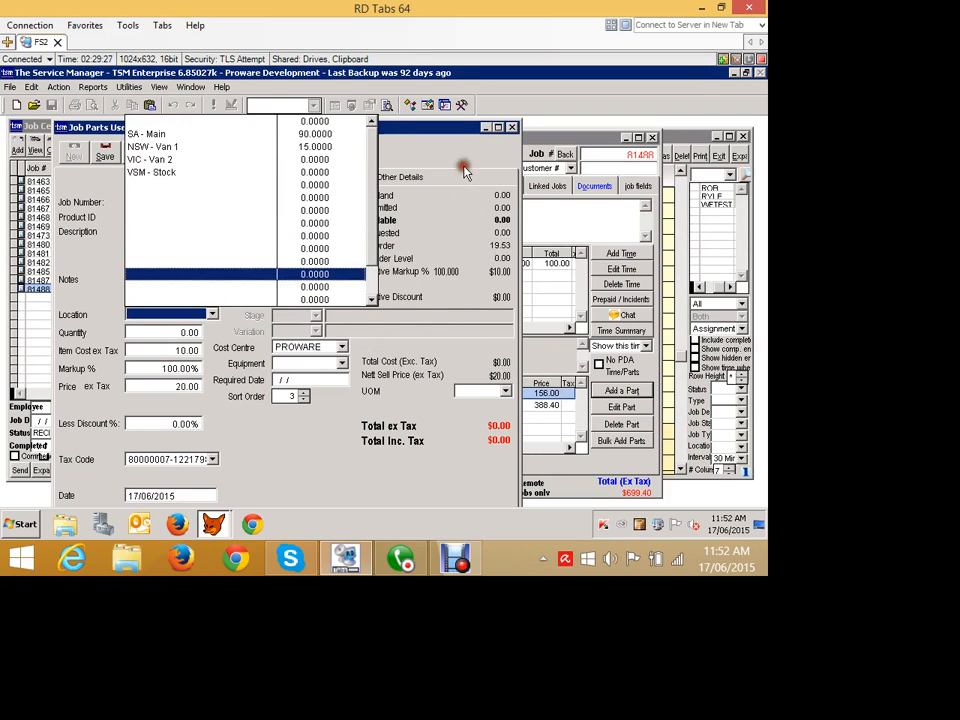
{"action": "left_click", "coordinate": [241, 182]}
{"action": "left_click", "coordinate": [104, 152]}
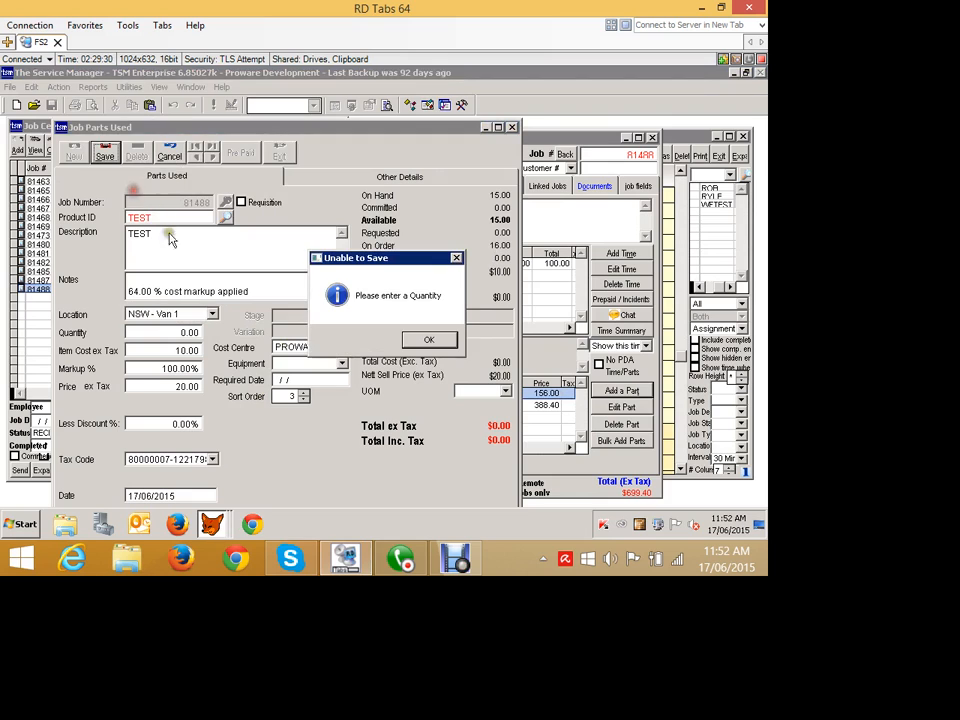
- Set the TEST part's quantity to 2, save it to the job, and close the part entry
{"action": "left_click", "coordinate": [446, 338]}
{"action": "left_click_drag", "start_coordinate": [166, 331], "coordinate": [224, 331]}
{"action": "type", "text": "2"}
{"action": "key", "text": "Tab"}
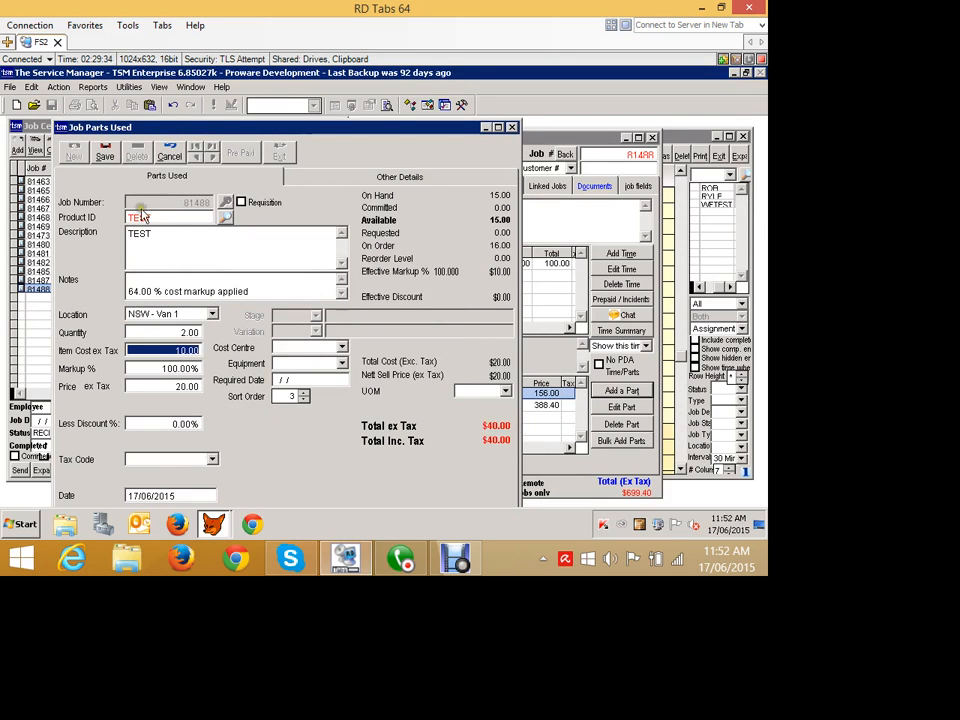
{"action": "left_click", "coordinate": [104, 152]}
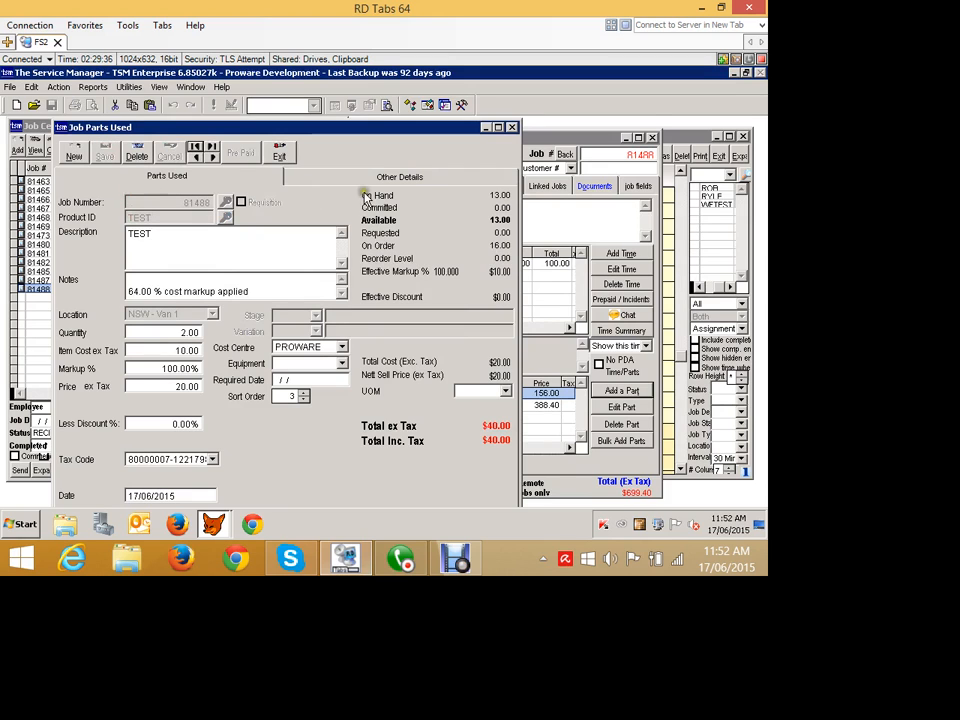
{"action": "left_click", "coordinate": [270, 158]}
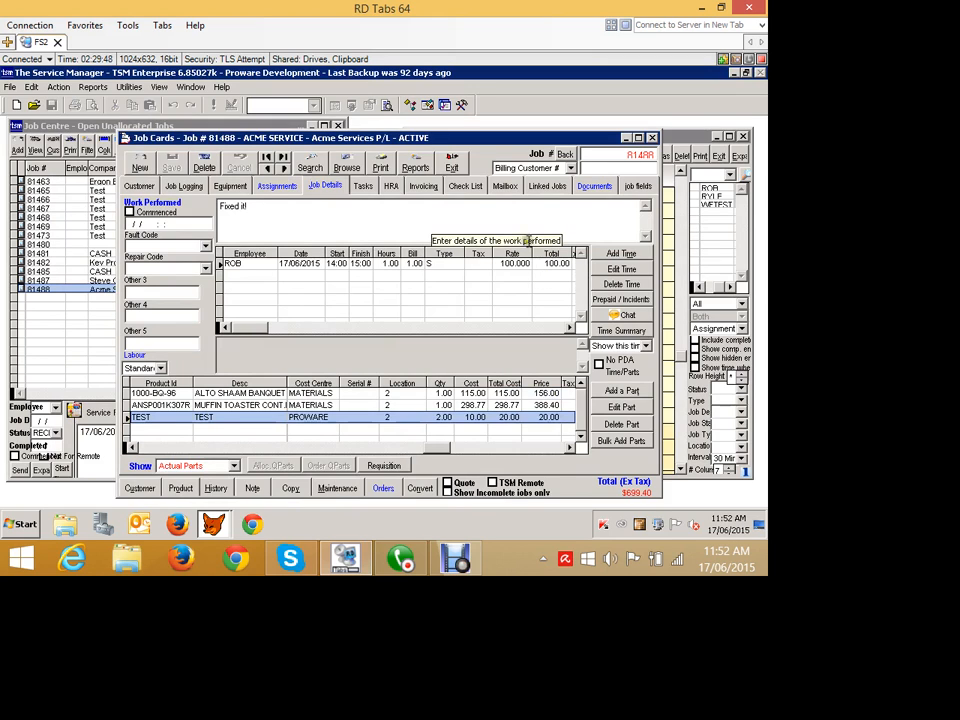
- Complete the job in its invoicing details and create and print its billable invoice dated 17/06/2015
{"action": "left_click", "coordinate": [422, 186]}
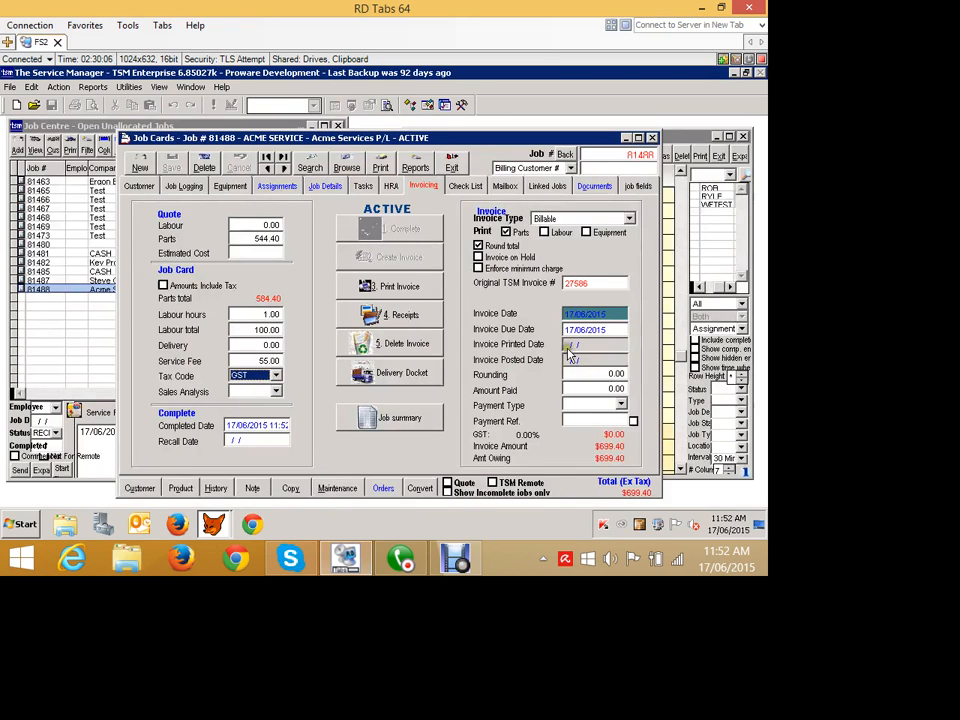
- Open the archived invoice PDF from the job's documents, review its work performed, parts used and totals, and close it
{"action": "left_click", "coordinate": [594, 186]}
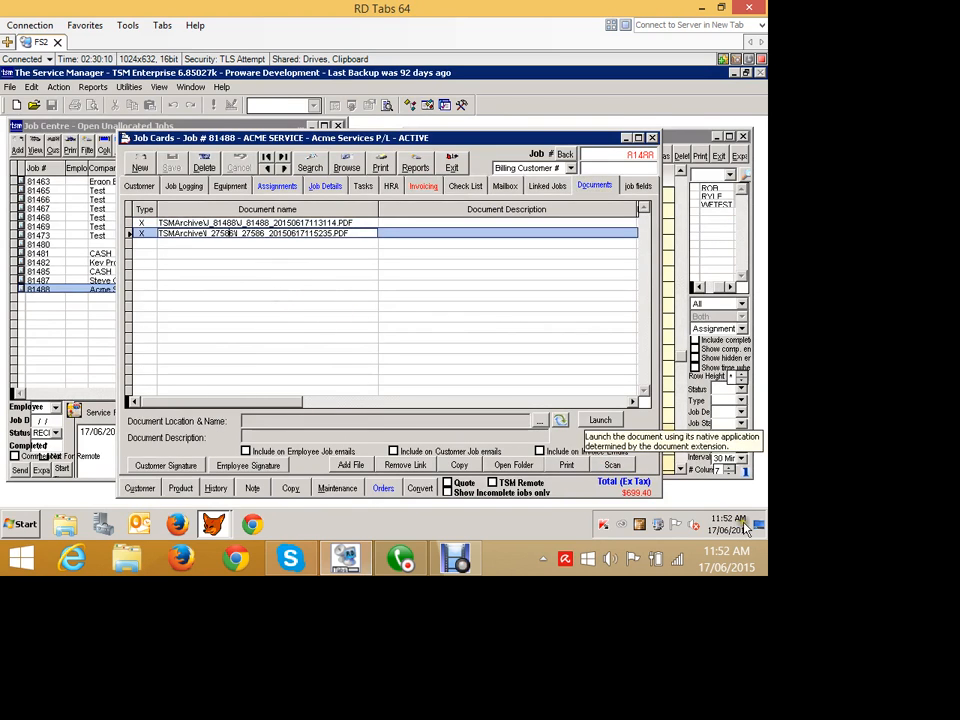
{"action": "left_click", "coordinate": [600, 420]}
{"action": "scroll", "coordinate": [452, 472], "scroll_direction": "down", "scroll_amount": 10}
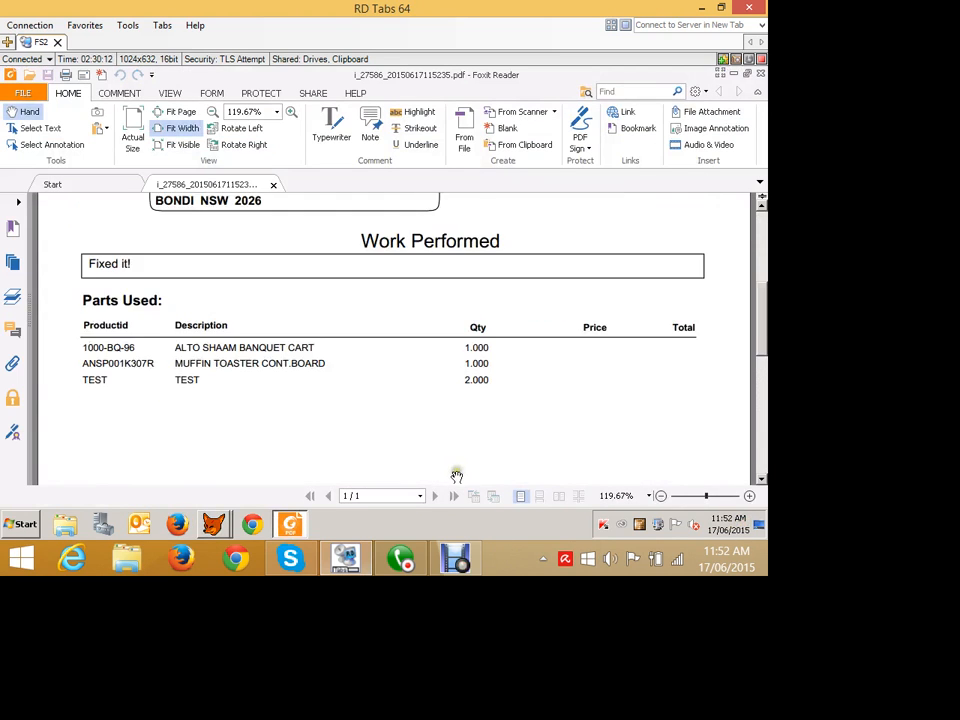
{"action": "scroll", "coordinate": [457, 477], "scroll_direction": "down", "scroll_amount": 2}
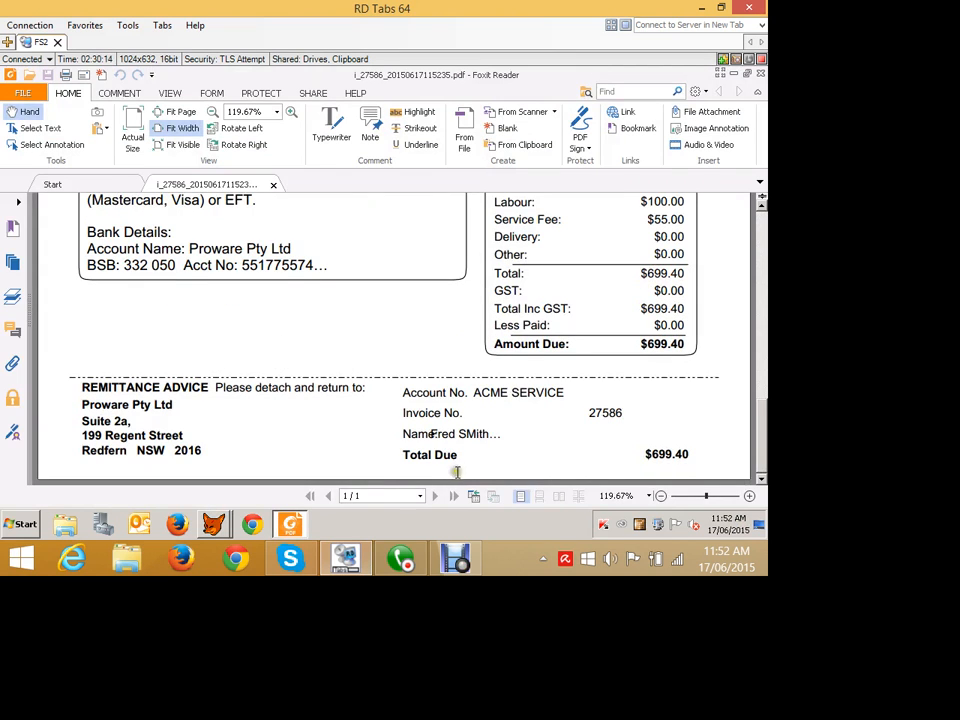
{"action": "left_click", "coordinate": [760, 74]}
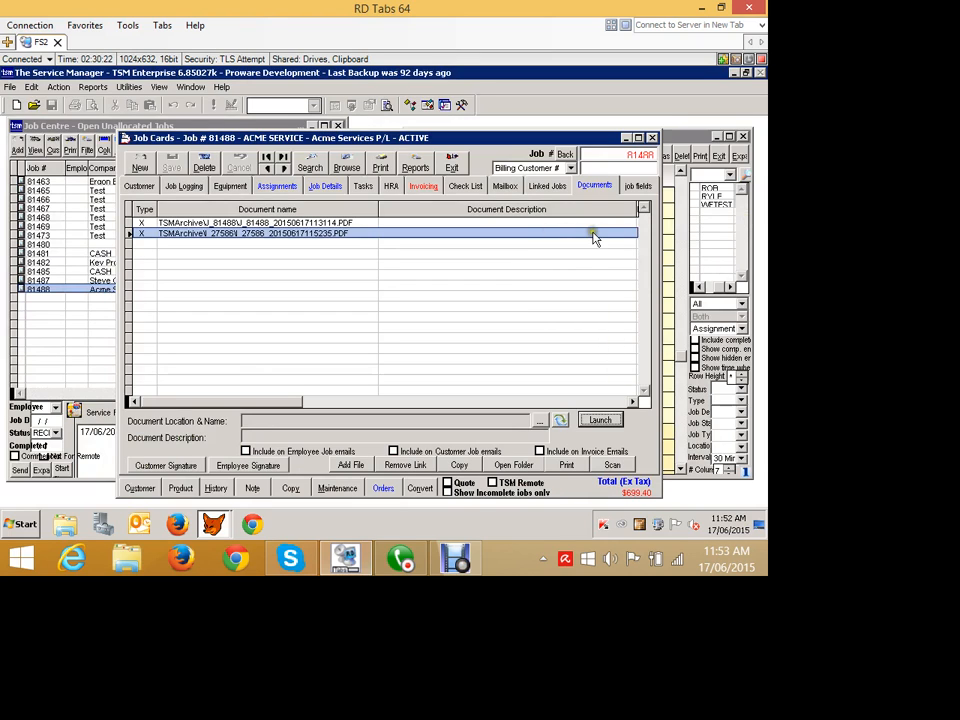
- Open the job's financial summary from its invoicing details, review the cost, profit, margin and hours figures, and close it
{"action": "left_click", "coordinate": [423, 186]}
{"action": "left_click", "coordinate": [543, 233]}
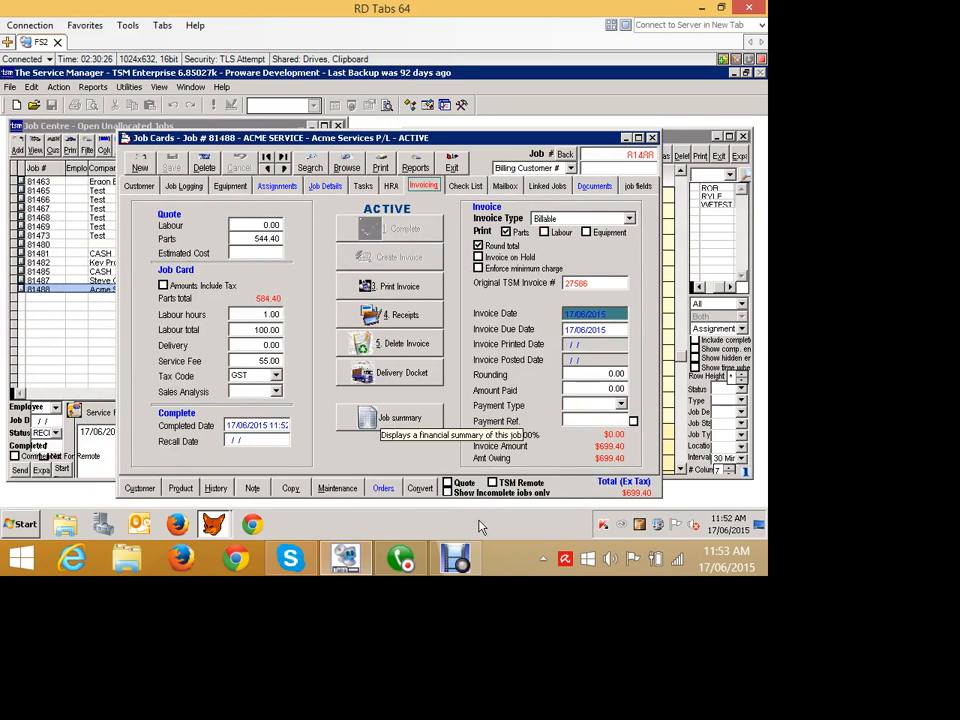
{"action": "left_click", "coordinate": [399, 418]}
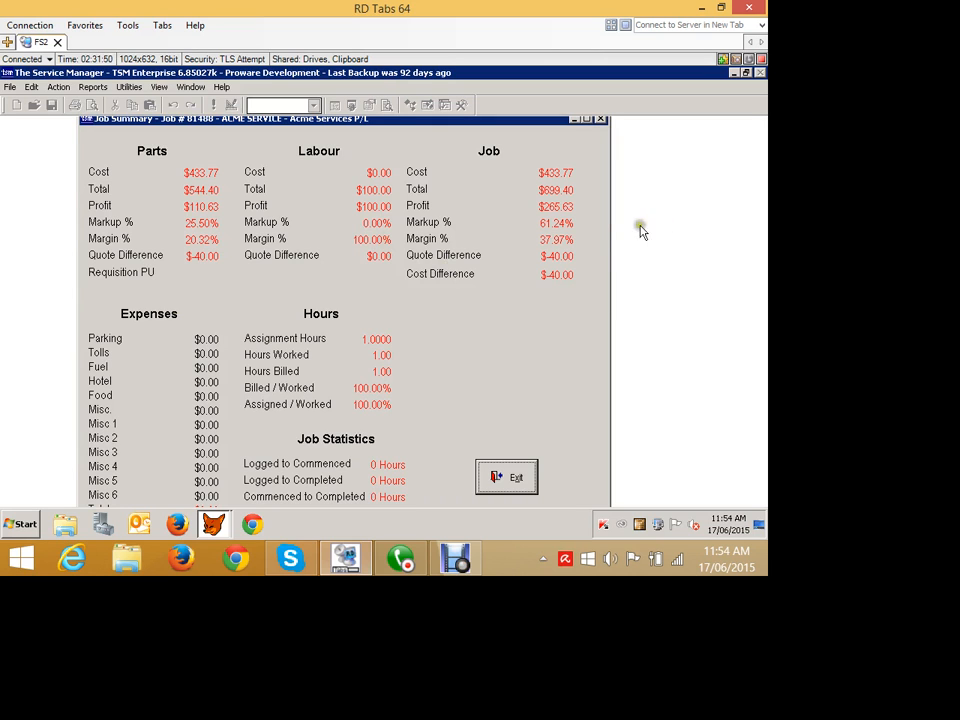
{"action": "left_click", "coordinate": [506, 477]}
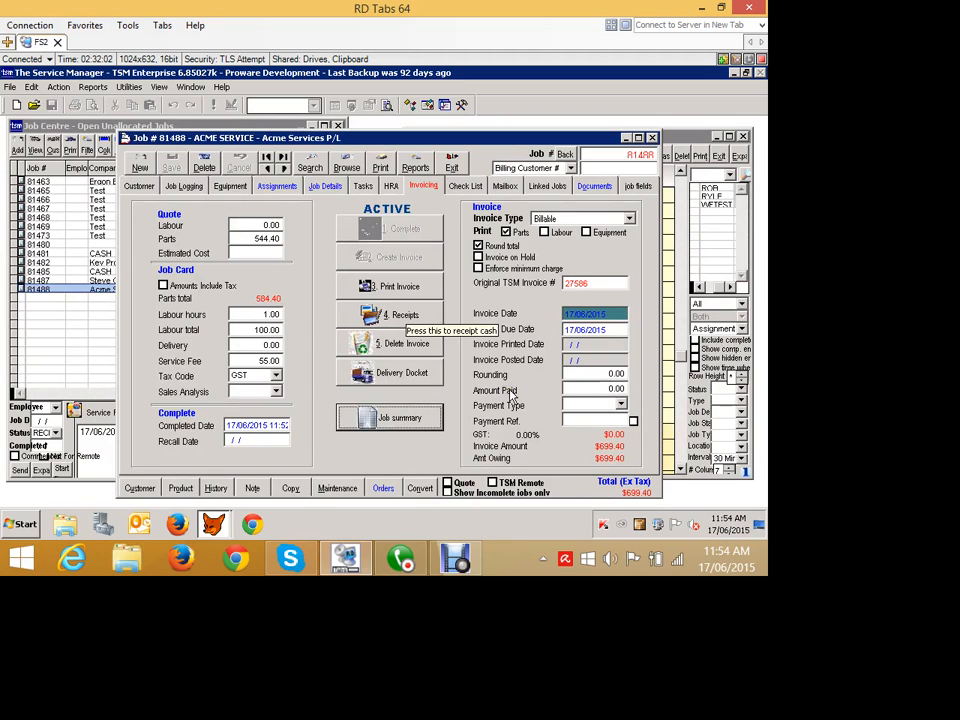
- Open the job's cash receipts, resuming the program from the debugger break, and start a new receipt
{"action": "left_click", "coordinate": [384, 317]}
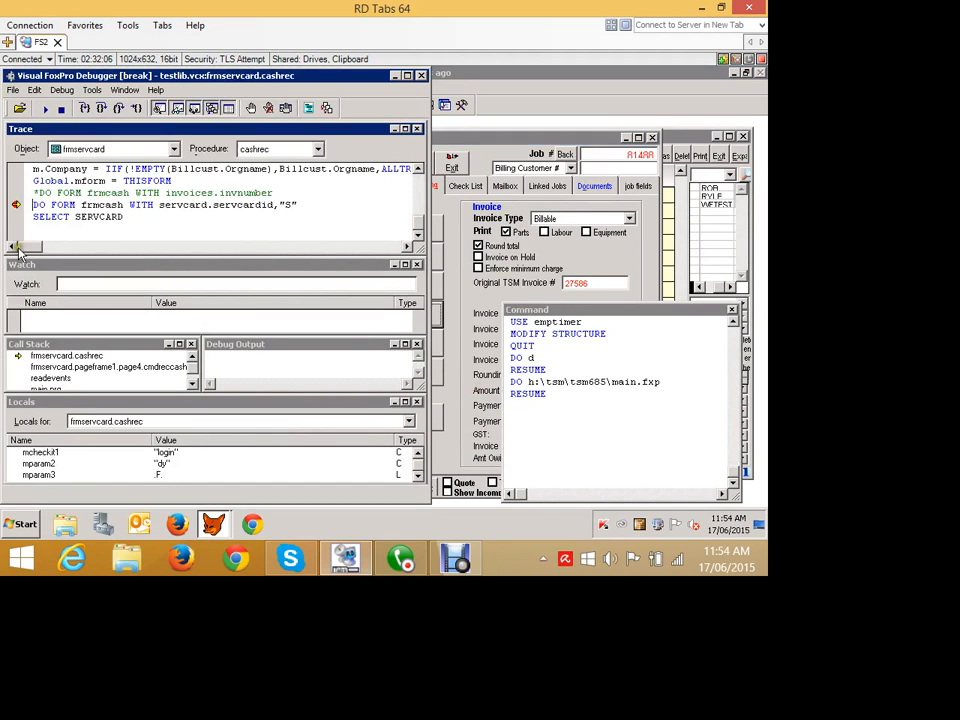
{"action": "left_click", "coordinate": [45, 108]}
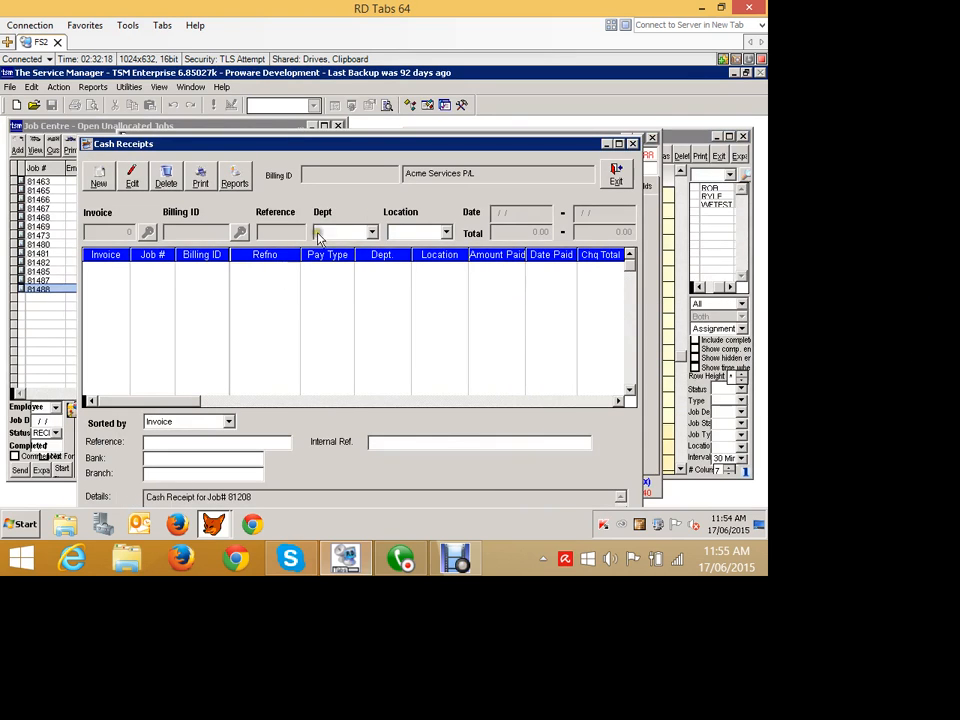
{"action": "left_click_drag", "start_coordinate": [362, 143], "coordinate": [375, 120]}
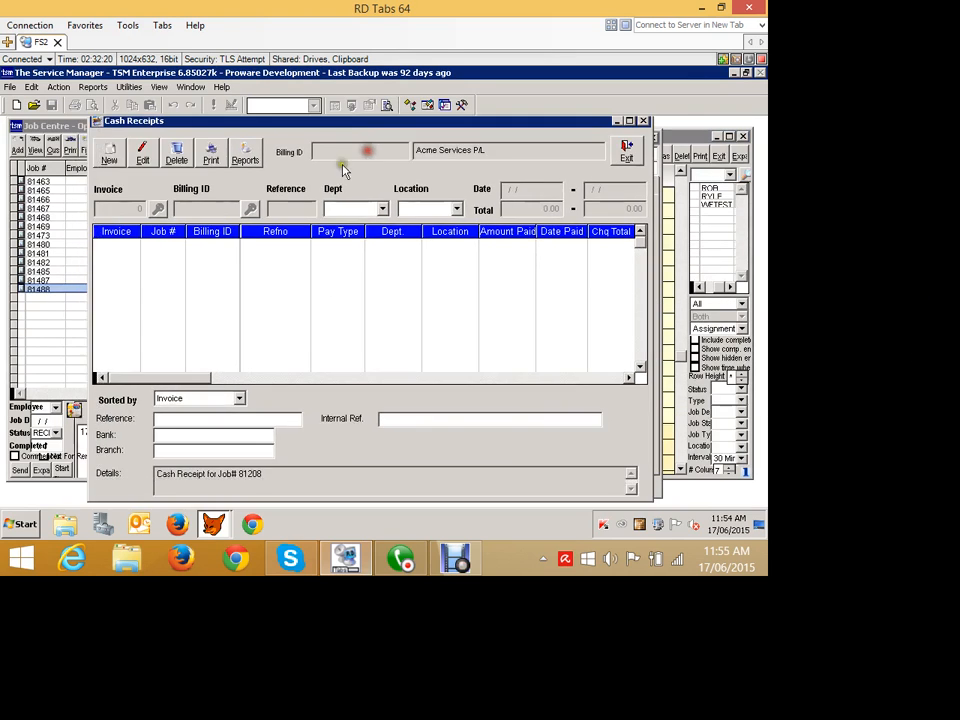
{"action": "left_click", "coordinate": [110, 154]}
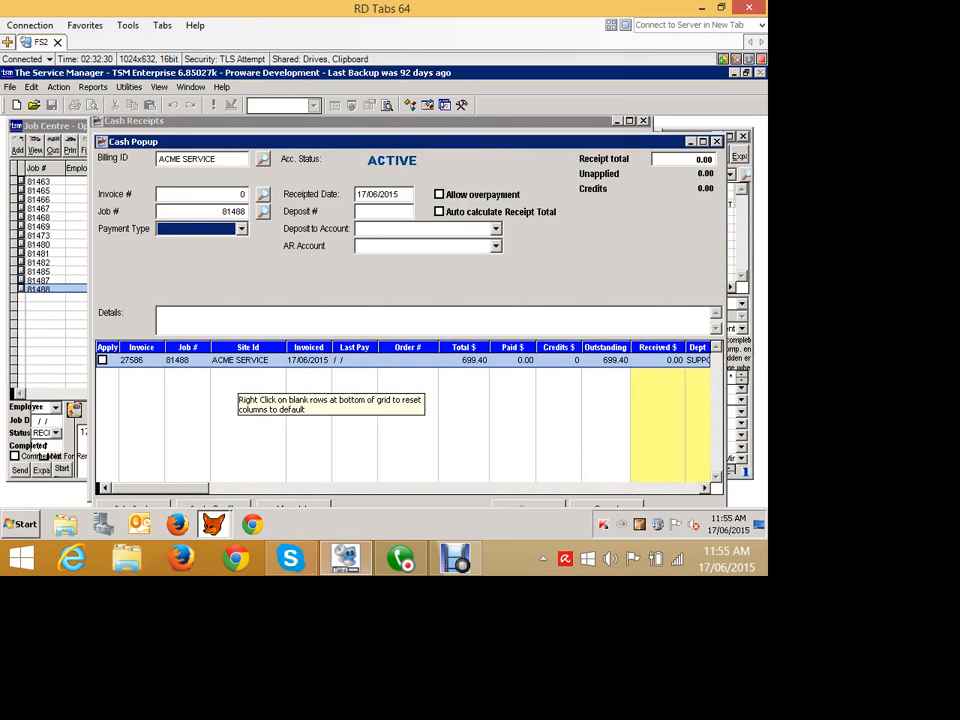
- Enter 100.00 as the amount received against the job's invoice and set the receipt total to 100.00
{"action": "left_click", "coordinate": [648, 360]}
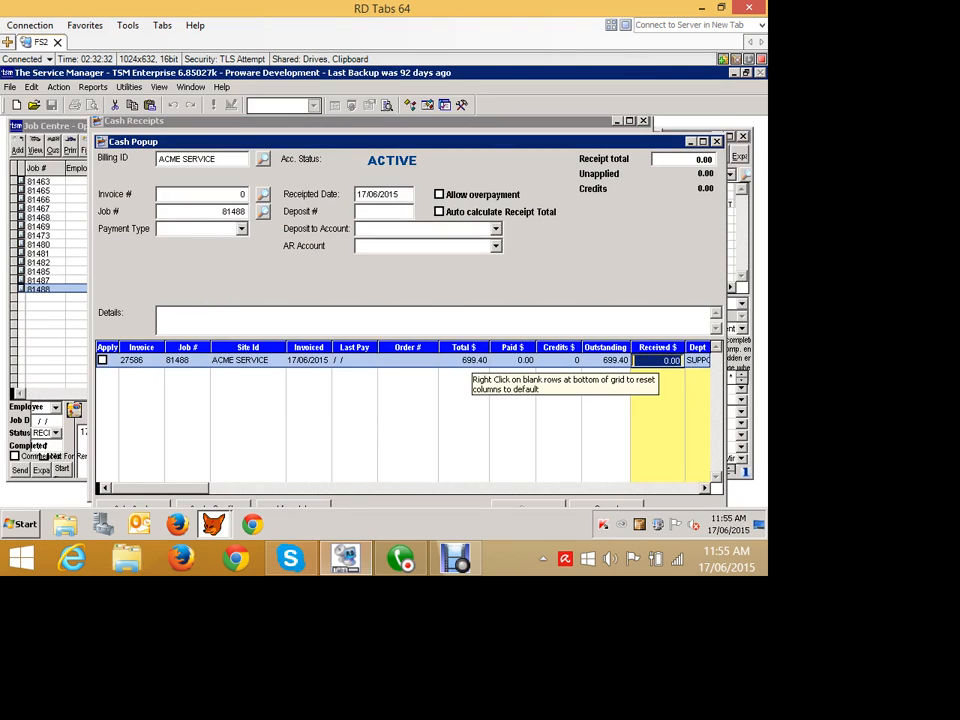
{"action": "type", "text": "10"}
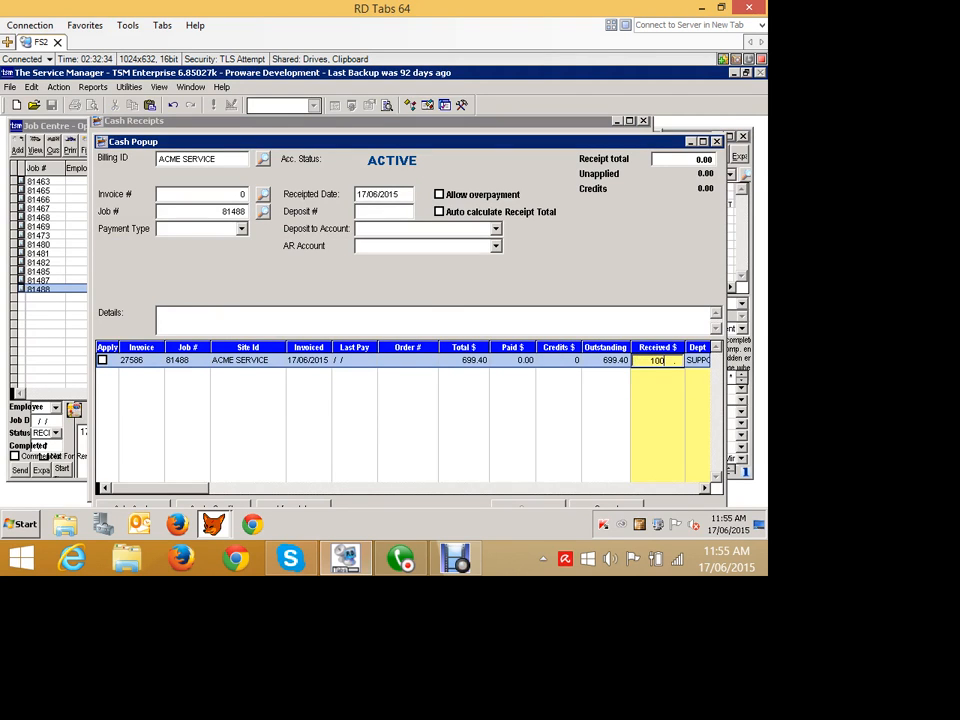
{"action": "type", "text": "0"}
{"action": "key", "text": "Tab"}
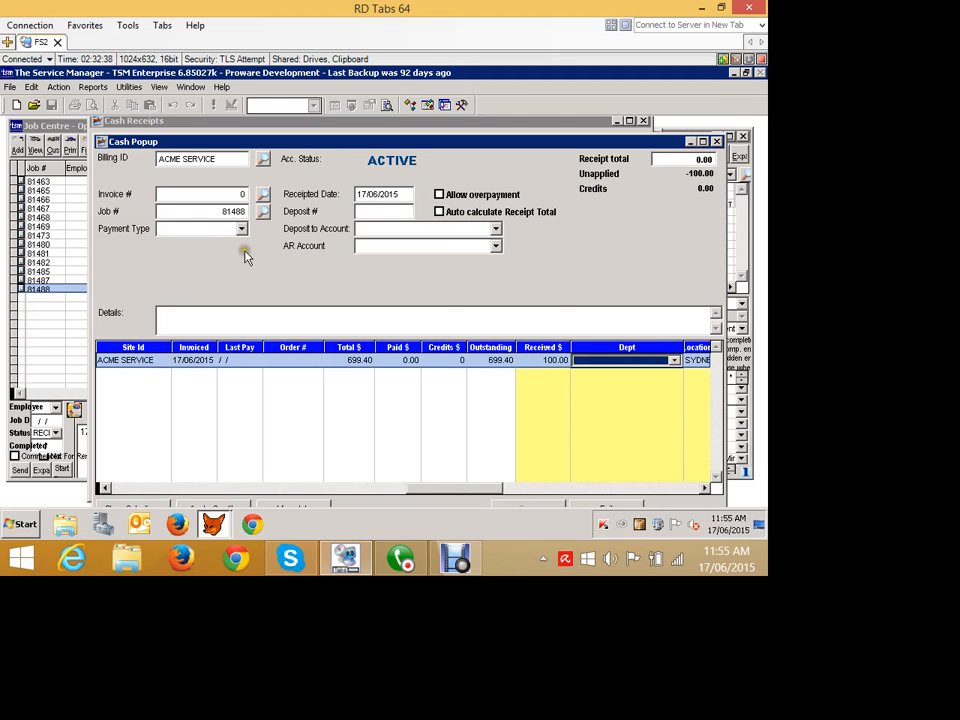
{"action": "left_click_drag", "start_coordinate": [94, 135], "coordinate": [130, 168]}
{"action": "left_click_drag", "start_coordinate": [204, 175], "coordinate": [159, 127]}
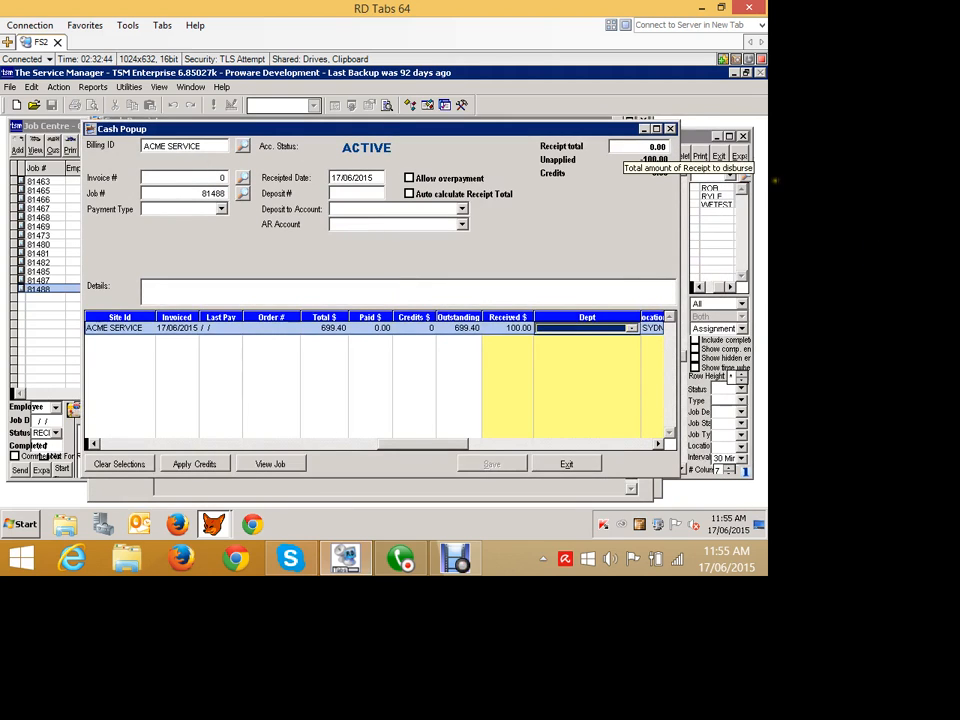
{"action": "left_click", "coordinate": [626, 147]}
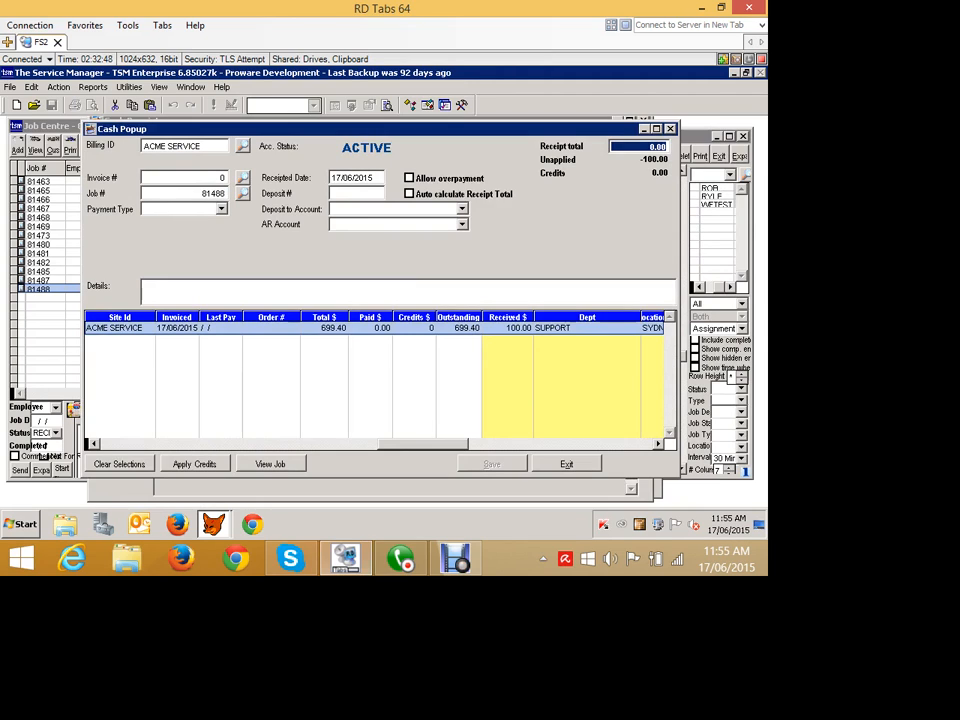
{"action": "type", "text": "100"}
{"action": "key", "text": "Tab"}
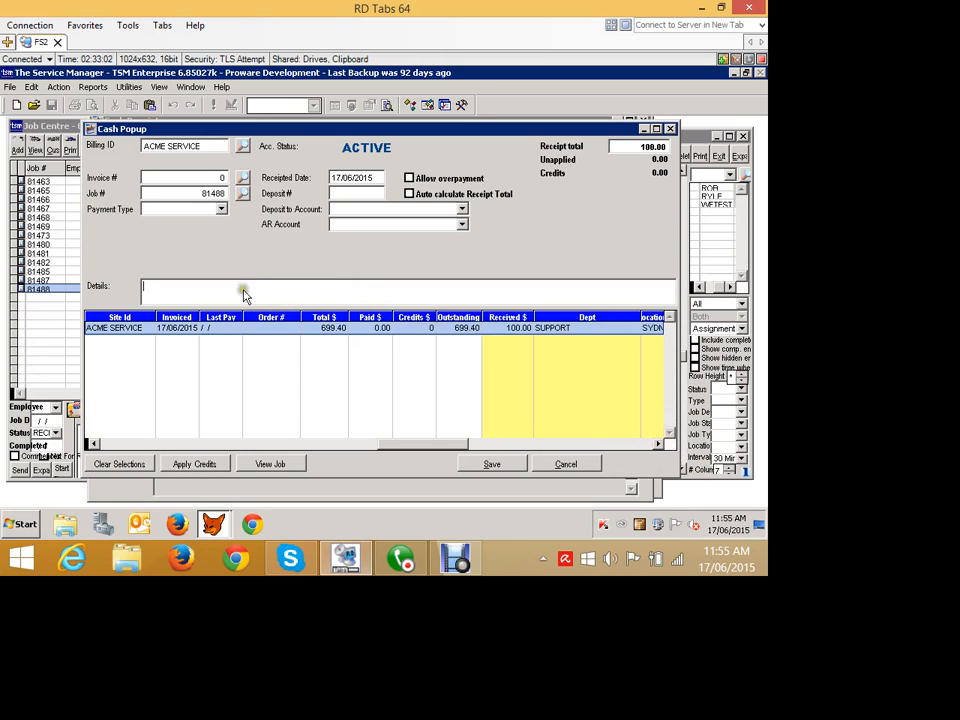
- Choose VISA as the receipt's payment type and save the receipt
{"action": "left_click", "coordinate": [221, 209]}
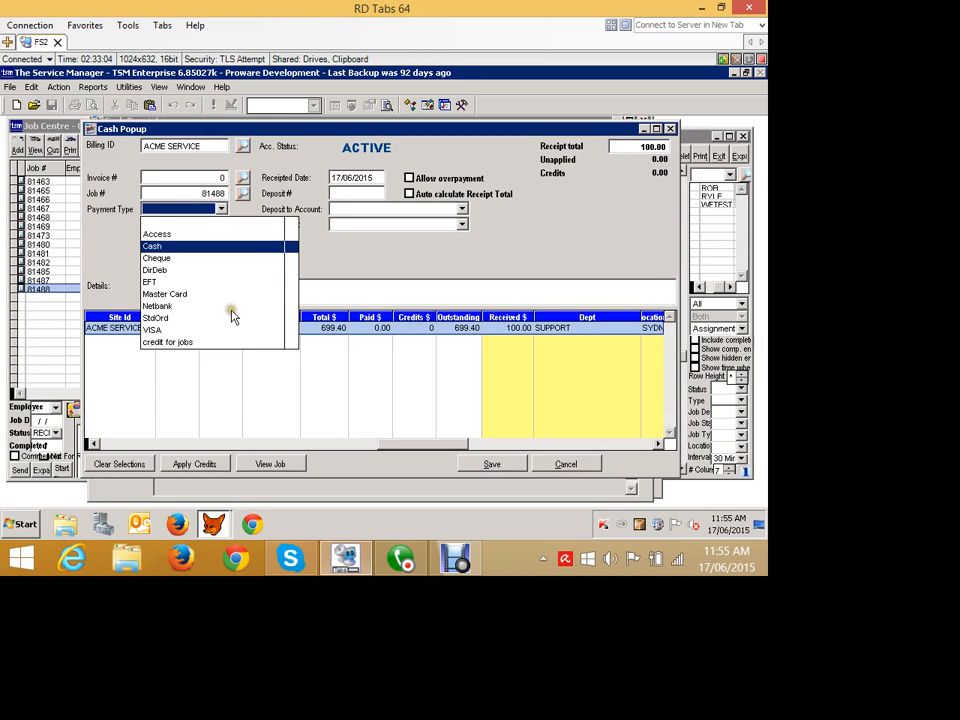
{"action": "key", "text": "Down"}
{"action": "key", "text": "Down"}
{"action": "key", "text": "Down"}
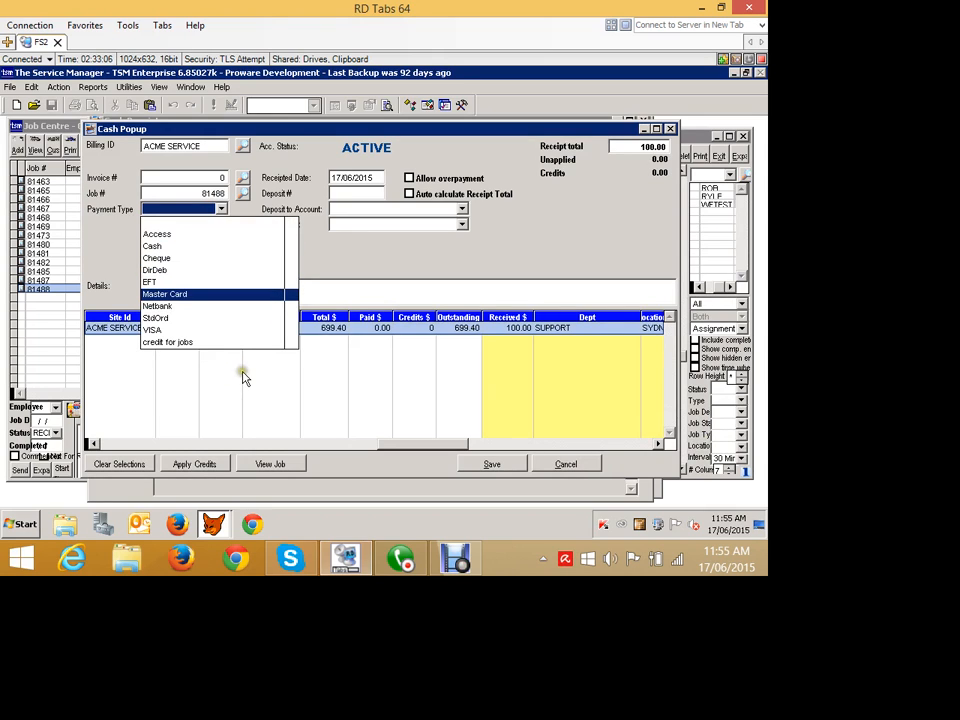
{"action": "key", "text": "Down"}
{"action": "key", "text": "Down"}
{"action": "key", "text": "Down"}
{"action": "key", "text": "Return"}
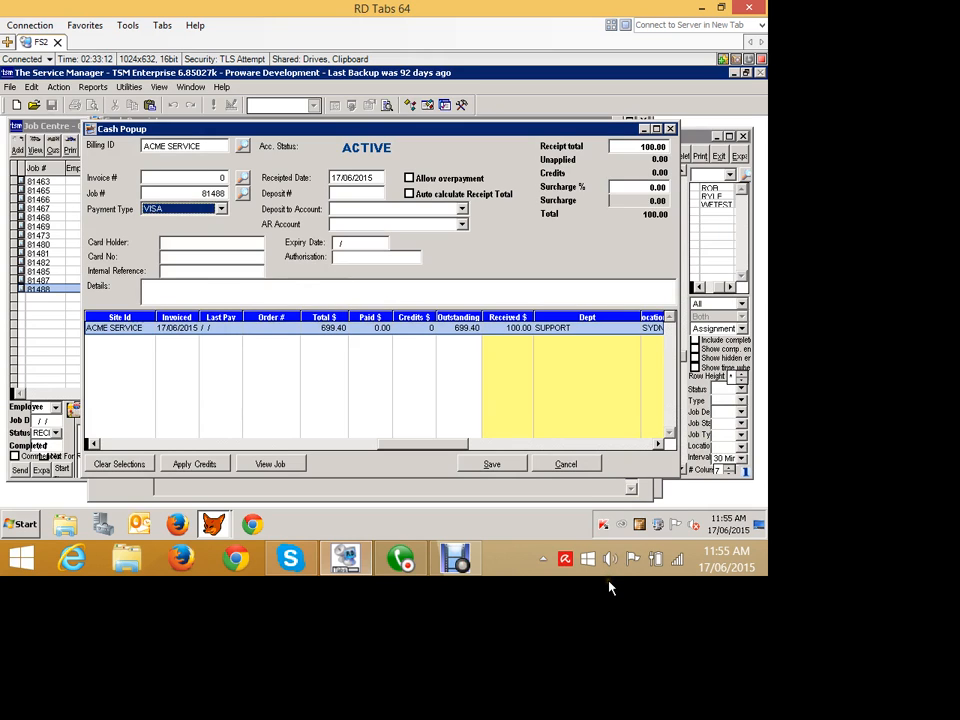
{"action": "left_click", "coordinate": [487, 464]}
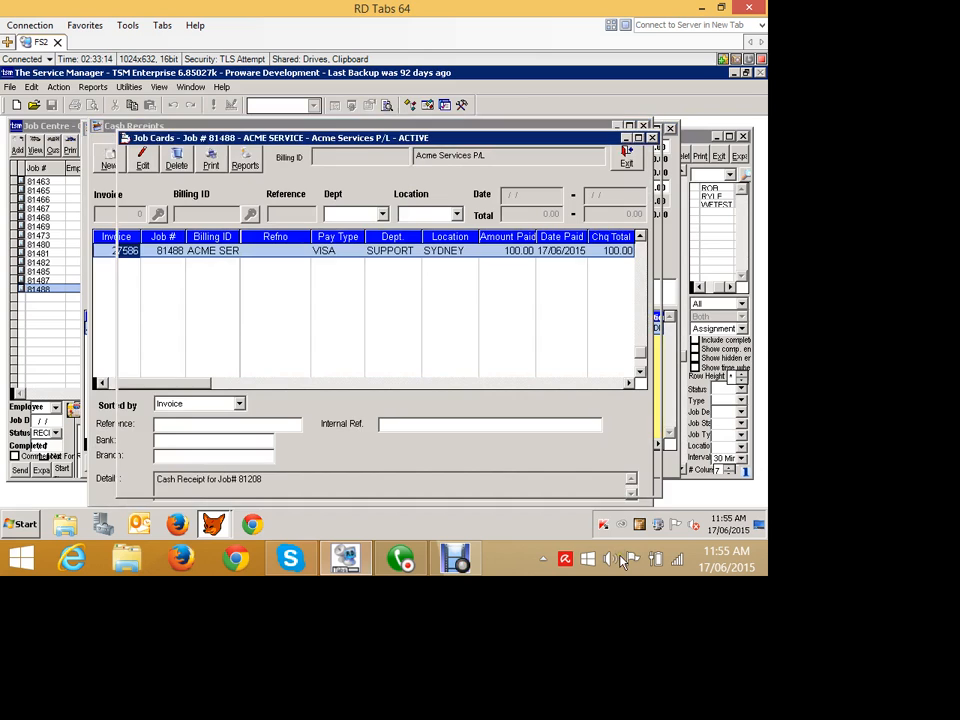